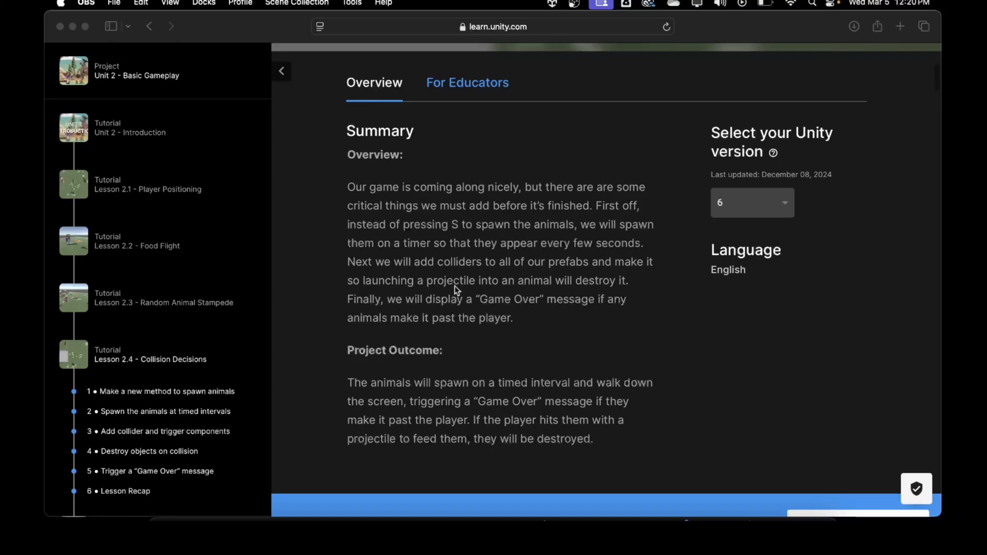
Step: Read the Lesson 2.4 overview and the step 1 instructions on making a new method to spawn animals
{"action": "scroll", "coordinate": [454, 289], "scroll_direction": "down", "scroll_amount": 3}
{"action": "scroll", "coordinate": [454, 289], "scroll_direction": "up", "scroll_amount": 2}
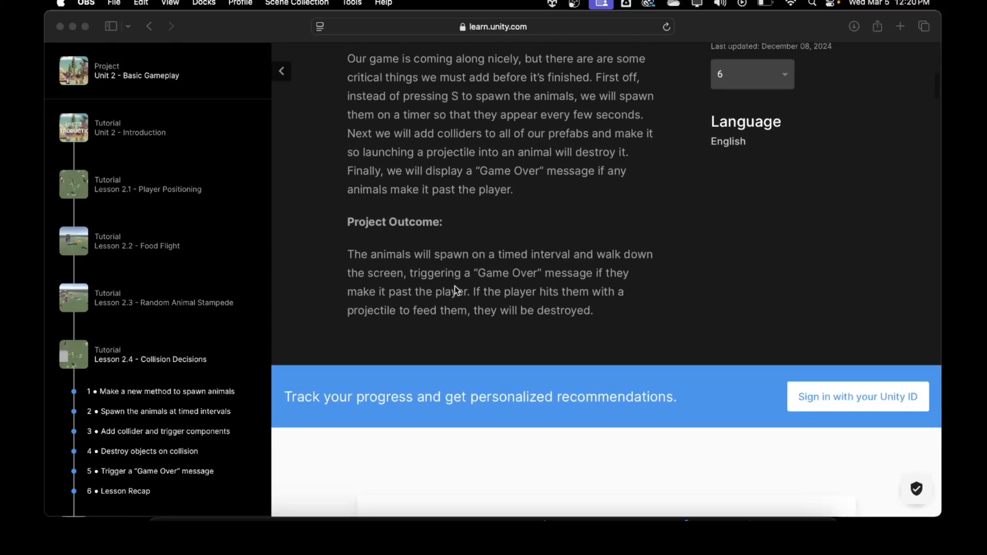
{"action": "scroll", "coordinate": [455, 289], "scroll_direction": "up", "scroll_amount": 1}
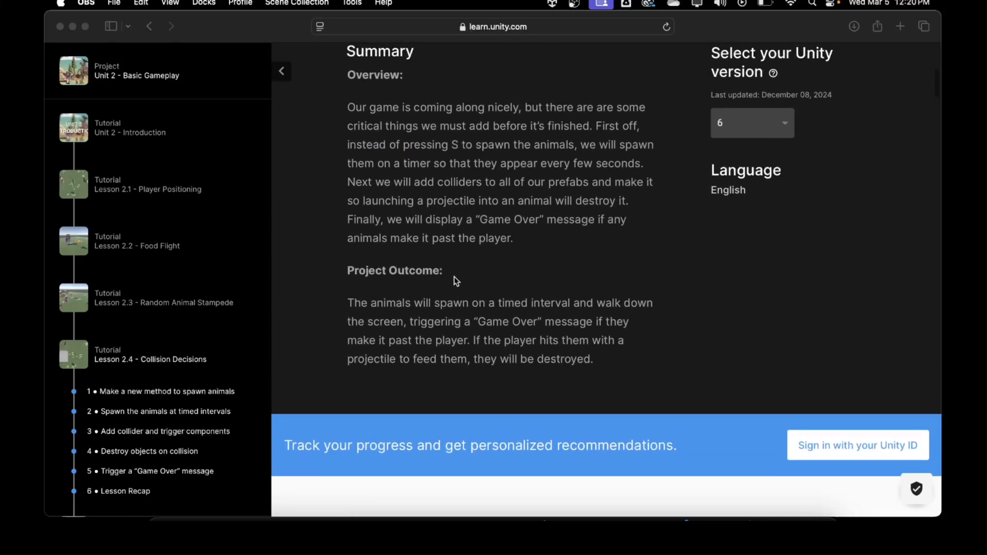
{"action": "scroll", "coordinate": [454, 281], "scroll_direction": "up", "scroll_amount": 3}
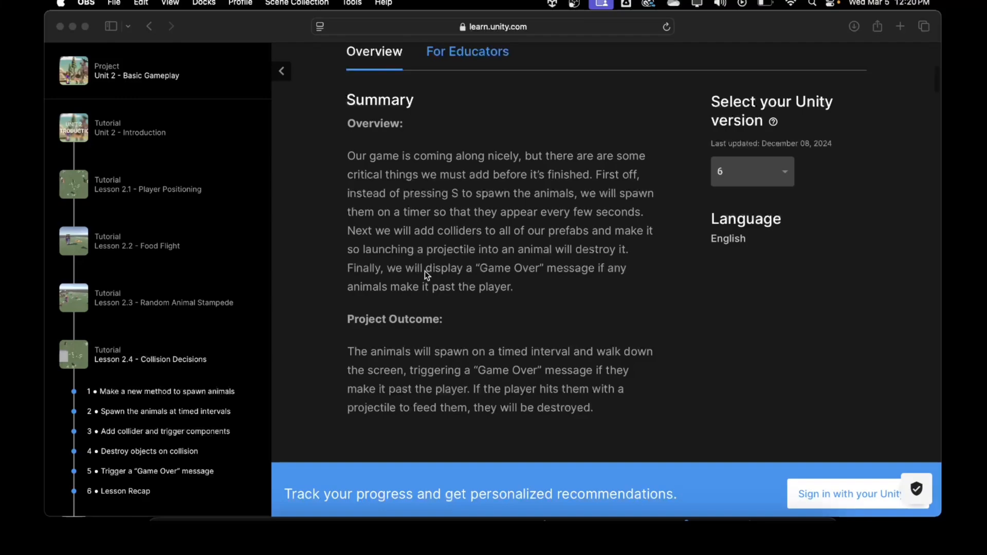
{"action": "scroll", "coordinate": [425, 270], "scroll_direction": "up", "scroll_amount": 1}
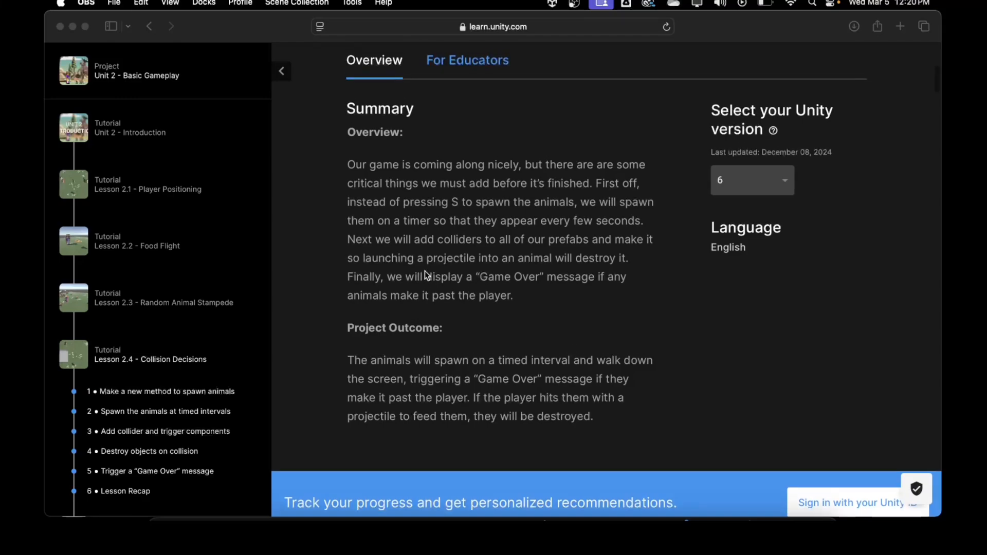
{"action": "scroll", "coordinate": [424, 270], "scroll_direction": "down", "scroll_amount": 1}
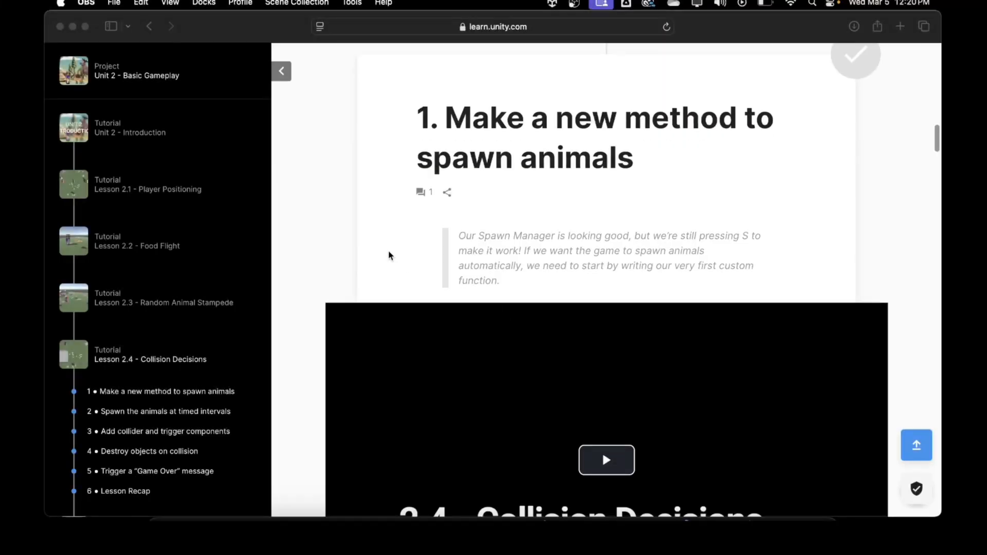
{"action": "scroll", "coordinate": [389, 256], "scroll_direction": "down", "scroll_amount": 1}
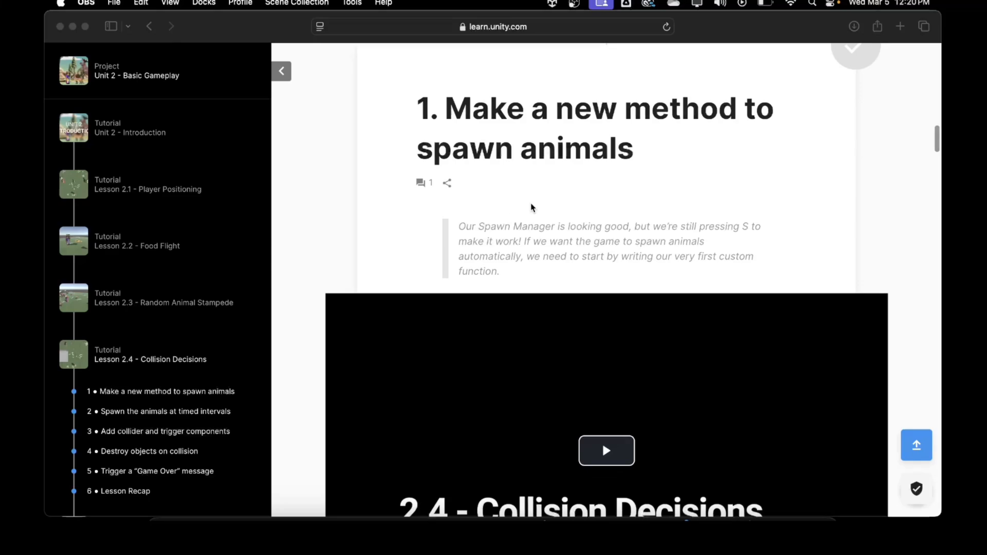
{"action": "scroll", "coordinate": [532, 207], "scroll_direction": "down", "scroll_amount": 1}
{"action": "scroll", "coordinate": [532, 206], "scroll_direction": "down", "scroll_amount": 5}
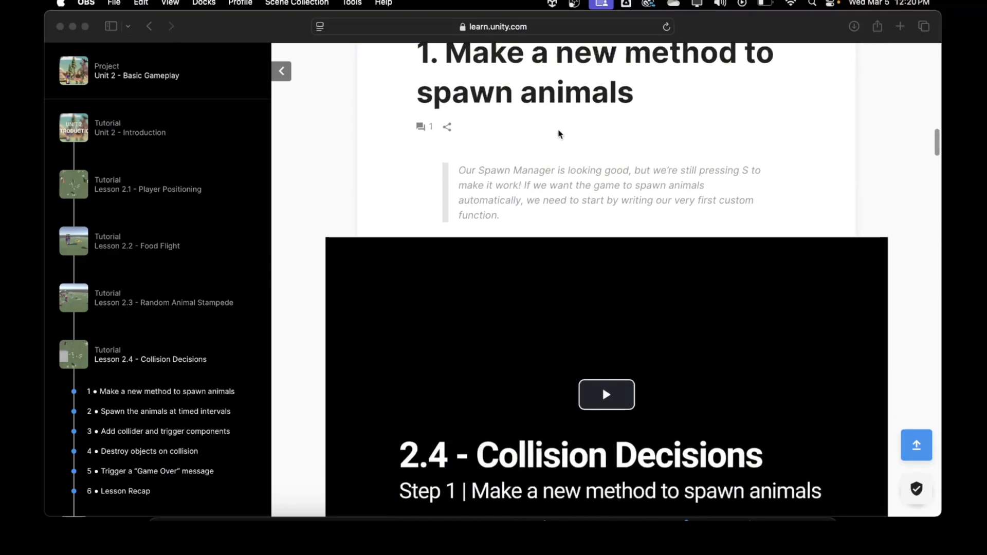
{"action": "scroll", "coordinate": [494, 177], "scroll_direction": "down", "scroll_amount": 10}
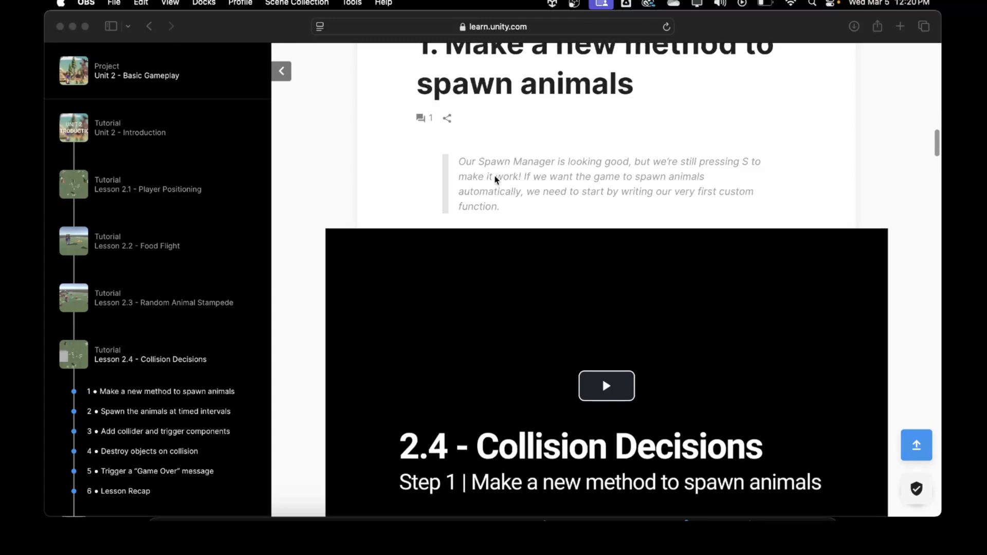
{"action": "scroll", "coordinate": [494, 176], "scroll_direction": "down", "scroll_amount": 15}
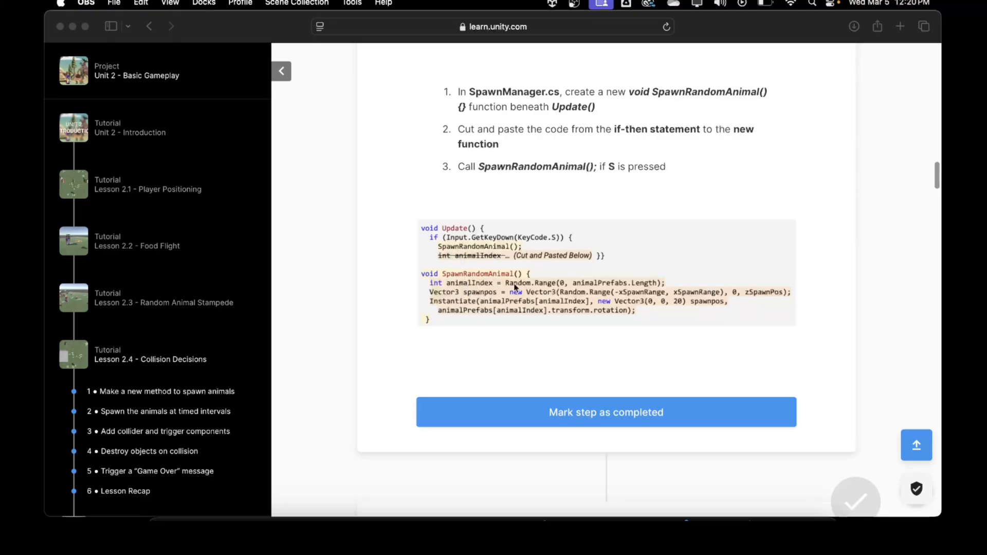
Step: Switch to Unity and collapse the Instantiate instruction in the SpawnManager's Trigger component
{"action": "left_click", "coordinate": [749, 516]}
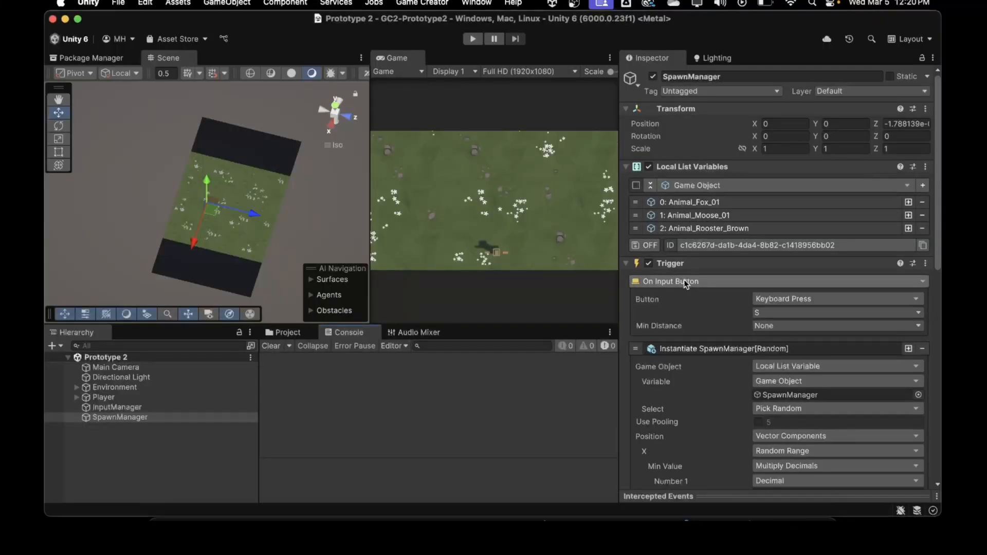
{"action": "scroll", "coordinate": [693, 347], "scroll_direction": "down", "scroll_amount": 2}
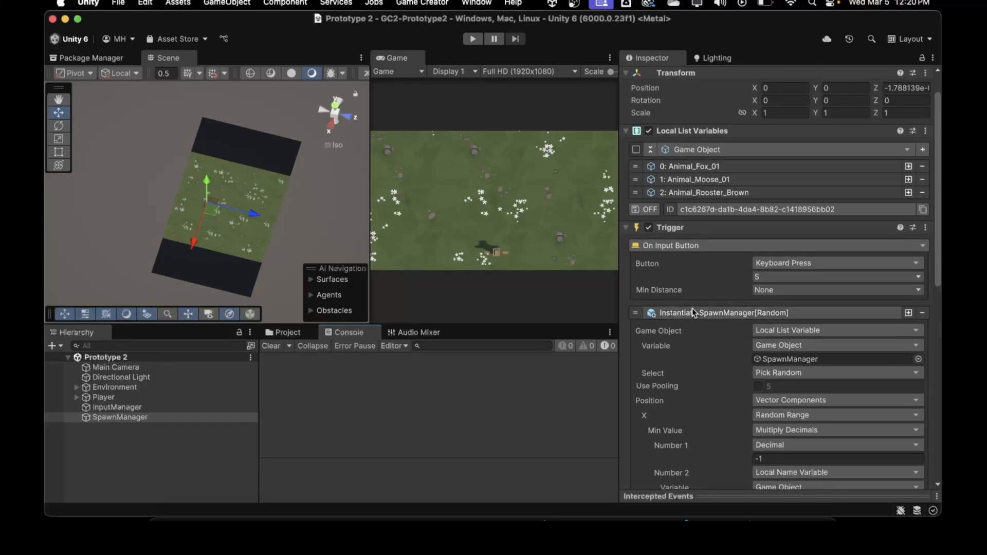
{"action": "left_click", "coordinate": [692, 312]}
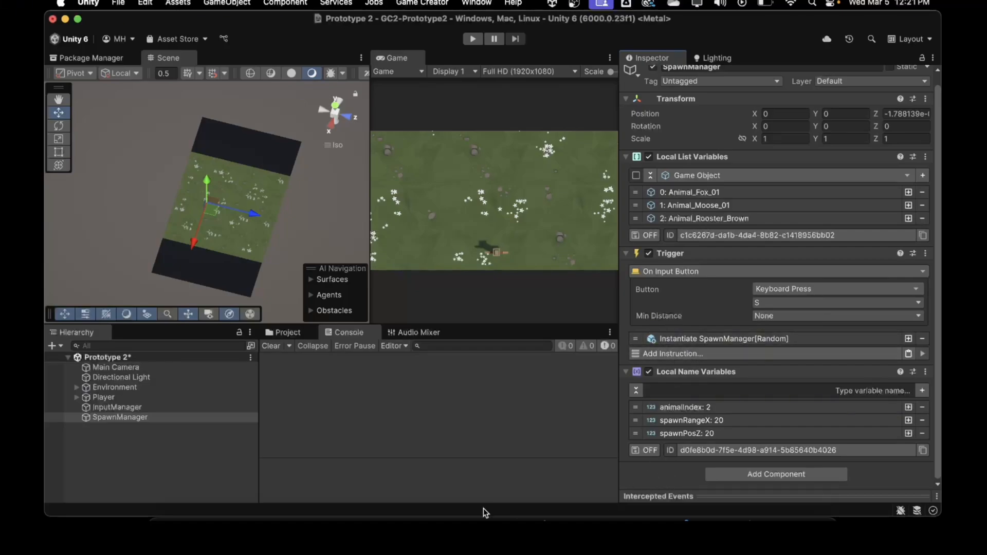
Step: Return to the Unity Learn page in Safari and read the step 2 instructions on spawning animals at timed intervals
{"action": "left_click", "coordinate": [427, 520]}
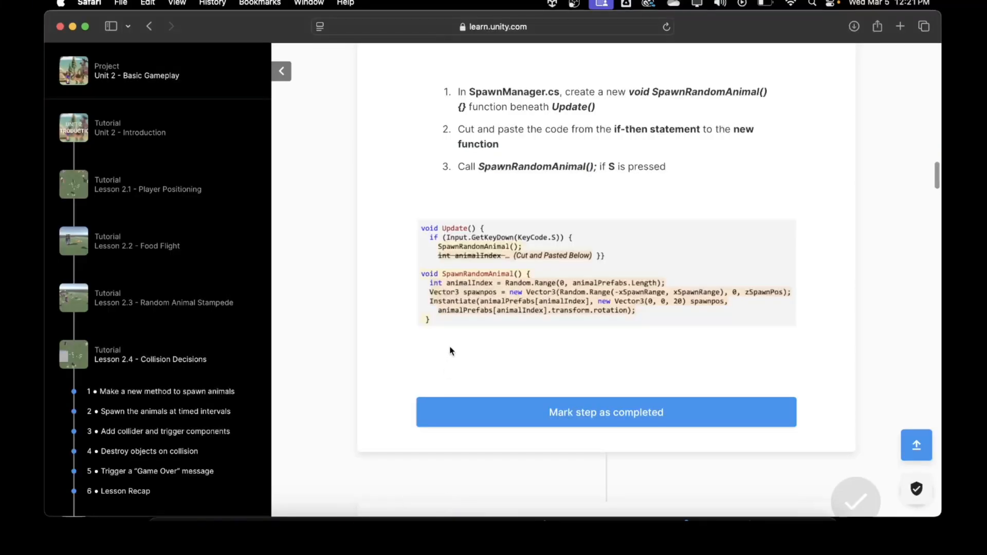
{"action": "scroll", "coordinate": [453, 350], "scroll_direction": "down", "scroll_amount": 10}
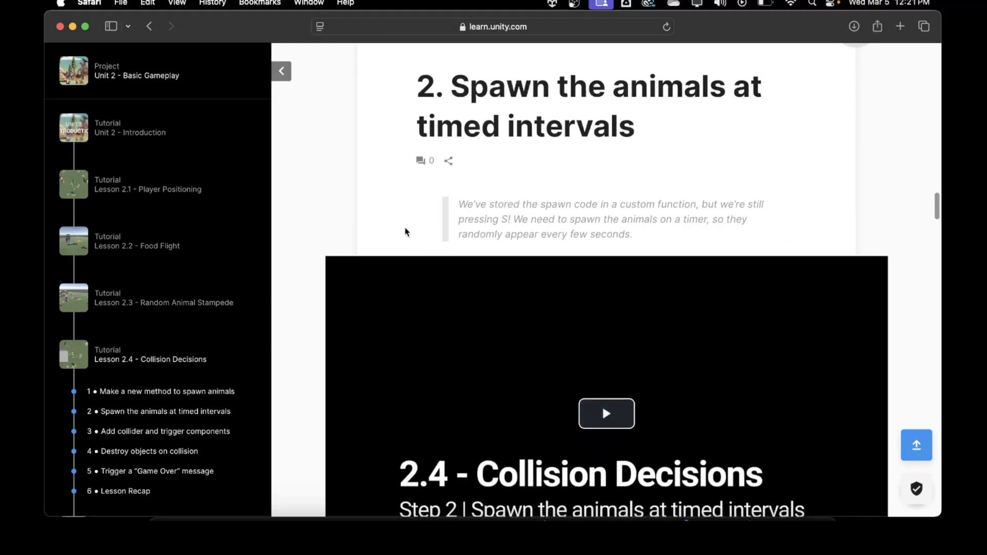
{"action": "scroll", "coordinate": [406, 232], "scroll_direction": "down", "scroll_amount": 4}
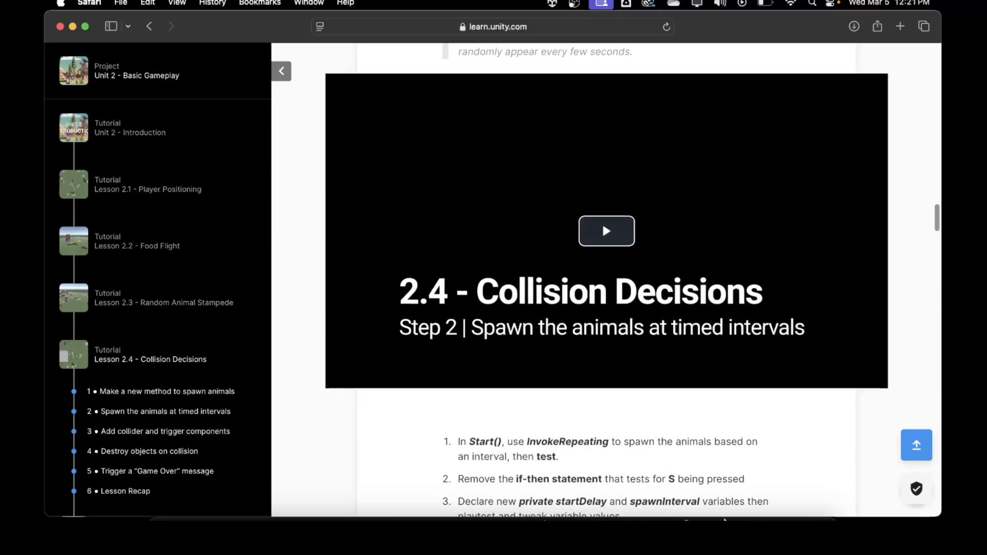
{"action": "scroll", "coordinate": [637, 406], "scroll_direction": "down", "scroll_amount": 5}
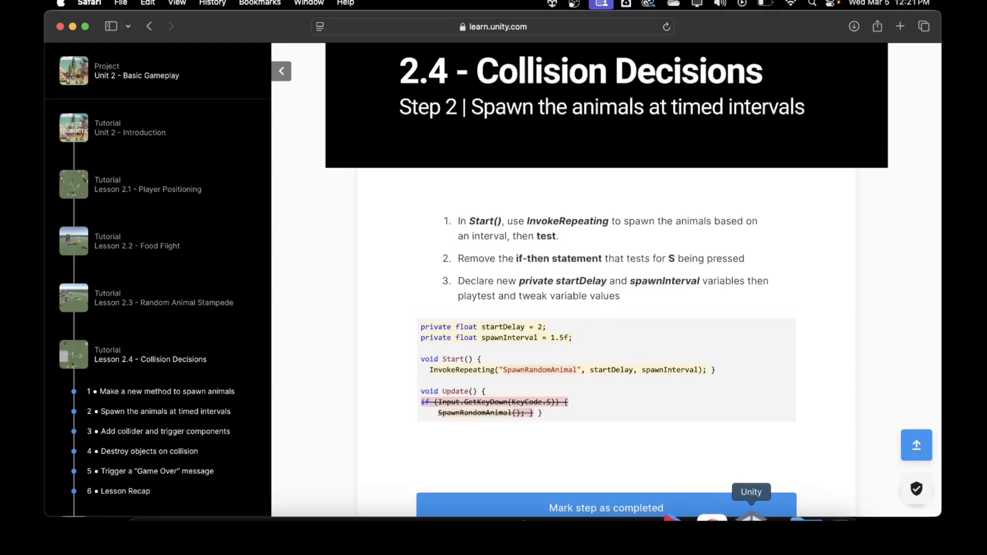
Step: Switch back to Unity and add an Actions component to the SpawnManager
{"action": "left_click", "coordinate": [749, 518]}
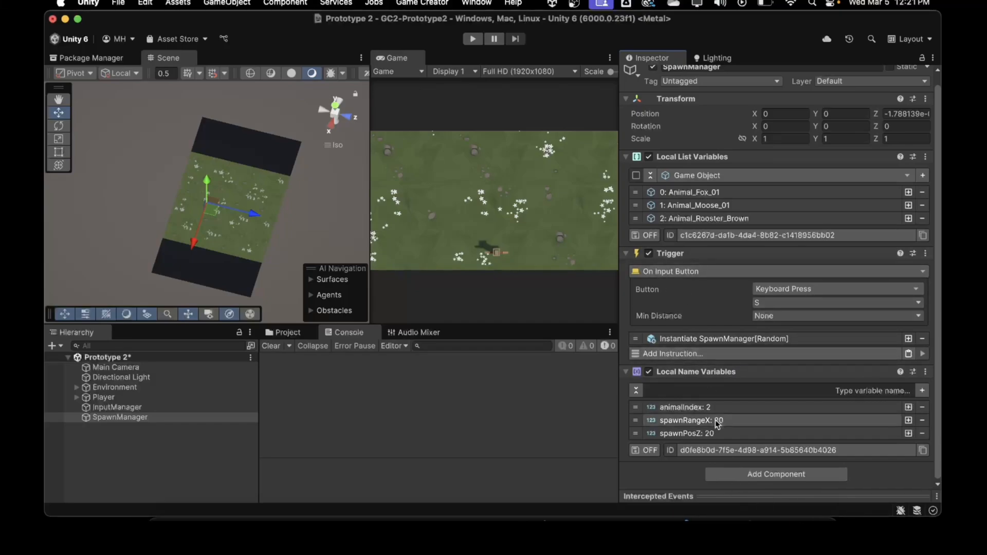
{"action": "left_click", "coordinate": [723, 472]}
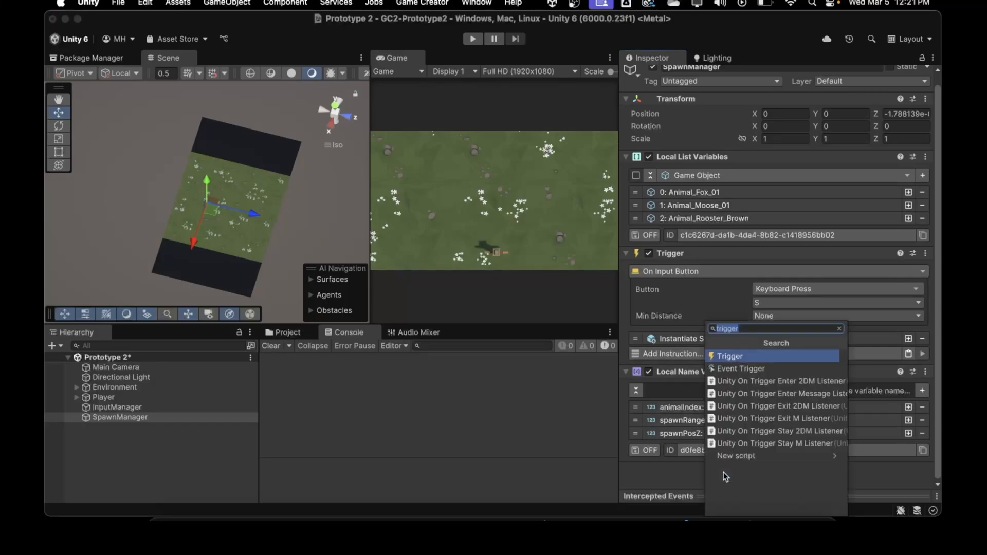
{"action": "type", "text": "action"}
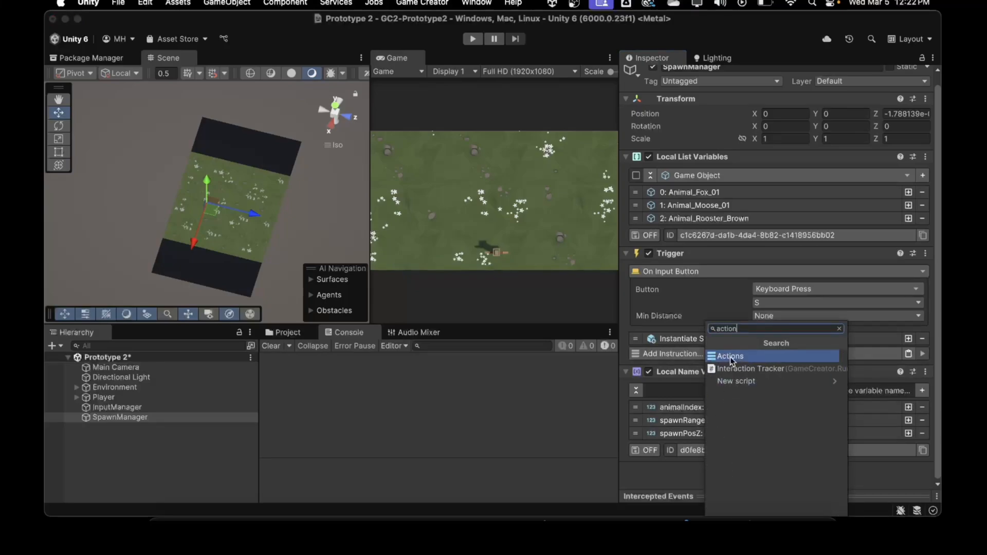
{"action": "left_click", "coordinate": [729, 356]}
{"action": "scroll", "coordinate": [698, 393], "scroll_direction": "down", "scroll_amount": 1}
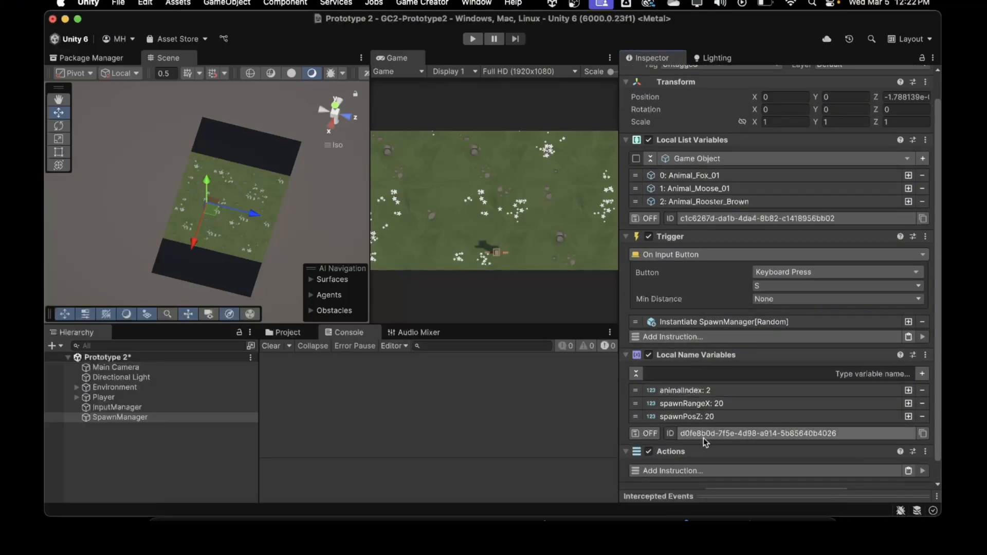
Step: Copy the Instantiate instruction from the SpawnManager's Trigger and paste it into the Actions component
{"action": "scroll", "coordinate": [703, 438], "scroll_direction": "down", "scroll_amount": 1}
{"action": "right_click", "coordinate": [681, 303]}
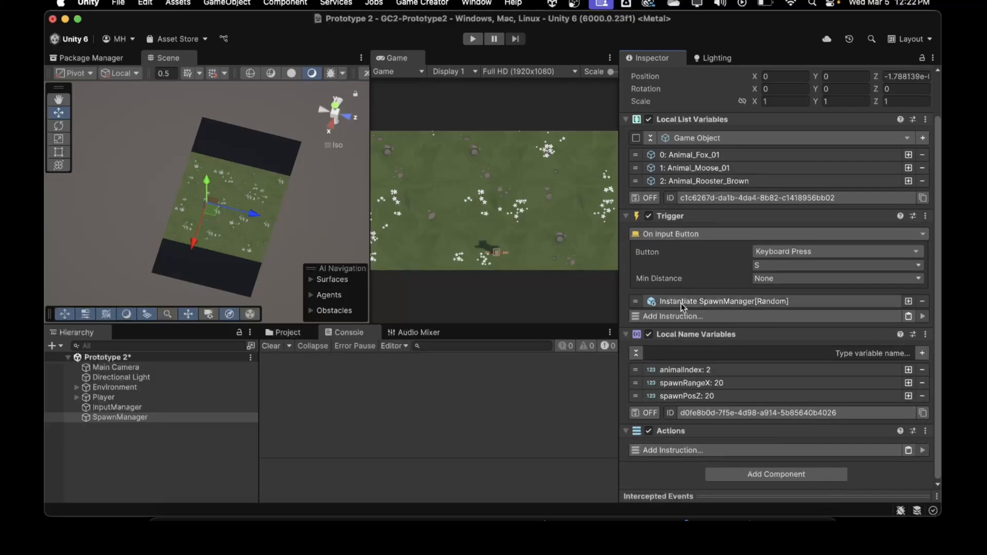
{"action": "left_click", "coordinate": [693, 323]}
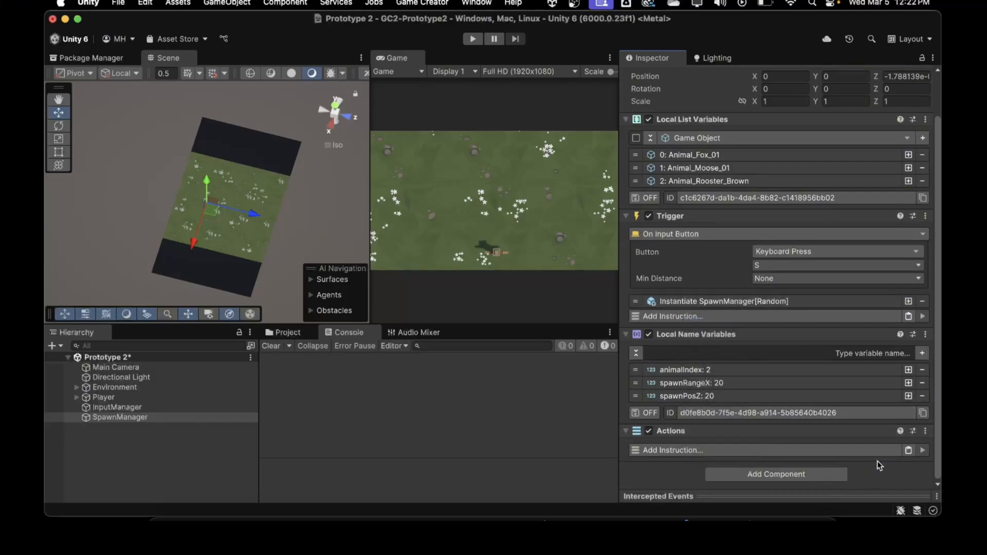
{"action": "left_click", "coordinate": [908, 449]}
Step: Compare with the Trigger's original Instantiate settings and assign SpawnManager as the list variable source for the pasted instruction's Game Object
{"action": "scroll", "coordinate": [753, 446], "scroll_direction": "down", "scroll_amount": 10}
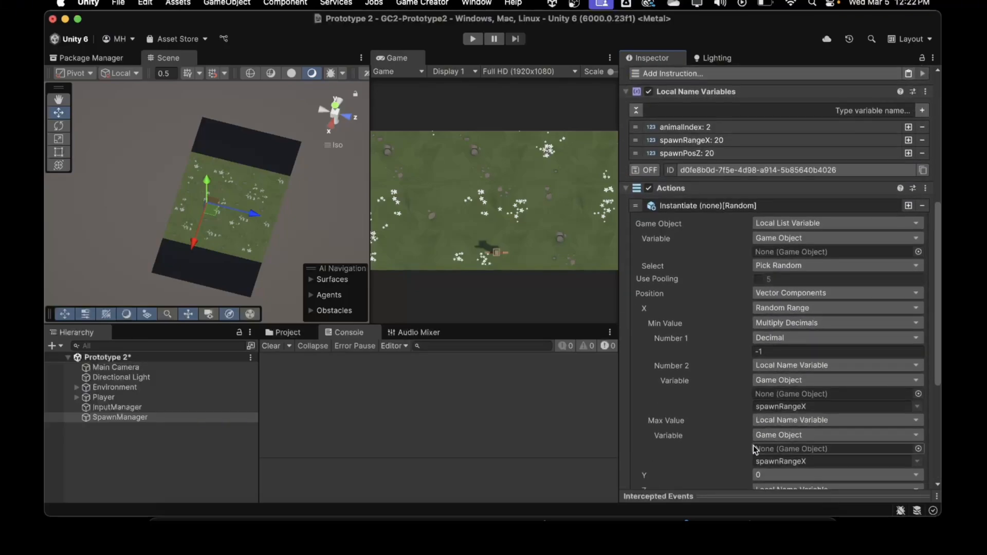
{"action": "scroll", "coordinate": [717, 246], "scroll_direction": "up", "scroll_amount": 3}
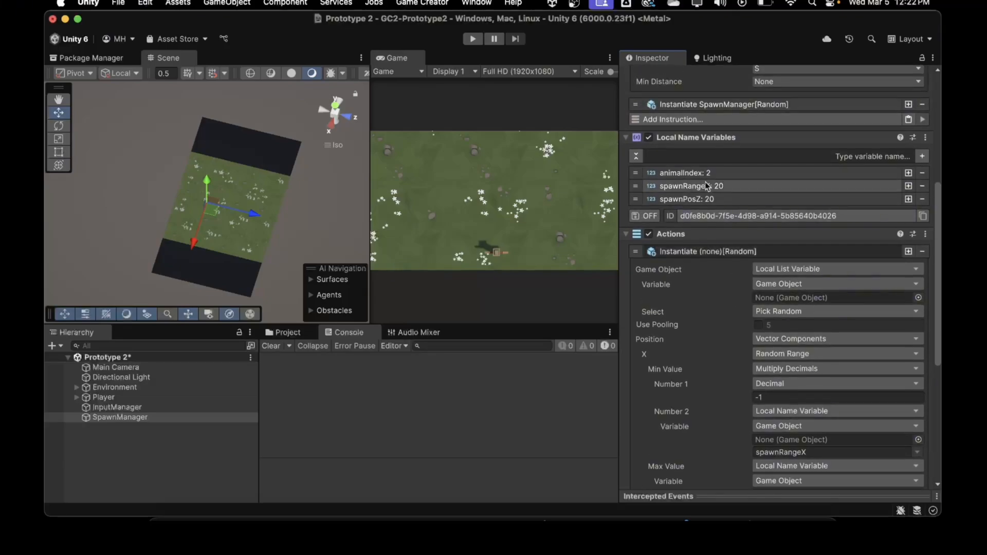
{"action": "left_click", "coordinate": [691, 133]}
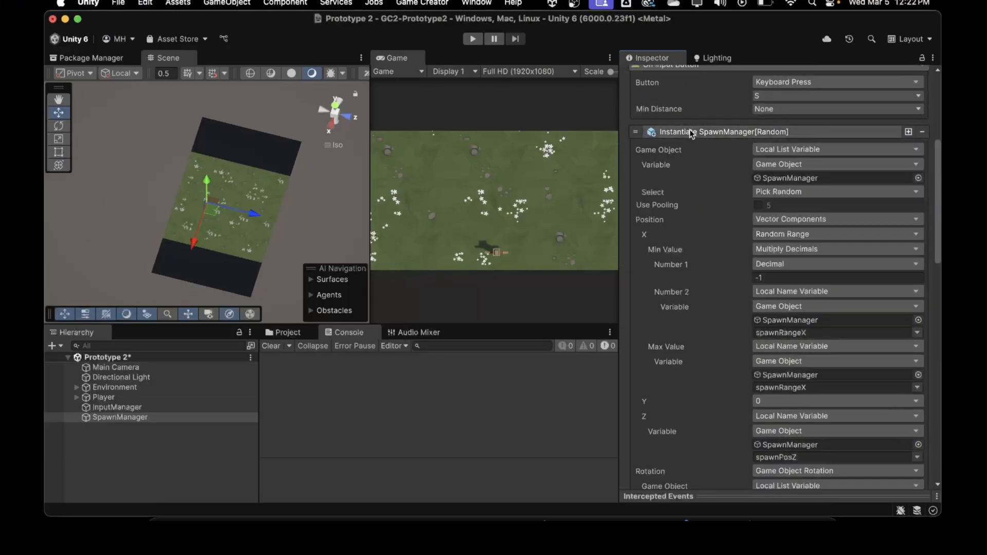
{"action": "left_click", "coordinate": [692, 133]}
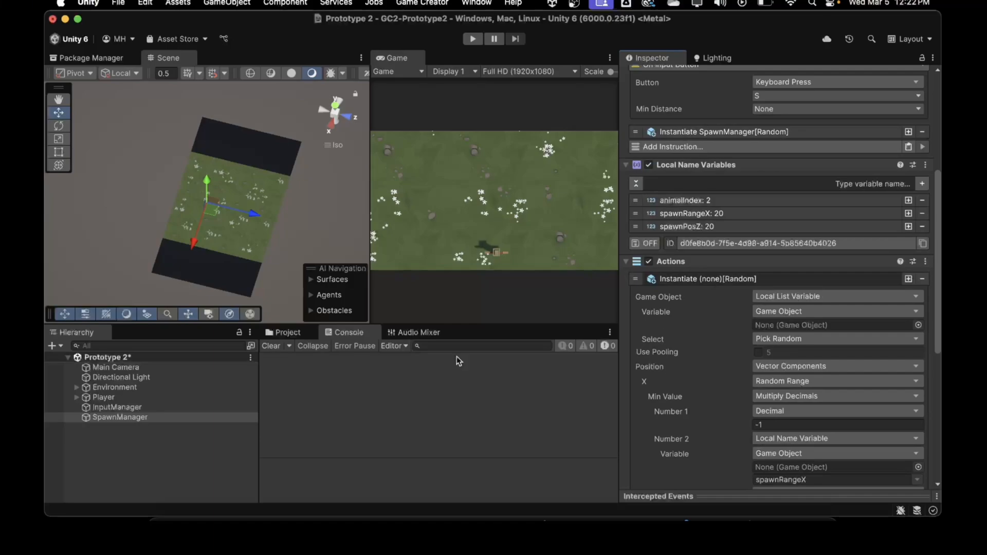
{"action": "left_click_drag", "start_coordinate": [128, 417], "coordinate": [869, 323]}
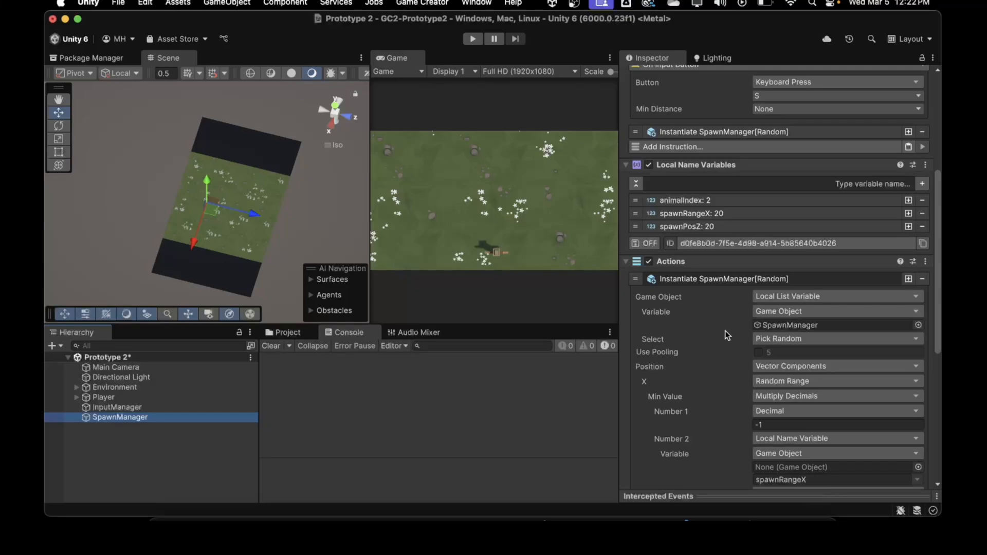
Step: Assign SpawnManager as the variable source for the pasted instruction's position Number 2, Max Value and Z, and for its rotation Game Object
{"action": "scroll", "coordinate": [725, 331], "scroll_direction": "up", "scroll_amount": 1}
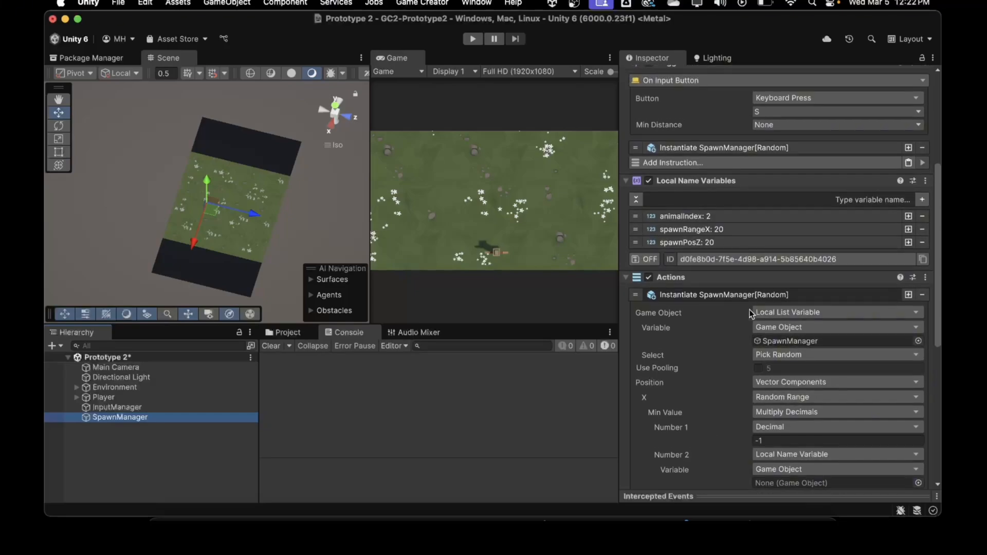
{"action": "scroll", "coordinate": [712, 327], "scroll_direction": "up", "scroll_amount": 8}
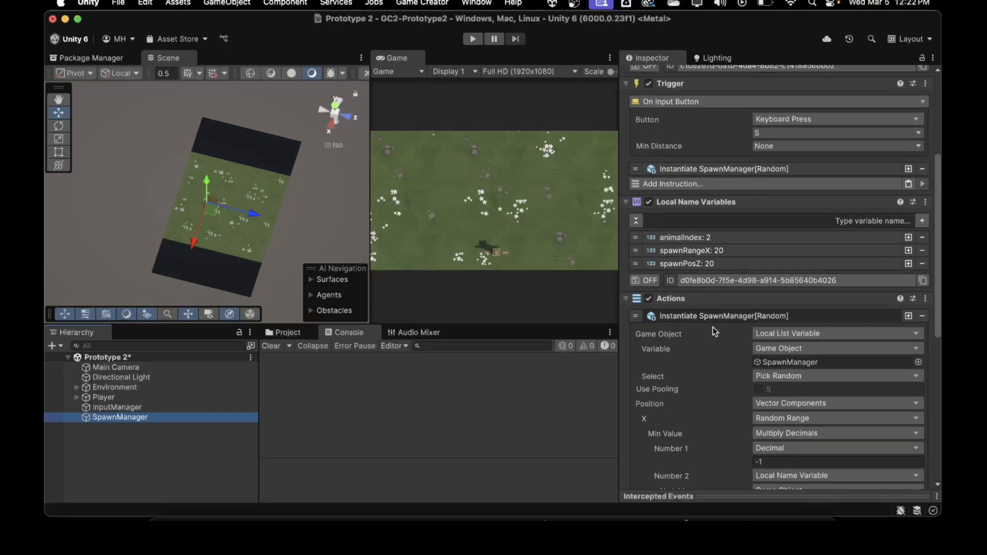
{"action": "scroll", "coordinate": [713, 327], "scroll_direction": "up", "scroll_amount": 4}
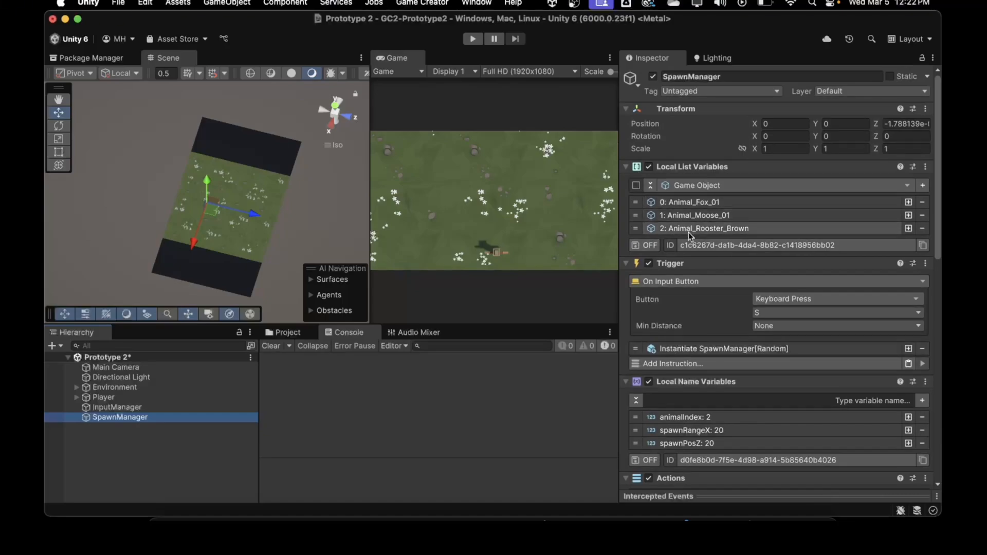
{"action": "scroll", "coordinate": [726, 352], "scroll_direction": "down", "scroll_amount": 15}
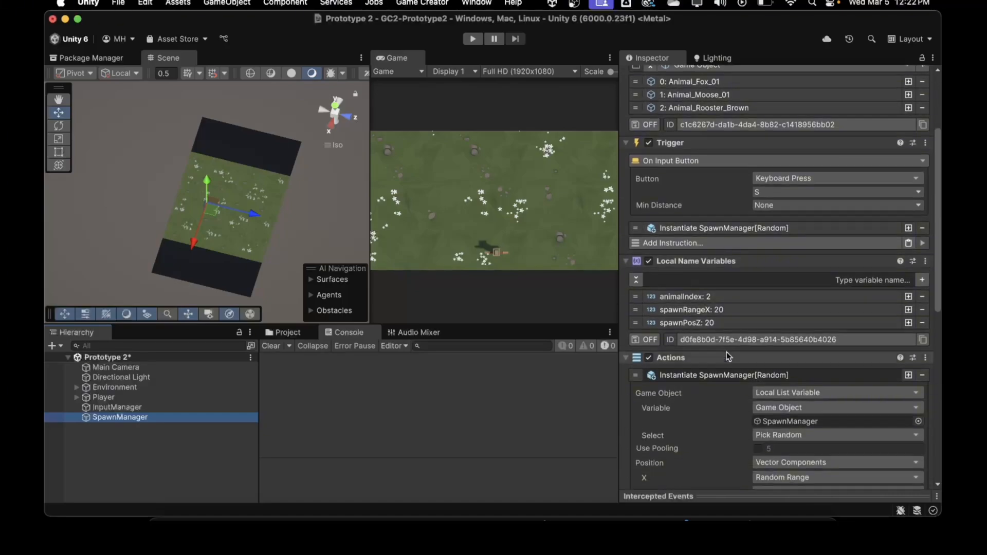
{"action": "scroll", "coordinate": [726, 351], "scroll_direction": "down", "scroll_amount": 2}
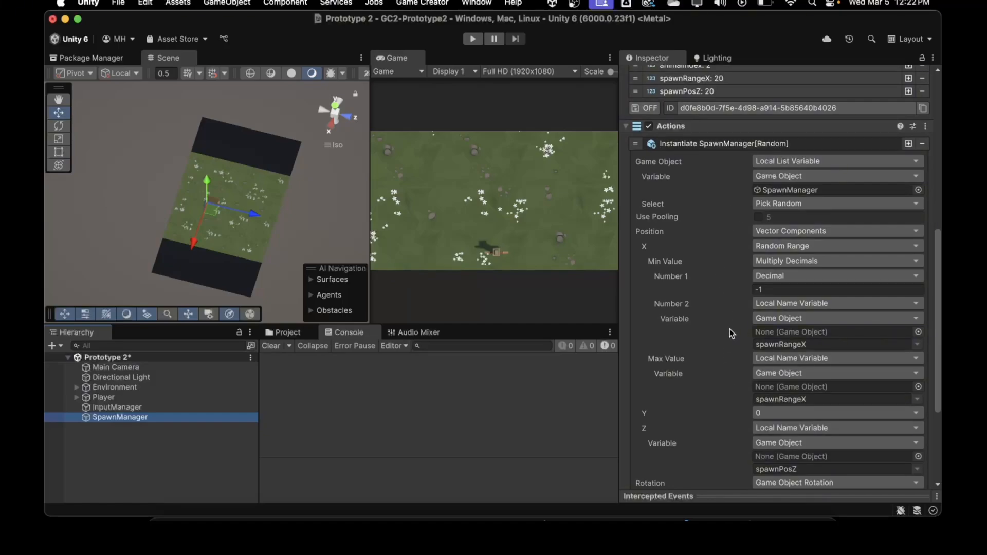
{"action": "left_click_drag", "start_coordinate": [141, 418], "coordinate": [761, 330]}
{"action": "left_click_drag", "start_coordinate": [138, 418], "coordinate": [834, 389]}
{"action": "left_click_drag", "start_coordinate": [128, 420], "coordinate": [770, 458]}
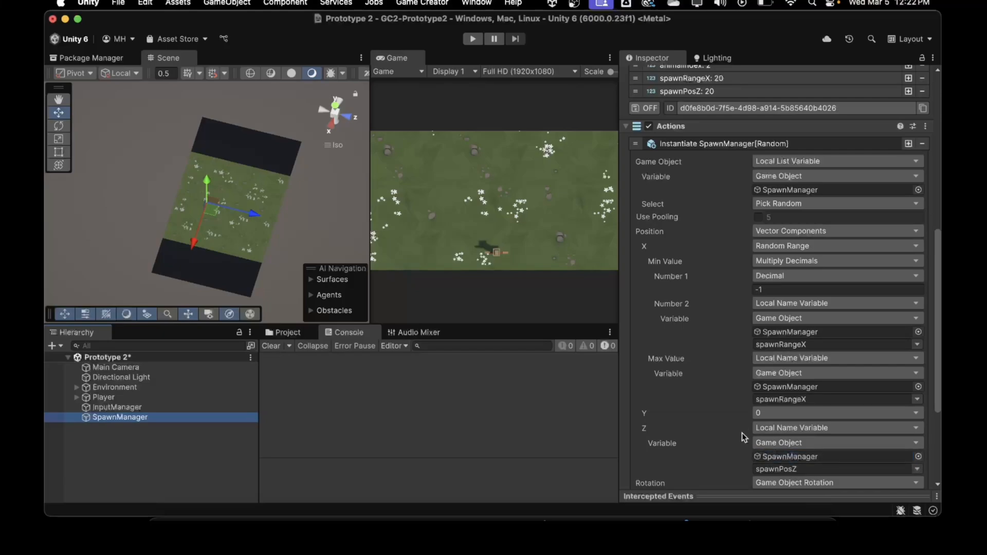
{"action": "scroll", "coordinate": [742, 435], "scroll_direction": "down", "scroll_amount": 5}
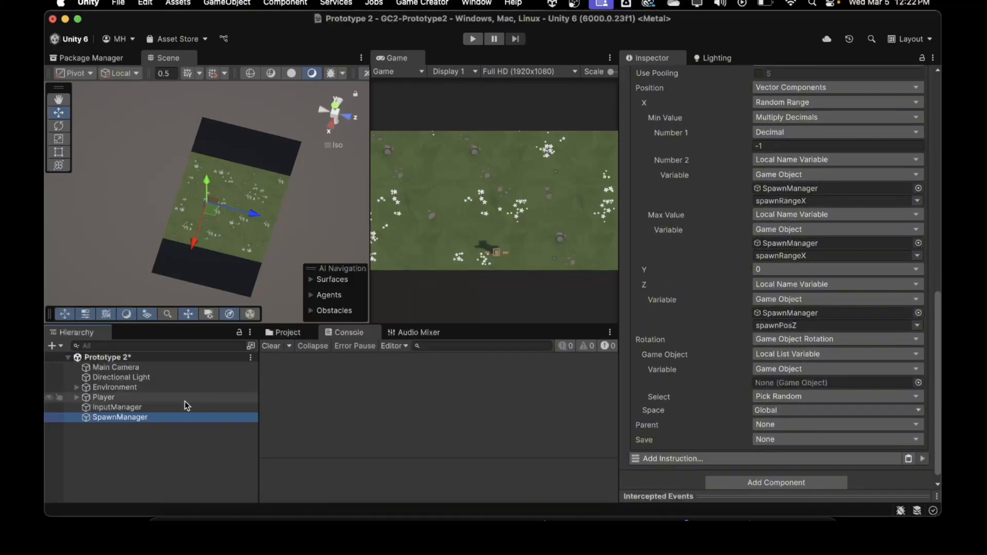
{"action": "left_click_drag", "start_coordinate": [148, 416], "coordinate": [767, 383]}
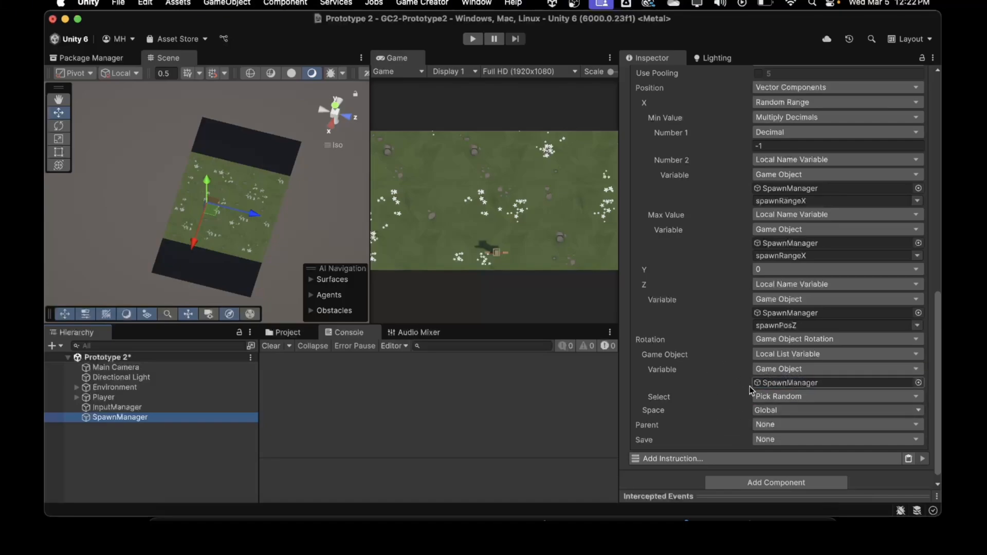
Step: Review the Instantiate instruction's game object, position and rotation settings in the SpawnManager's Actions component
{"action": "scroll", "coordinate": [699, 390], "scroll_direction": "up", "scroll_amount": 1}
{"action": "scroll", "coordinate": [751, 407], "scroll_direction": "up", "scroll_amount": 10}
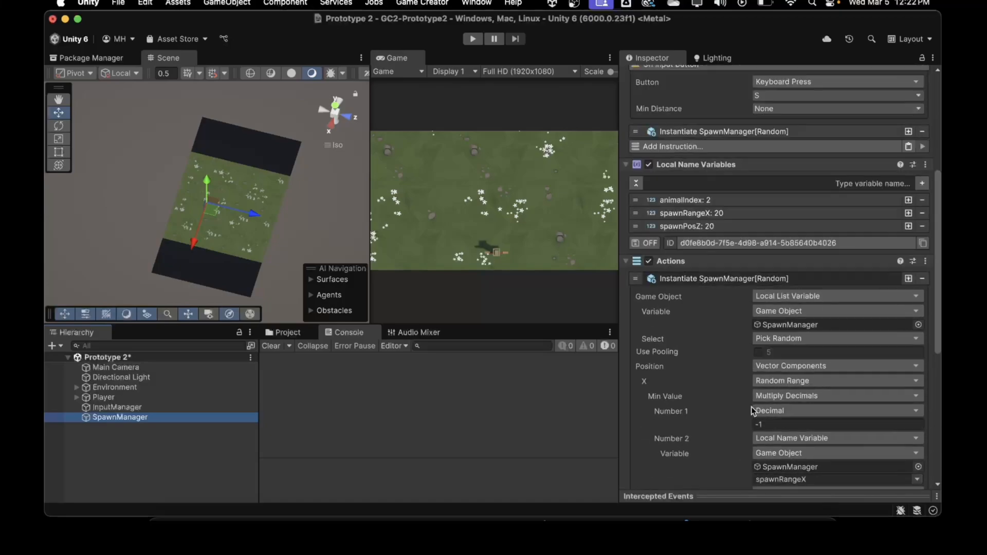
{"action": "scroll", "coordinate": [717, 372], "scroll_direction": "down", "scroll_amount": 10}
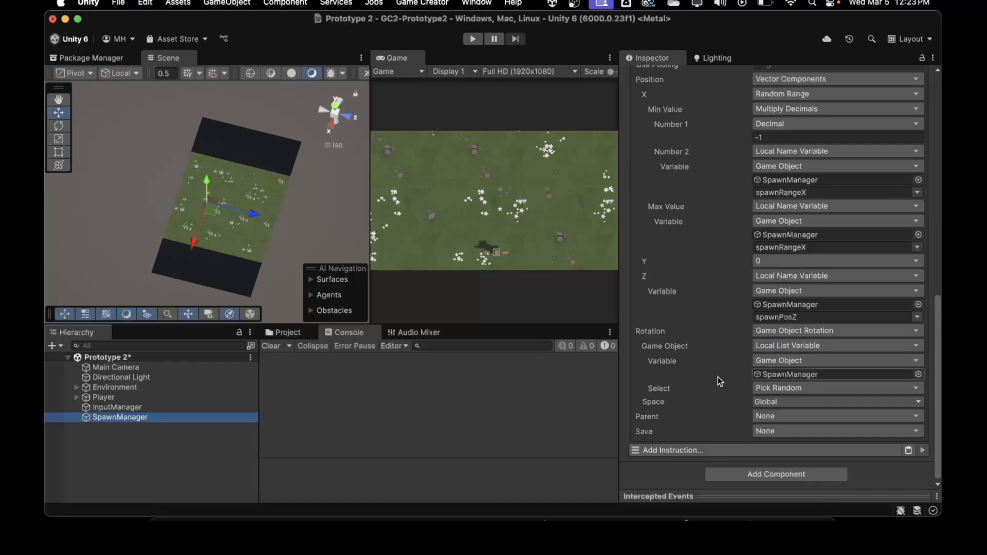
{"action": "scroll", "coordinate": [718, 378], "scroll_direction": "up", "scroll_amount": 3}
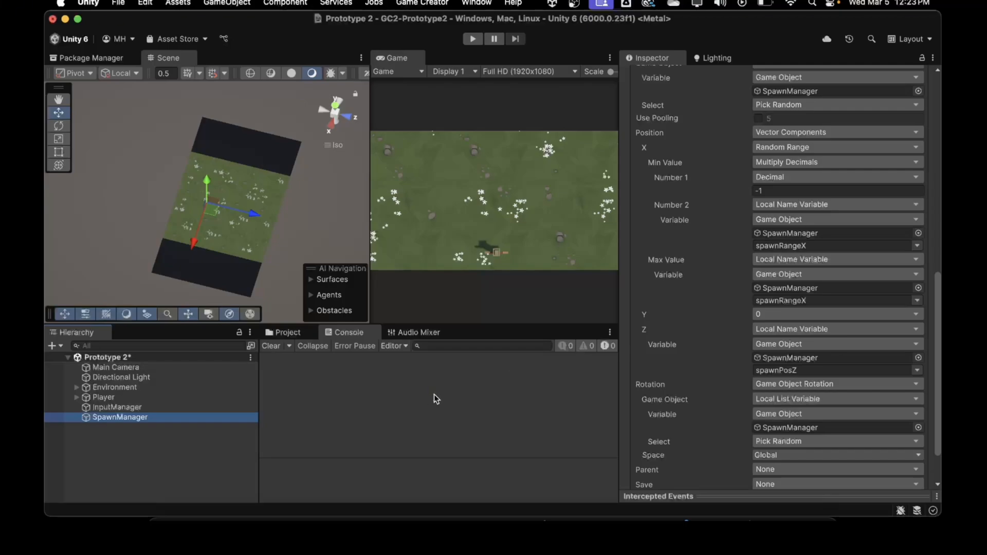
{"action": "scroll", "coordinate": [723, 377], "scroll_direction": "up", "scroll_amount": 6}
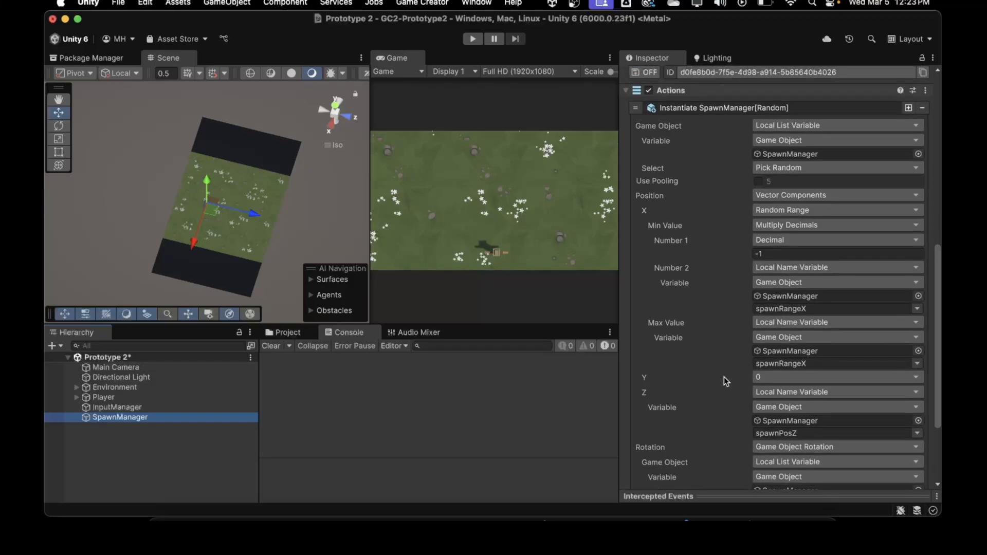
{"action": "scroll", "coordinate": [713, 270], "scroll_direction": "up", "scroll_amount": 3}
{"action": "scroll", "coordinate": [712, 269], "scroll_direction": "down", "scroll_amount": 5}
{"action": "scroll", "coordinate": [713, 273], "scroll_direction": "down", "scroll_amount": 1}
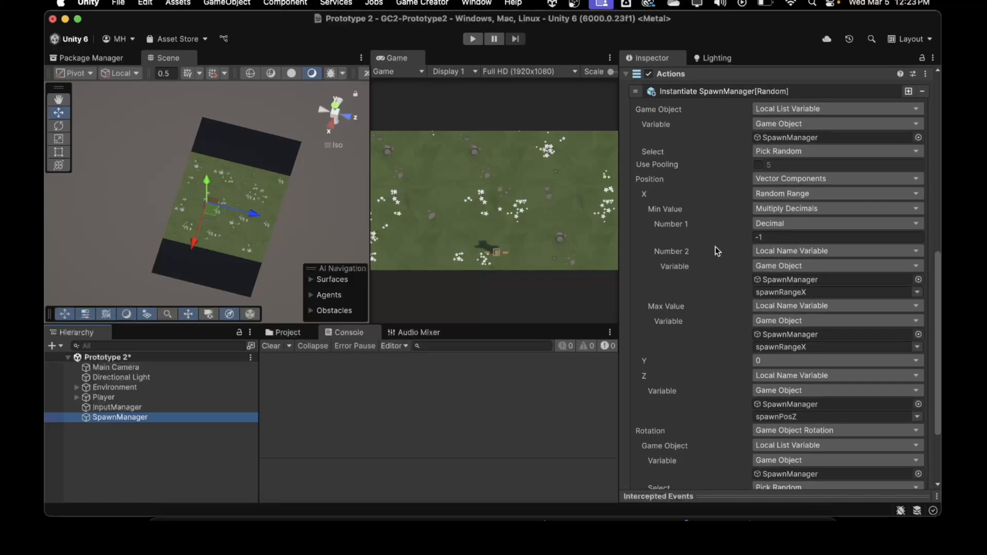
{"action": "scroll", "coordinate": [714, 246], "scroll_direction": "up", "scroll_amount": 1}
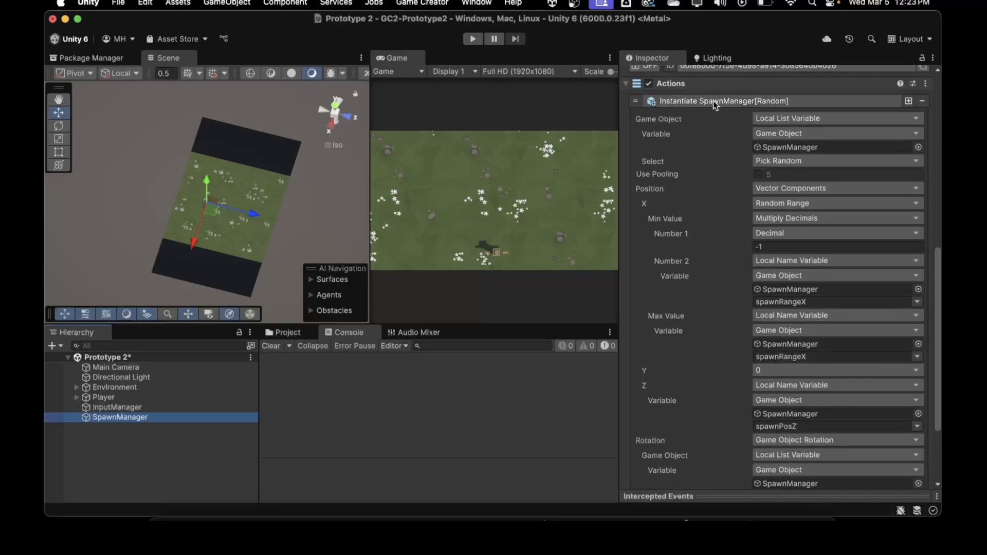
{"action": "scroll", "coordinate": [707, 220], "scroll_direction": "down", "scroll_amount": 1}
{"action": "scroll", "coordinate": [703, 177], "scroll_direction": "up", "scroll_amount": 4}
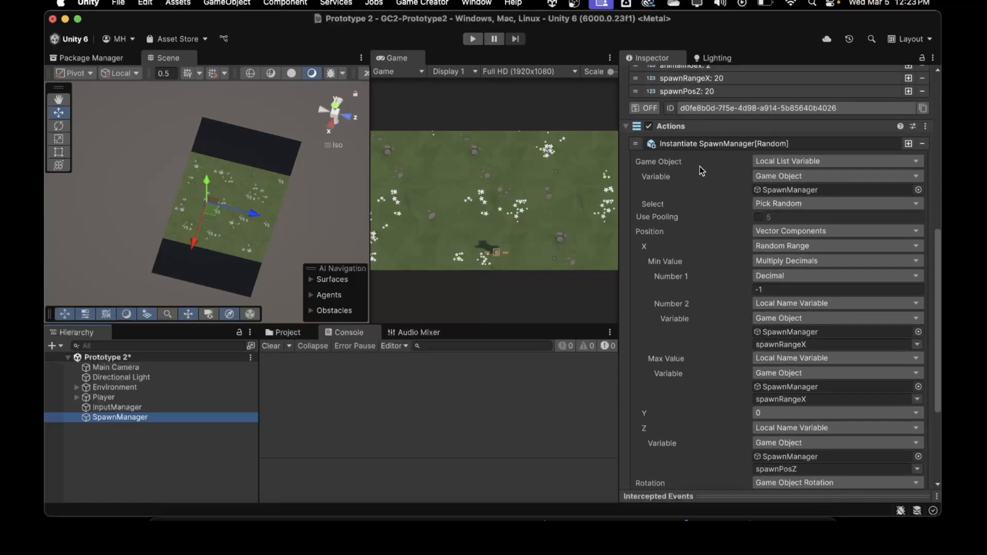
Step: Collapse the Actions component's Instantiate instruction and delete the original Instantiate instruction from the SpawnManager's Trigger
{"action": "left_click", "coordinate": [696, 145]}
{"action": "scroll", "coordinate": [695, 172], "scroll_direction": "up", "scroll_amount": 2}
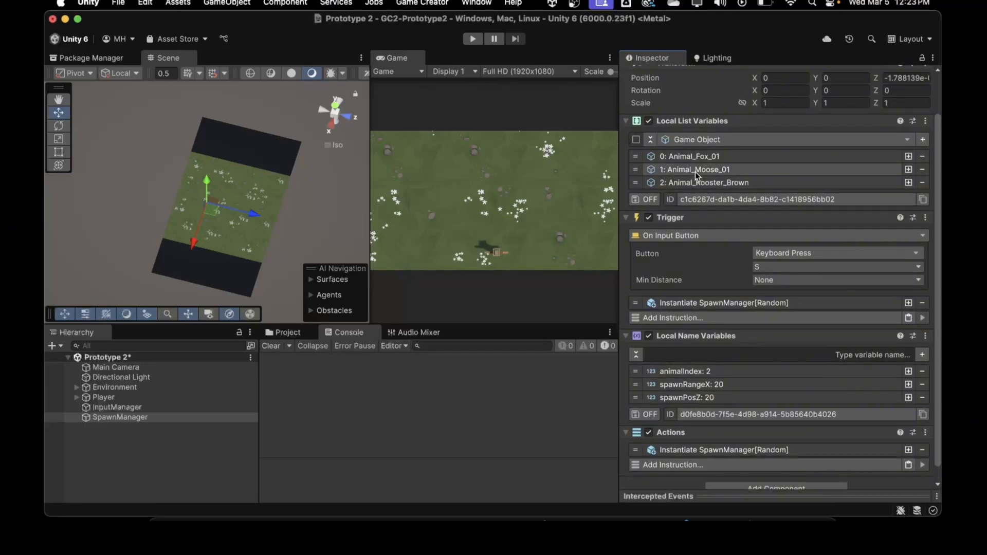
{"action": "scroll", "coordinate": [695, 172], "scroll_direction": "up", "scroll_amount": 1}
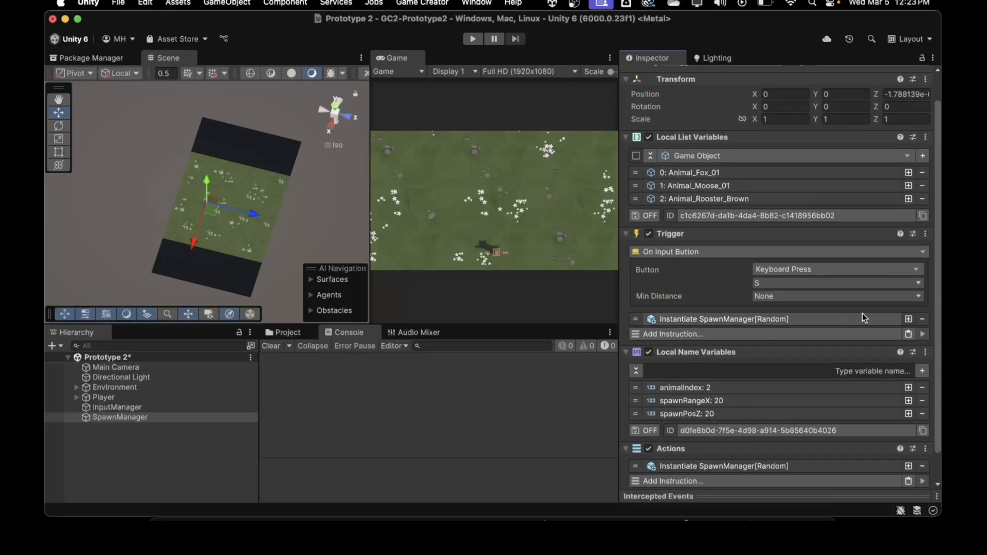
{"action": "left_click", "coordinate": [923, 319]}
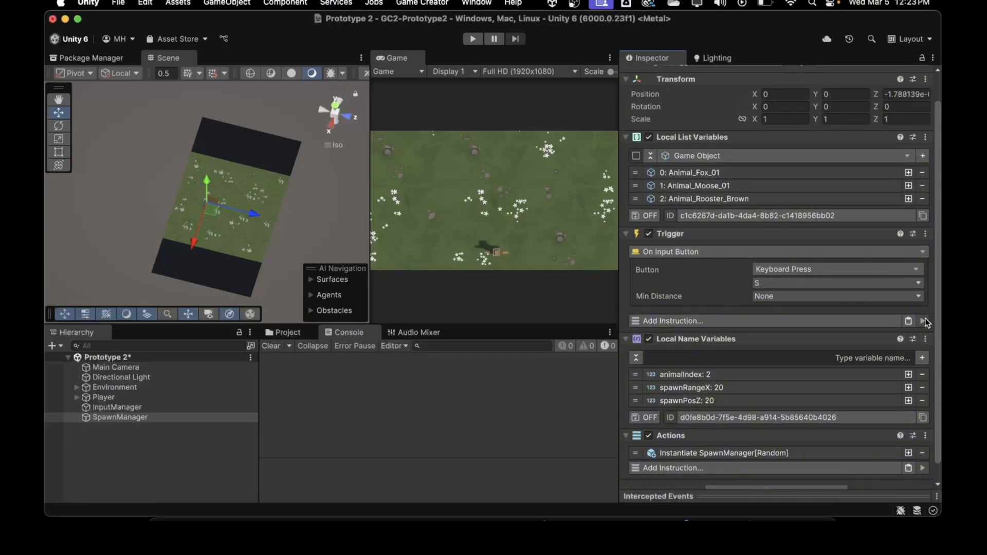
Step: Change the SpawnManager Trigger's event to the Lifecycle event On Start
{"action": "left_click", "coordinate": [657, 252]}
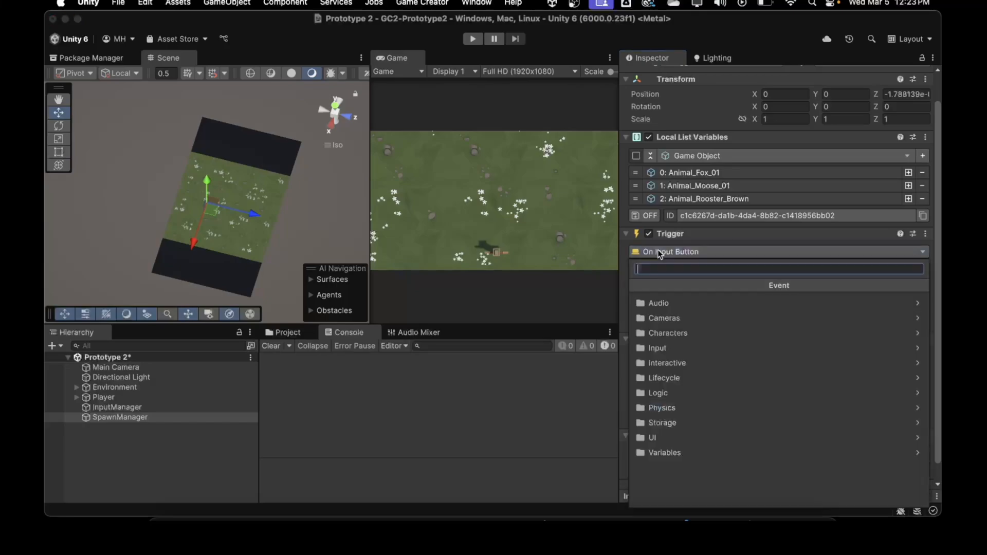
{"action": "left_click", "coordinate": [660, 377]}
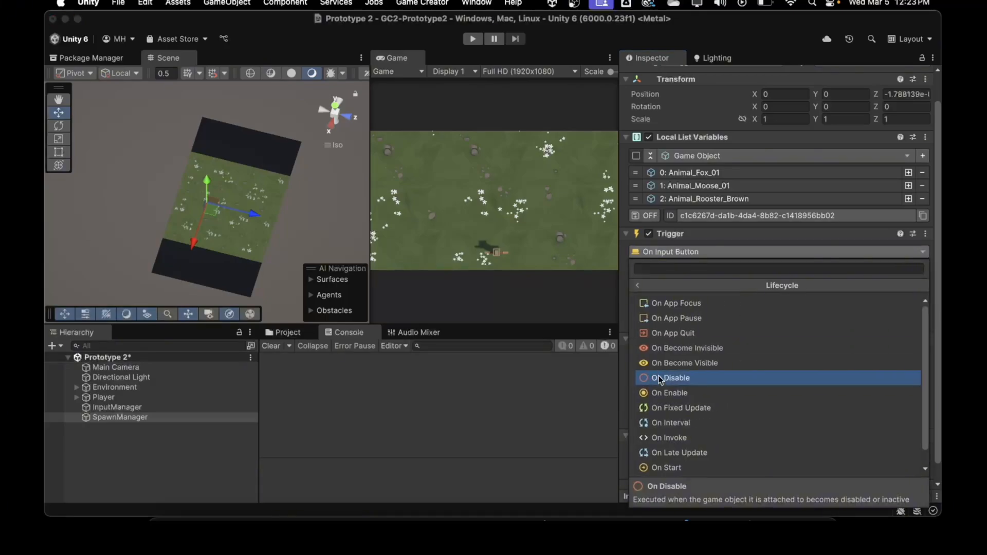
{"action": "left_click", "coordinate": [655, 467]}
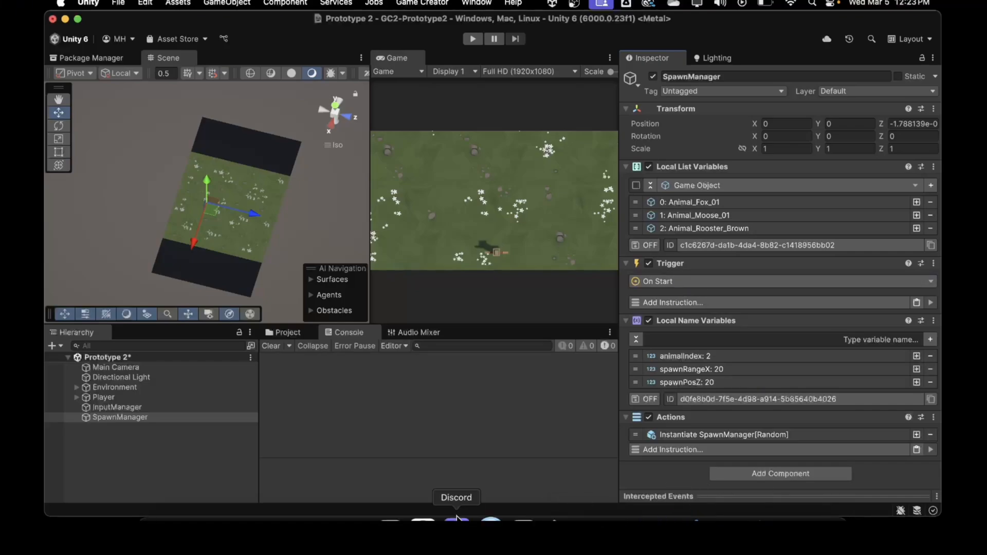
Step: Check the lesson's timed-interval code in Safari, return to Unity, and add a Number local name variable startDelay with value 2
{"action": "left_click", "coordinate": [426, 520]}
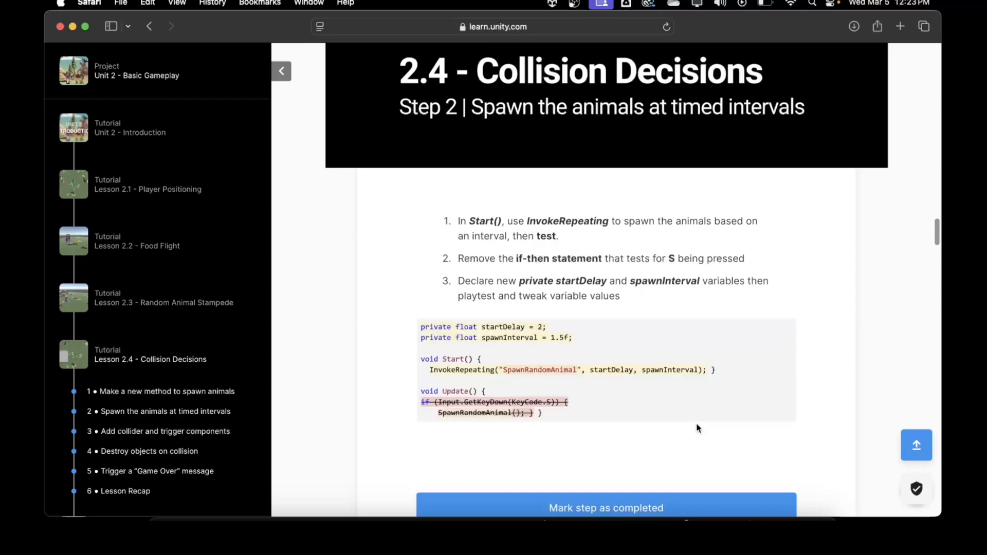
{"action": "left_click", "coordinate": [748, 513]}
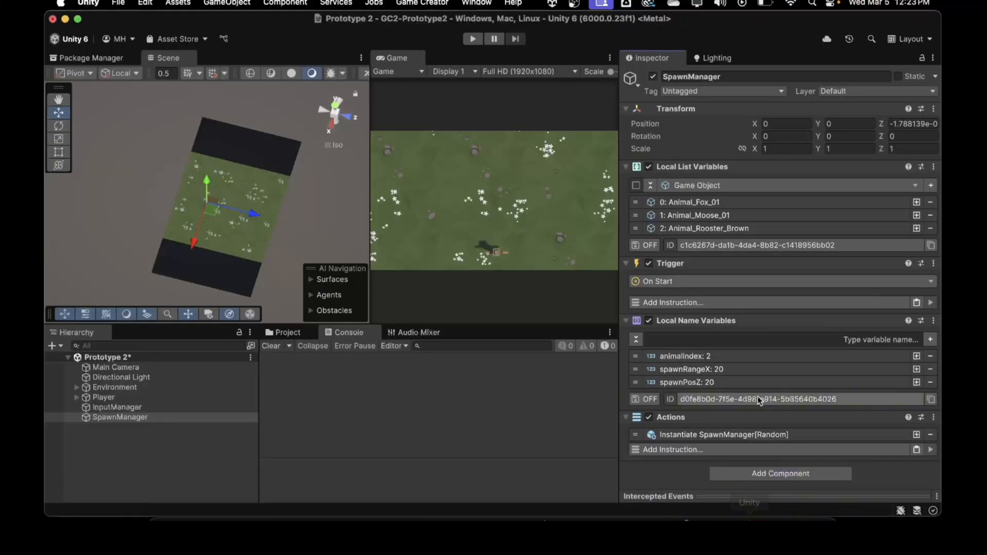
{"action": "left_click", "coordinate": [812, 339]}
{"action": "type", "text": "startDelay"}
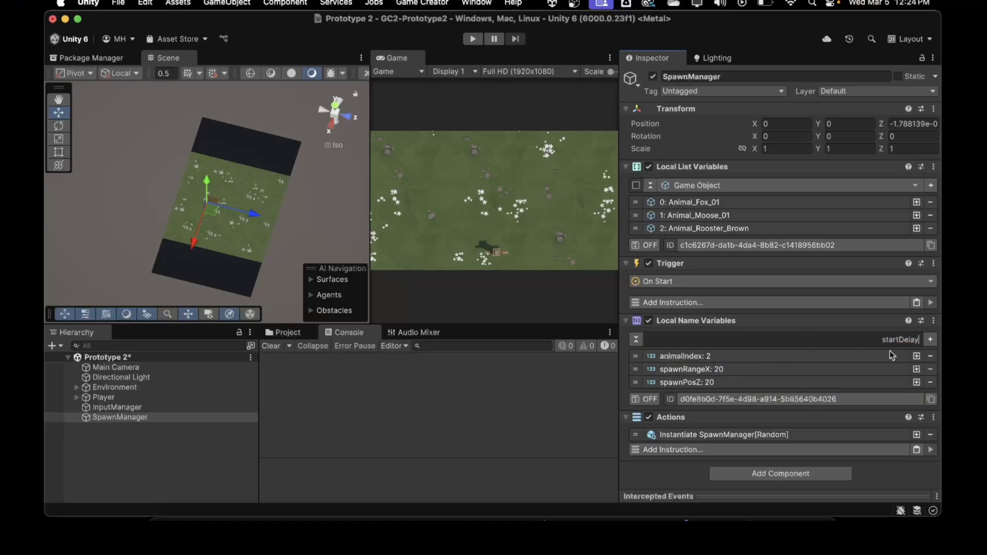
{"action": "left_click", "coordinate": [930, 340]}
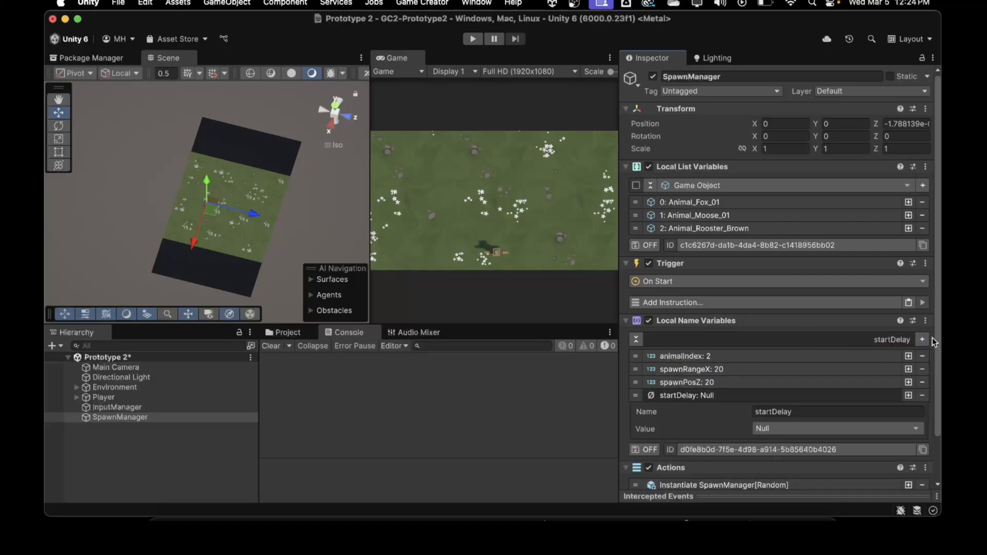
{"action": "left_click", "coordinate": [779, 431]}
{"action": "left_click", "coordinate": [775, 232]}
{"action": "left_click", "coordinate": [777, 246]}
{"action": "left_click", "coordinate": [775, 442]}
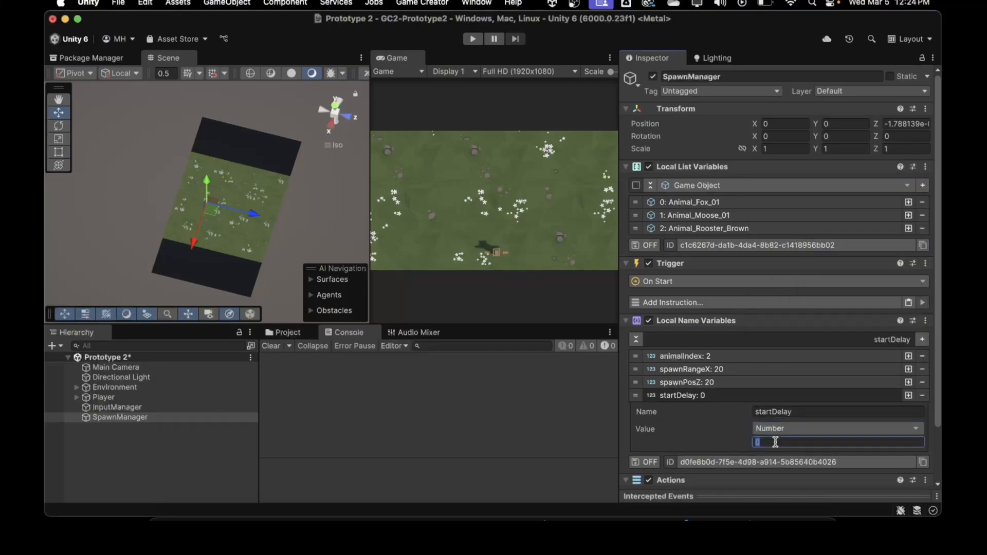
{"action": "left_click", "coordinate": [766, 395]}
Step: Add a Number local name variable spawnInterval to the SpawnManager and set its value to 1.5, checking the lesson code
{"action": "left_click", "coordinate": [867, 337]}
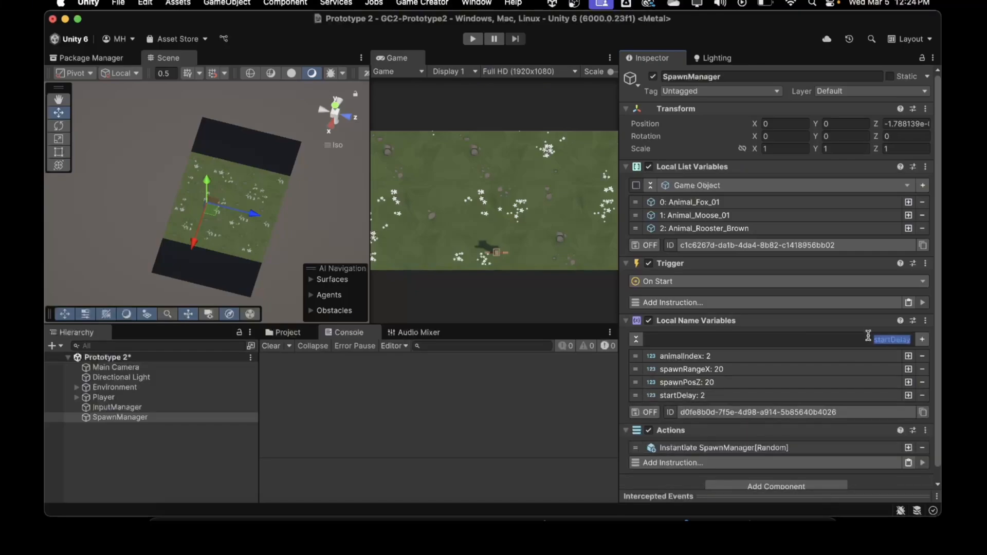
{"action": "key", "text": "super+Tab"}
{"action": "key", "text": "super+Tab"}
{"action": "type", "text": "spawnInt"}
{"action": "left_click", "coordinate": [921, 341]}
{"action": "left_click", "coordinate": [801, 442]}
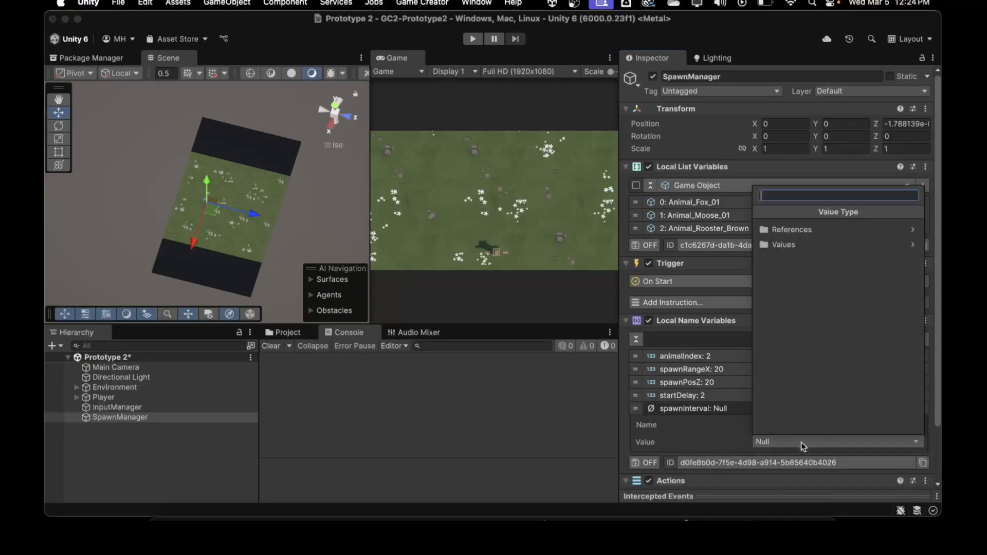
{"action": "left_click", "coordinate": [786, 244]}
{"action": "left_click", "coordinate": [786, 261]}
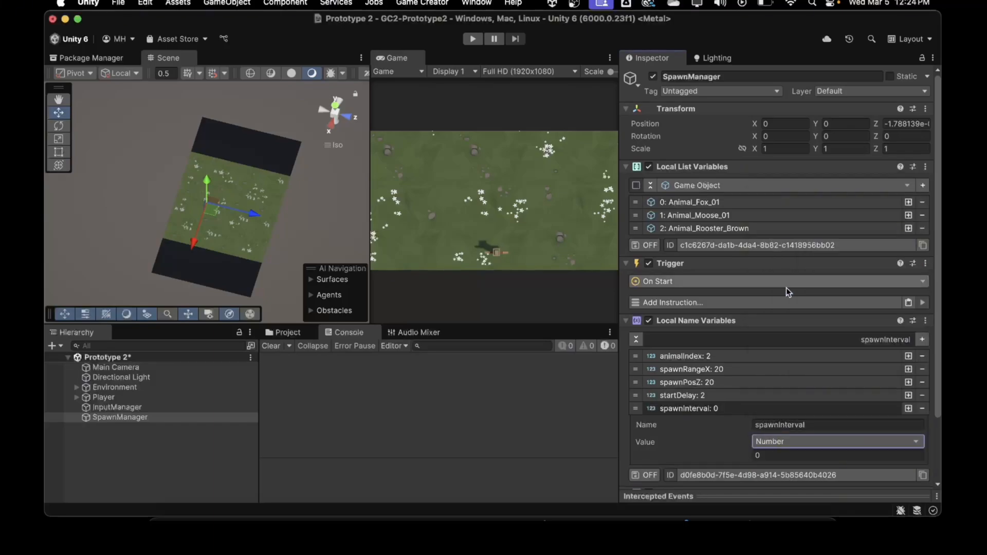
{"action": "left_click", "coordinate": [781, 457]}
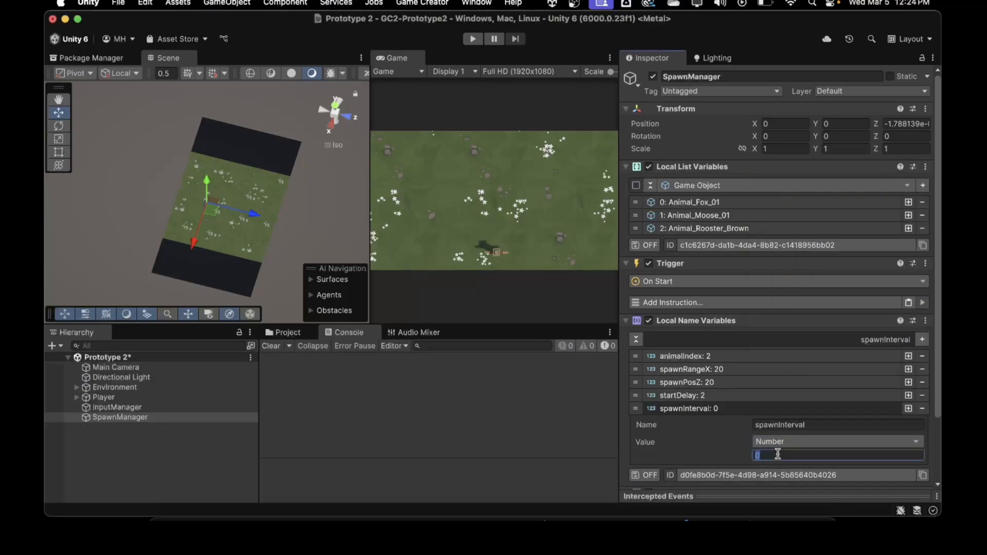
{"action": "left_click", "coordinate": [700, 409]}
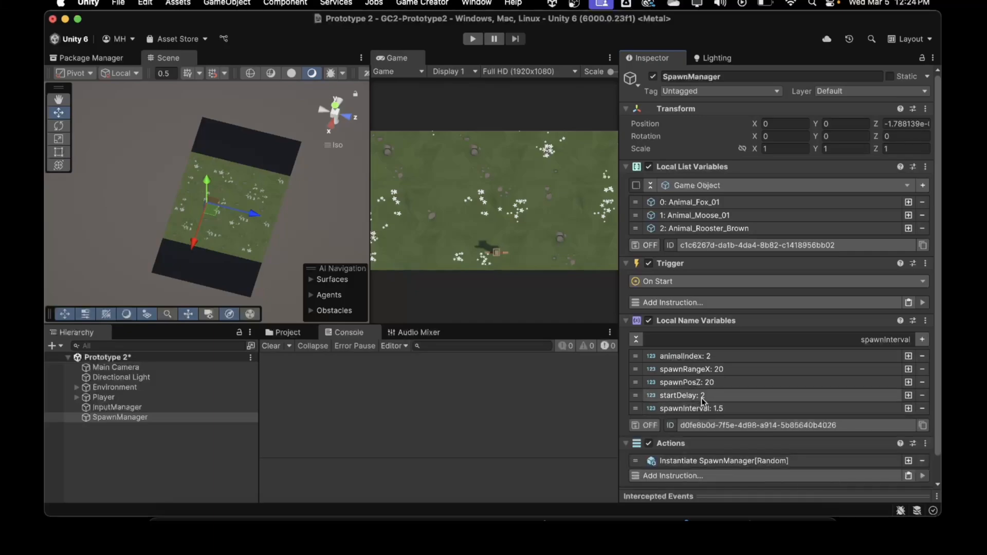
Step: Add a Wait Seconds instruction to the SpawnManager's On Start Trigger
{"action": "left_click", "coordinate": [700, 397]}
{"action": "left_click", "coordinate": [702, 395]}
{"action": "left_click", "coordinate": [670, 303]}
{"action": "type", "text": "wait"}
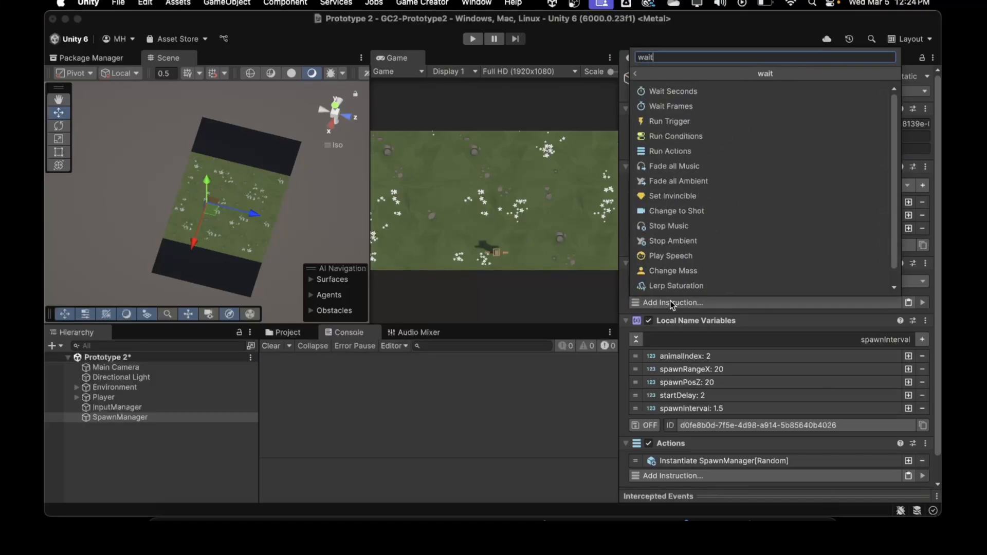
{"action": "left_click", "coordinate": [669, 91]}
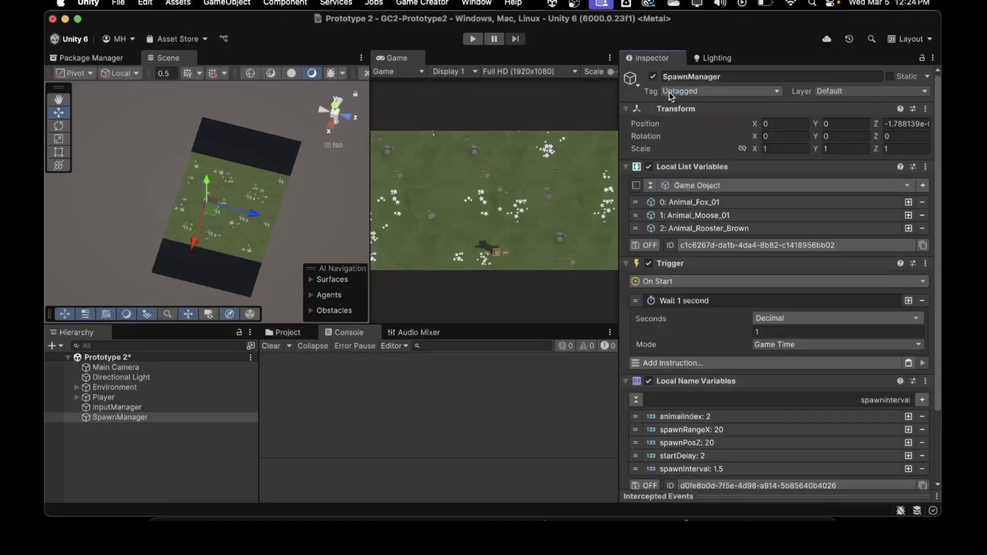
Step: Set the wait duration to a Local Name Variable, using startDelay from the SpawnManager, and collapse the instruction
{"action": "left_click", "coordinate": [770, 319]}
{"action": "left_click", "coordinate": [773, 303]}
{"action": "left_click", "coordinate": [764, 316]}
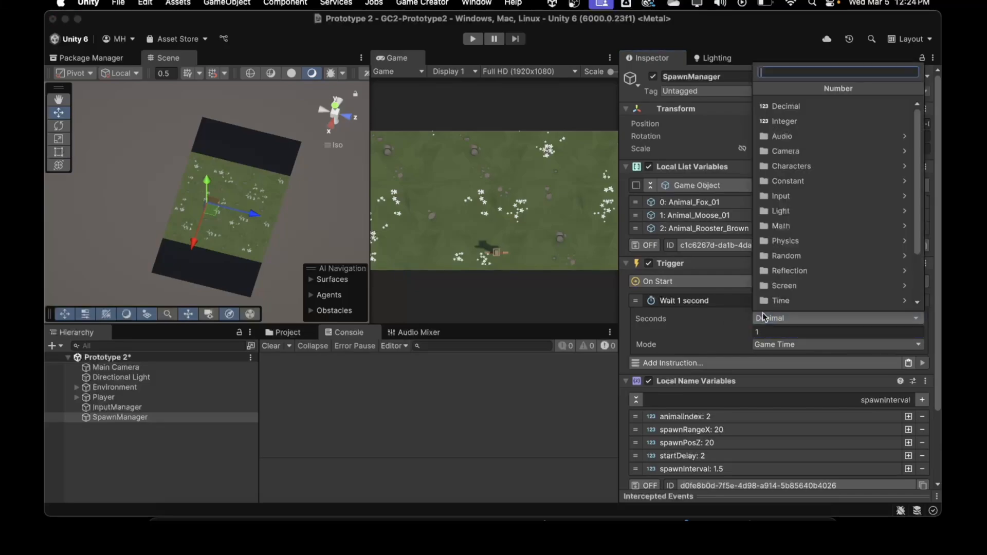
{"action": "scroll", "coordinate": [768, 293], "scroll_direction": "down", "scroll_amount": 3}
{"action": "left_click", "coordinate": [767, 285]}
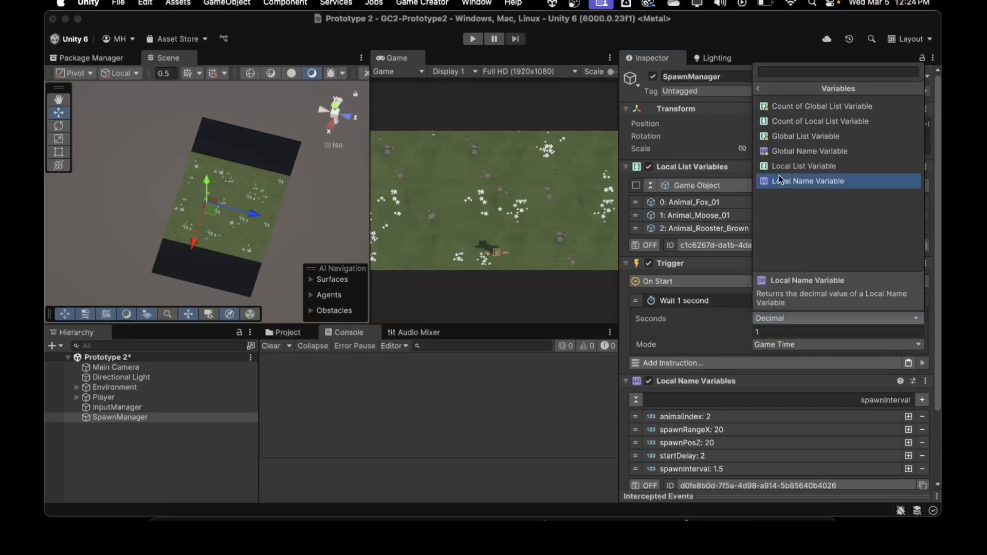
{"action": "left_click", "coordinate": [779, 180]}
{"action": "left_click_drag", "start_coordinate": [132, 417], "coordinate": [767, 346]}
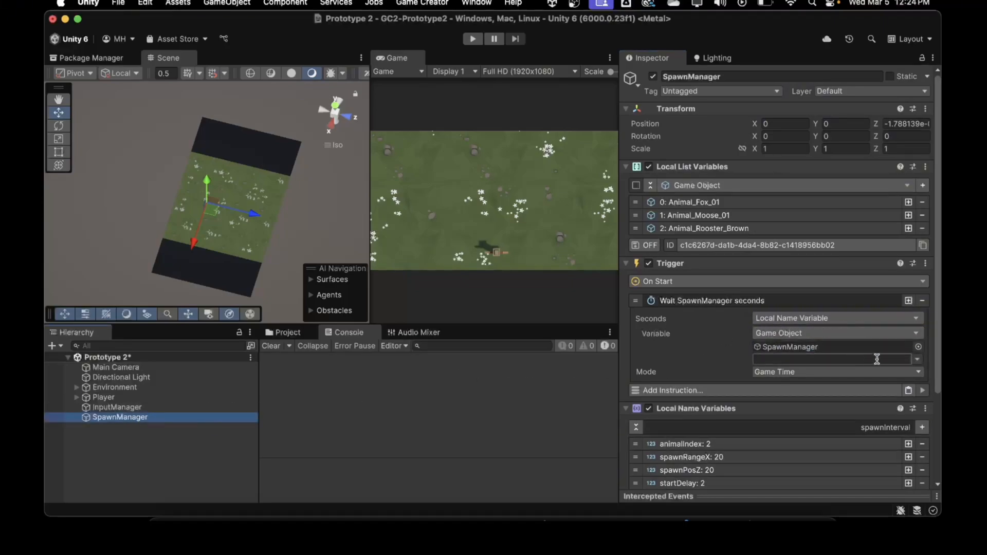
{"action": "left_click", "coordinate": [916, 360]}
{"action": "left_click", "coordinate": [899, 417]}
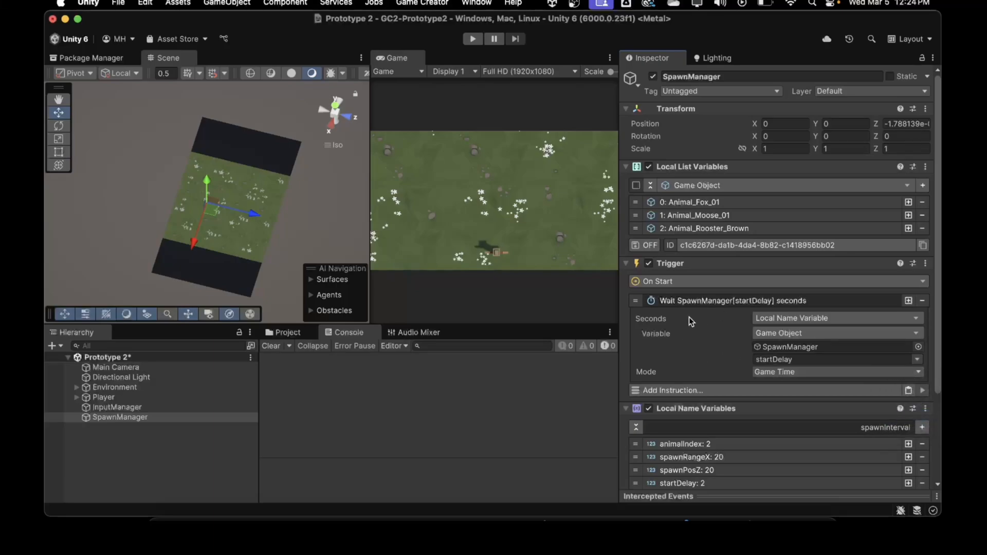
{"action": "left_click", "coordinate": [694, 302]}
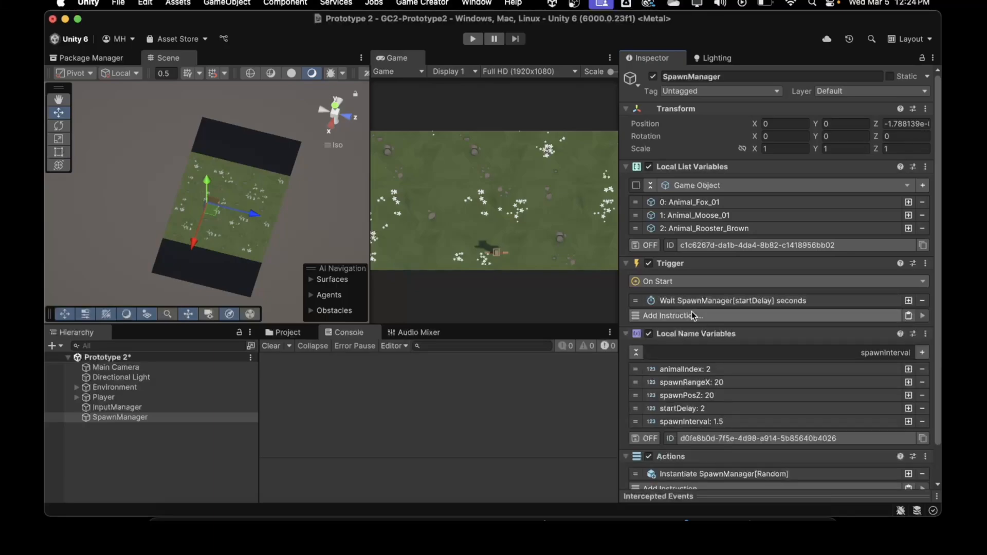
Step: Add a Run Actions instruction to the Trigger, assign the SpawnManager's Actions component to it, and turn off Wait To Finish
{"action": "left_click", "coordinate": [693, 320]}
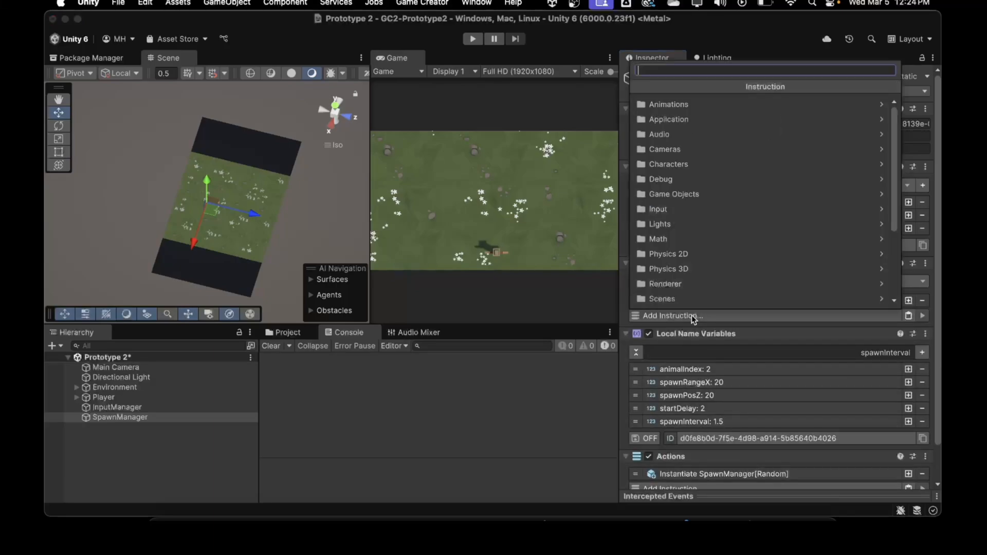
{"action": "type", "text": "run"}
{"action": "left_click", "coordinate": [673, 134]}
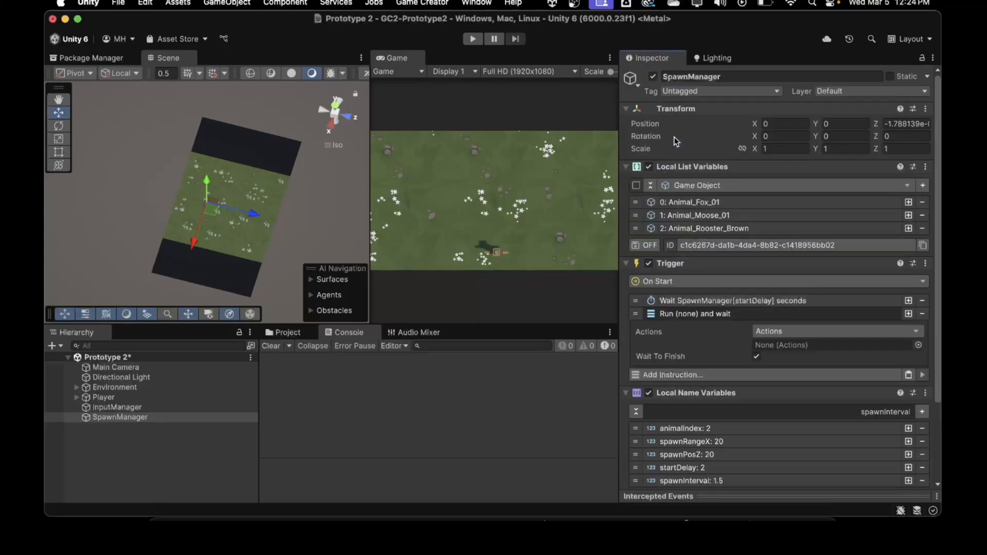
{"action": "scroll", "coordinate": [691, 335], "scroll_direction": "down", "scroll_amount": 3}
{"action": "left_click_drag", "start_coordinate": [658, 418], "coordinate": [771, 249]}
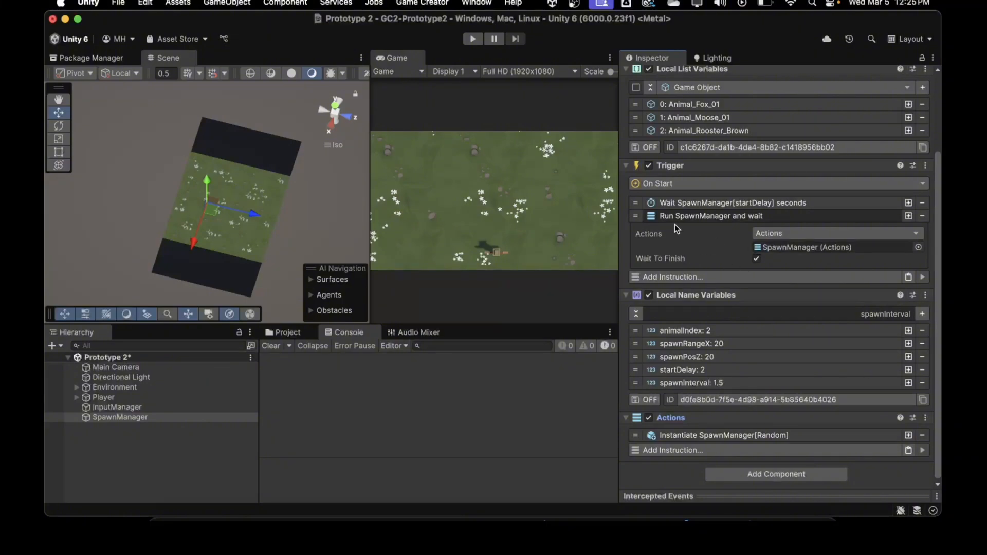
{"action": "left_click", "coordinate": [756, 259]}
{"action": "left_click", "coordinate": [677, 219]}
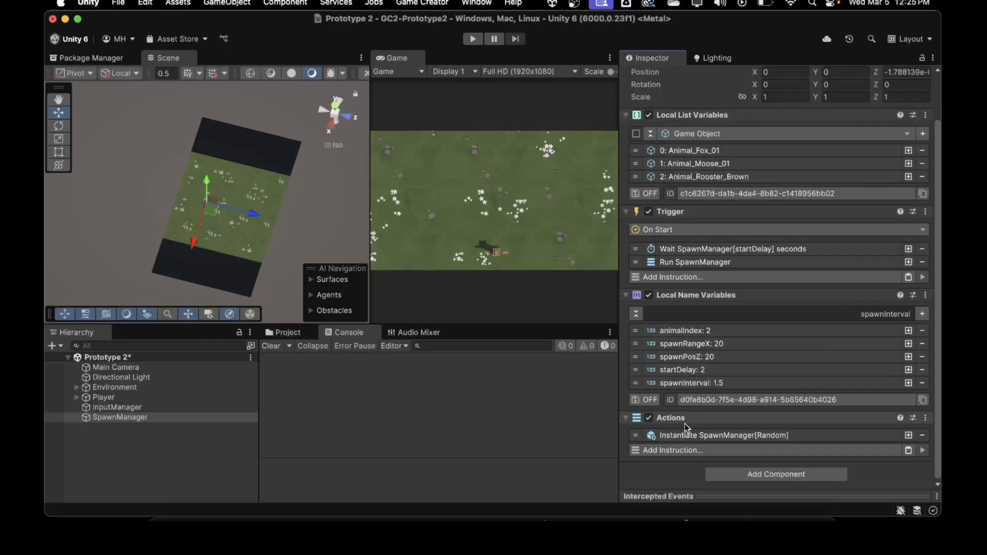
Step: Check the lesson's InvokeRepeating code and add a Wait Seconds instruction to the SpawnManager's Actions component
{"action": "key", "text": "super+Tab"}
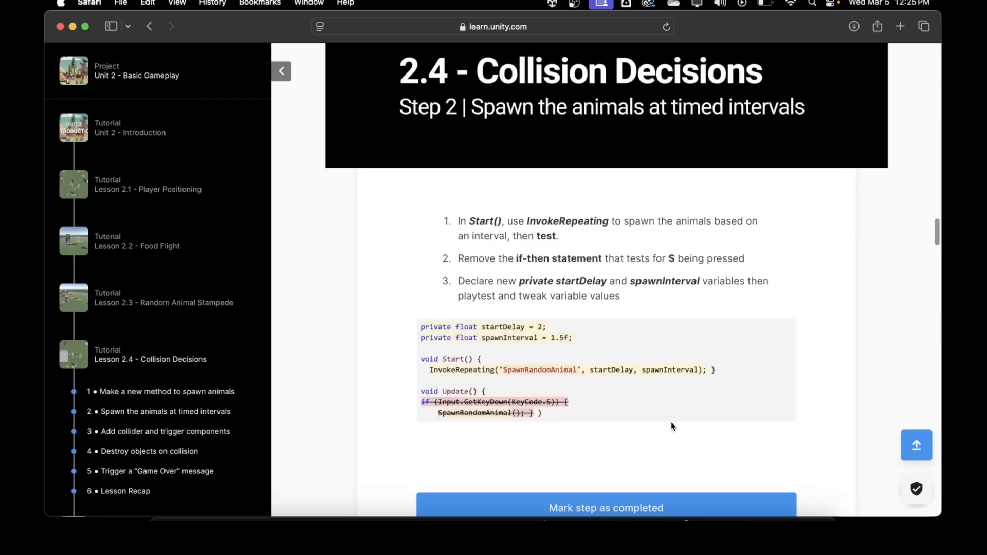
{"action": "key", "text": "super+Tab"}
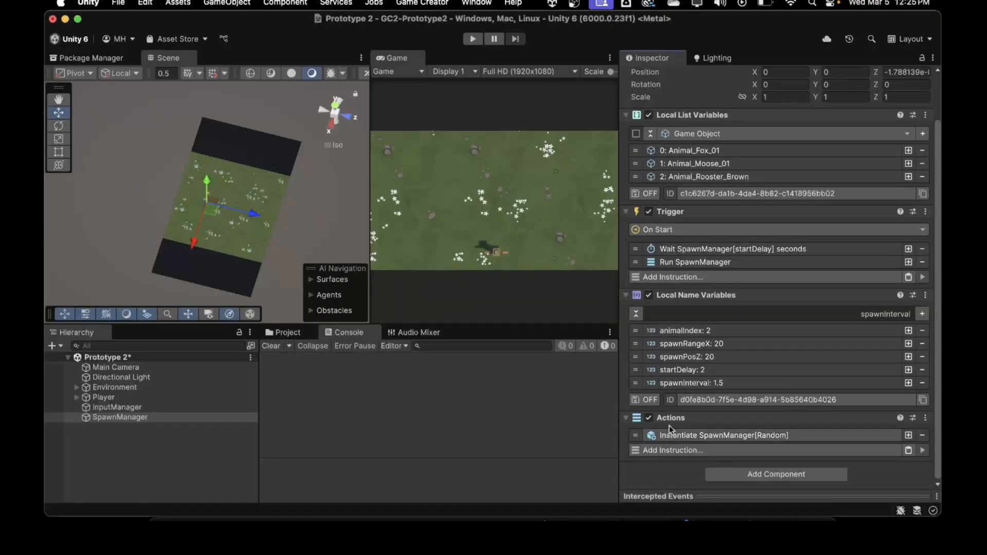
{"action": "left_click", "coordinate": [683, 454]}
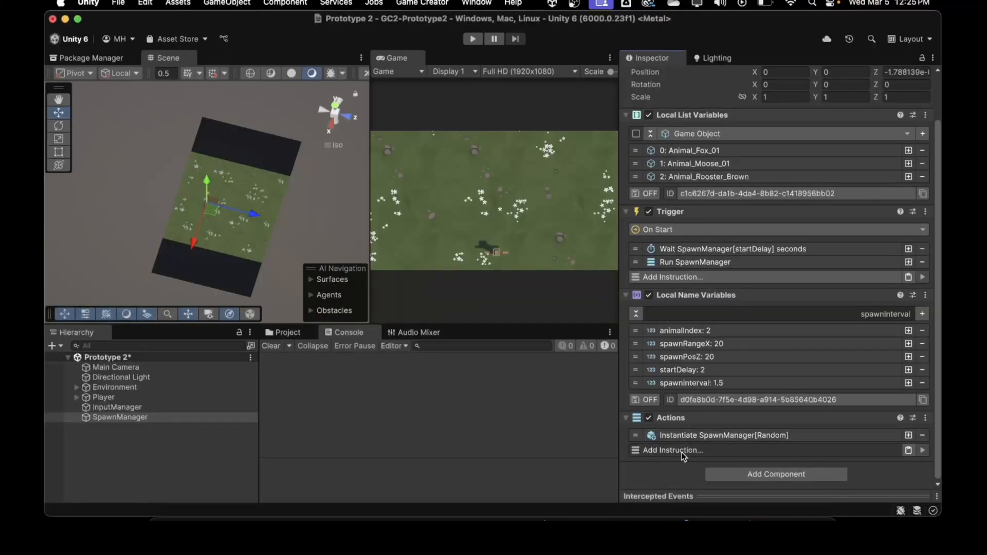
{"action": "type", "text": "wait"}
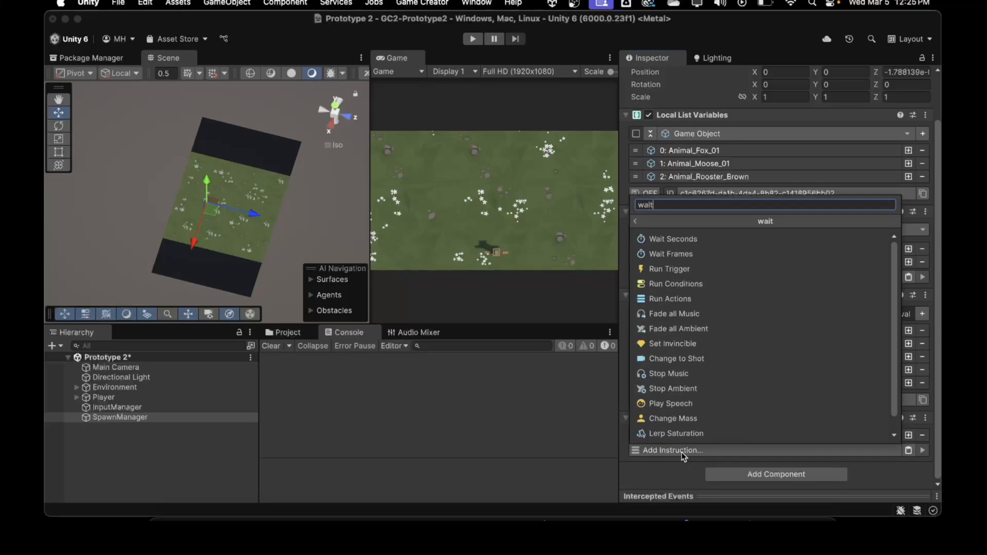
{"action": "left_click", "coordinate": [676, 239]}
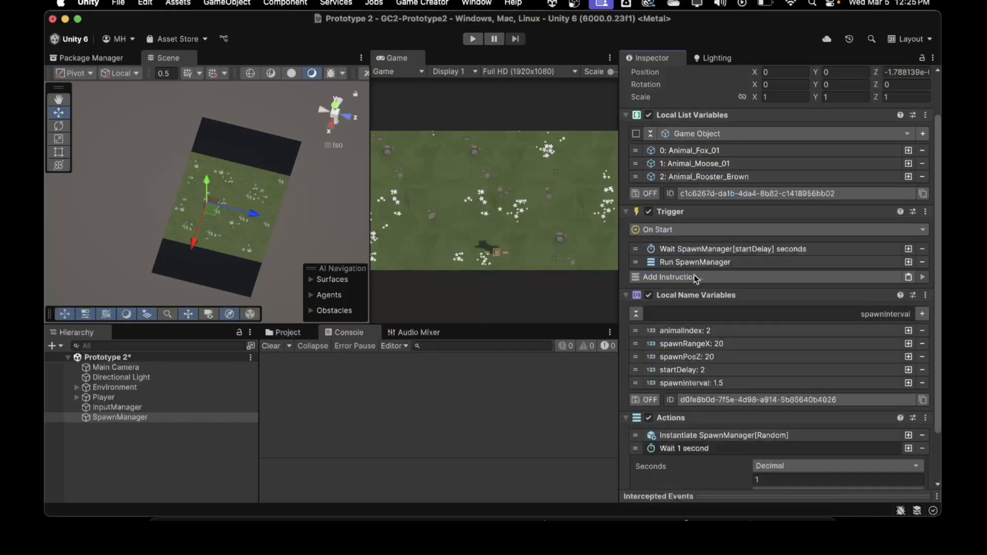
Step: Set the new wait duration to a Local Name Variable, using spawnInterval from the SpawnManager, and collapse the instruction
{"action": "left_click", "coordinate": [835, 465]}
{"action": "left_click", "coordinate": [802, 433]}
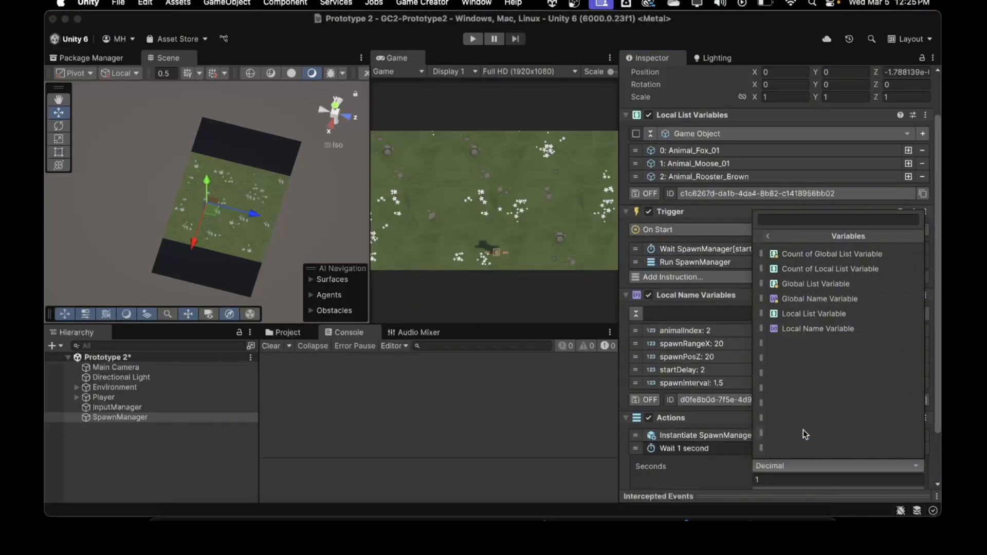
{"action": "left_click", "coordinate": [800, 330]}
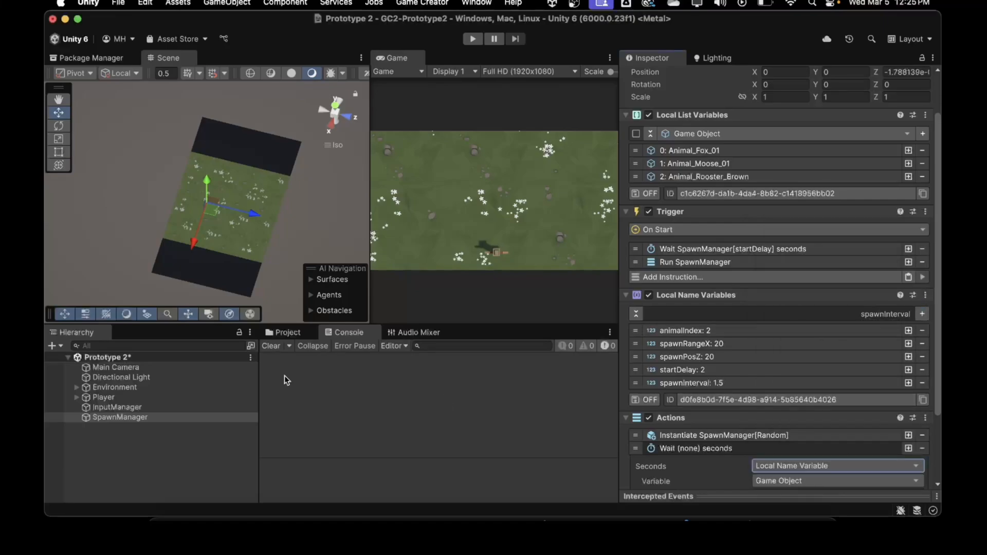
{"action": "left_click", "coordinate": [126, 418]}
{"action": "left_click_drag", "start_coordinate": [545, 433], "coordinate": [765, 419]}
{"action": "left_click", "coordinate": [917, 433]}
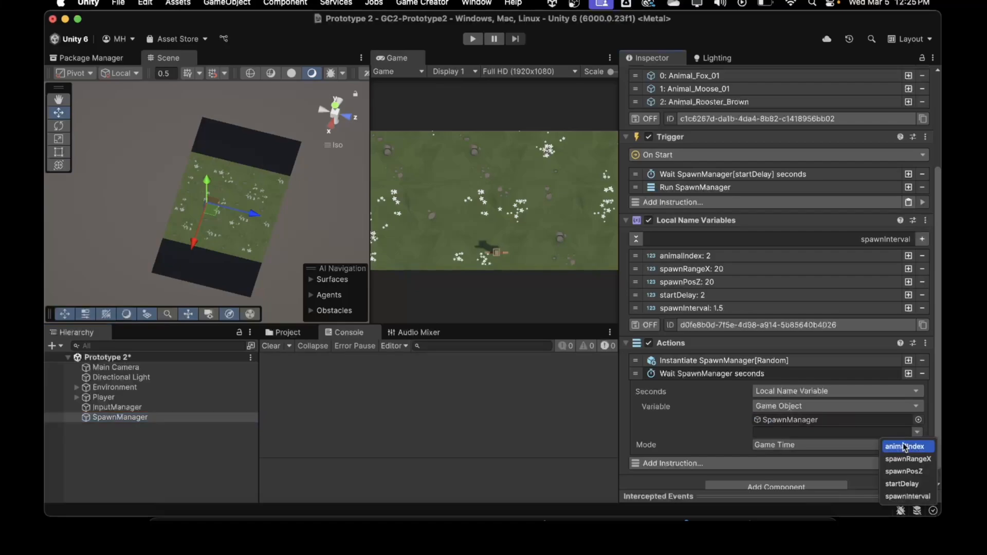
{"action": "left_click", "coordinate": [896, 492]}
{"action": "left_click", "coordinate": [702, 374]}
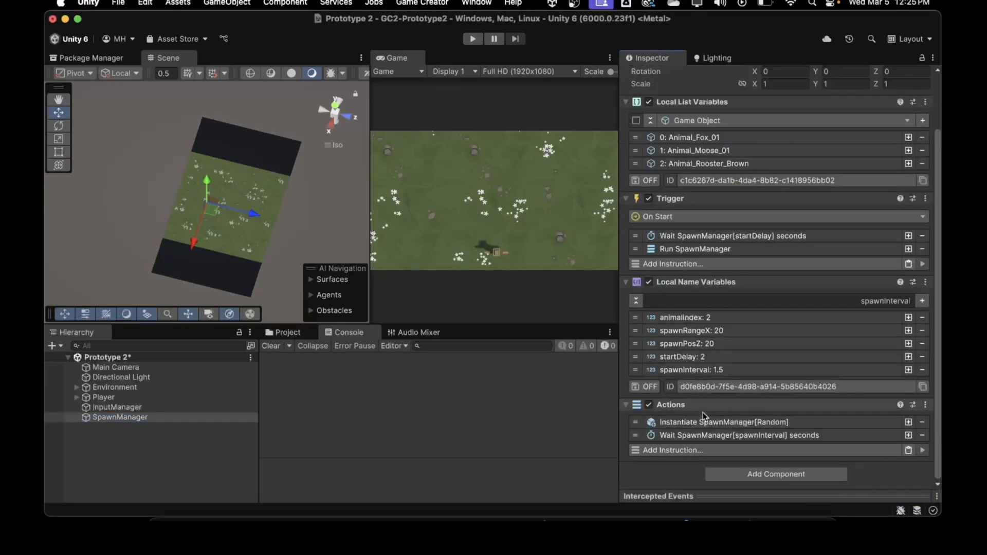
Step: Add a Restart Instructions instruction after the spawnInterval wait in the SpawnManager's Actions
{"action": "left_click", "coordinate": [700, 451]}
{"action": "type", "text": "re"}
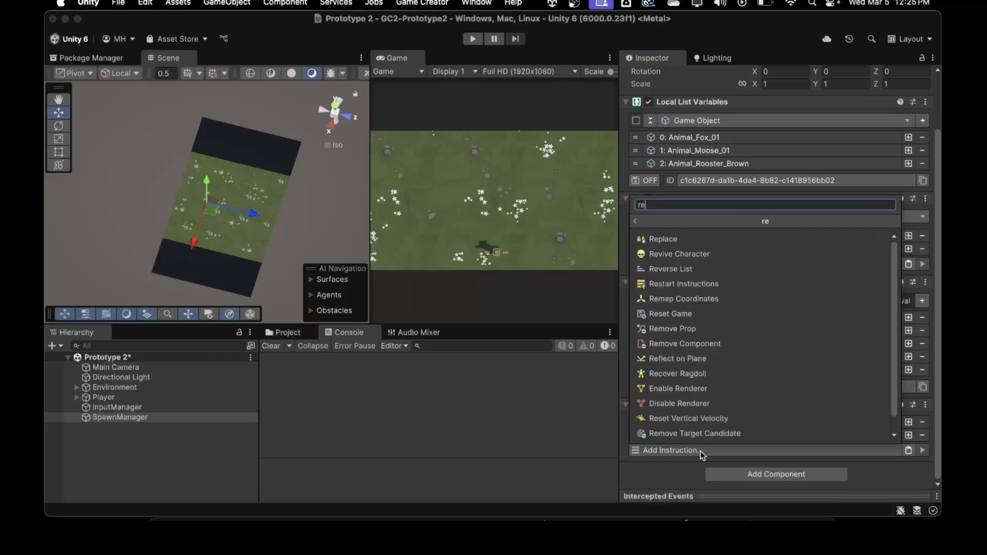
{"action": "left_click", "coordinate": [677, 286]}
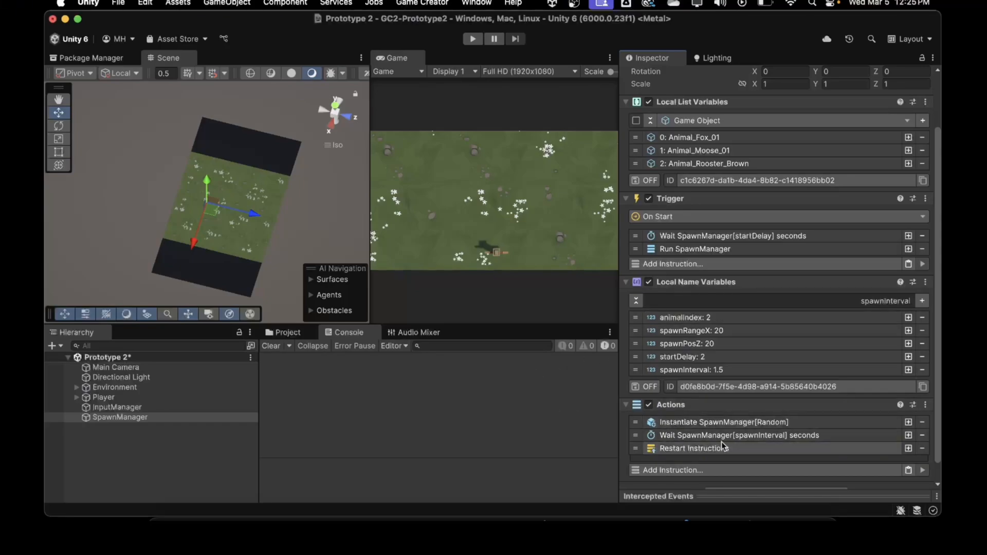
Step: Search the Actions instruction list for "invo" and browse its Time category for a repeating instruction
{"action": "left_click", "coordinate": [688, 468]}
{"action": "type", "text": "invo"}
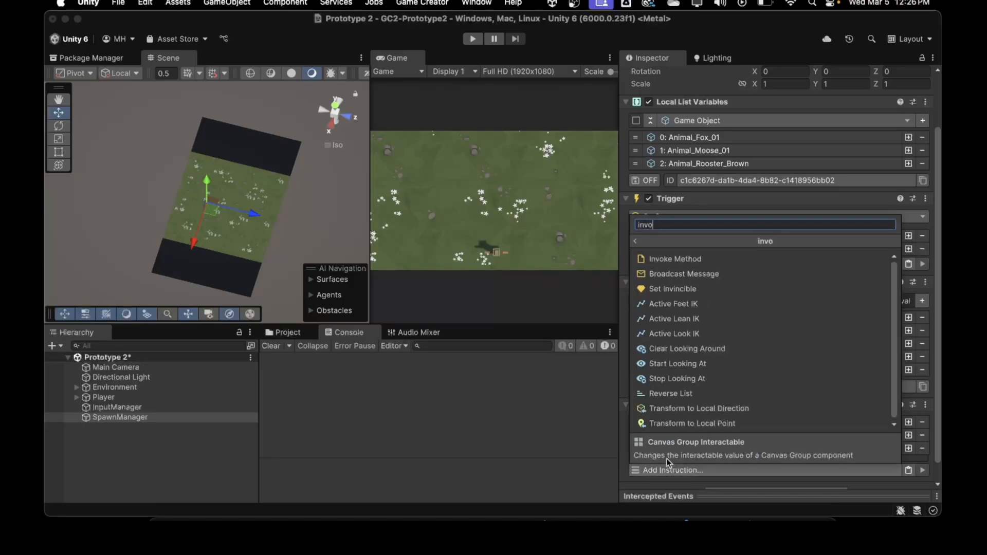
{"action": "key", "text": "BackSpace"}
{"action": "key", "text": "BackSpace"}
{"action": "key", "text": "BackSpace"}
{"action": "key", "text": "BackSpace"}
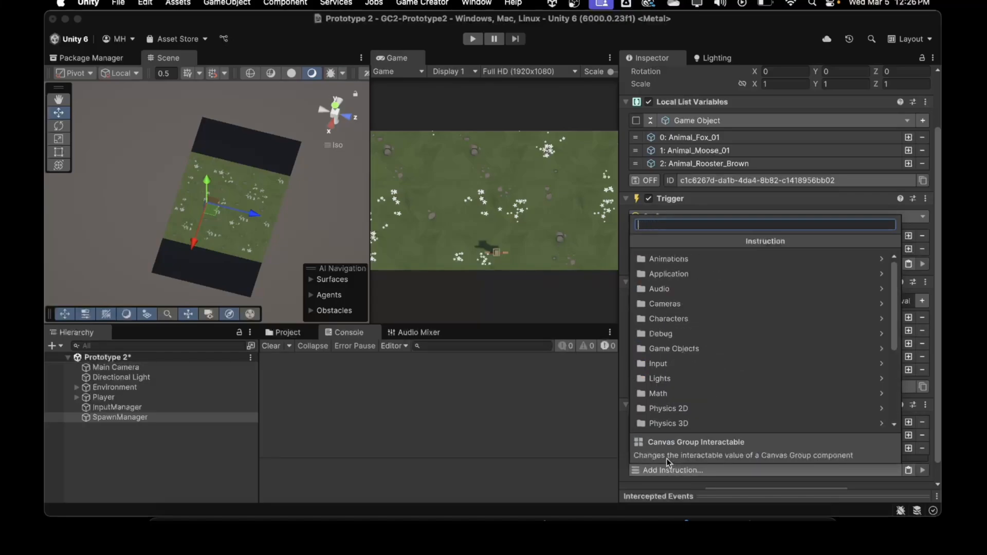
{"action": "scroll", "coordinate": [662, 375], "scroll_direction": "down", "scroll_amount": 4}
{"action": "left_click", "coordinate": [664, 395]}
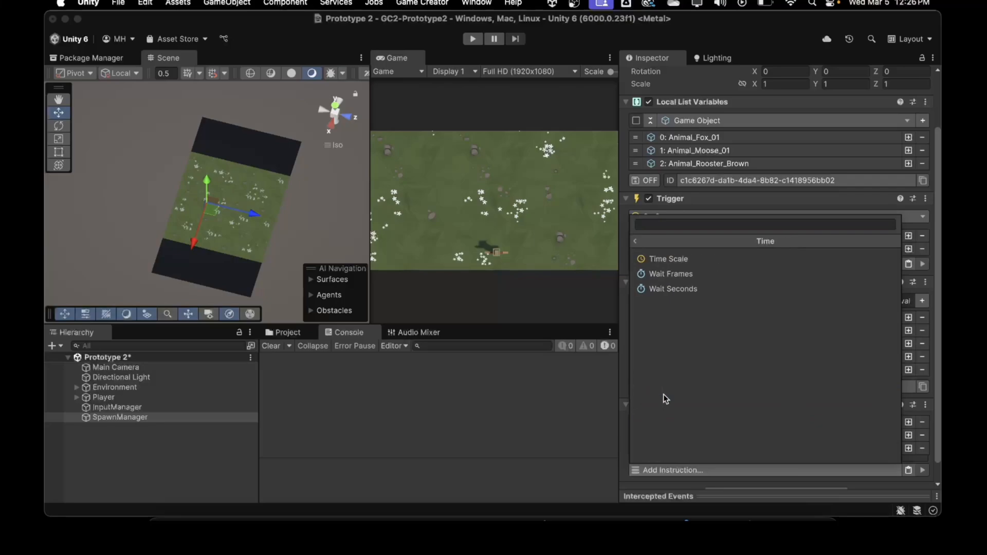
{"action": "left_click", "coordinate": [633, 240]}
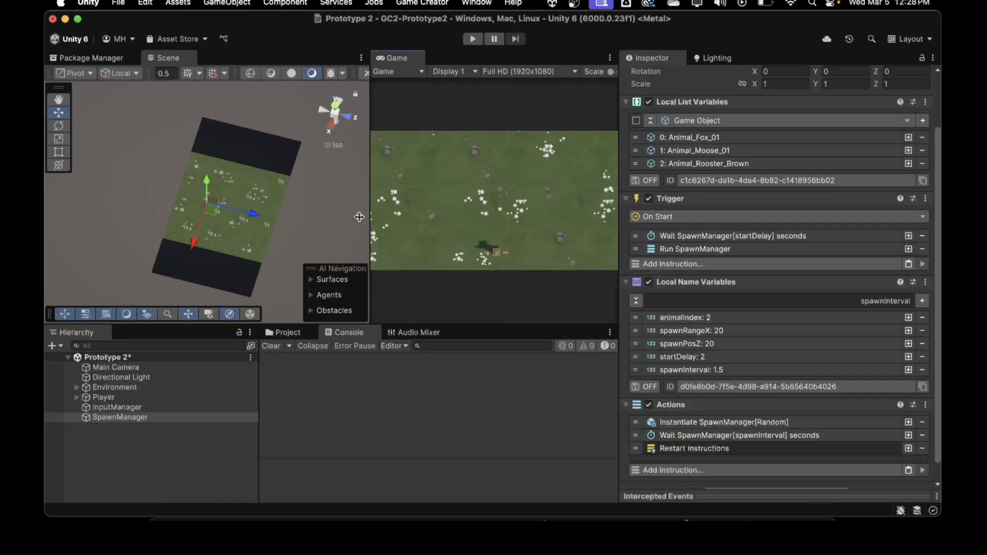
Step: Widen the Game view and playtest the timed spawning, moving the player sideways and launching pizzas at the animals, and stop the game
{"action": "left_click_drag", "start_coordinate": [368, 215], "coordinate": [291, 213]}
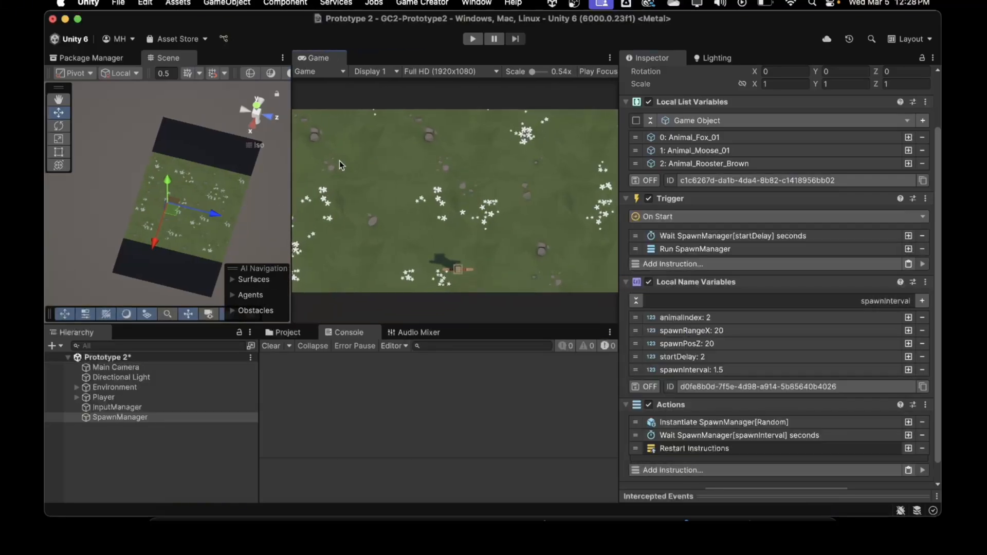
{"action": "left_click", "coordinate": [470, 39]}
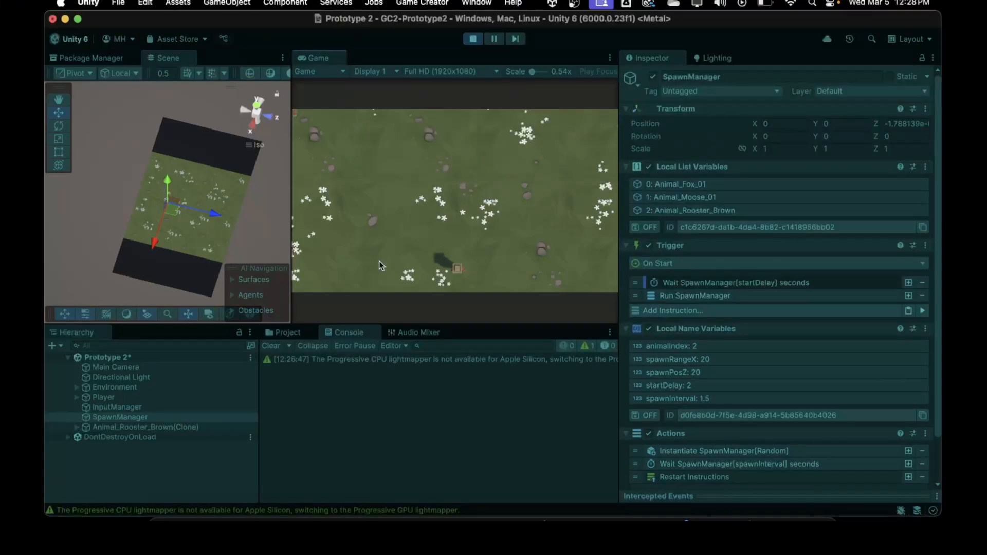
{"action": "key", "text": "Left"}
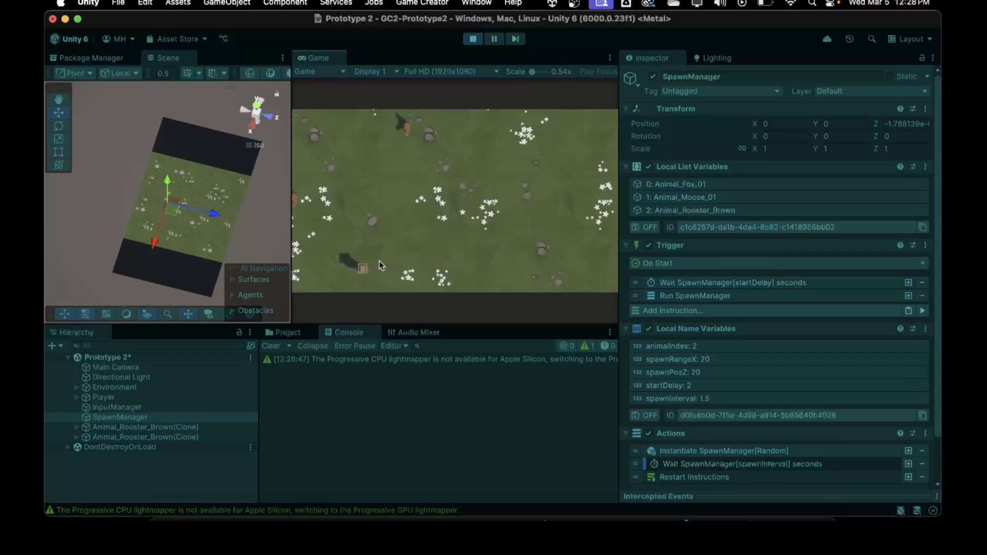
{"action": "key", "text": "Right"}
{"action": "key", "text": "space"}
{"action": "key", "text": "space"}
{"action": "key", "text": "space"}
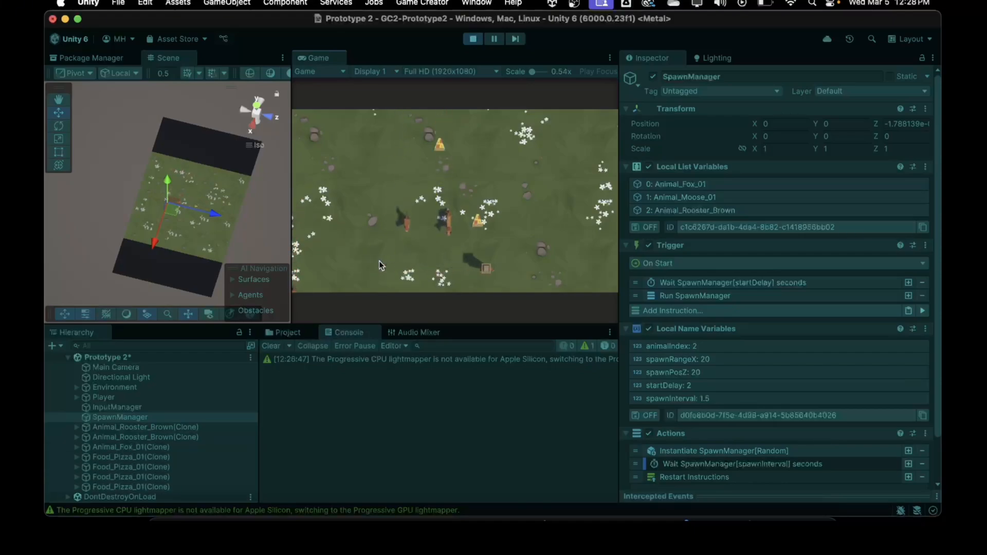
{"action": "key", "text": "Left"}
{"action": "key", "text": "Right"}
{"action": "key", "text": "space"}
{"action": "key", "text": "space"}
{"action": "key", "text": "space"}
{"action": "key", "text": "Left"}
{"action": "key", "text": "Right"}
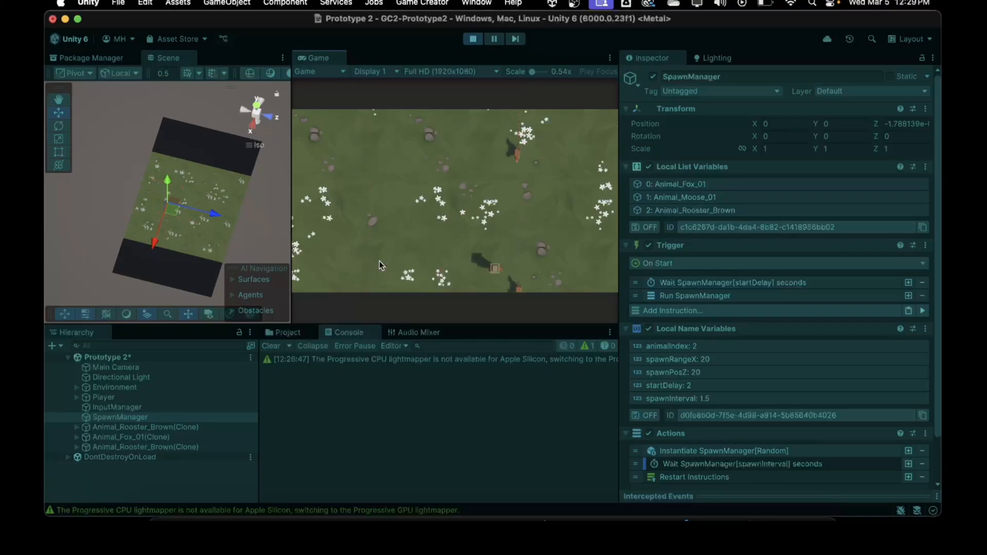
{"action": "key", "text": "Left"}
{"action": "key", "text": "Right"}
{"action": "key", "text": "space"}
{"action": "key", "text": "space"}
{"action": "key", "text": "Left"}
{"action": "key", "text": "space"}
{"action": "key", "text": "space"}
{"action": "key", "text": "space"}
{"action": "key", "text": "space"}
{"action": "key", "text": "space"}
{"action": "key", "text": "space"}
{"action": "key", "text": "space"}
{"action": "key", "text": "space"}
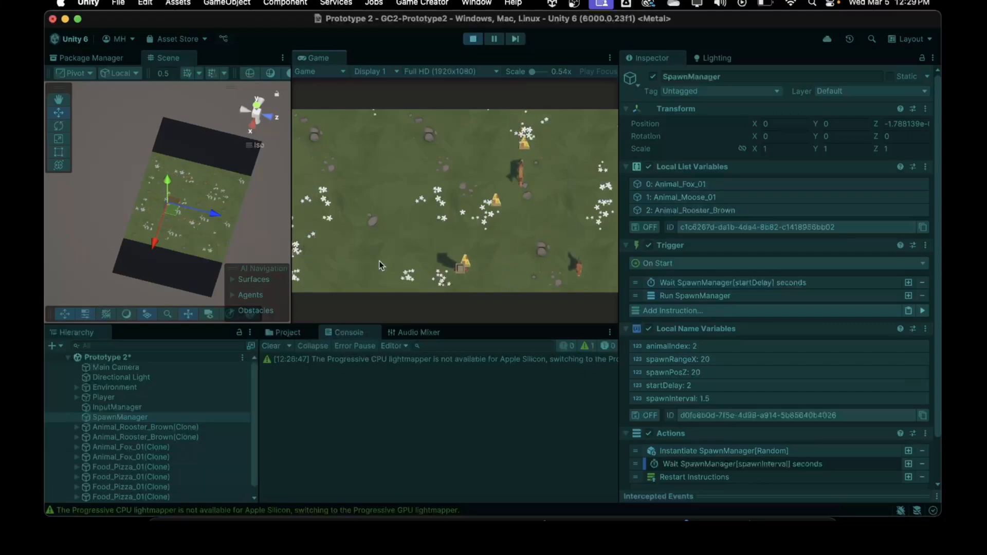
{"action": "key", "text": "Right"}
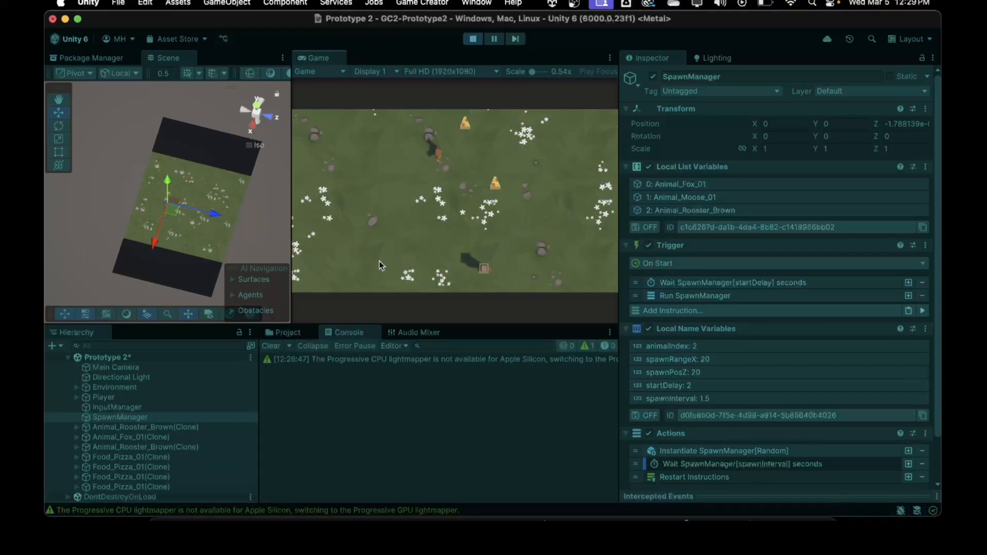
{"action": "key", "text": "Left"}
{"action": "key", "text": "space"}
{"action": "key", "text": "space"}
{"action": "key", "text": "Right"}
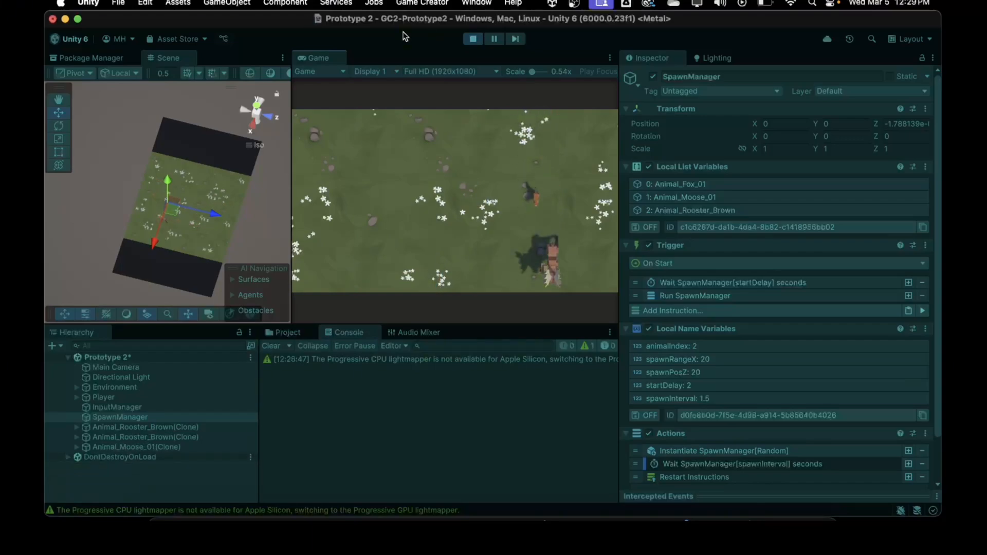
{"action": "left_click", "coordinate": [471, 40]}
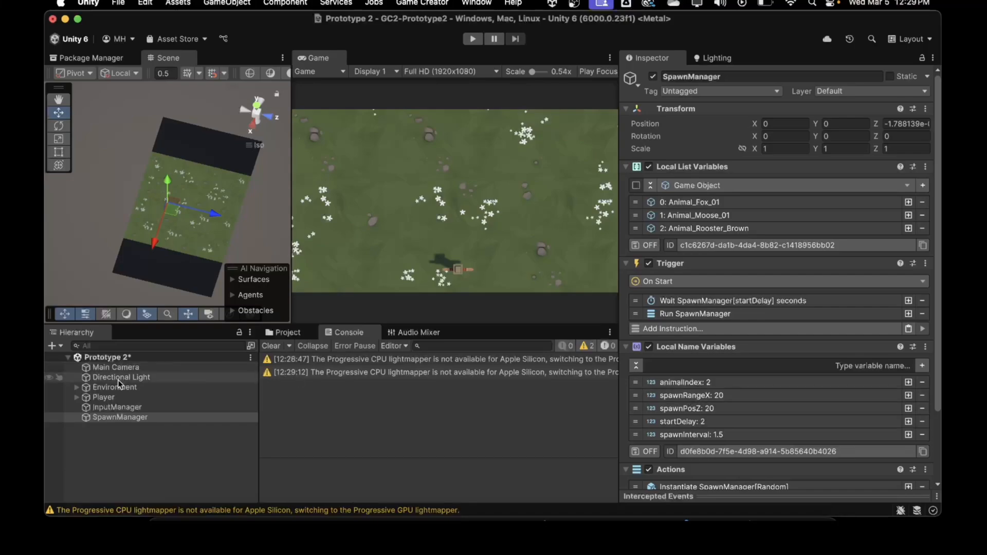
Step: Check the PlayerController's xRange variable and set the SpawnManager's spawnRangeX to 10
{"action": "left_click", "coordinate": [76, 398]}
{"action": "left_click", "coordinate": [125, 457]}
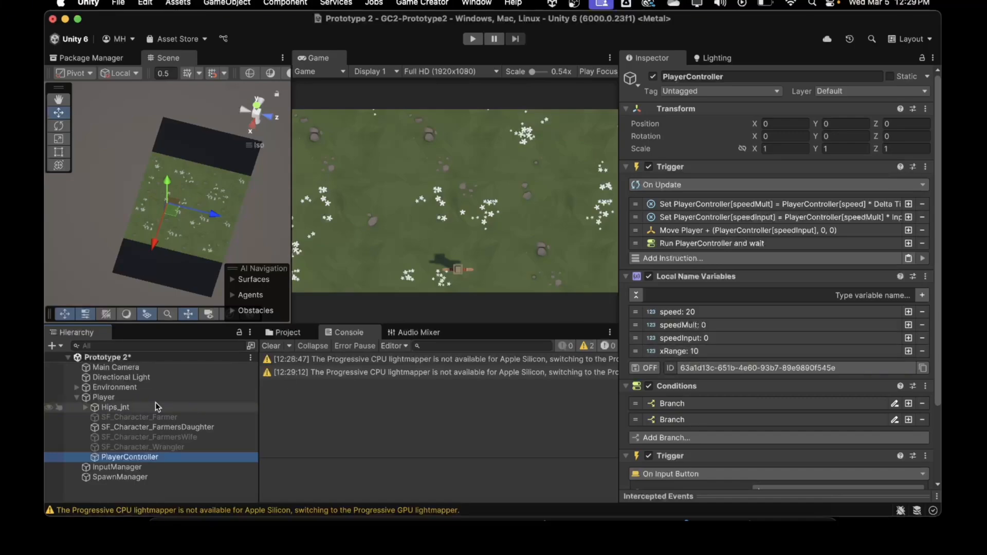
{"action": "left_click", "coordinate": [122, 476]}
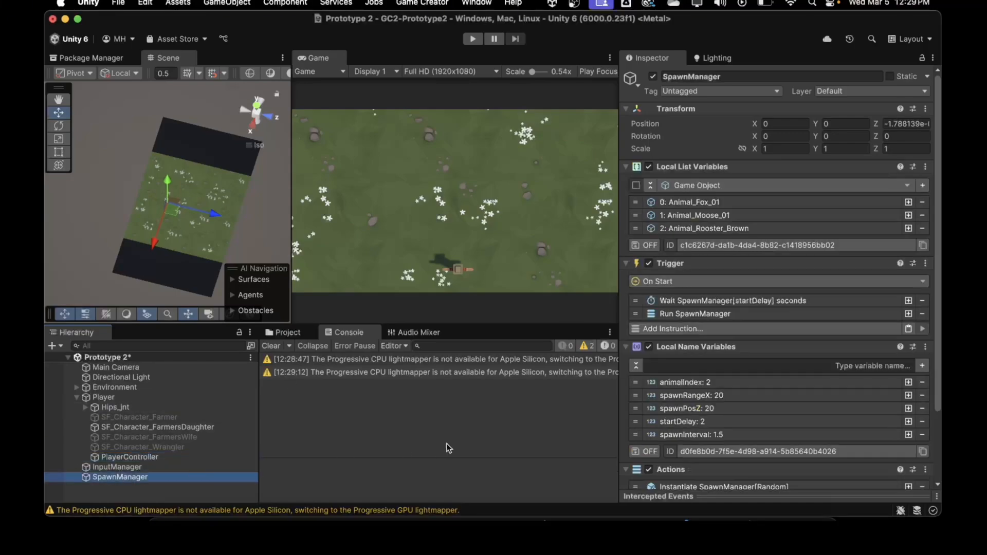
{"action": "left_click", "coordinate": [686, 395]}
{"action": "left_click", "coordinate": [778, 443]}
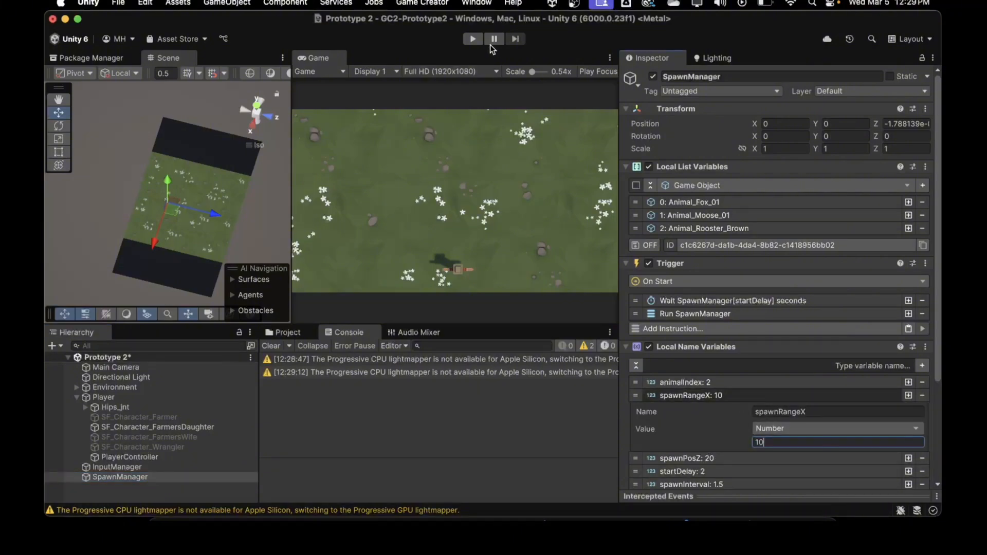
Step: Playtest the narrower spawn range, moving the player from side to side as animals appear, and stop the game
{"action": "left_click", "coordinate": [472, 39]}
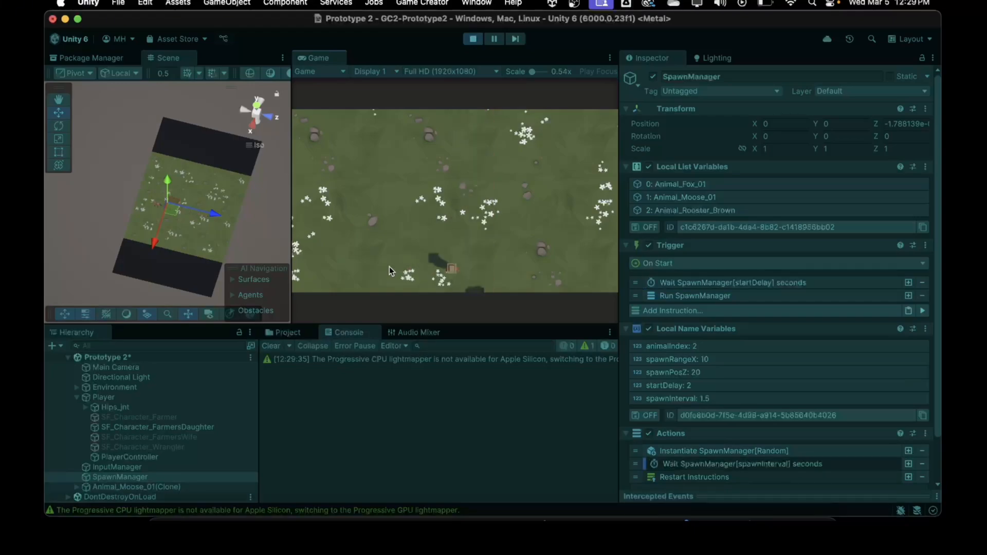
{"action": "key", "text": "a"}
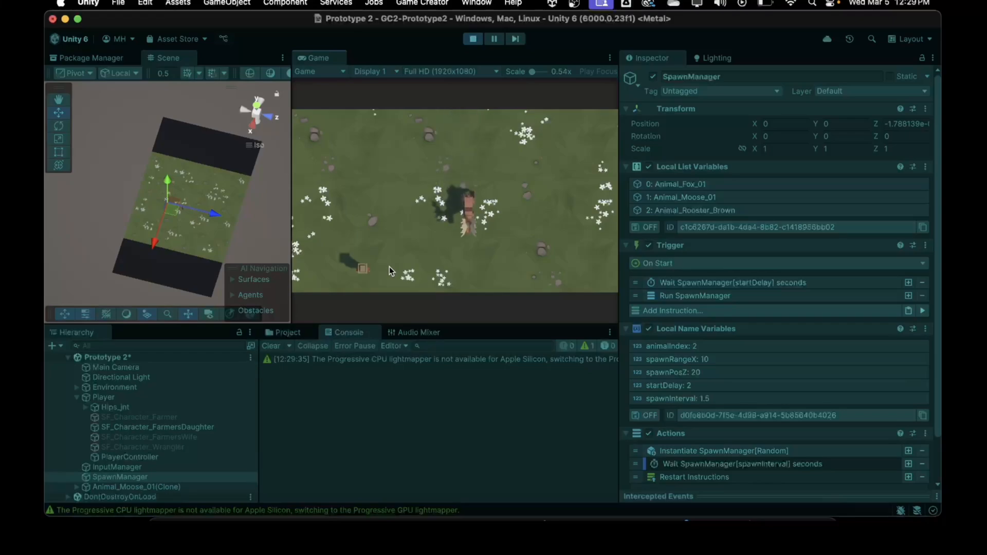
{"action": "key", "text": "d"}
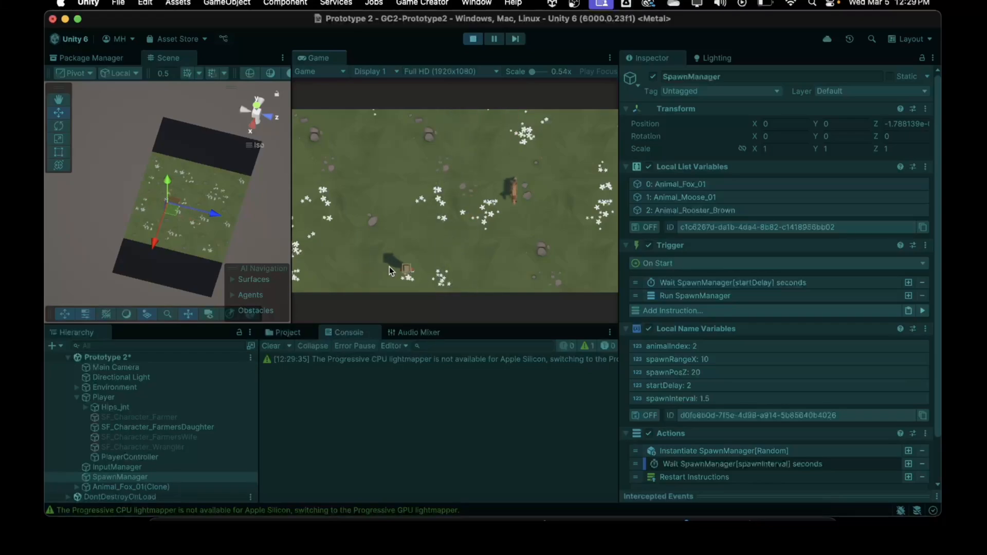
{"action": "key", "text": "a"}
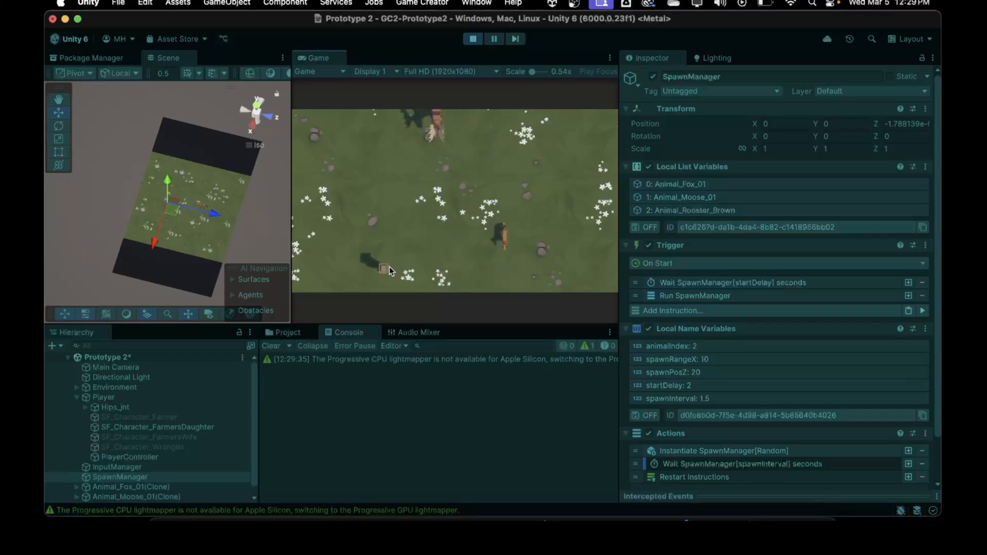
{"action": "key", "text": "d"}
{"action": "key", "text": "a"}
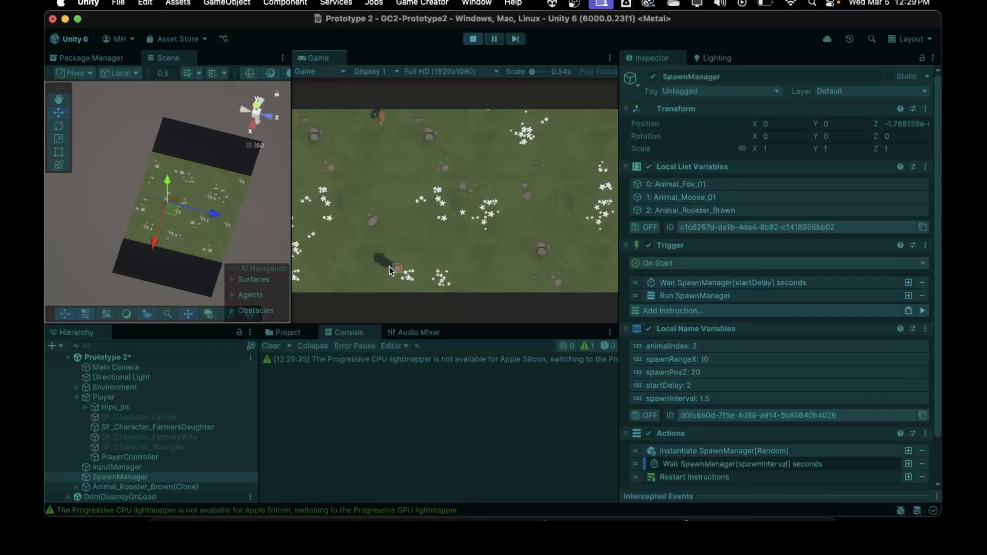
{"action": "key", "text": "d"}
{"action": "key", "text": "a"}
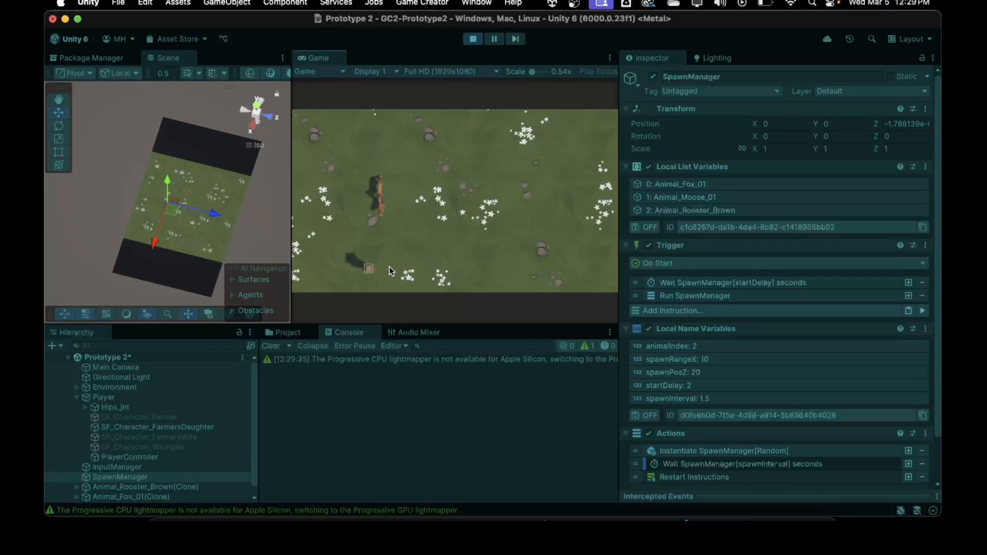
{"action": "key", "text": "d"}
{"action": "key", "text": "a"}
{"action": "key", "text": "d"}
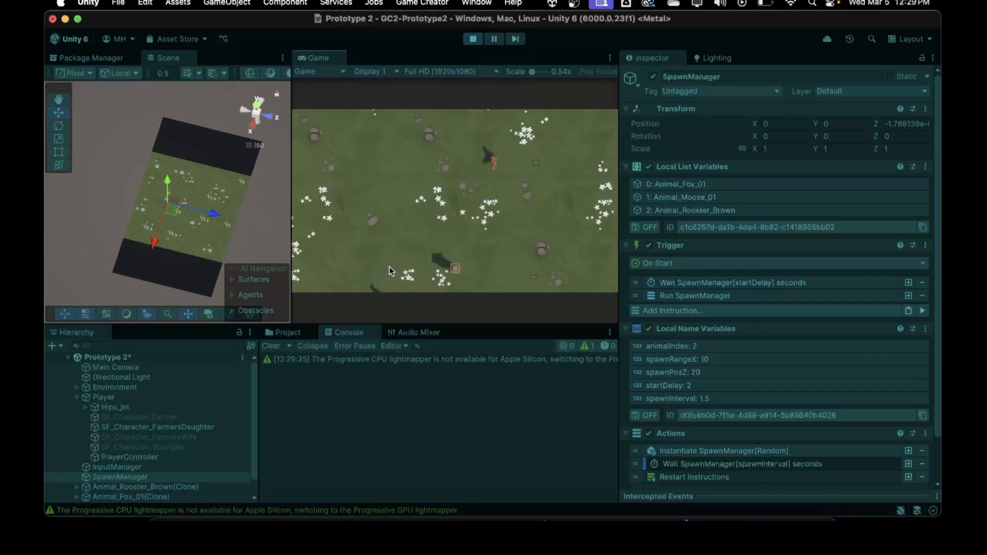
{"action": "left_click", "coordinate": [472, 39]}
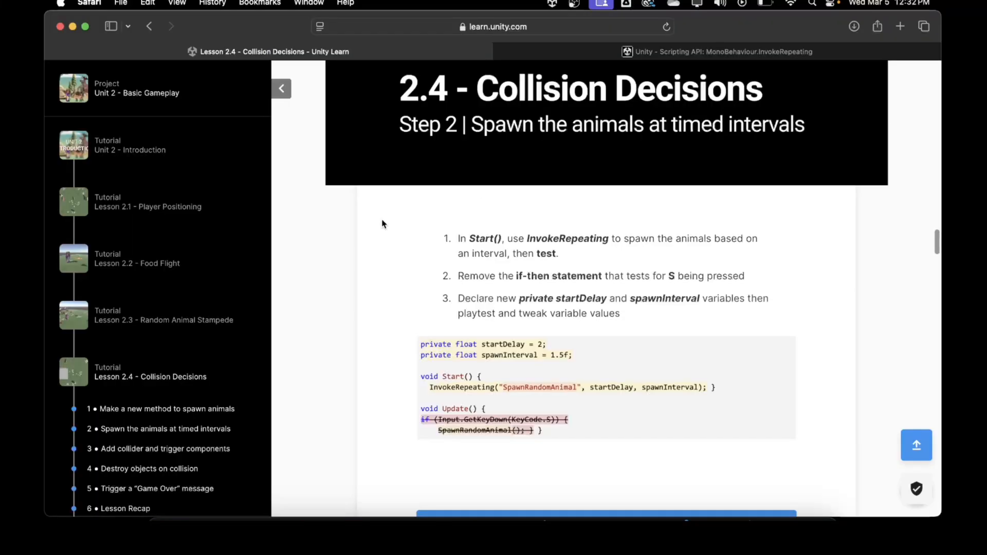
Step: Read the lesson's step 3 instructions on adding collider and trigger components to the animal prefabs and the projectile
{"action": "scroll", "coordinate": [362, 233], "scroll_direction": "down", "scroll_amount": 10}
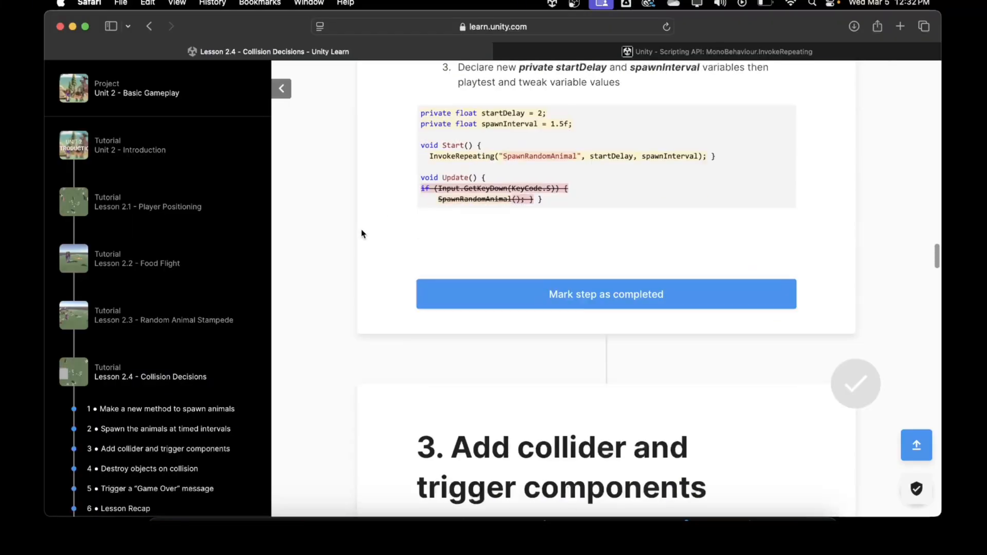
{"action": "scroll", "coordinate": [361, 234], "scroll_direction": "down", "scroll_amount": 3}
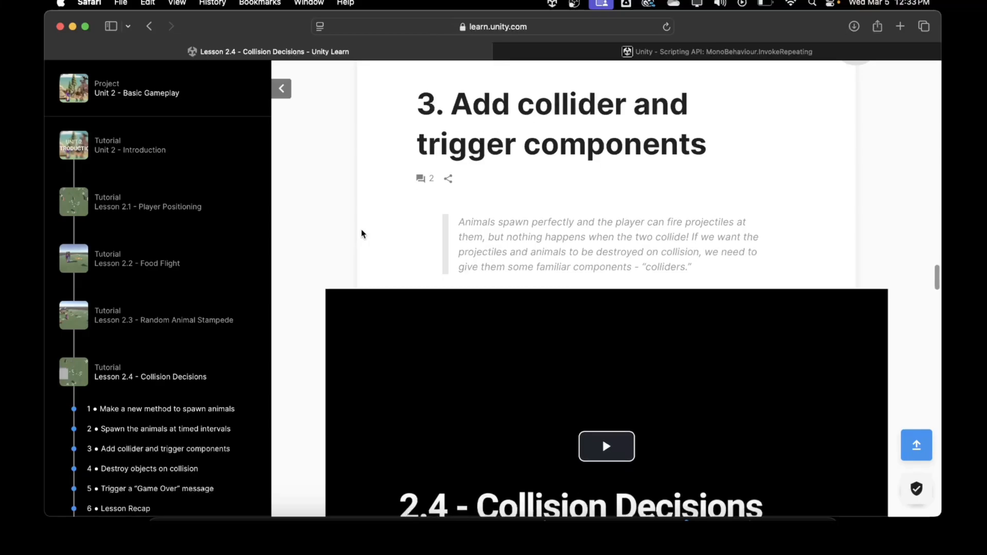
{"action": "scroll", "coordinate": [361, 233], "scroll_direction": "down", "scroll_amount": 2}
{"action": "scroll", "coordinate": [361, 234], "scroll_direction": "down", "scroll_amount": 3}
{"action": "scroll", "coordinate": [362, 234], "scroll_direction": "down", "scroll_amount": 10}
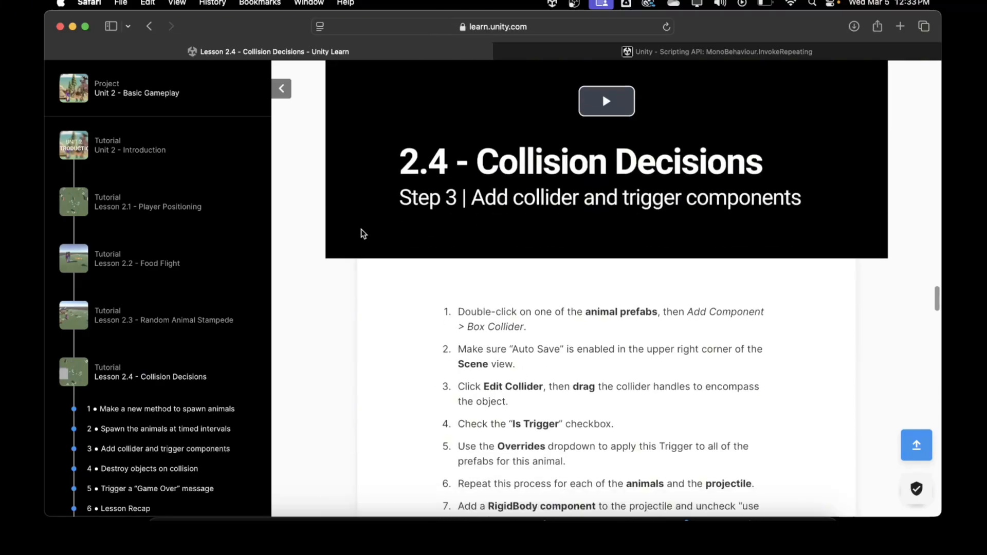
{"action": "scroll", "coordinate": [362, 234], "scroll_direction": "up", "scroll_amount": 4}
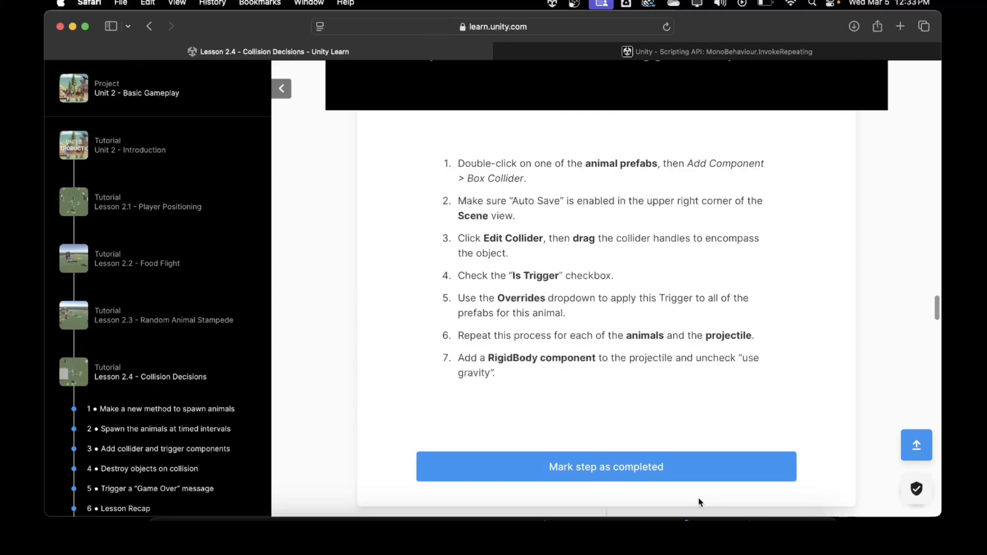
Step: Switch to Unity and open the Animal_Fox_01 prefab from the project's Prefabs folder for editing
{"action": "left_click", "coordinate": [751, 532]}
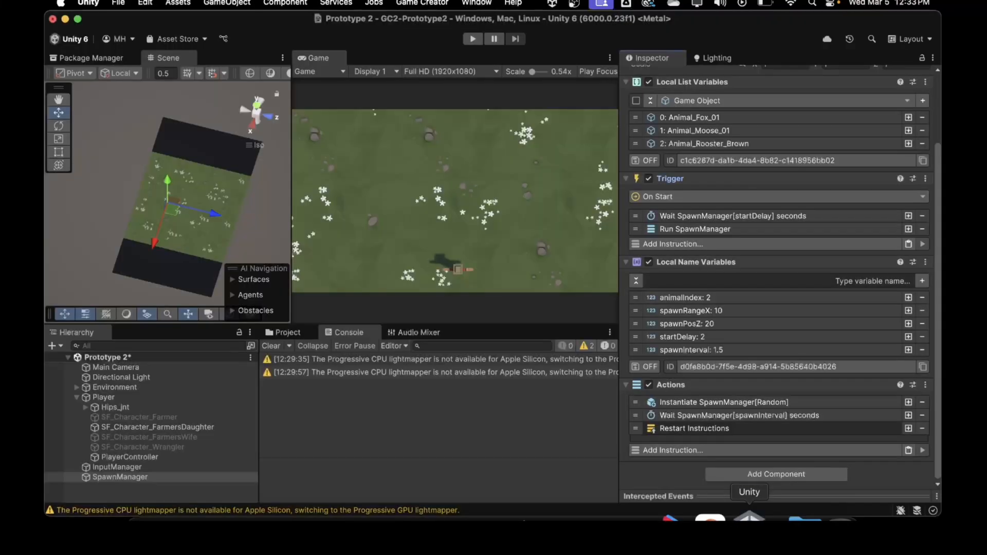
{"action": "left_click", "coordinate": [287, 332]}
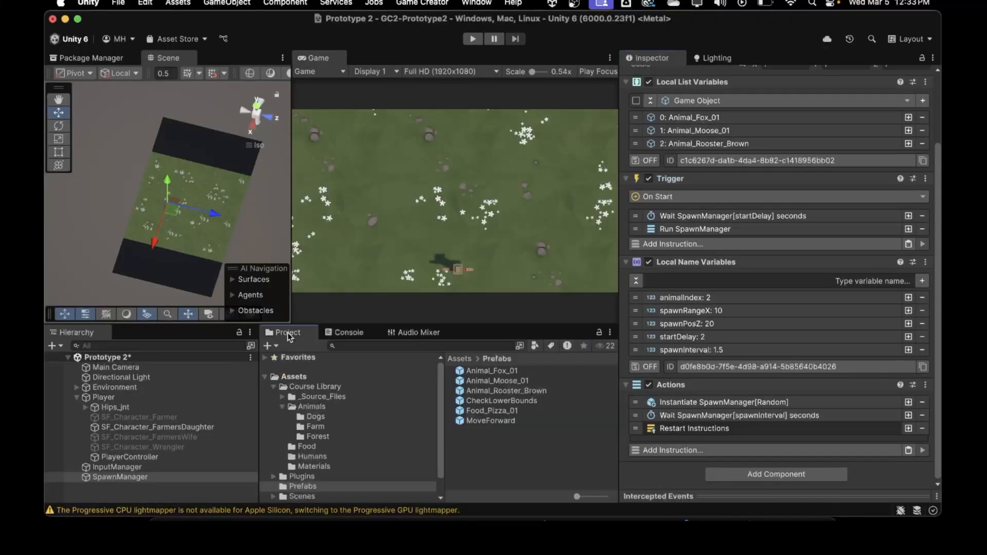
{"action": "left_click", "coordinate": [483, 372]}
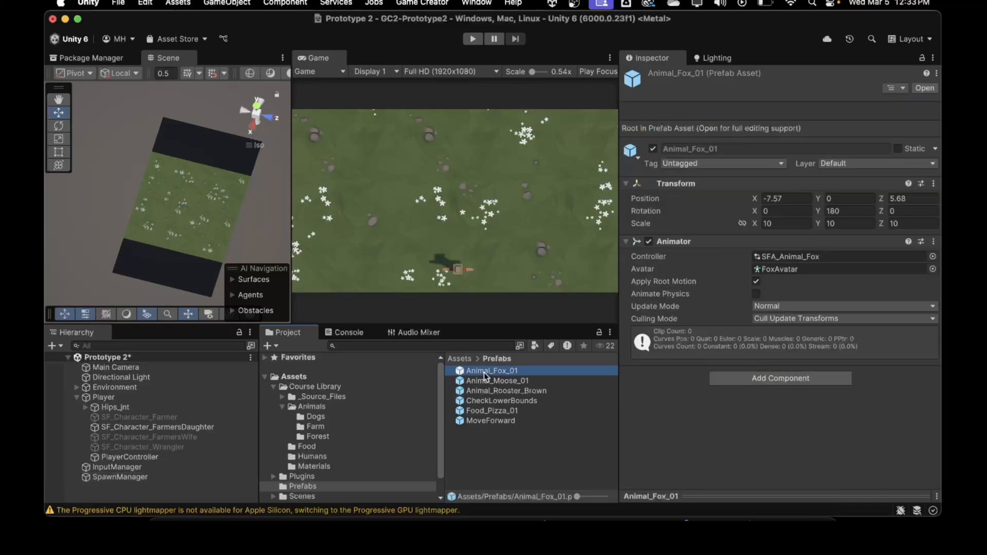
{"action": "double_click", "coordinate": [483, 372]}
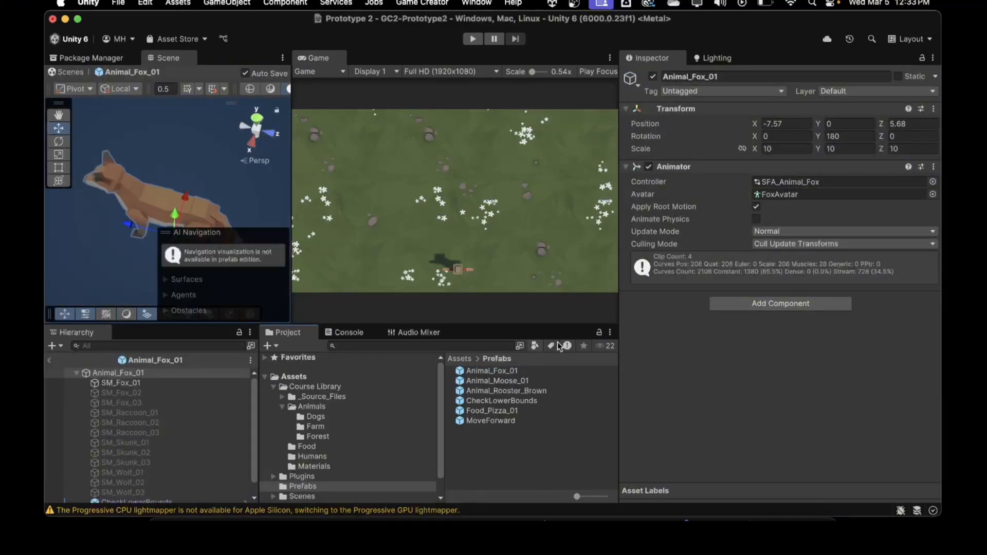
Step: Try a Box Collider on the Animal_Fox_01 root object, compare its extent with the SM_Fox_01 mesh, and remove the component
{"action": "left_click", "coordinate": [752, 305]}
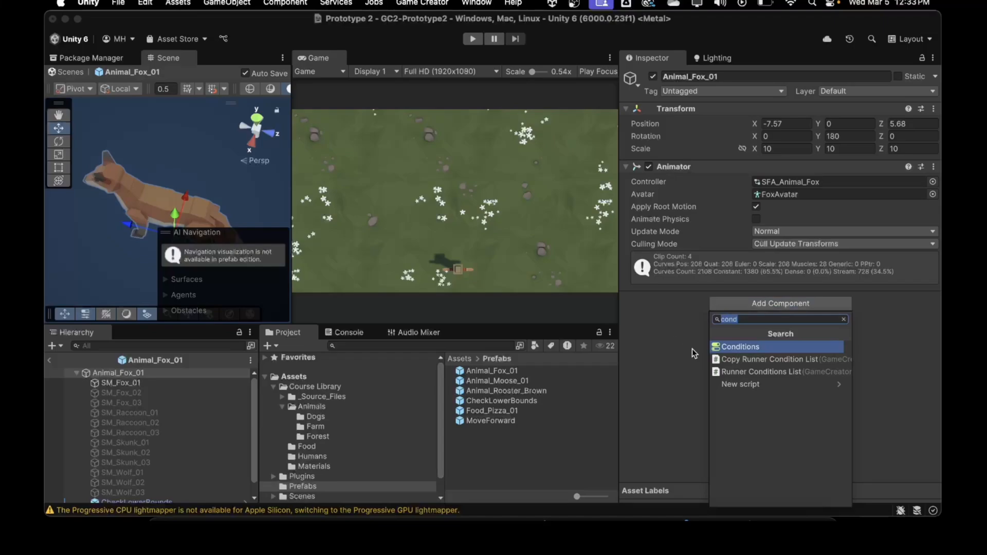
{"action": "type", "text": "box"}
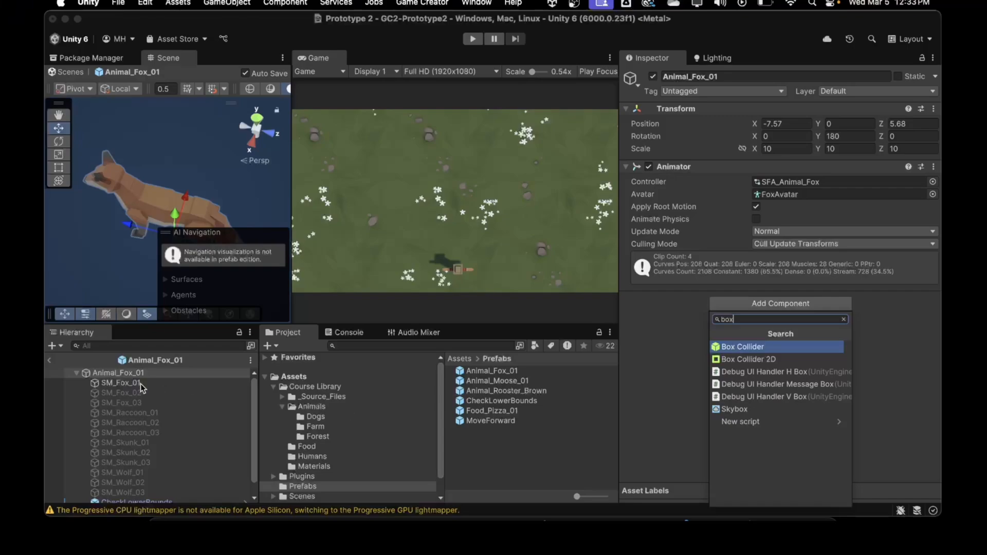
{"action": "left_click", "coordinate": [745, 348]}
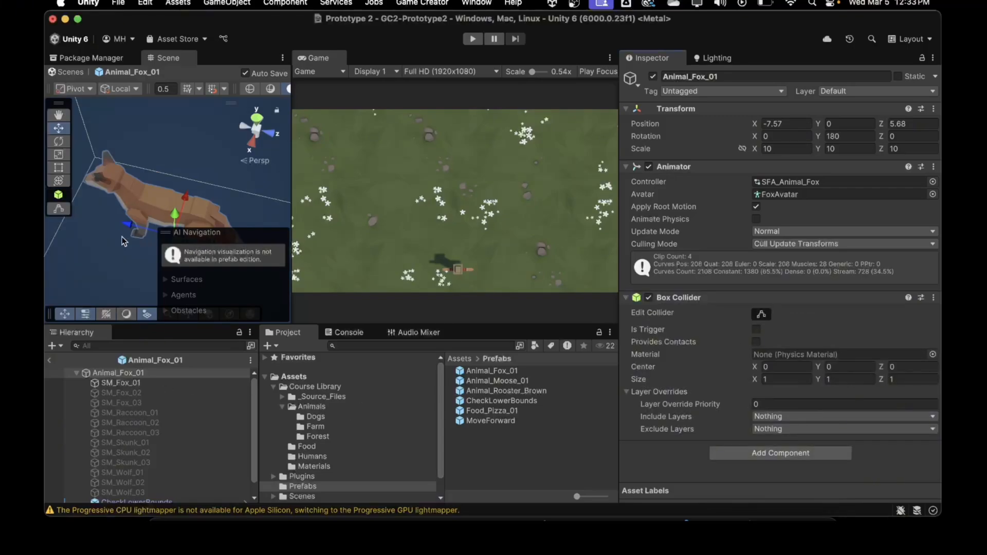
{"action": "left_click", "coordinate": [113, 382]}
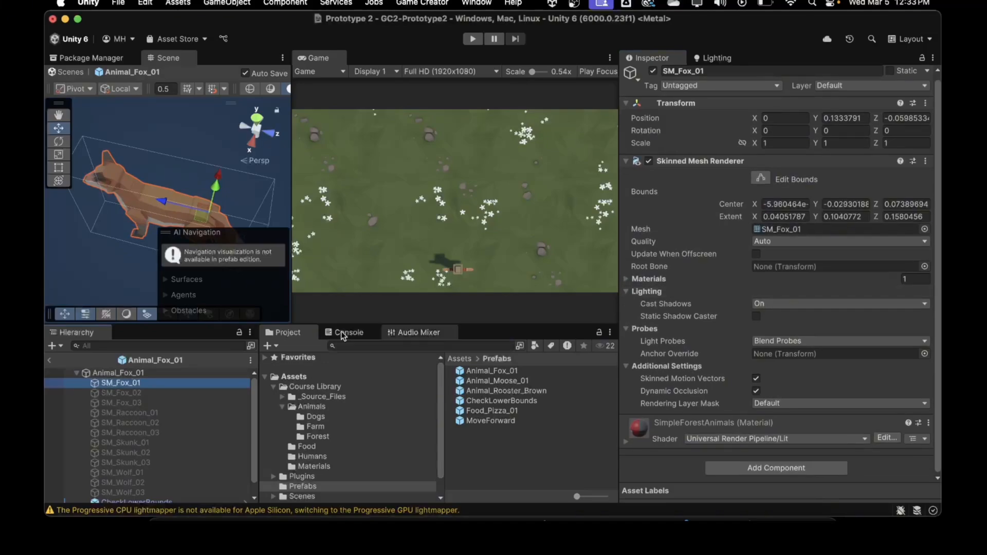
{"action": "left_click", "coordinate": [160, 372]}
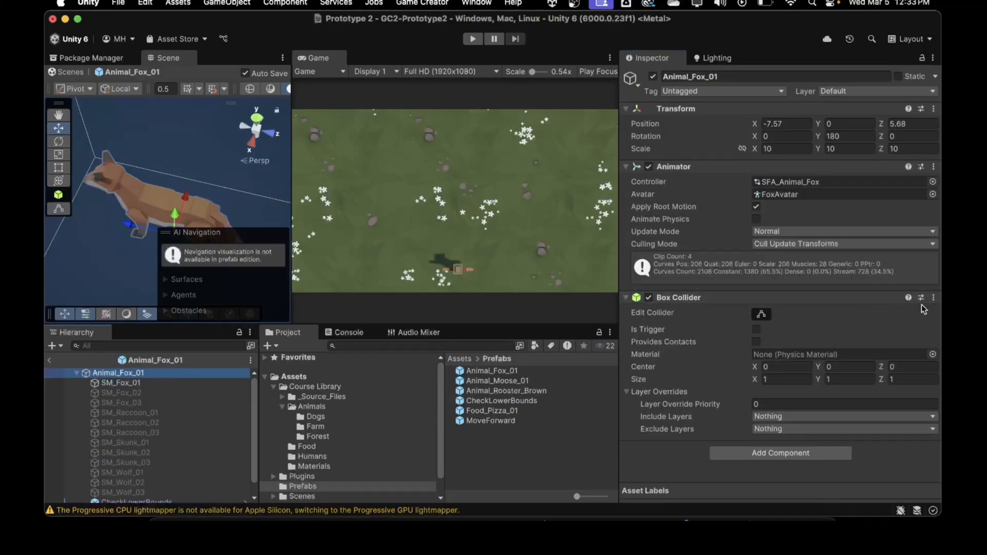
{"action": "scroll", "coordinate": [171, 201], "scroll_direction": "down", "scroll_amount": 5}
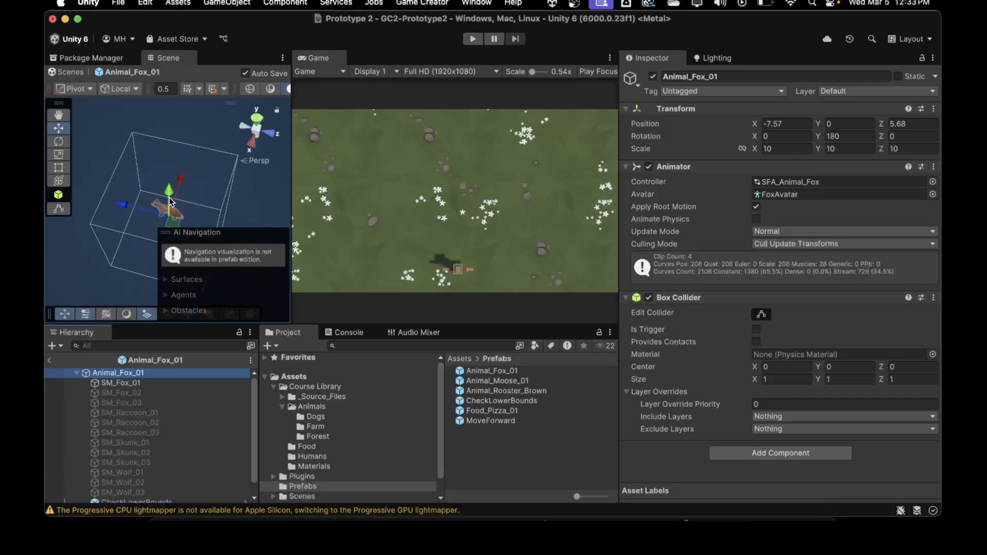
{"action": "scroll", "coordinate": [171, 202], "scroll_direction": "up", "scroll_amount": 3}
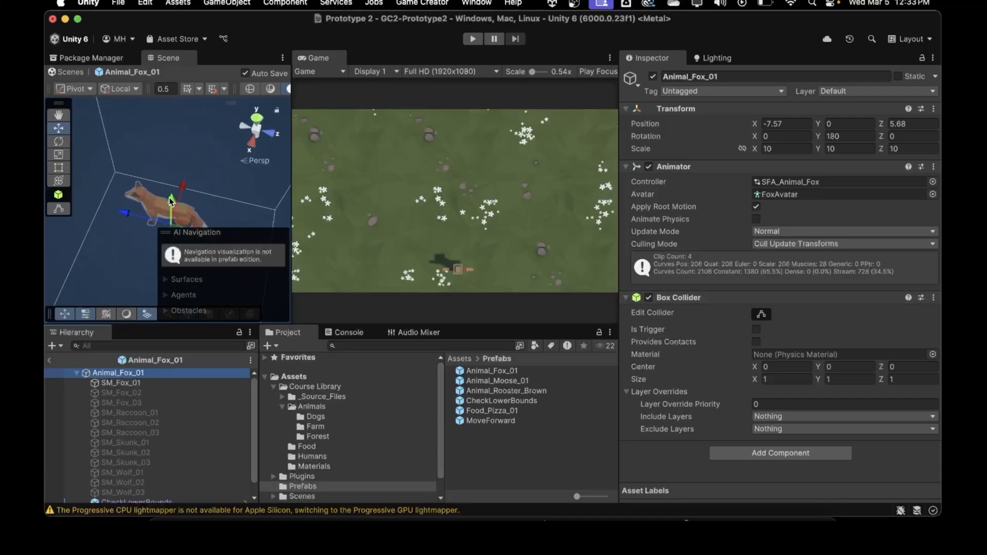
{"action": "left_click", "coordinate": [932, 298]}
{"action": "left_click", "coordinate": [874, 334]}
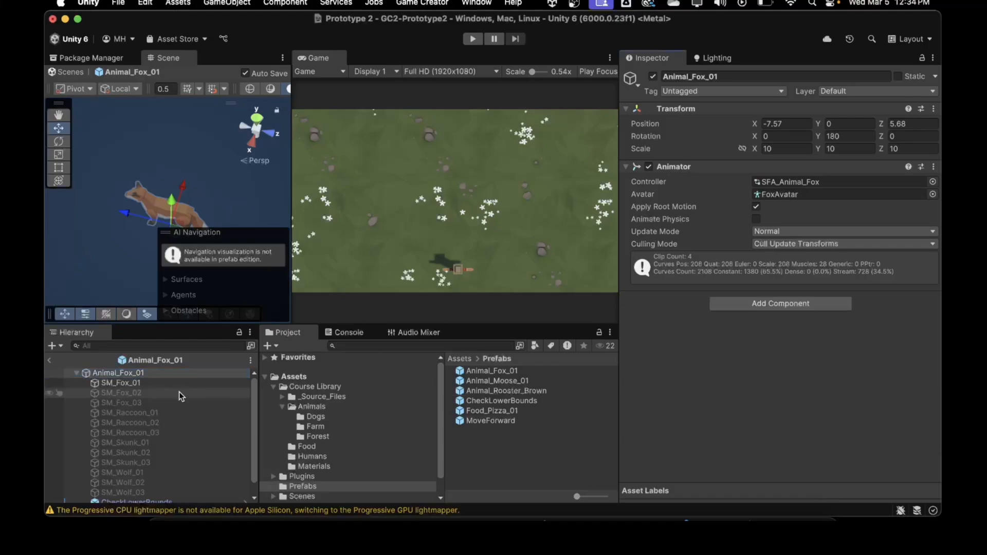
Step: Add a Box Collider to the SM_Fox_01 mesh object and check how it encloses the fox
{"action": "left_click", "coordinate": [164, 381]}
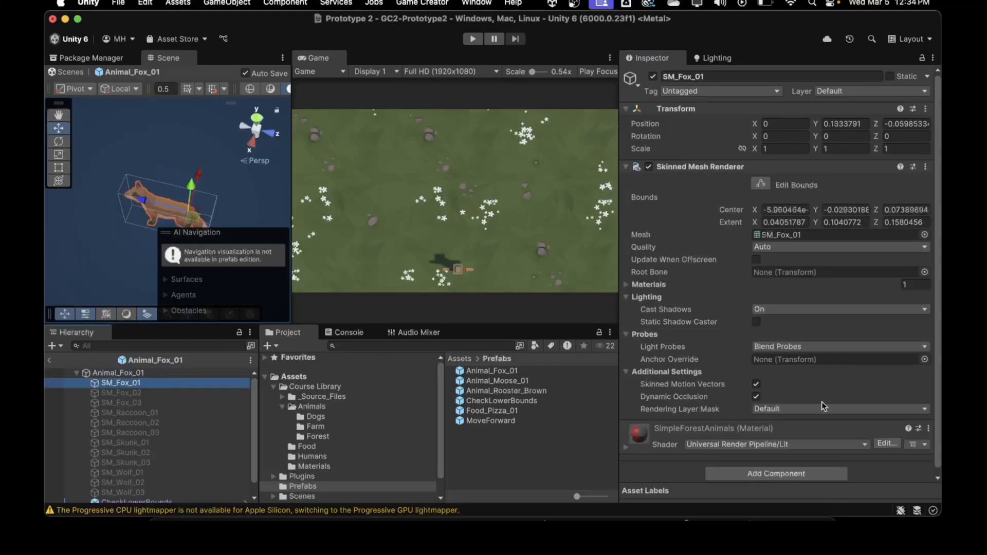
{"action": "scroll", "coordinate": [825, 394], "scroll_direction": "down", "scroll_amount": 1}
{"action": "left_click", "coordinate": [777, 469]}
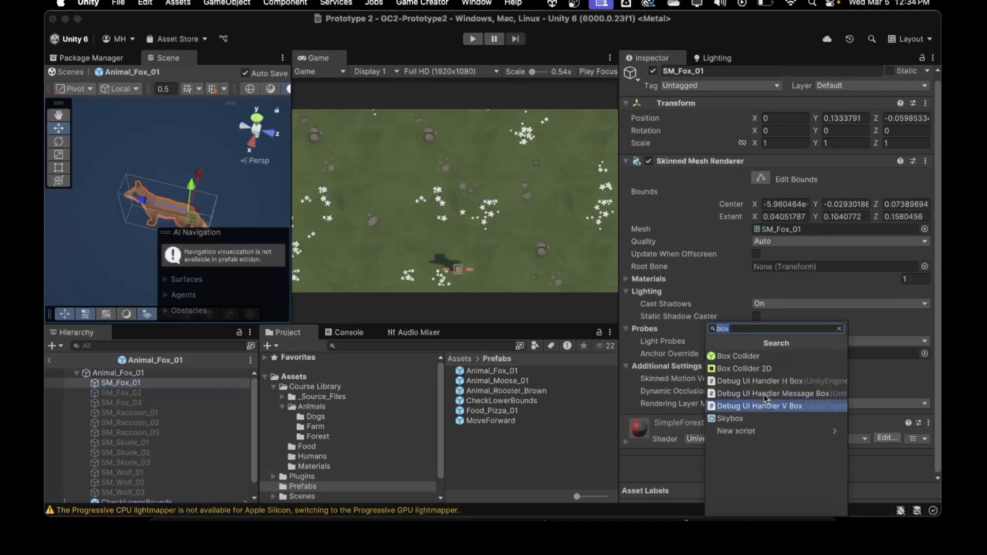
{"action": "left_click", "coordinate": [770, 356]}
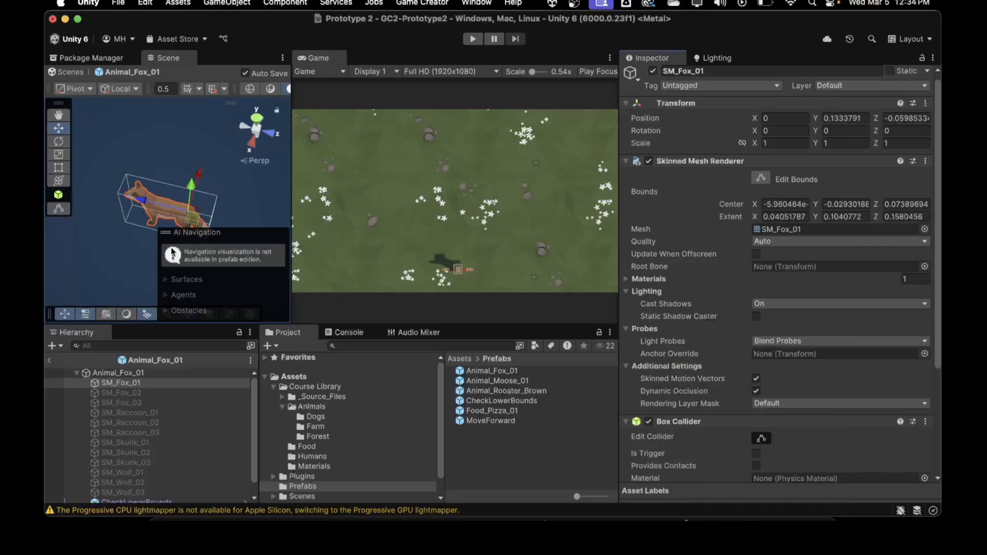
{"action": "scroll", "coordinate": [140, 227], "scroll_direction": "up", "scroll_amount": 5}
{"action": "mouse_move", "coordinate": [140, 227]}
{"action": "right_mouse_down"}
{"action": "mouse_move", "coordinate": [168, 157]}
{"action": "mouse_move", "coordinate": [143, 228]}
{"action": "right_mouse_up"}
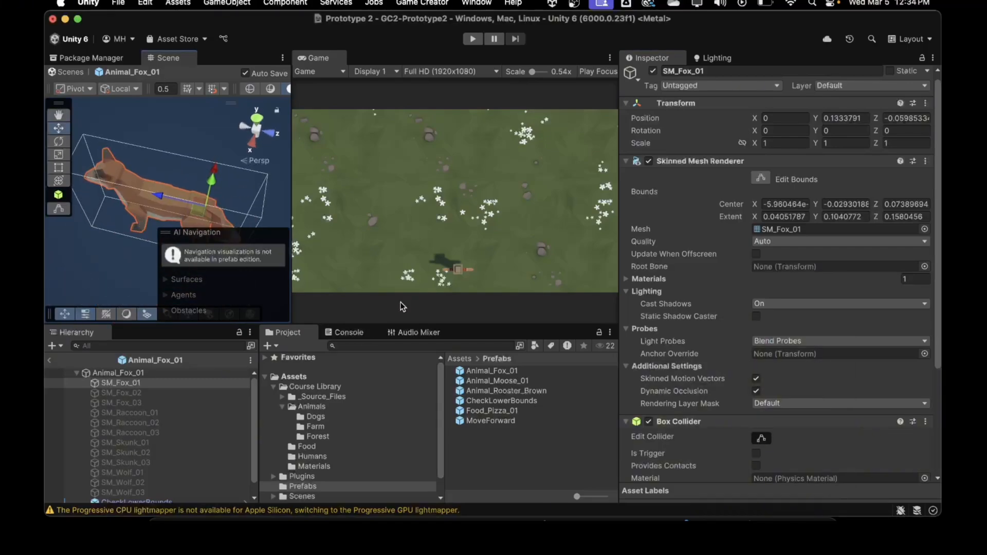
Step: Enable Is Trigger on SM_Fox_01's Box Collider and return from the prefab to the Prototype 2 scene
{"action": "left_click_drag", "start_coordinate": [649, 366], "coordinate": [732, 480]}
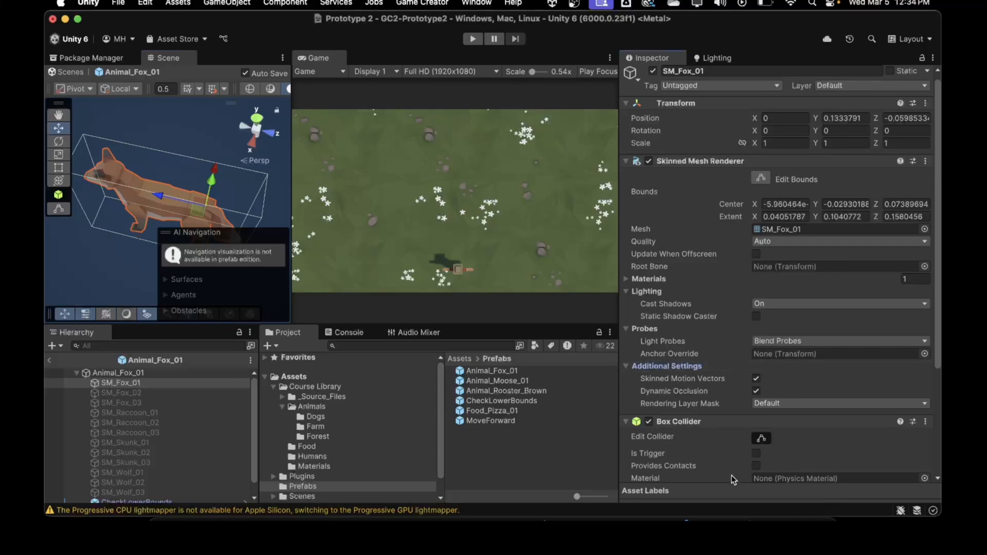
{"action": "left_click", "coordinate": [756, 454]}
{"action": "scroll", "coordinate": [707, 429], "scroll_direction": "down", "scroll_amount": 5}
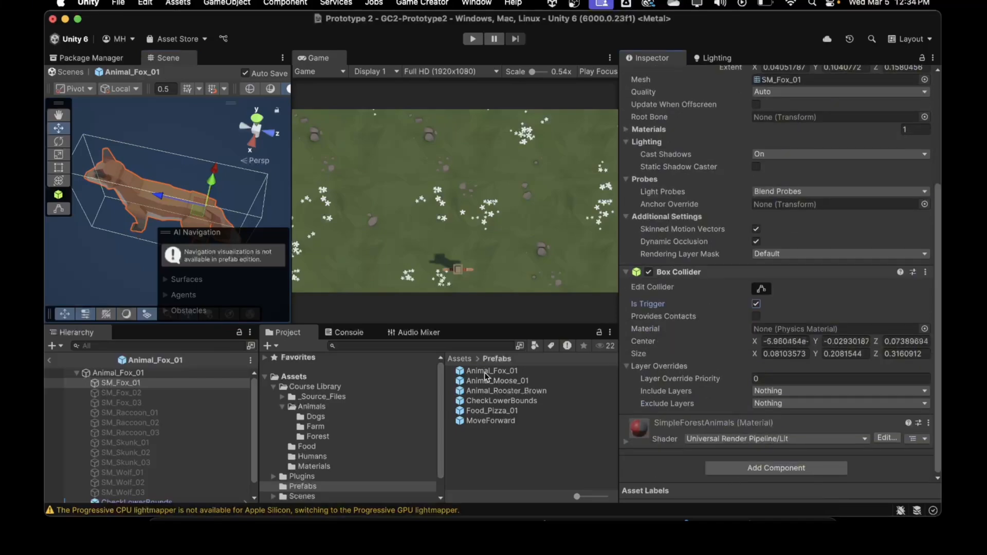
{"action": "left_click", "coordinate": [51, 362]}
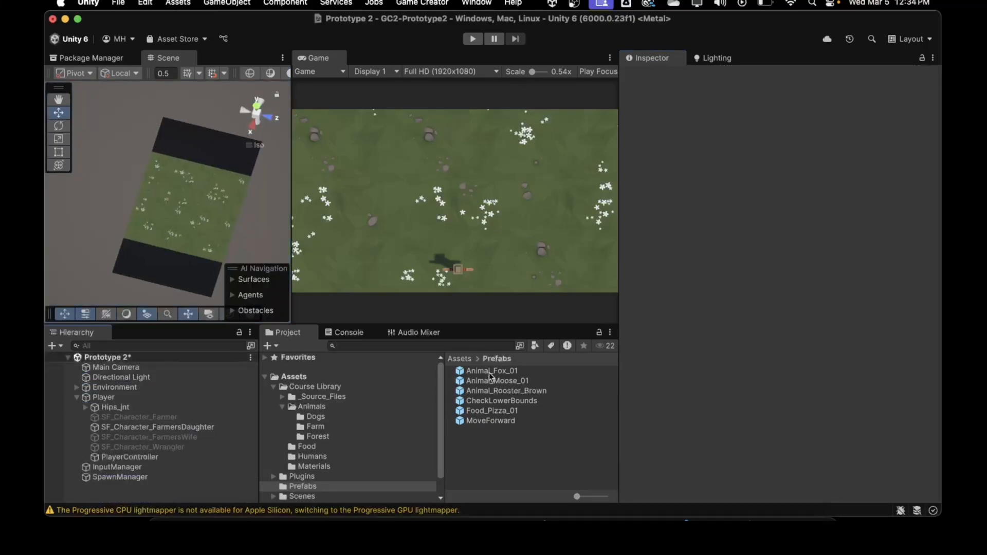
Step: In the Animal_Moose_01 prefab, add a Box Collider with Is Trigger enabled to SM_Moose_Male_01, and return to the scene
{"action": "double_click", "coordinate": [492, 381]}
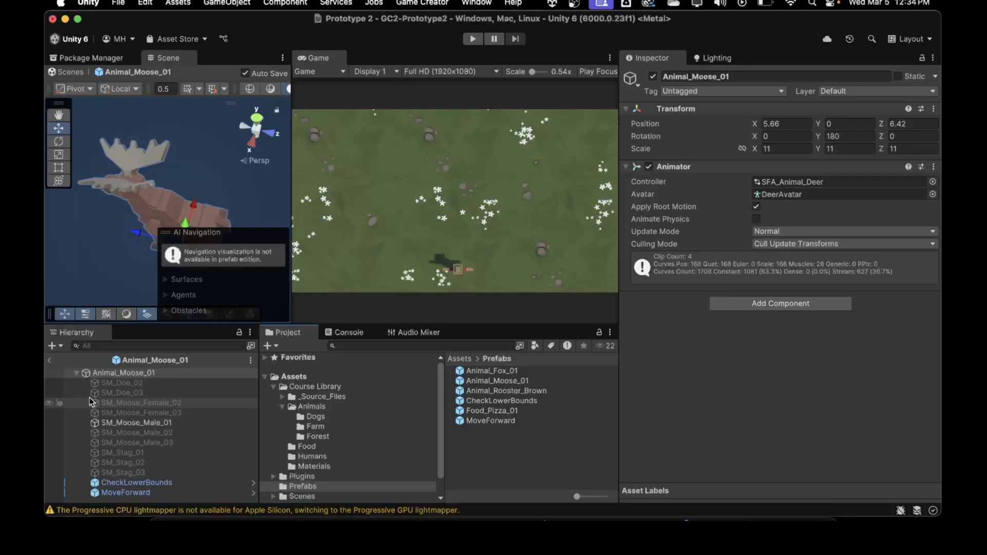
{"action": "left_click", "coordinate": [118, 423]}
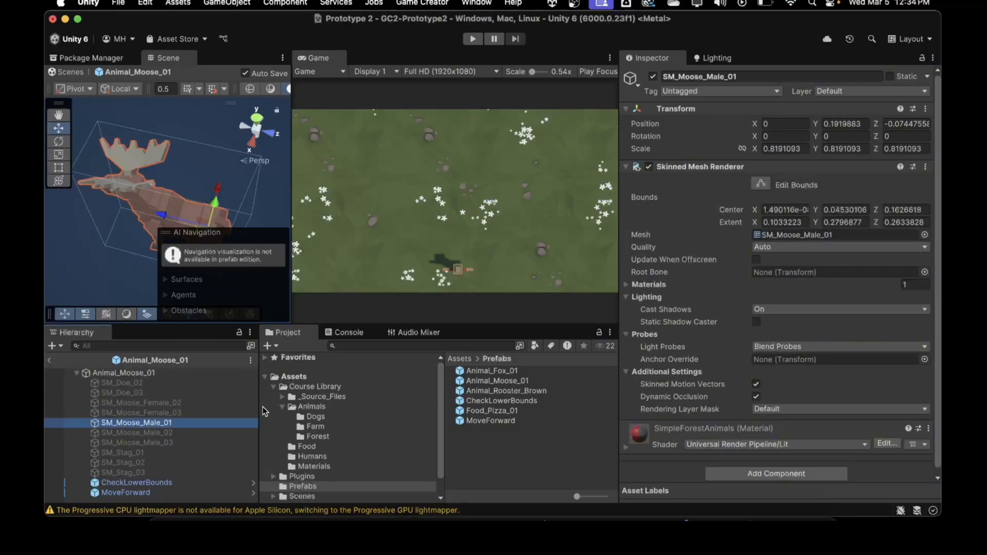
{"action": "scroll", "coordinate": [730, 410], "scroll_direction": "down", "scroll_amount": 1}
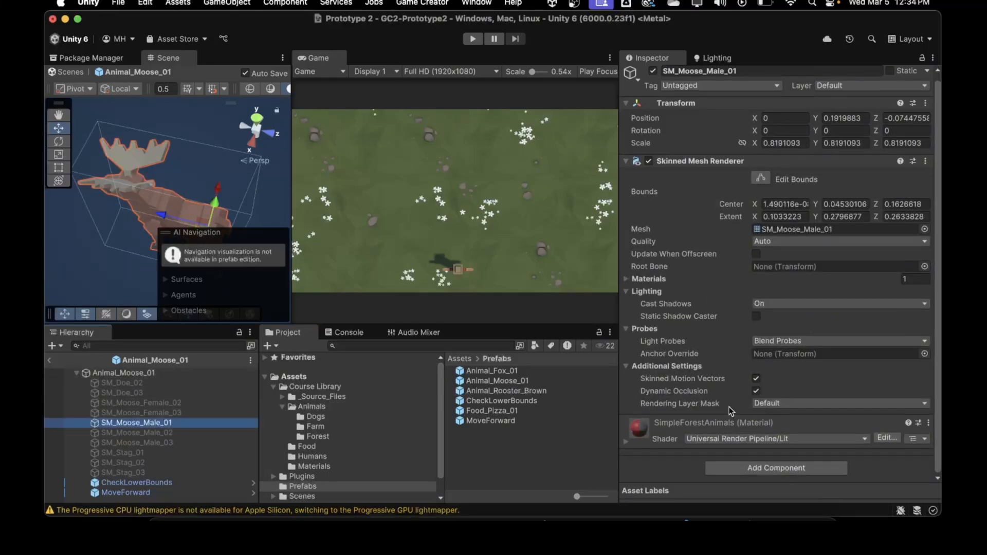
{"action": "left_click", "coordinate": [736, 469]}
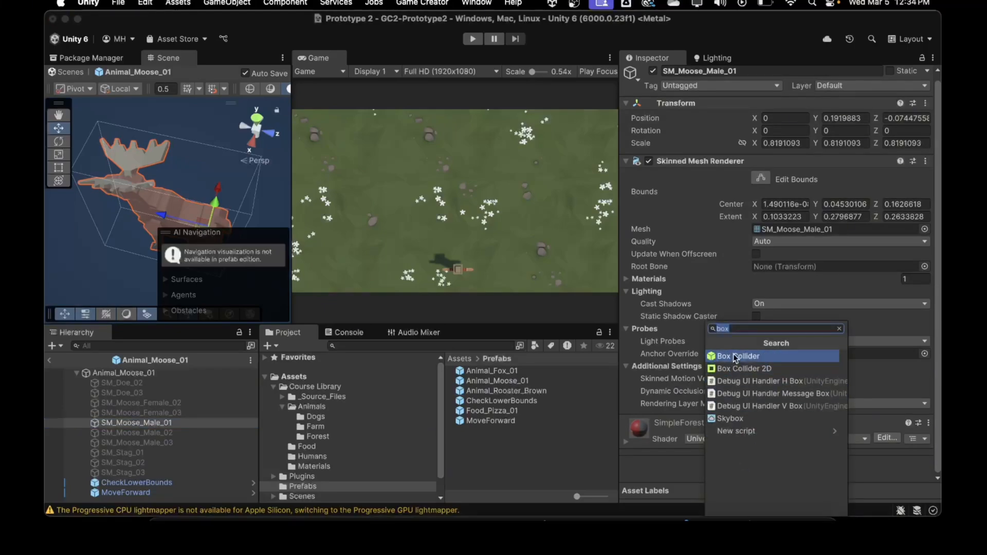
{"action": "left_click", "coordinate": [733, 355]}
{"action": "left_click", "coordinate": [755, 455]}
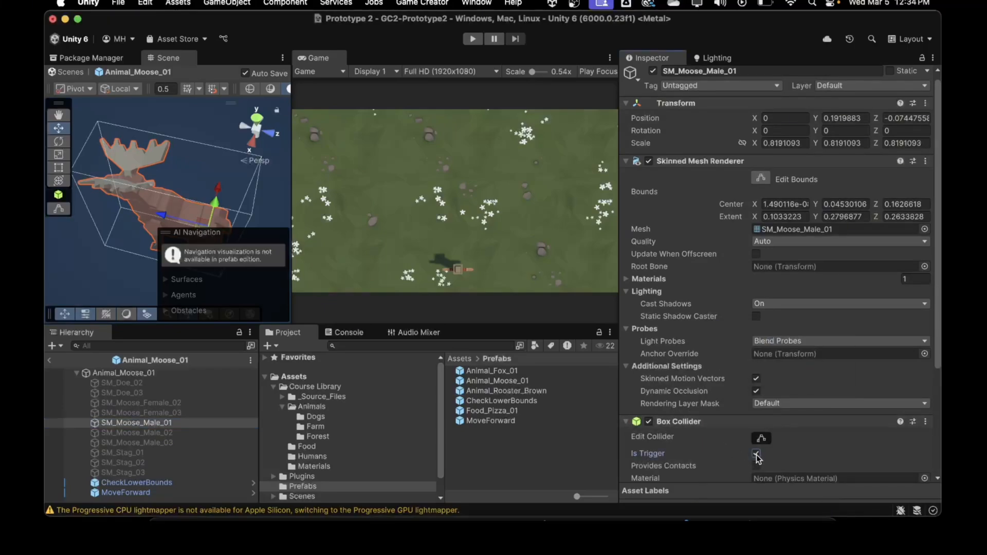
{"action": "left_click", "coordinate": [49, 363]}
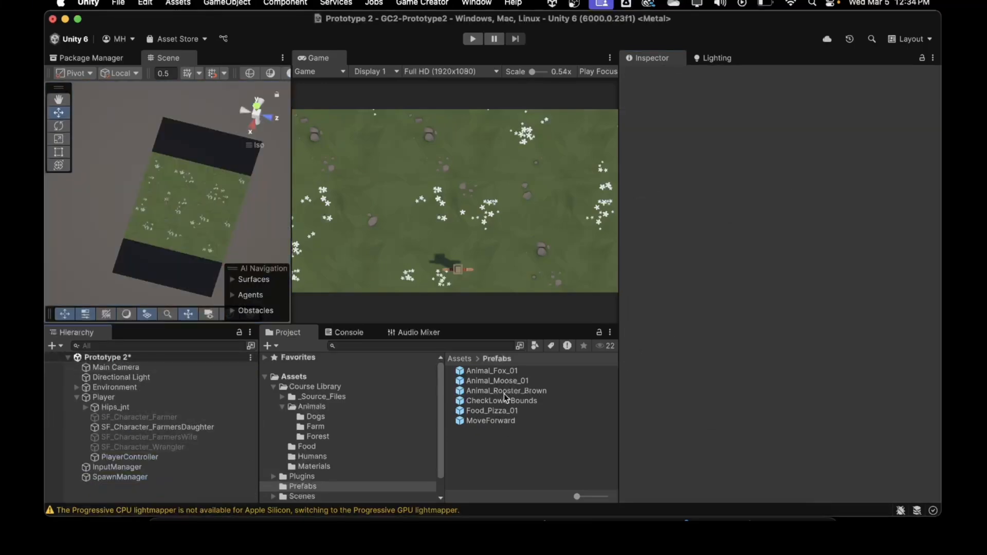
Step: Open the Animal_Rooster_Brown prefab, add a Box Collider to SA_Animals_Rooster_Brown, and review the collider's settings
{"action": "left_click", "coordinate": [504, 390]}
{"action": "double_click", "coordinate": [504, 390]}
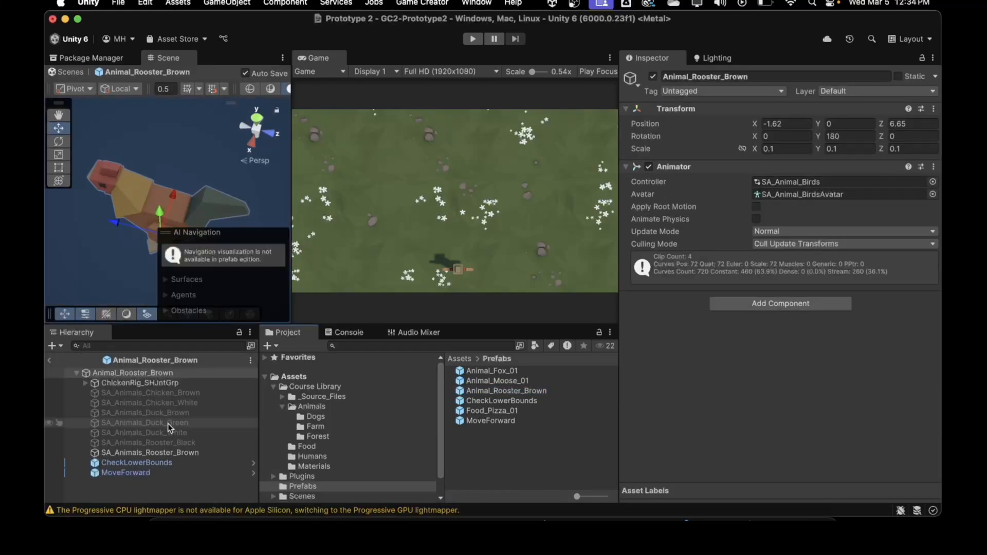
{"action": "left_click", "coordinate": [140, 383]}
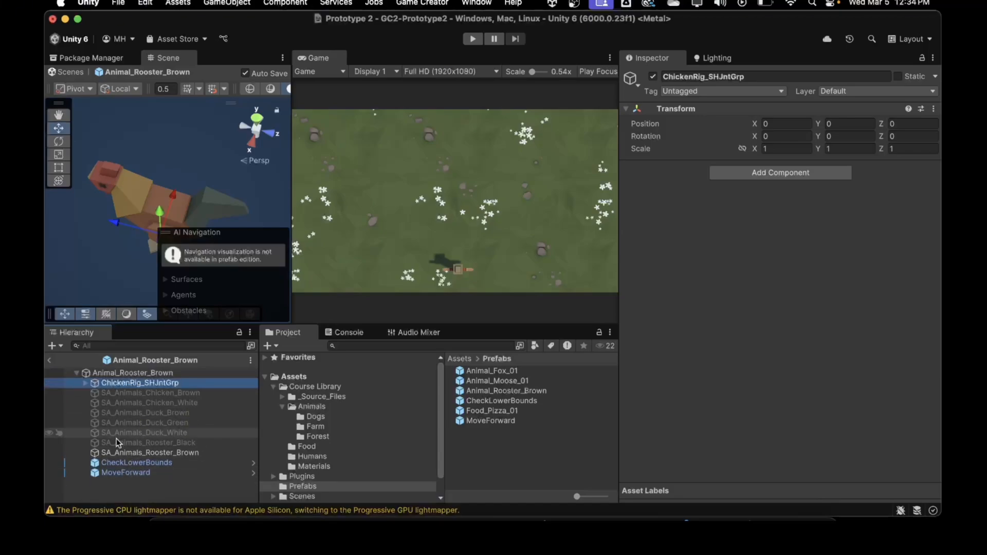
{"action": "left_click", "coordinate": [124, 453]}
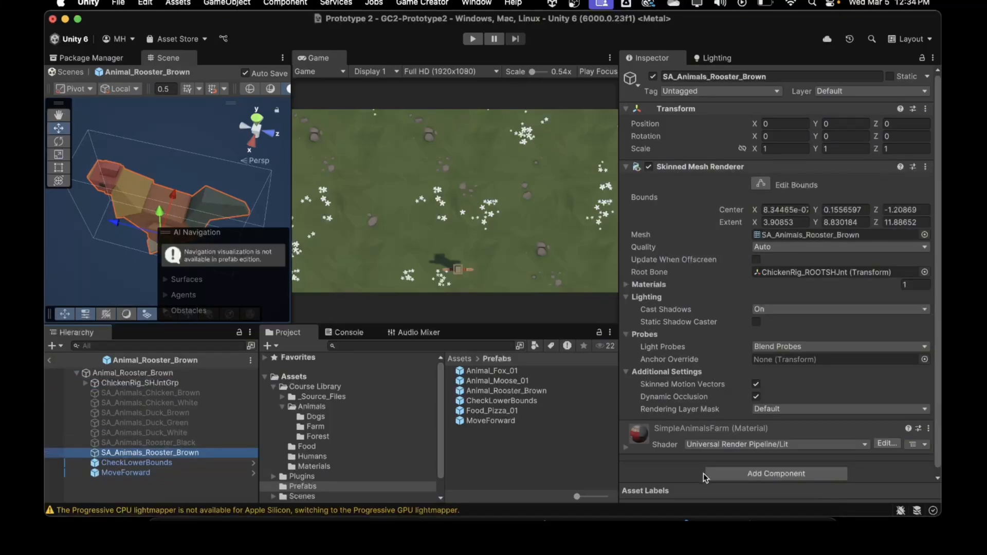
{"action": "left_click", "coordinate": [775, 473]}
{"action": "left_click", "coordinate": [729, 357]}
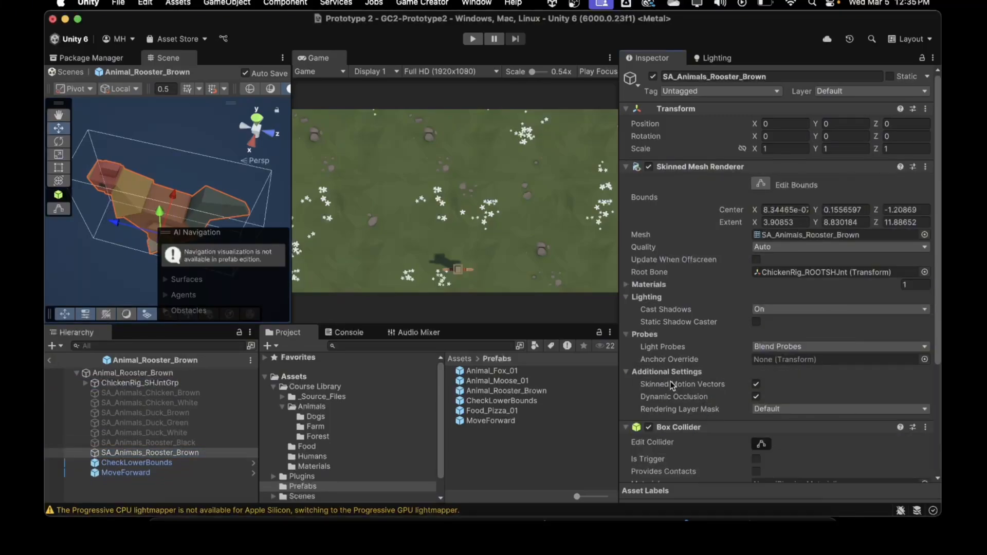
{"action": "scroll", "coordinate": [683, 381], "scroll_direction": "down", "scroll_amount": 3}
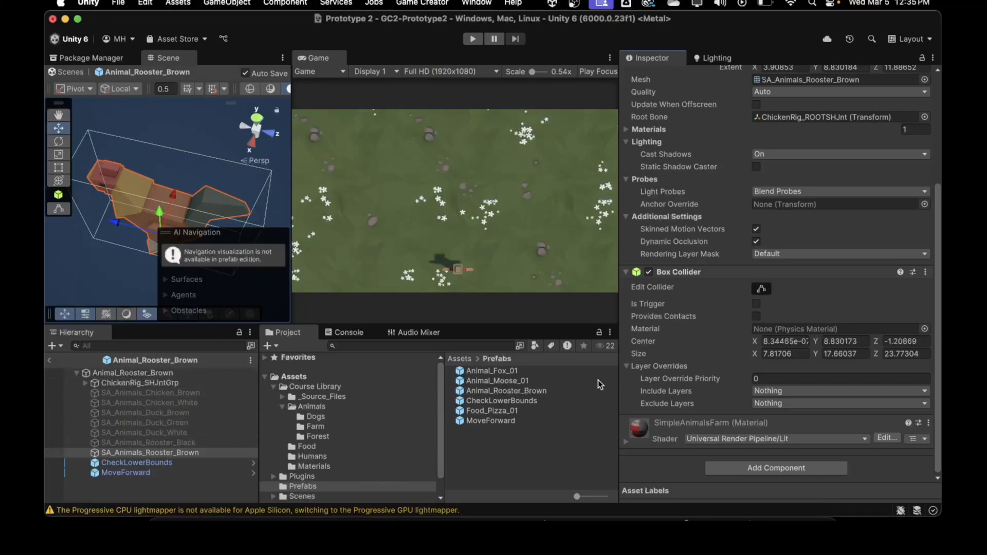
{"action": "left_click", "coordinate": [130, 456]}
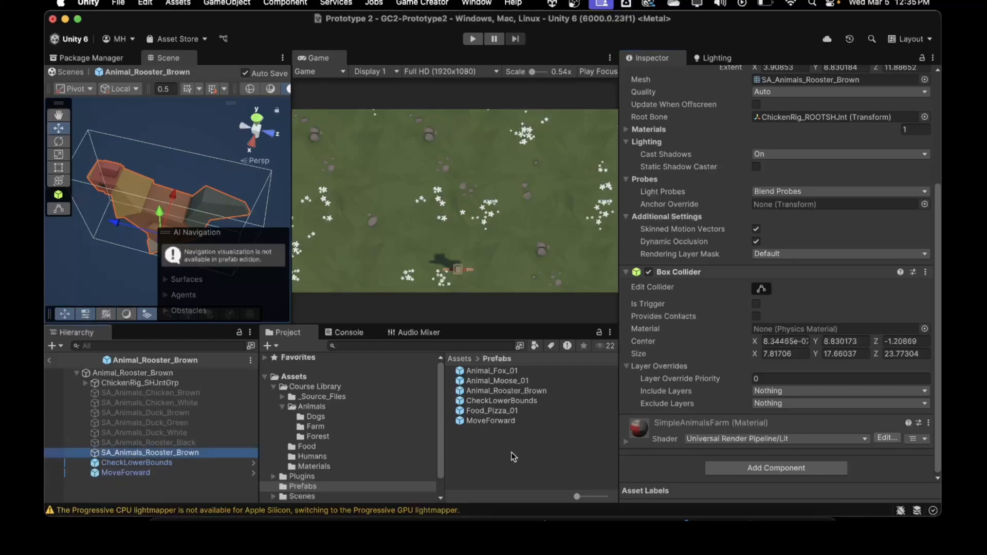
Step: Enable Is Trigger on the rooster mesh's Box Collider and return from the prefab to the Prototype 2 scene
{"action": "left_click", "coordinate": [755, 303]}
{"action": "left_click", "coordinate": [49, 362]}
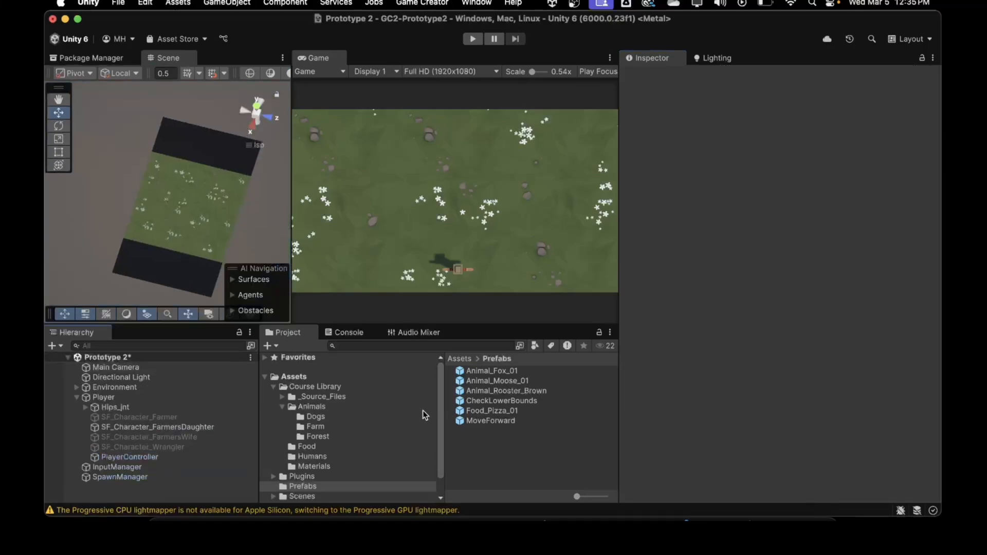
Step: Open the Food_Pizza_01 prefab and add a Box Collider with Is Trigger enabled
{"action": "double_click", "coordinate": [486, 411]}
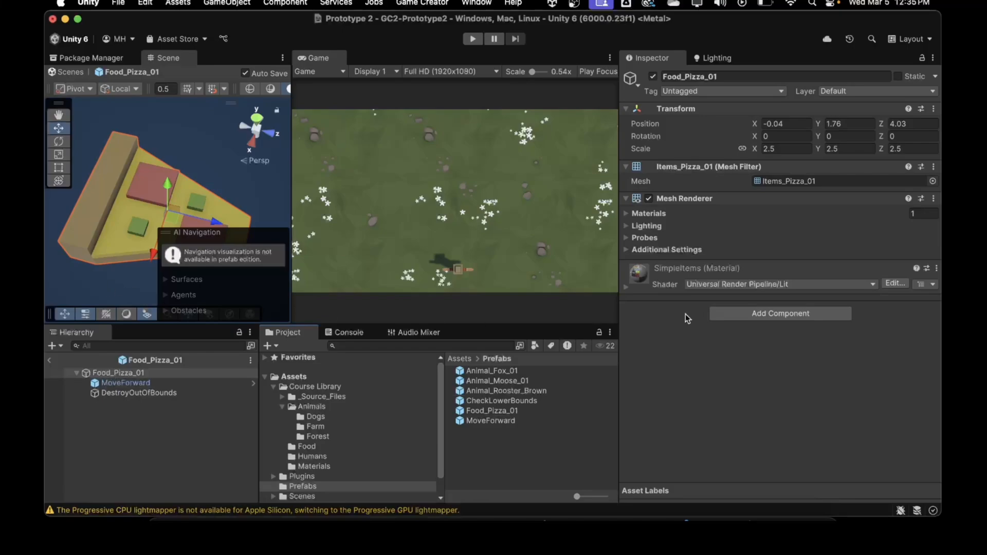
{"action": "left_click", "coordinate": [722, 314]}
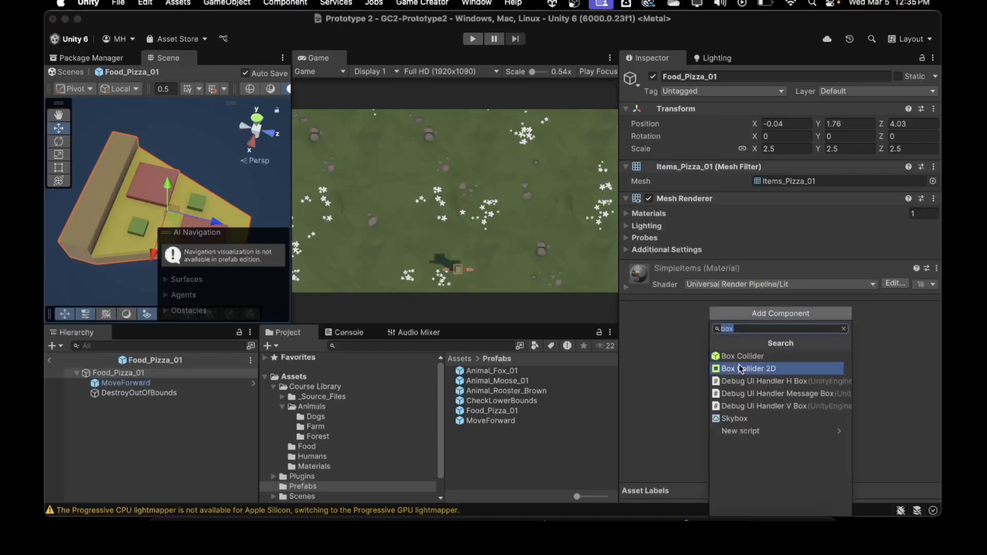
{"action": "left_click", "coordinate": [736, 358]}
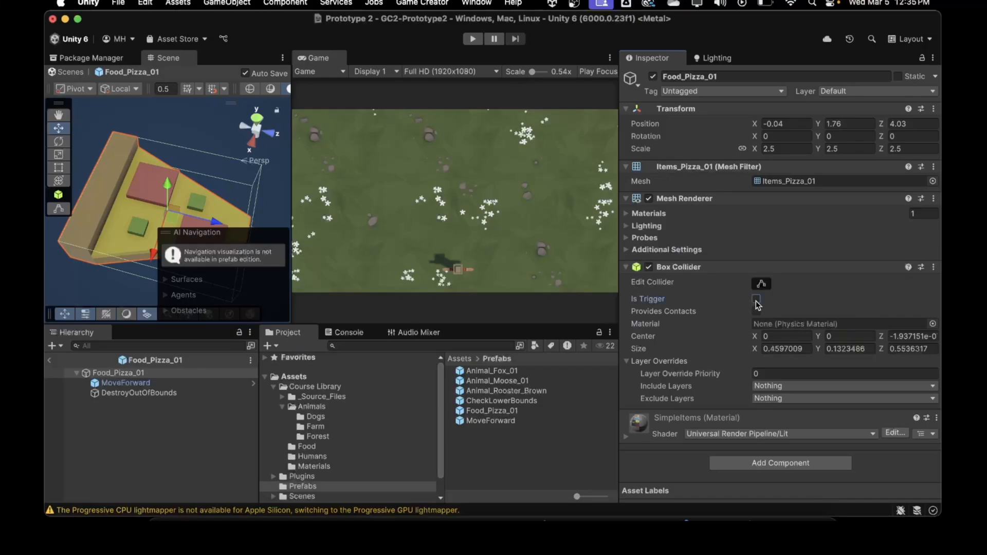
Step: Add a Rigidbody to Food_Pizza_01 and disable its Use Gravity option
{"action": "left_click", "coordinate": [726, 462]}
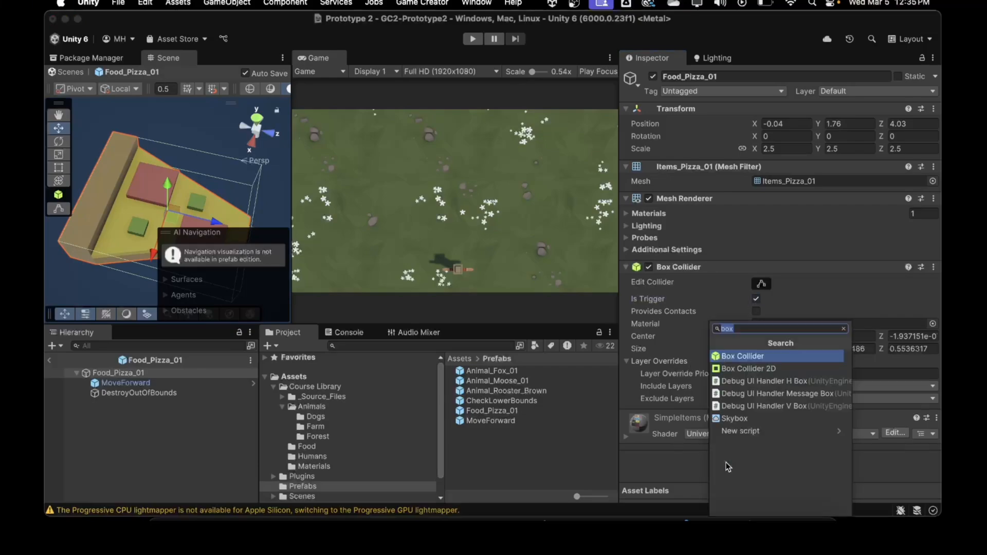
{"action": "type", "text": "rigid"}
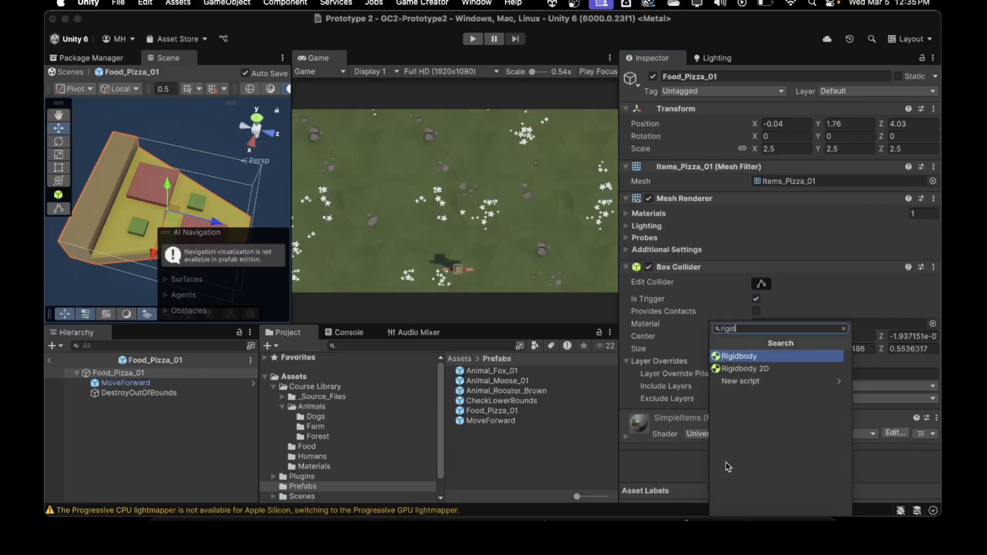
{"action": "left_click", "coordinate": [736, 355]}
{"action": "scroll", "coordinate": [706, 334], "scroll_direction": "down", "scroll_amount": 5}
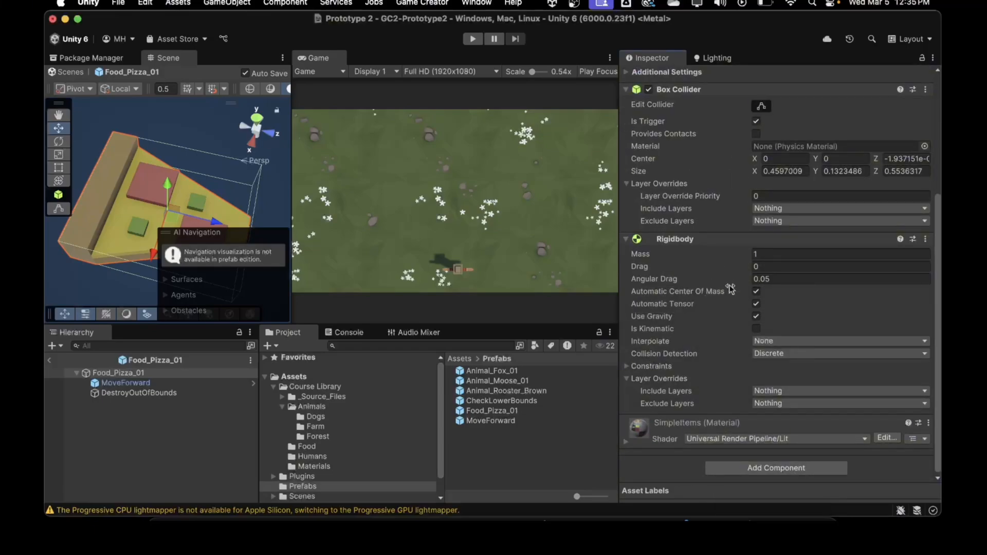
{"action": "scroll", "coordinate": [719, 160], "scroll_direction": "up", "scroll_amount": 1}
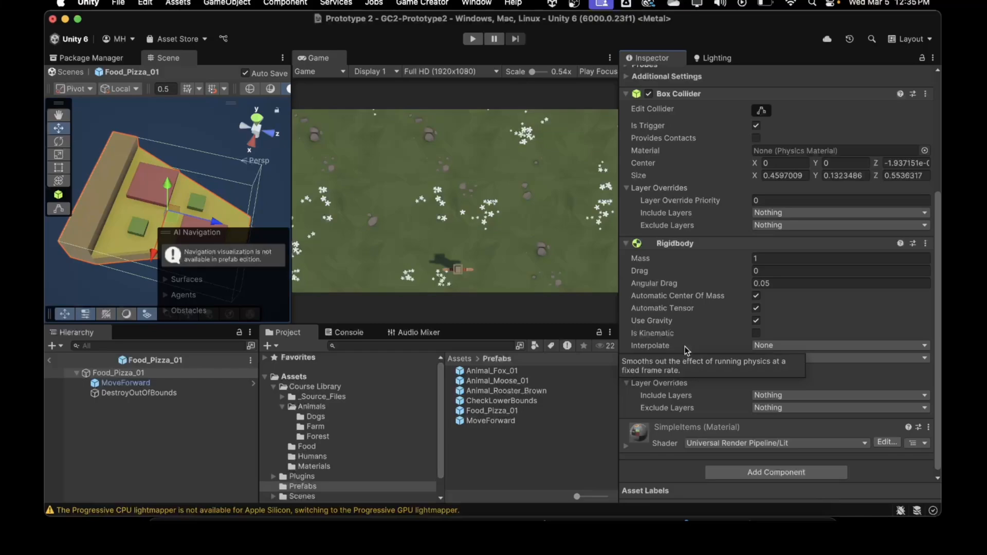
{"action": "left_click", "coordinate": [756, 321]}
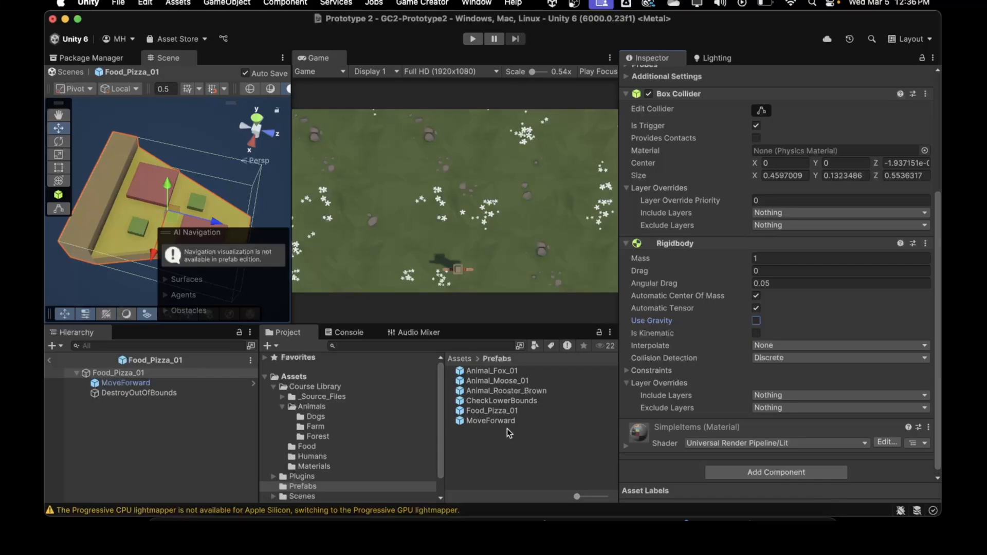
Step: Switch to the Lesson 2.4 page in Safari and read the instructions for section 4, Destroy objects on collision
{"action": "left_click", "coordinate": [427, 520]}
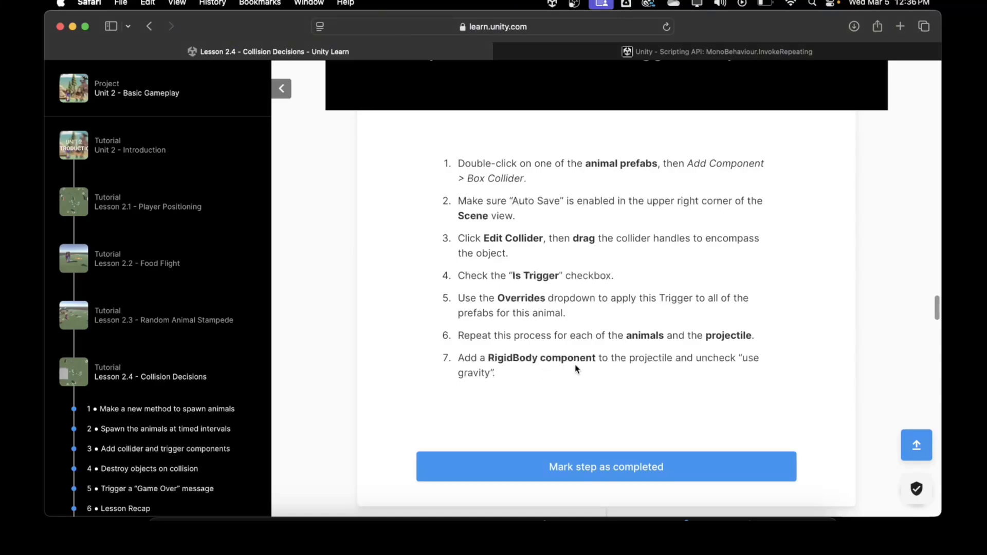
{"action": "scroll", "coordinate": [524, 375], "scroll_direction": "down", "scroll_amount": 1}
{"action": "scroll", "coordinate": [535, 365], "scroll_direction": "down", "scroll_amount": 10}
{"action": "scroll", "coordinate": [536, 365], "scroll_direction": "up", "scroll_amount": 2}
{"action": "scroll", "coordinate": [536, 365], "scroll_direction": "down", "scroll_amount": 1}
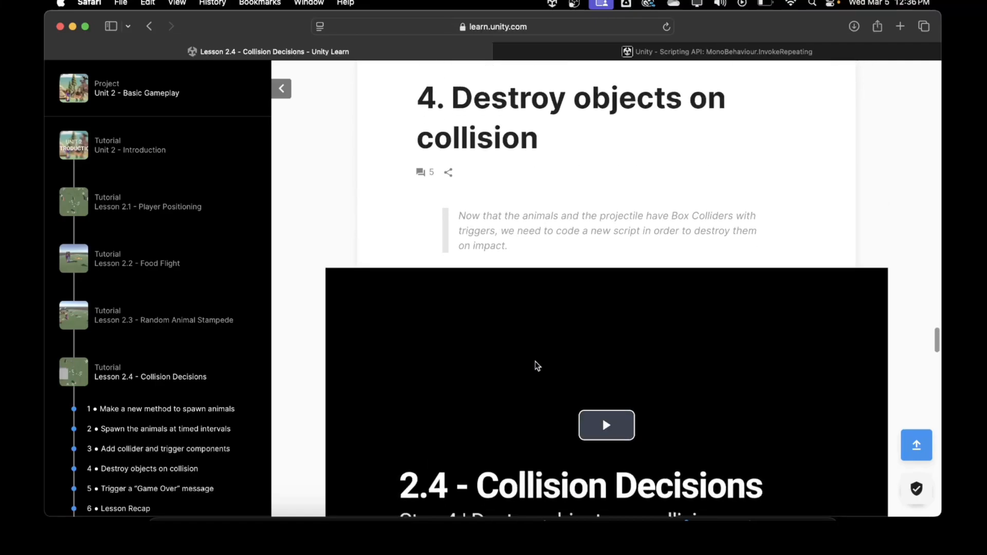
{"action": "scroll", "coordinate": [522, 310], "scroll_direction": "down", "scroll_amount": 3}
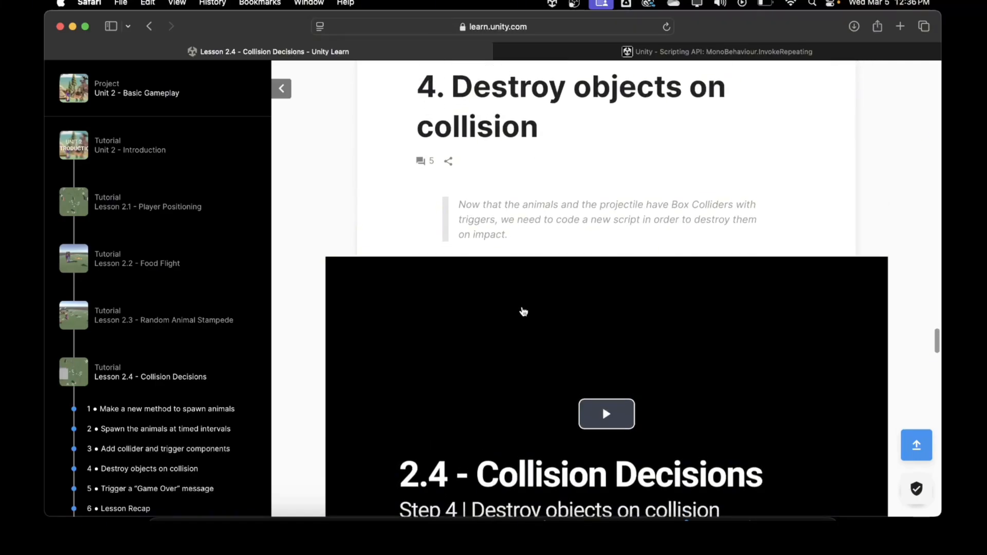
{"action": "scroll", "coordinate": [522, 311], "scroll_direction": "down", "scroll_amount": 5}
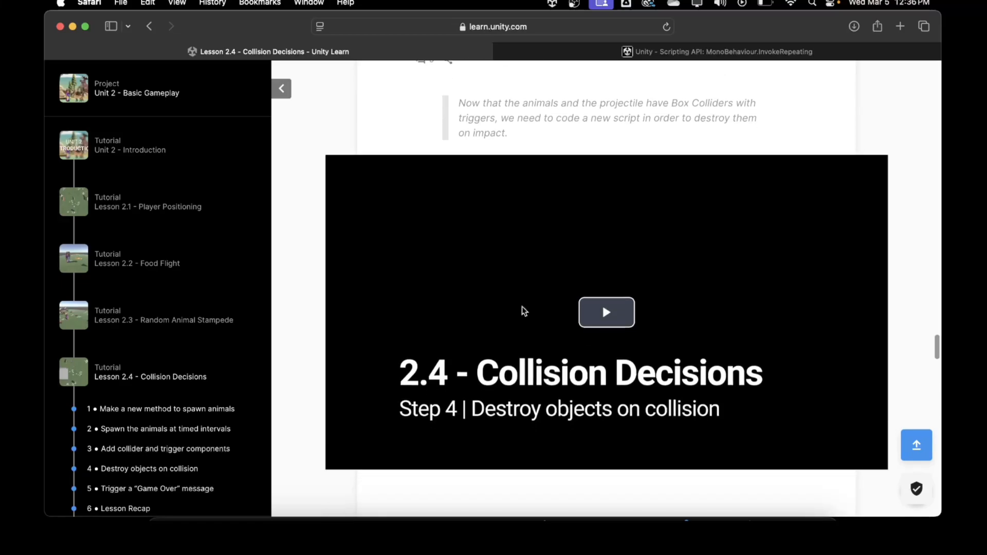
{"action": "scroll", "coordinate": [522, 311], "scroll_direction": "down", "scroll_amount": 15}
{"action": "scroll", "coordinate": [522, 306], "scroll_direction": "down", "scroll_amount": 3}
{"action": "scroll", "coordinate": [522, 308], "scroll_direction": "up", "scroll_amount": 3}
{"action": "scroll", "coordinate": [523, 310], "scroll_direction": "down", "scroll_amount": 2}
{"action": "scroll", "coordinate": [522, 310], "scroll_direction": "down", "scroll_amount": 1}
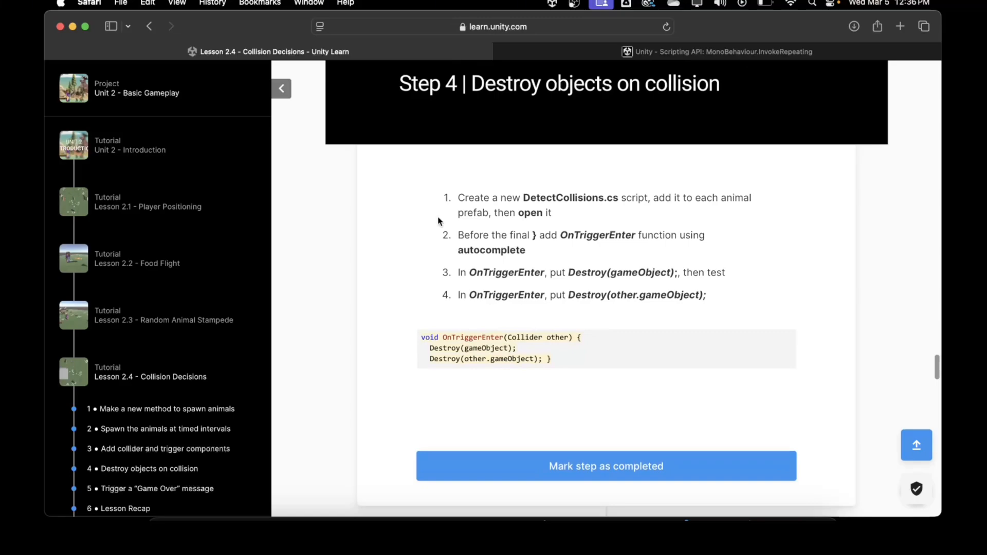
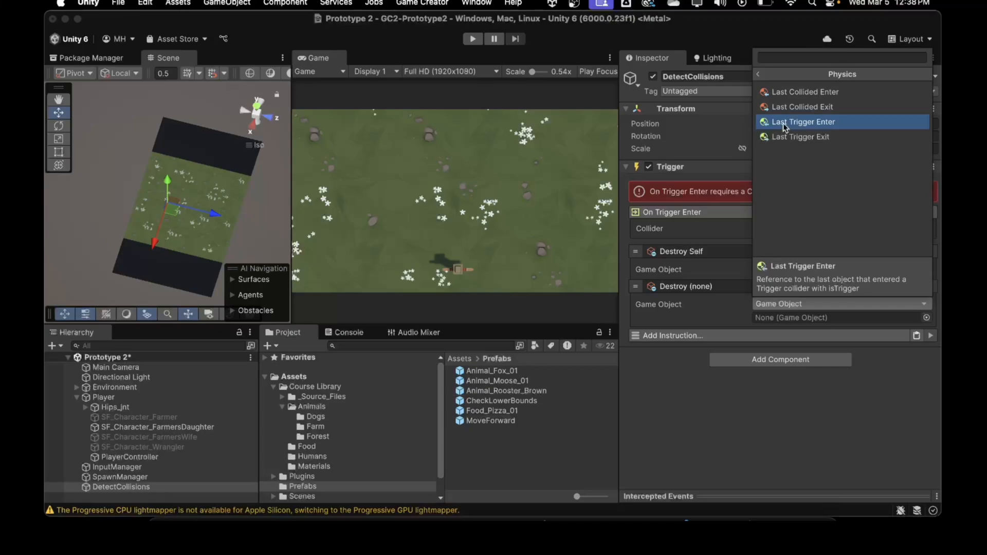
Step: Set DetectCollisions' second Destroy instruction to target Last Collided Enter, and save the object as a prefab in the Prefabs folder
{"action": "left_click", "coordinate": [783, 93]}
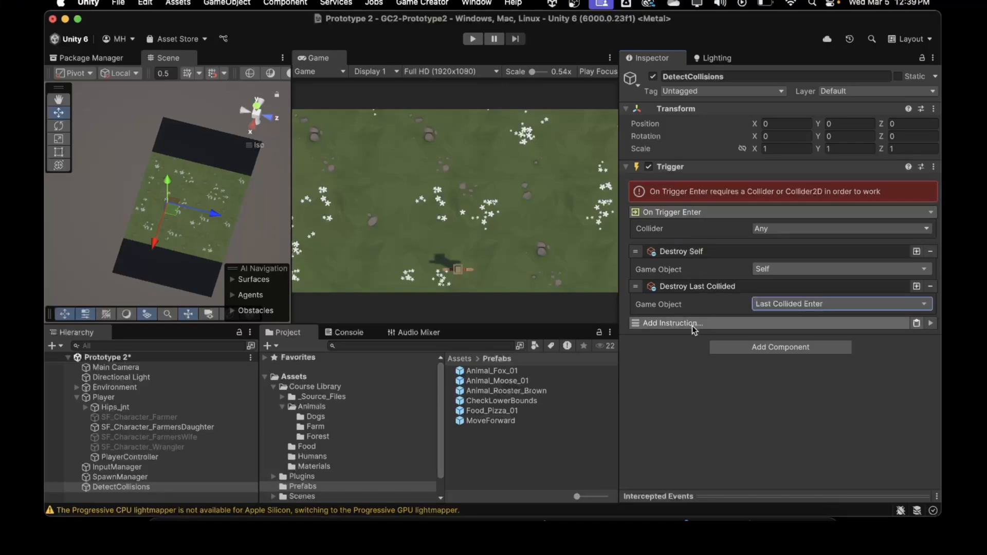
{"action": "left_click", "coordinate": [114, 488]}
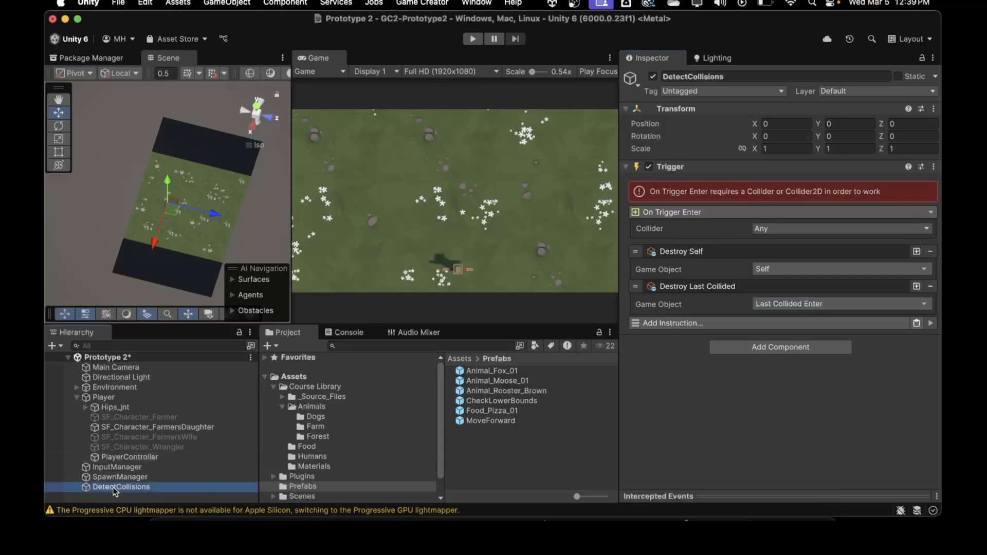
{"action": "left_click_drag", "start_coordinate": [114, 491], "coordinate": [486, 458]}
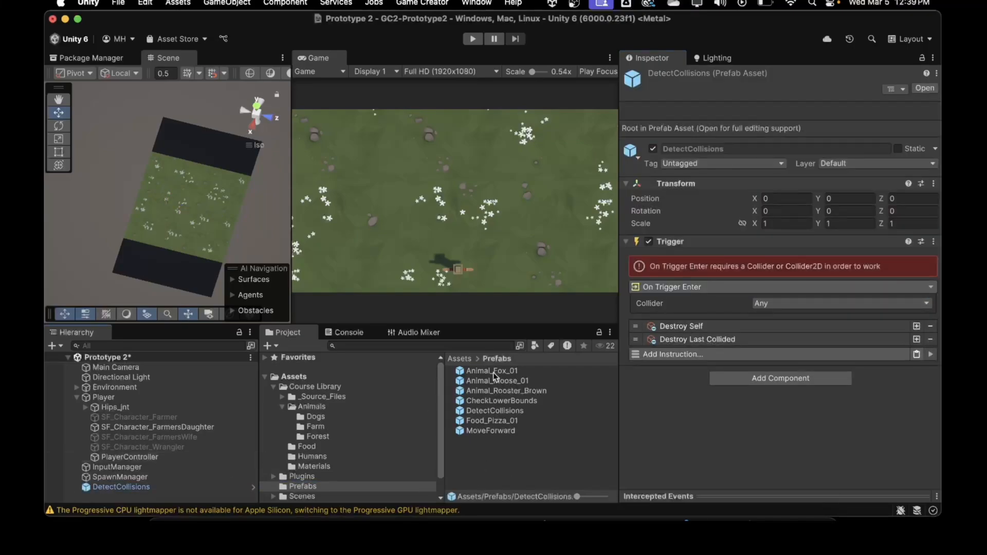
Step: Delete the DetectCollisions object from the Prototype 2 scene
{"action": "right_click", "coordinate": [120, 490]}
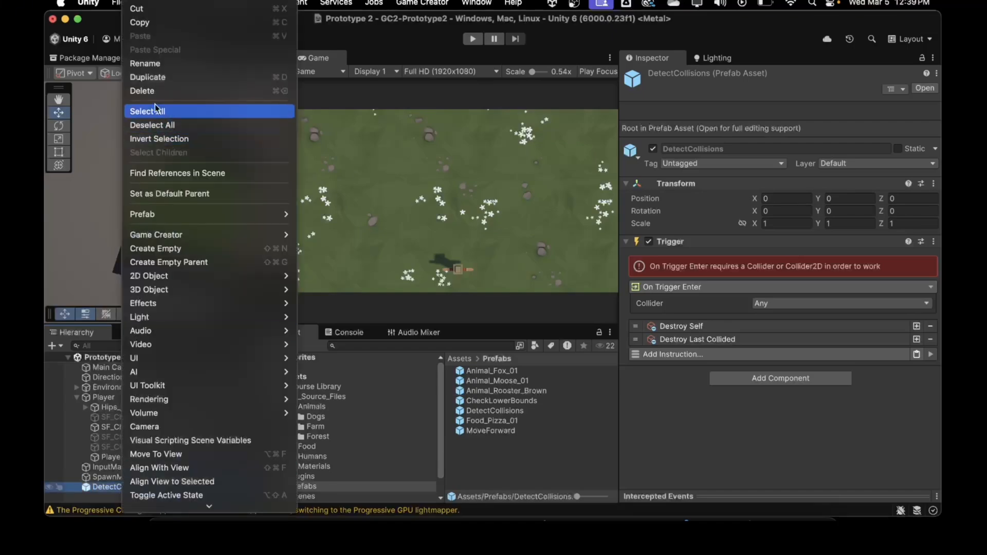
{"action": "left_click", "coordinate": [144, 91]}
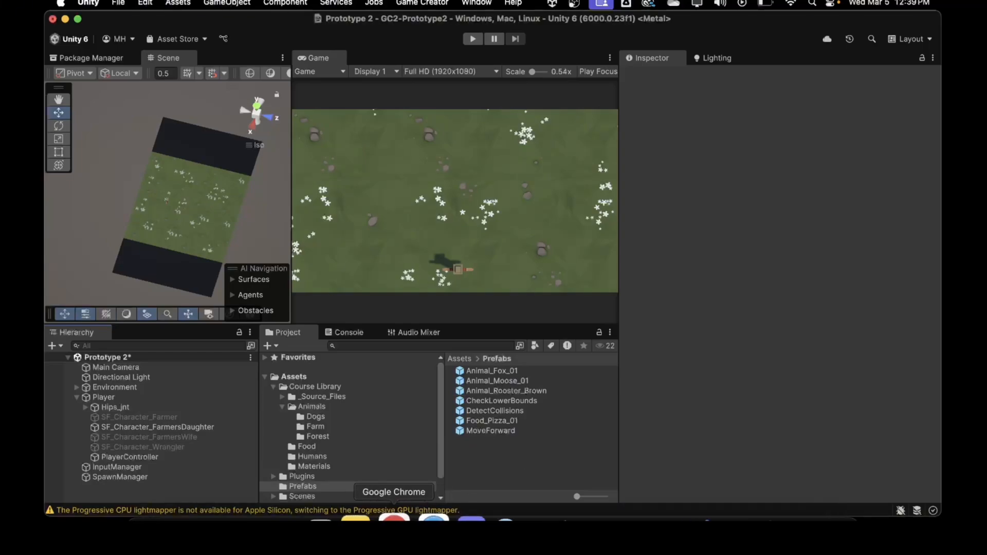
Step: Switch to Safari and review the lesson's Game Over section and the OnTriggerEnter instructions for destroying objects on collision
{"action": "left_click", "coordinate": [427, 519]}
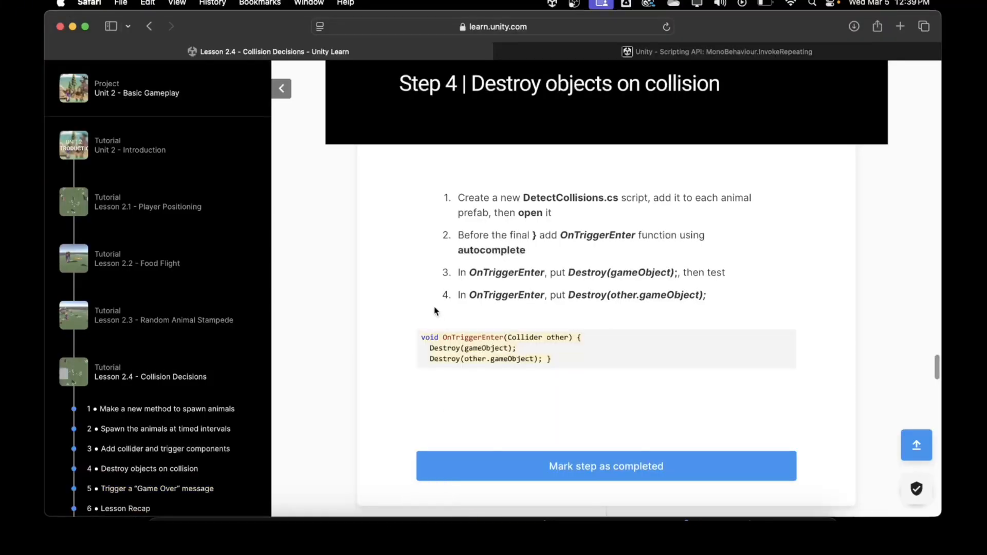
{"action": "scroll", "coordinate": [432, 311], "scroll_direction": "down", "scroll_amount": 8}
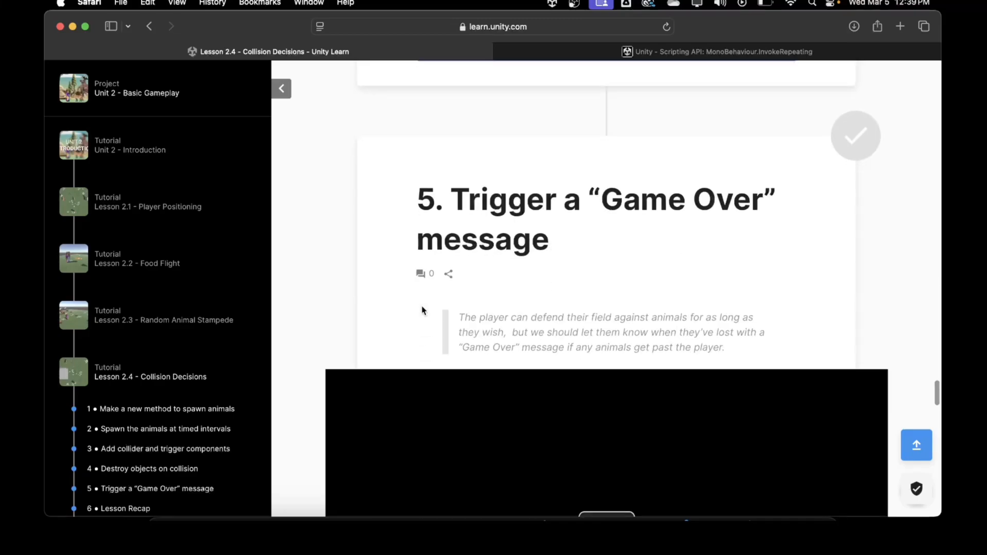
{"action": "scroll", "coordinate": [422, 310], "scroll_direction": "down", "scroll_amount": 10}
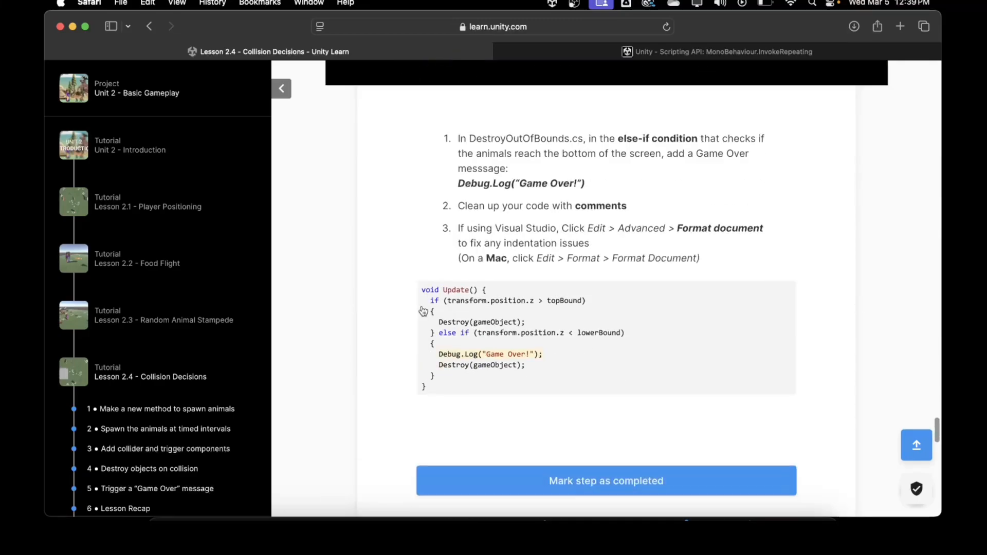
{"action": "scroll", "coordinate": [390, 297], "scroll_direction": "up", "scroll_amount": 10}
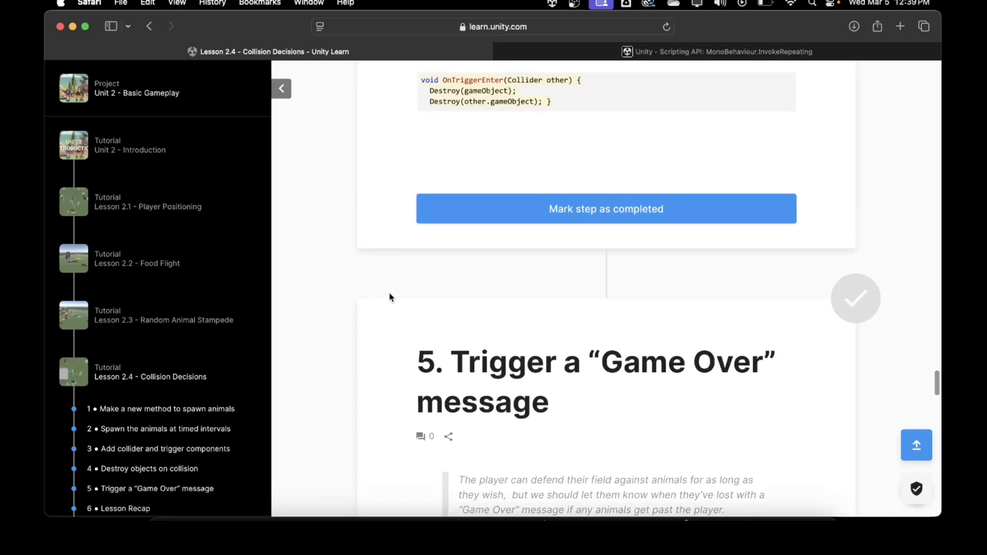
{"action": "scroll", "coordinate": [389, 297], "scroll_direction": "up", "scroll_amount": 3}
{"action": "scroll", "coordinate": [390, 297], "scroll_direction": "down", "scroll_amount": 1}
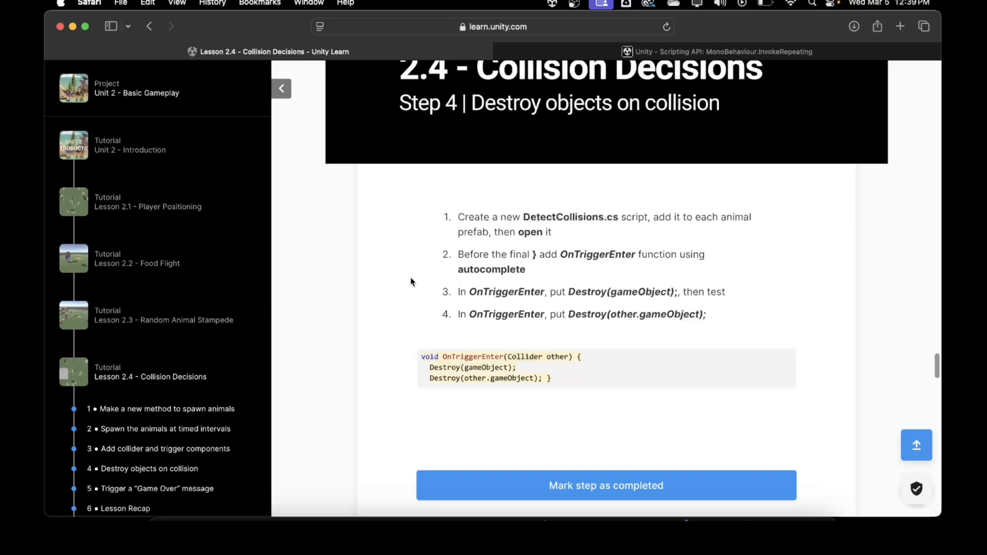
{"action": "scroll", "coordinate": [411, 282], "scroll_direction": "down", "scroll_amount": 1}
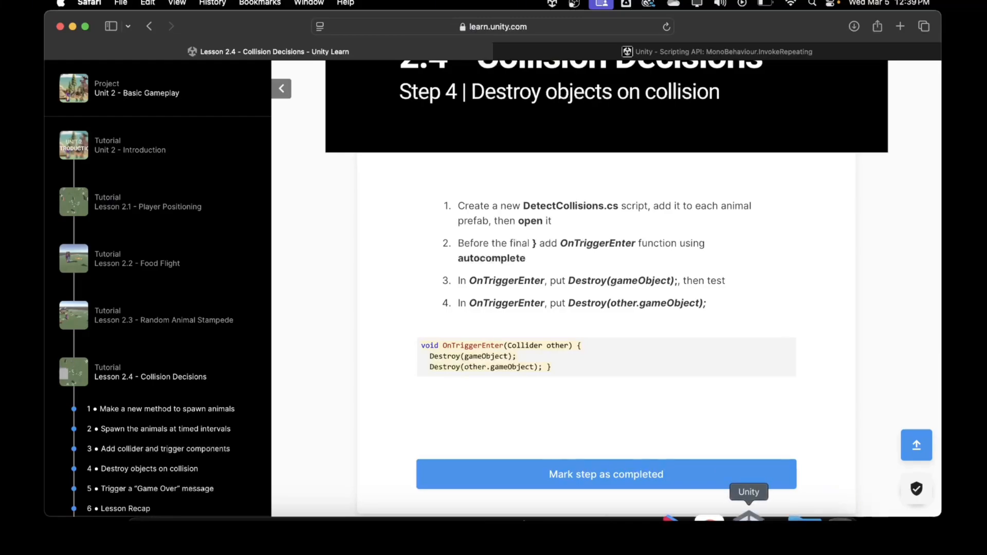
{"action": "scroll", "coordinate": [370, 348], "scroll_direction": "up", "scroll_amount": 3}
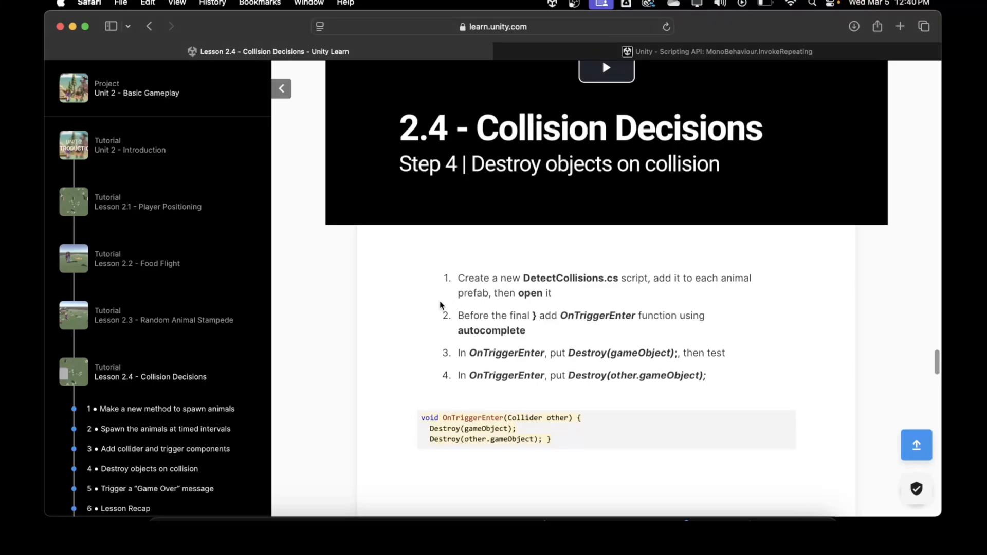
{"action": "scroll", "coordinate": [409, 355], "scroll_direction": "down", "scroll_amount": 2}
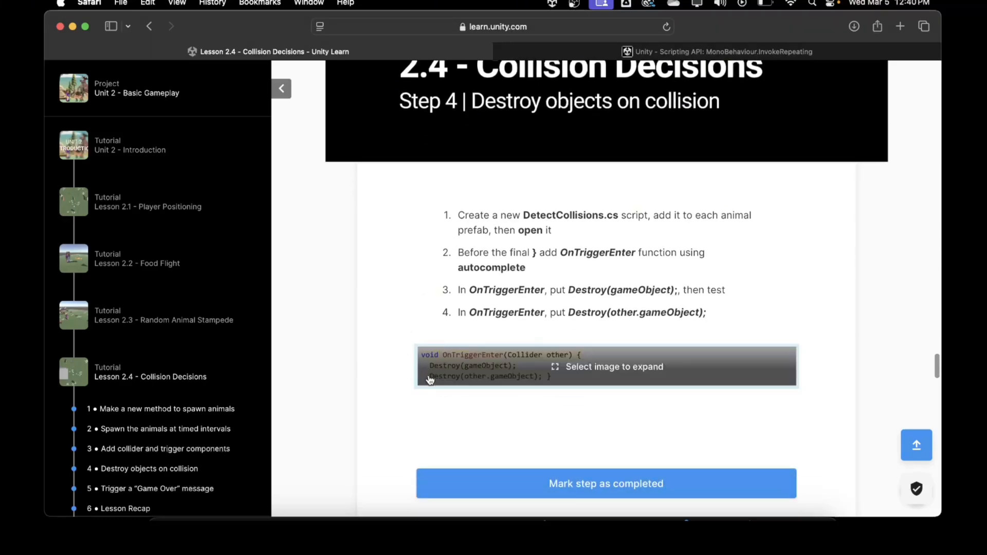
{"action": "scroll", "coordinate": [397, 290], "scroll_direction": "up", "scroll_amount": 1}
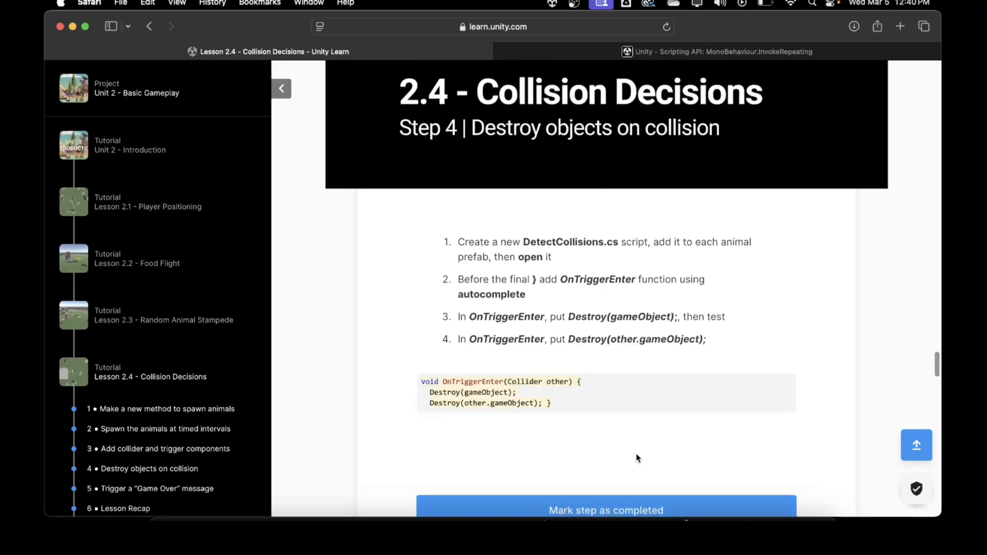
Step: Switch back to Unity, open the Animal_Fox_01 prefab, and check the event options of the DetectCollisions trigger
{"action": "left_click", "coordinate": [748, 519]}
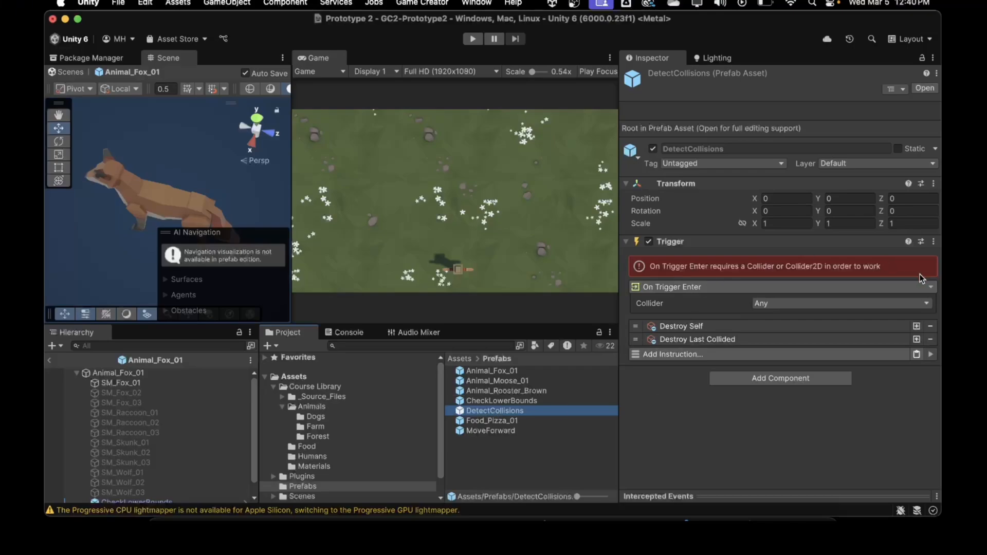
{"action": "left_click", "coordinate": [671, 289]}
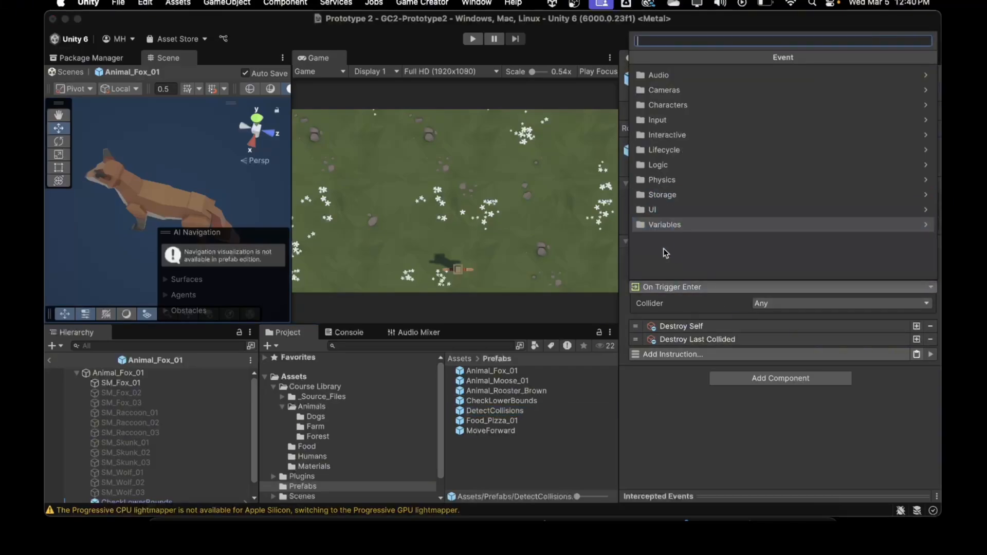
{"action": "left_click", "coordinate": [674, 397]}
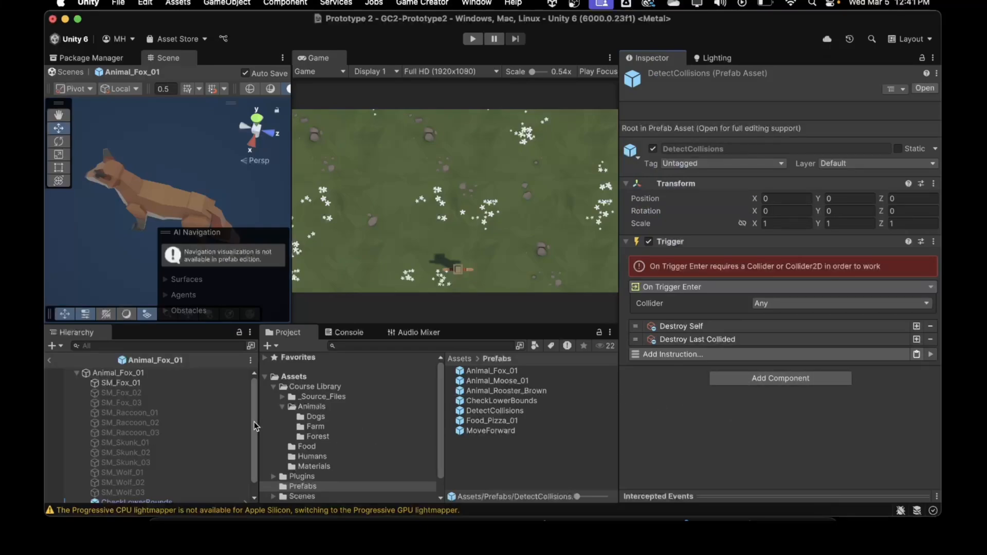
Step: Add a Trigger component to the SM_Fox_01 mesh object in the Animal_Fox_01 prefab
{"action": "left_click", "coordinate": [141, 383]}
{"action": "scroll", "coordinate": [662, 455], "scroll_direction": "down", "scroll_amount": 5}
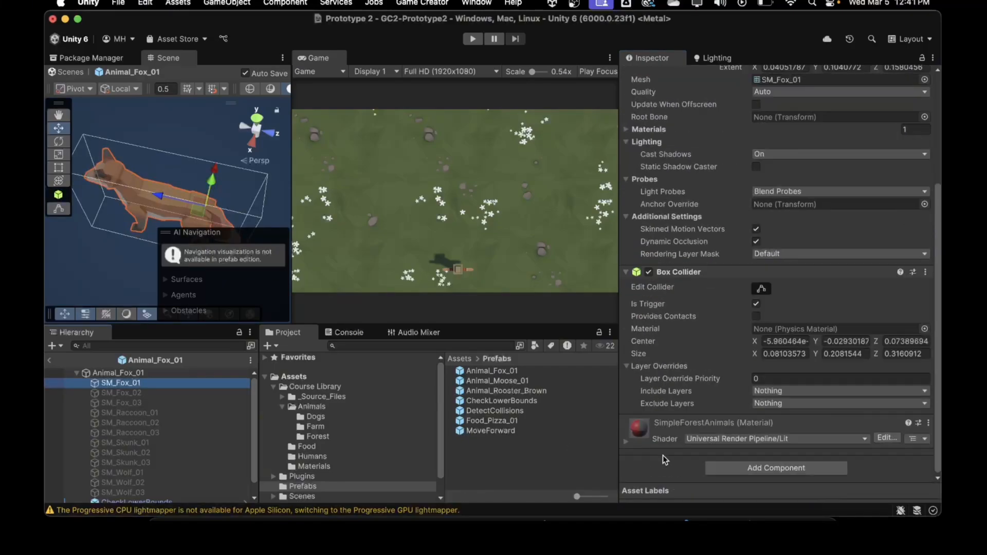
{"action": "left_click", "coordinate": [723, 471]}
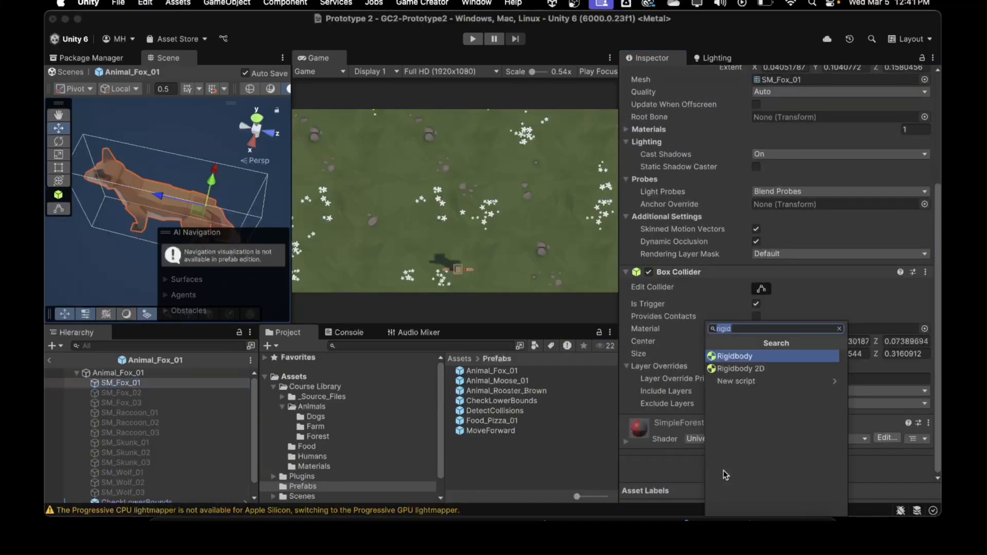
{"action": "type", "text": "trigger"}
{"action": "key", "text": "Return"}
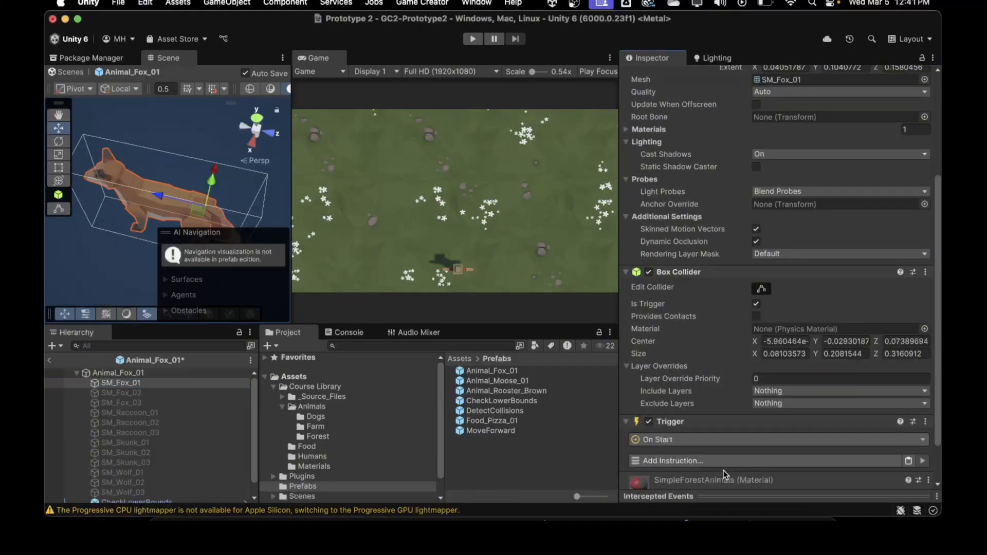
Step: Set the trigger event on SM_Fox_01 to the Physics event On Trigger Enter
{"action": "scroll", "coordinate": [727, 417], "scroll_direction": "down", "scroll_amount": 2}
{"action": "left_click", "coordinate": [674, 389]}
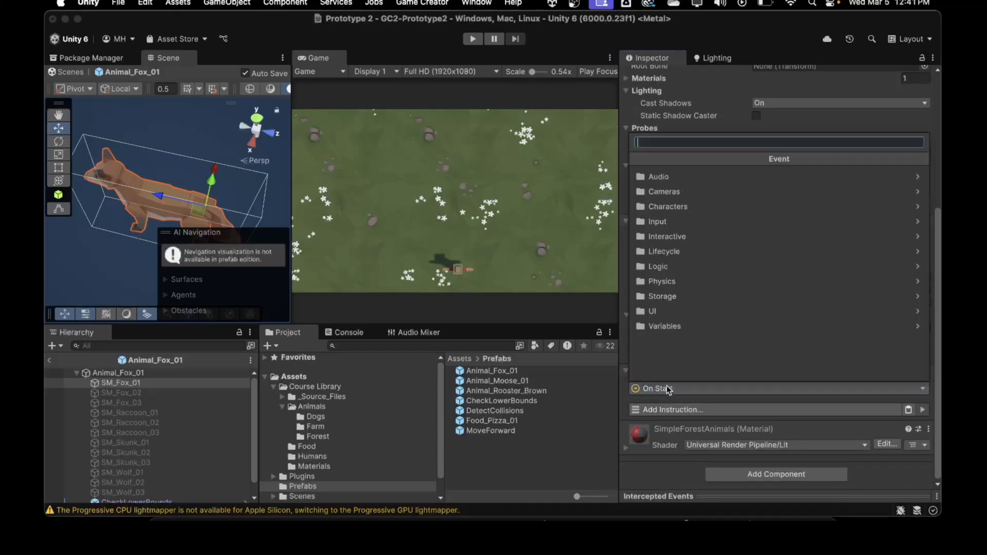
{"action": "left_click", "coordinate": [667, 281]}
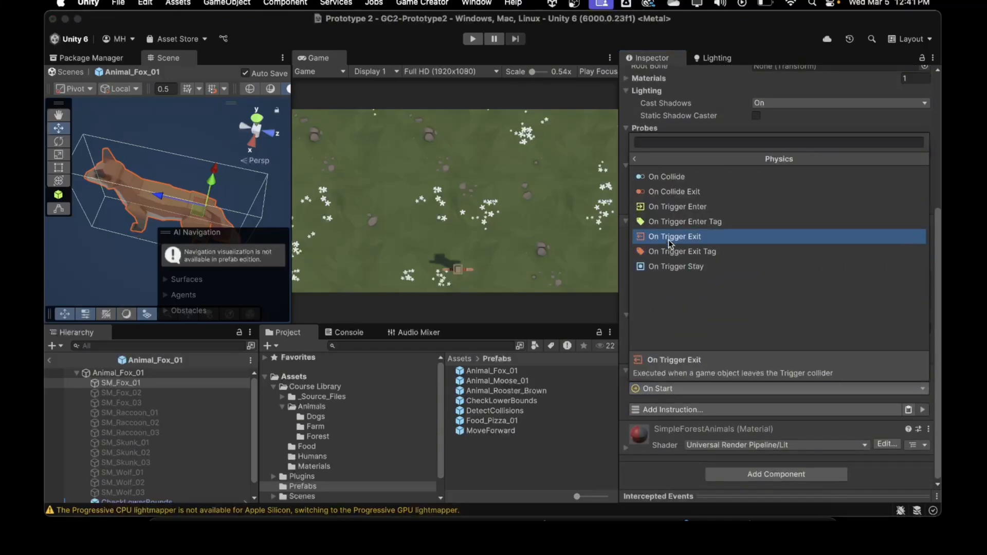
{"action": "left_click", "coordinate": [666, 205]}
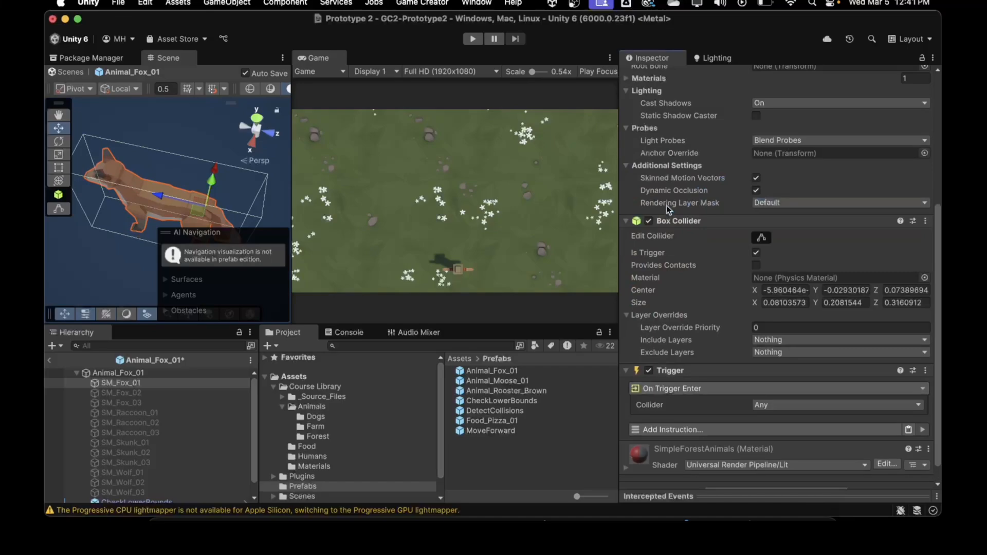
{"action": "scroll", "coordinate": [715, 336], "scroll_direction": "down", "scroll_amount": 1}
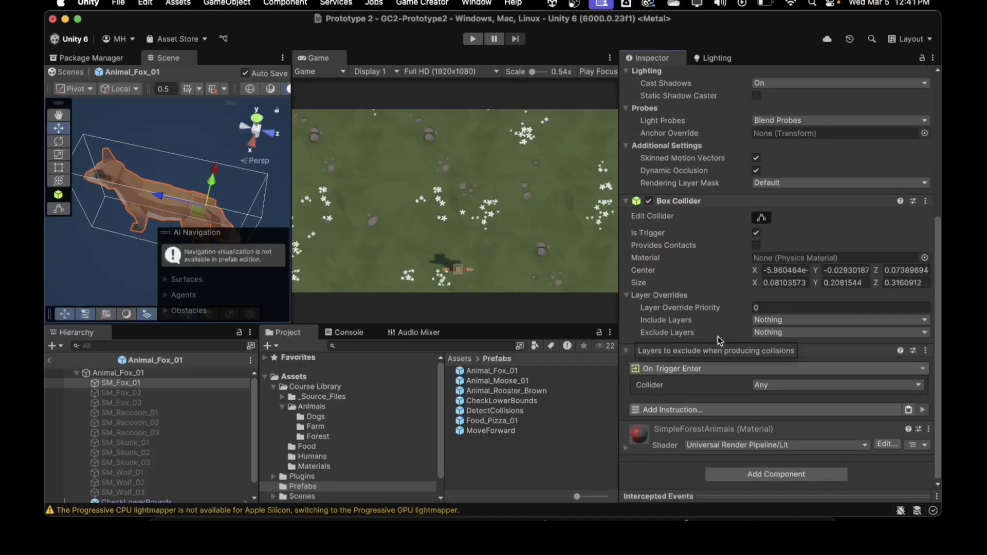
Step: Add a Run Actions instruction to the On Trigger Enter trigger of SM_Fox_01
{"action": "left_click", "coordinate": [762, 390]}
{"action": "left_click", "coordinate": [673, 409]}
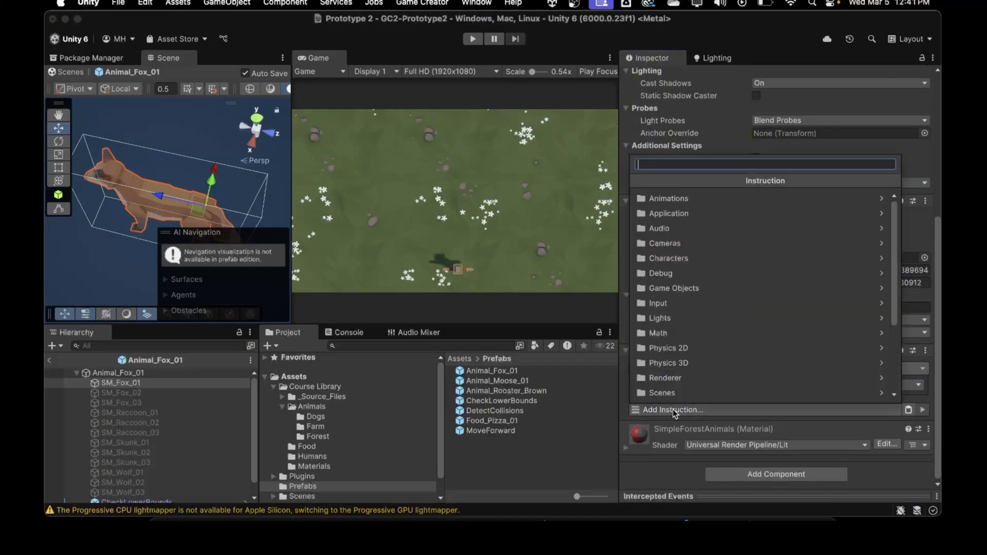
{"action": "type", "text": "run"}
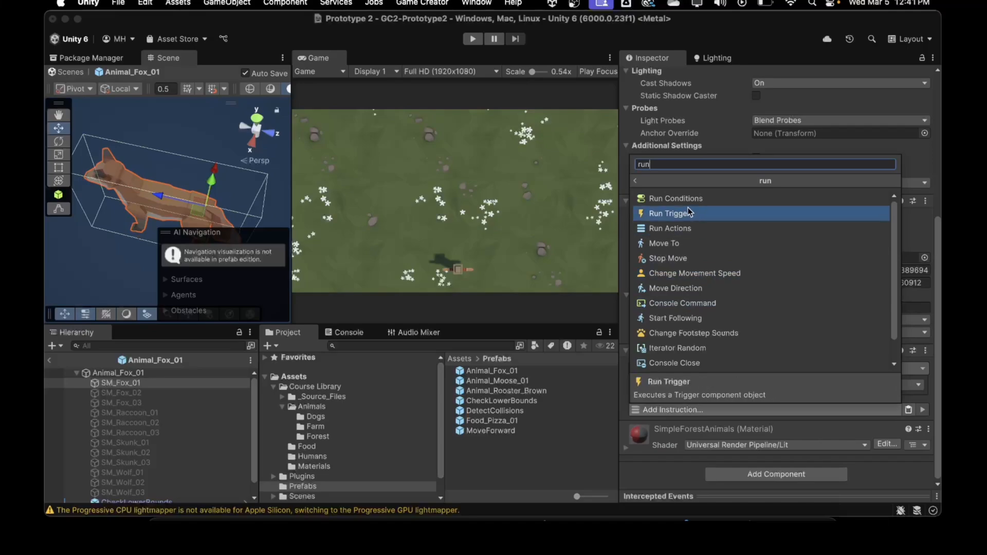
{"action": "left_click", "coordinate": [686, 229]}
{"action": "left_click", "coordinate": [678, 408]}
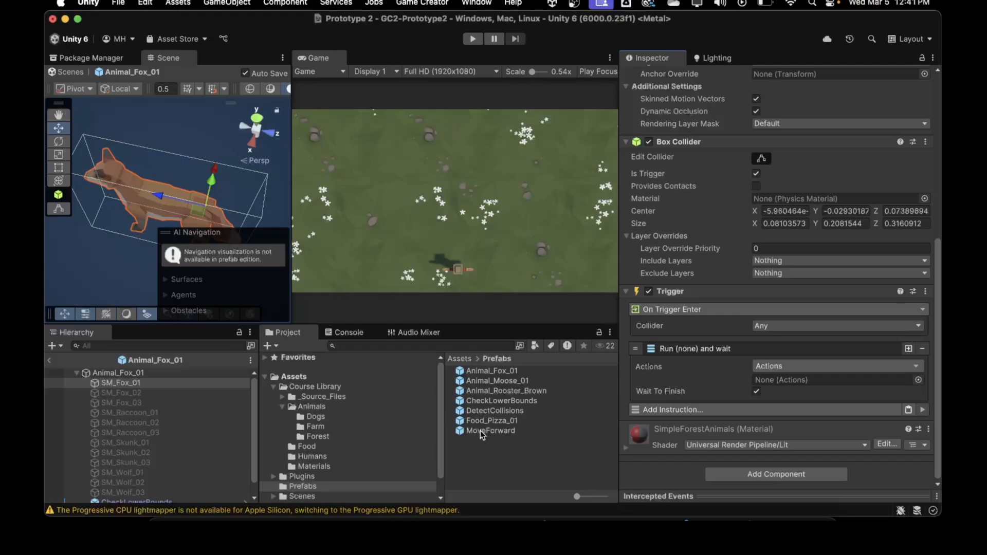
Step: Open the DetectCollisions prefab and add an Actions component to it
{"action": "left_click", "coordinate": [478, 409]}
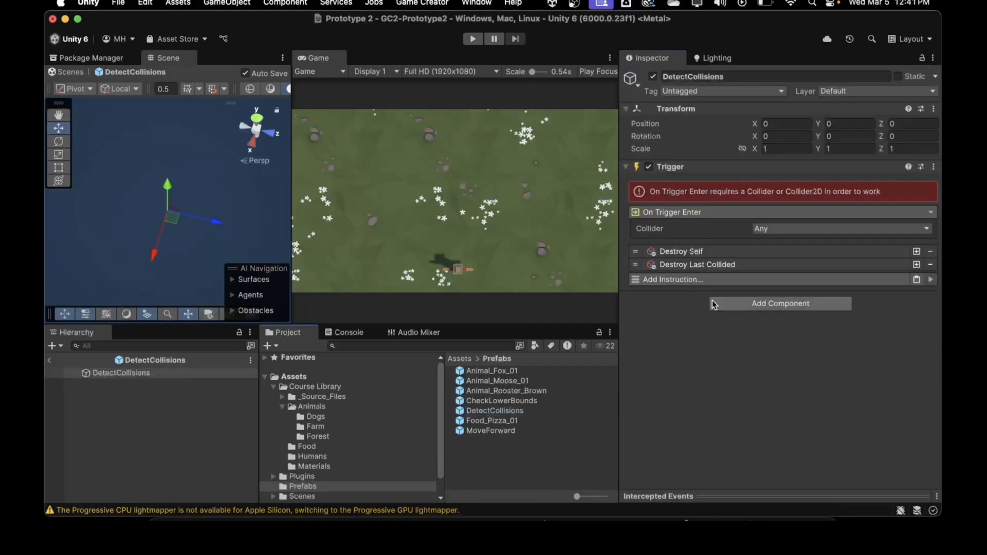
{"action": "left_click", "coordinate": [729, 301]}
{"action": "type", "text": "actions"}
{"action": "key", "text": "Return"}
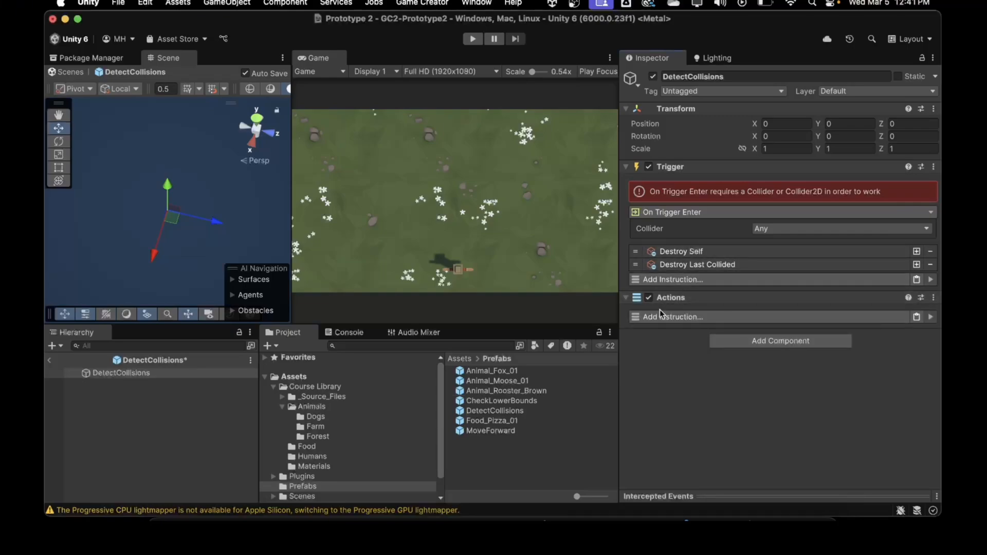
Step: Add a Destroy instruction to the DetectCollisions Actions component, targeting the Parent of Self
{"action": "left_click", "coordinate": [671, 317]}
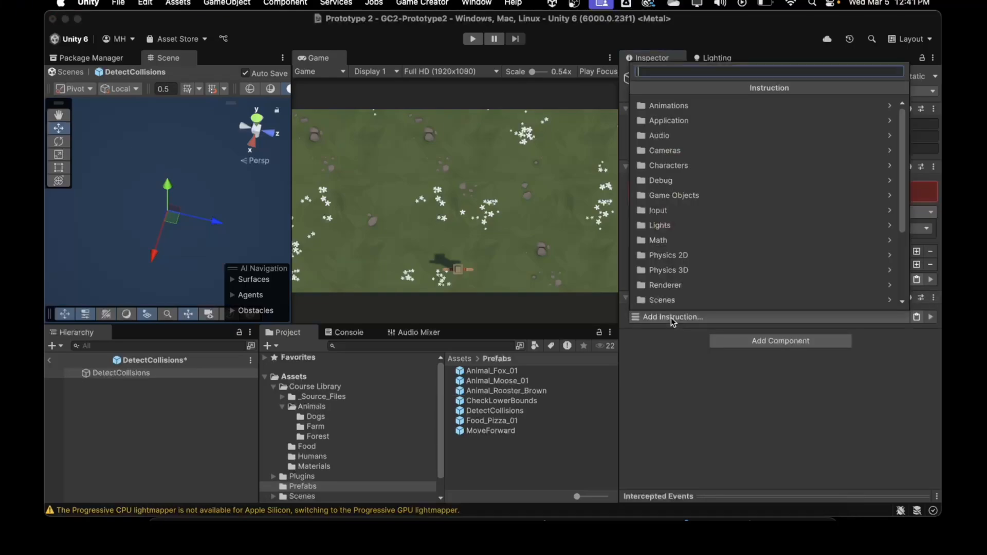
{"action": "type", "text": "des"}
{"action": "left_click", "coordinate": [669, 106]}
{"action": "left_click", "coordinate": [791, 332]}
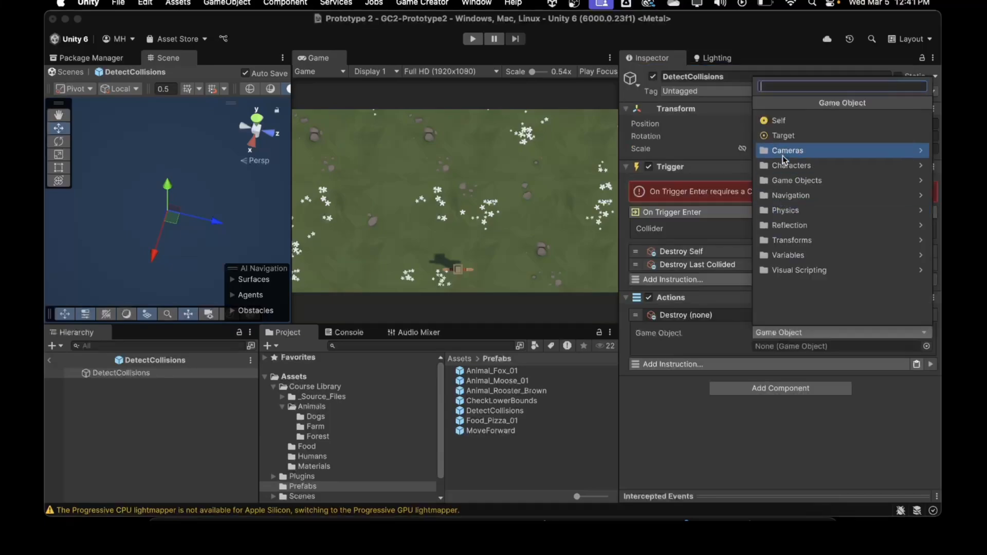
{"action": "left_click", "coordinate": [779, 120]}
{"action": "type", "text": "pare"}
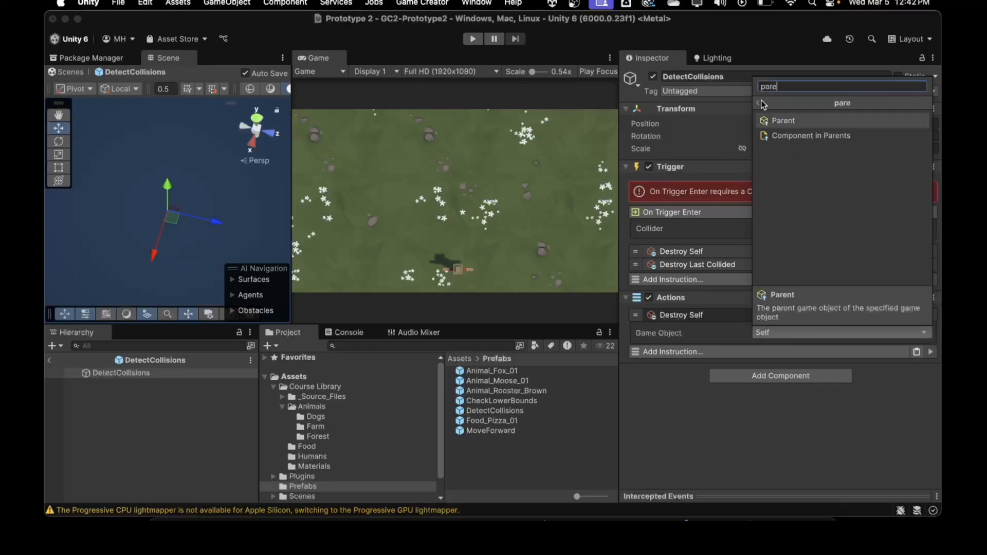
{"action": "left_click", "coordinate": [783, 121]}
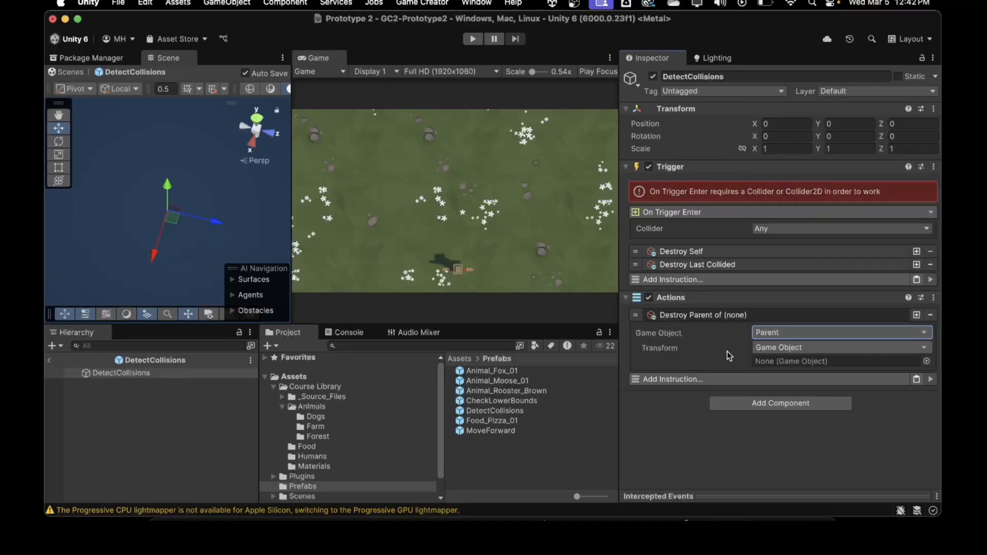
{"action": "left_click", "coordinate": [771, 347]}
{"action": "left_click", "coordinate": [782, 132]}
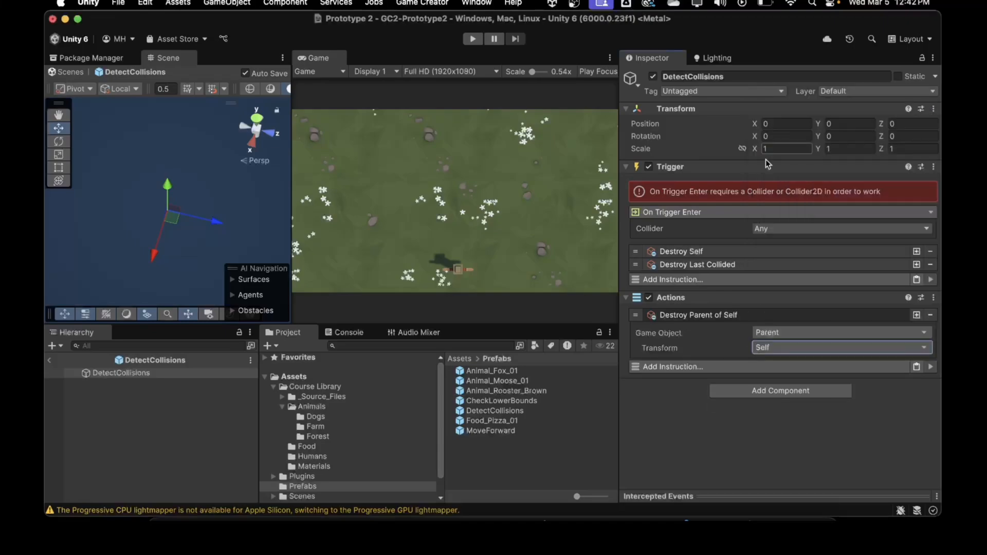
Step: Add a second Destroy instruction to the DetectCollisions actions, with Last Collided Enter as its game object
{"action": "left_click", "coordinate": [658, 366]}
{"action": "type", "text": "d"}
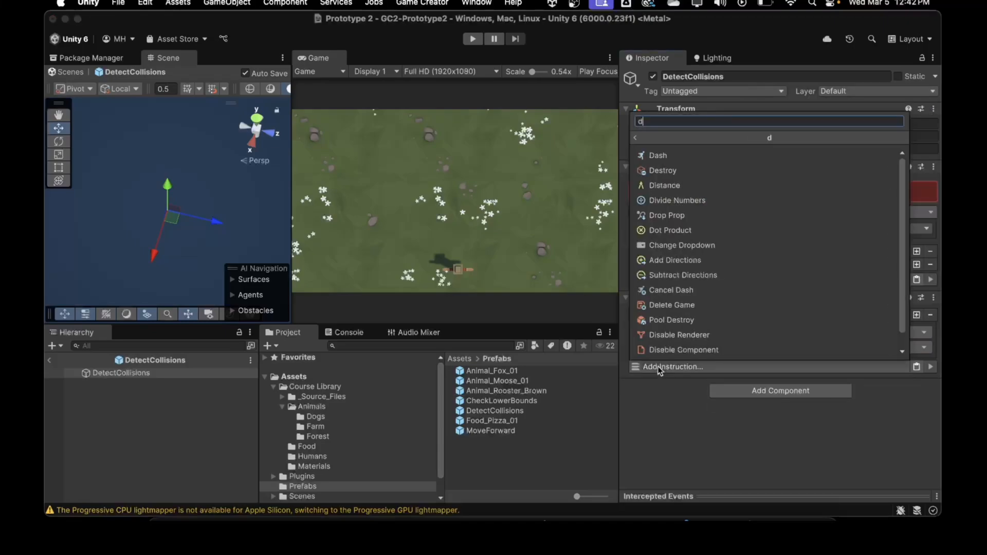
{"action": "type", "text": "est"}
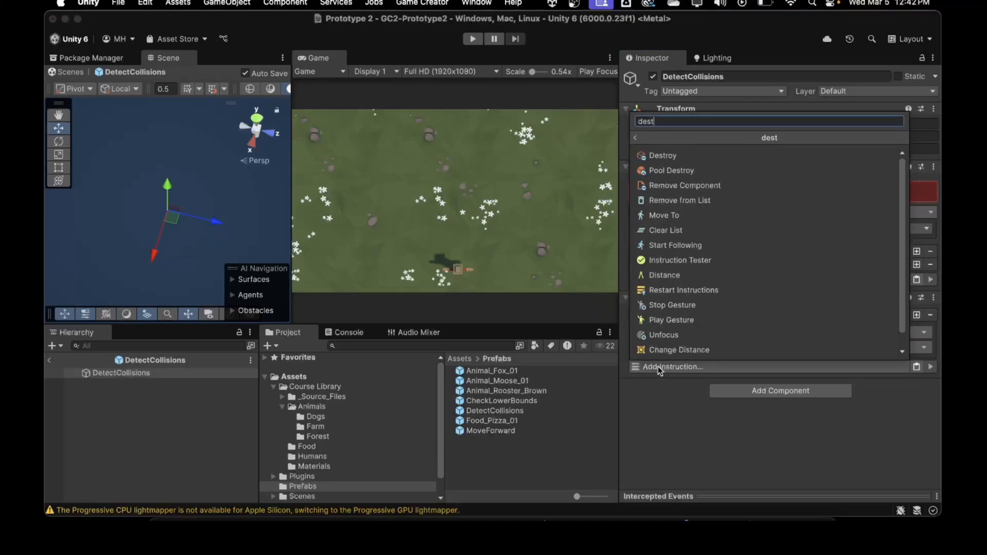
{"action": "left_click", "coordinate": [663, 155]}
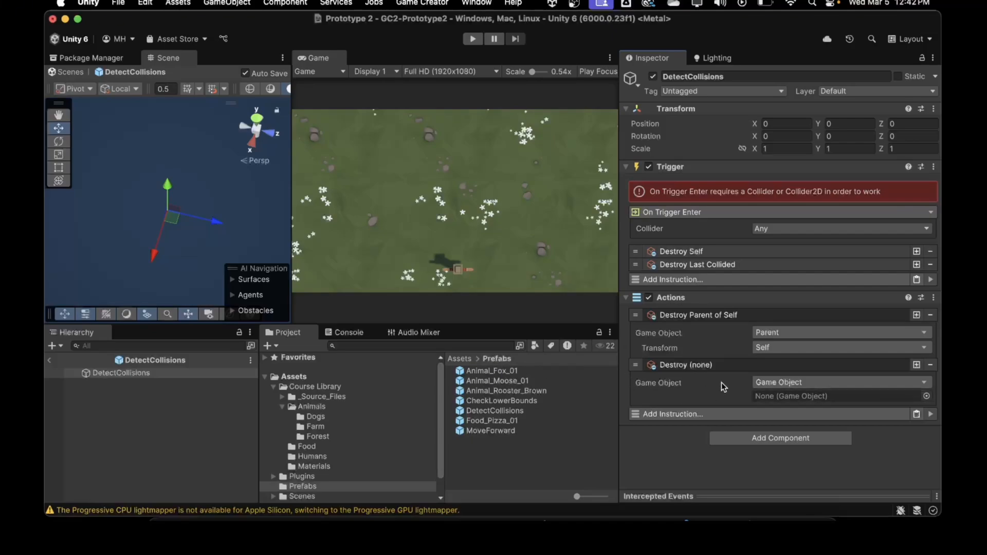
{"action": "left_click", "coordinate": [771, 381]}
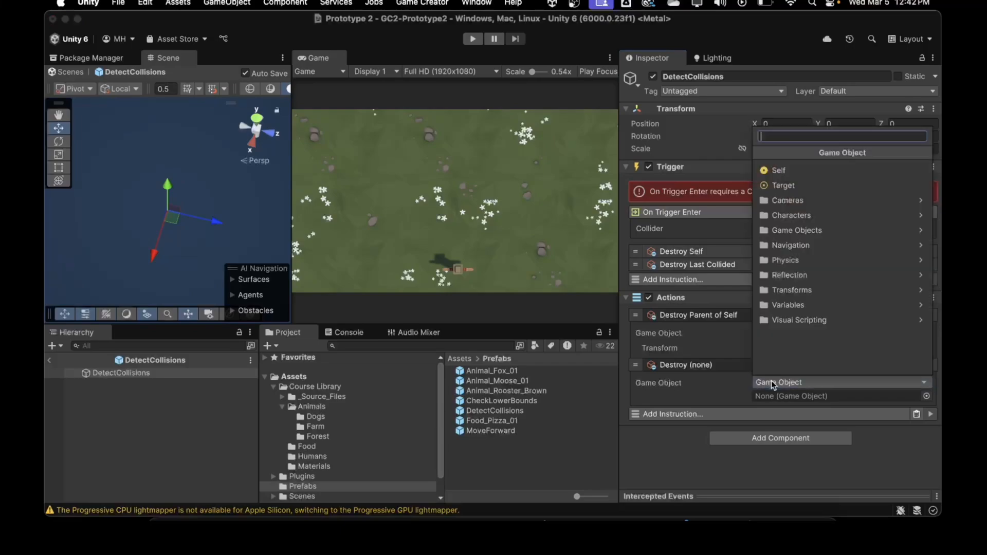
{"action": "left_click", "coordinate": [783, 231]}
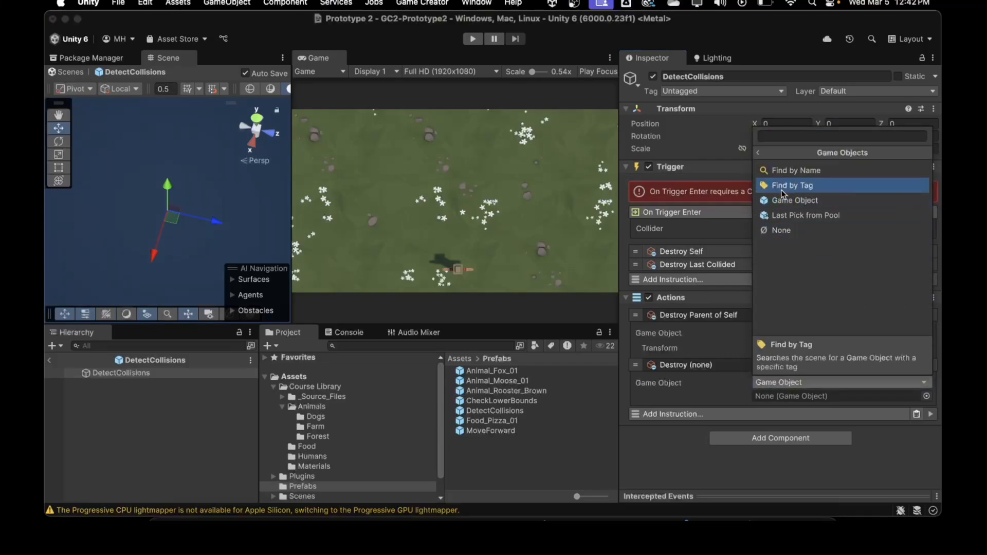
{"action": "left_click", "coordinate": [759, 153]}
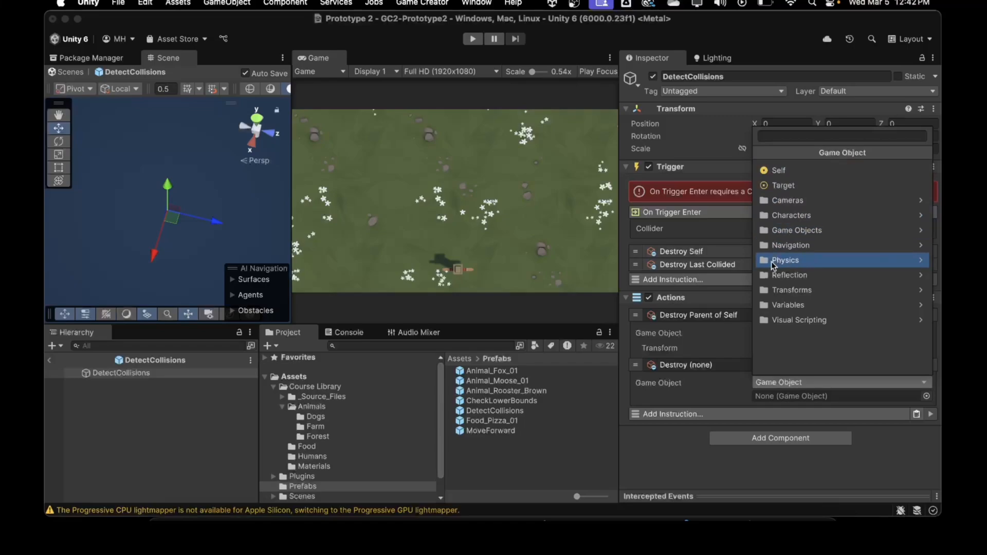
{"action": "left_click", "coordinate": [773, 260]}
{"action": "left_click", "coordinate": [782, 171]}
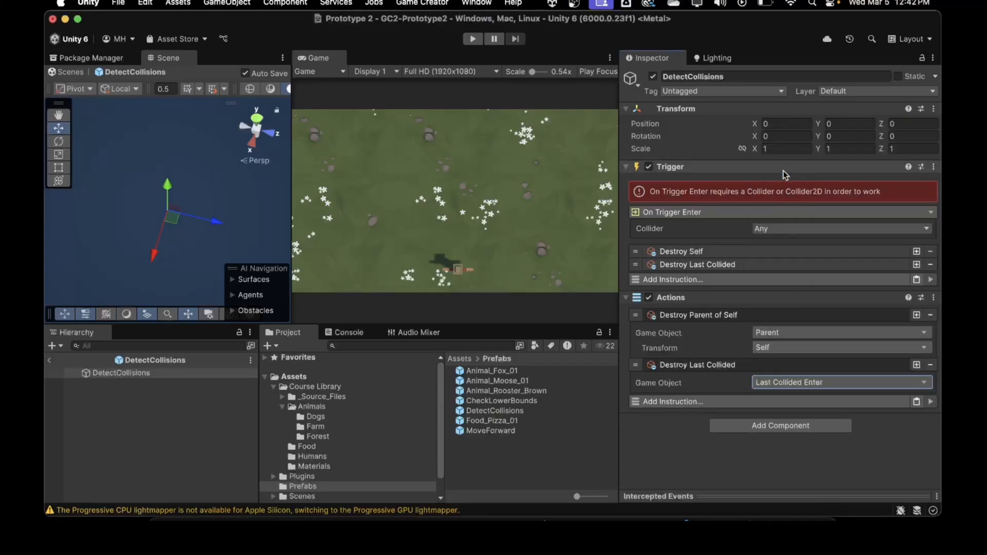
{"action": "left_click", "coordinate": [767, 376]}
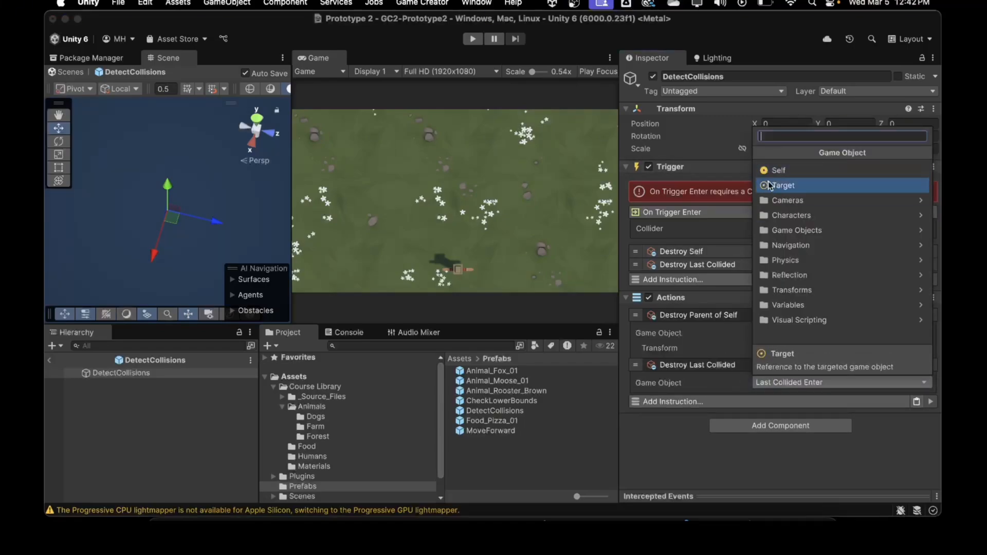
{"action": "left_click", "coordinate": [770, 230]}
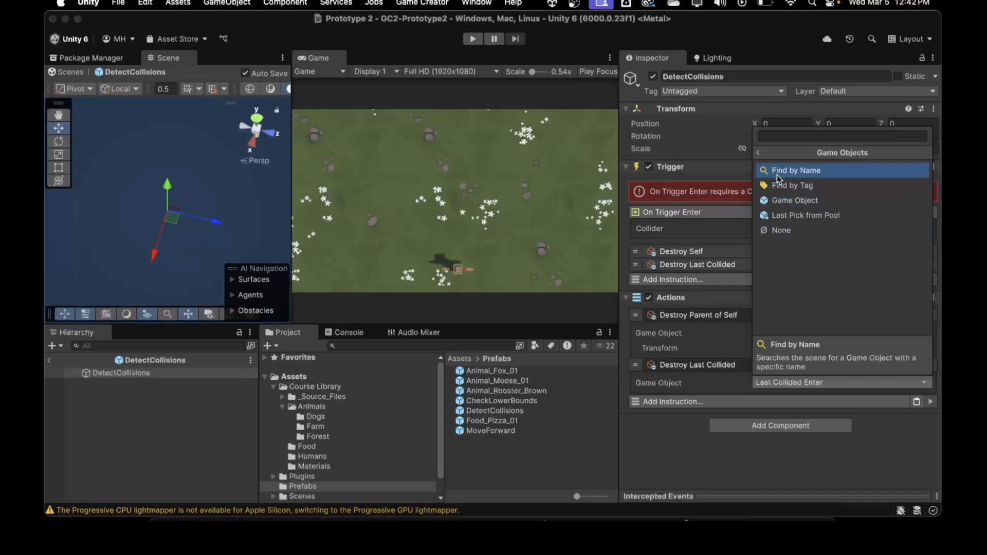
{"action": "left_click", "coordinate": [755, 151]}
{"action": "left_click", "coordinate": [771, 245]}
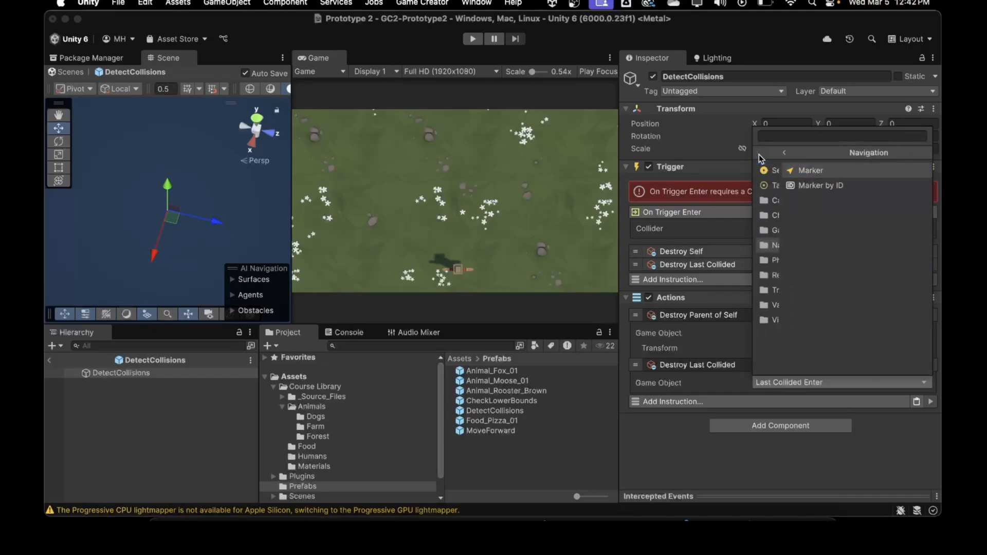
{"action": "left_click", "coordinate": [758, 153]}
{"action": "left_click", "coordinate": [771, 260]}
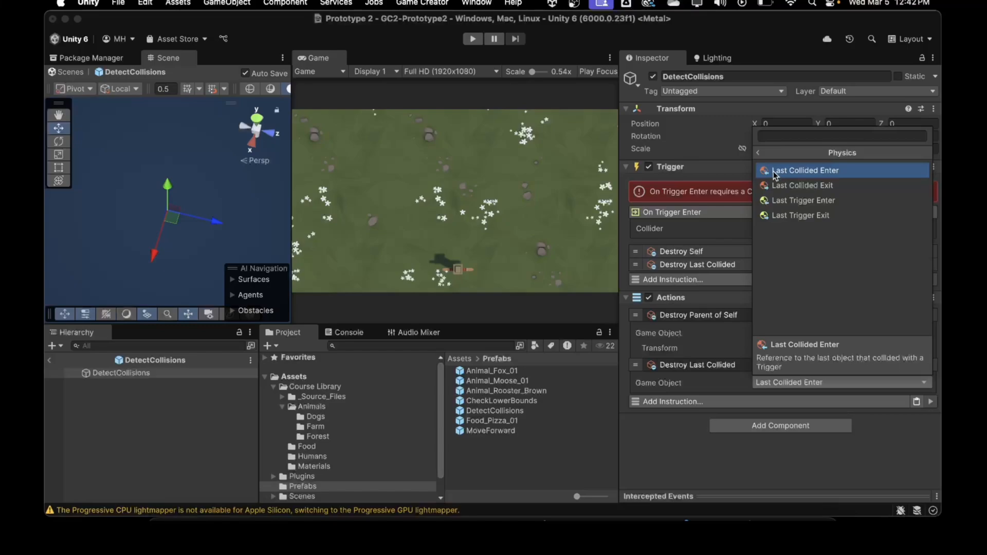
{"action": "left_click", "coordinate": [668, 428]}
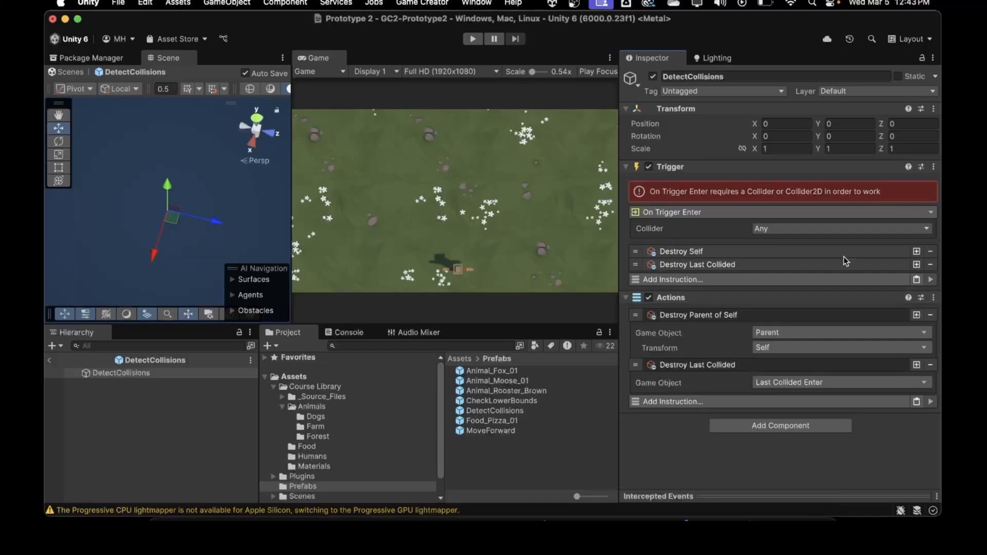
Step: Remove the Trigger component from the DetectCollisions prefab, keeping only its Actions component, and return to the scene
{"action": "left_click", "coordinate": [932, 167]}
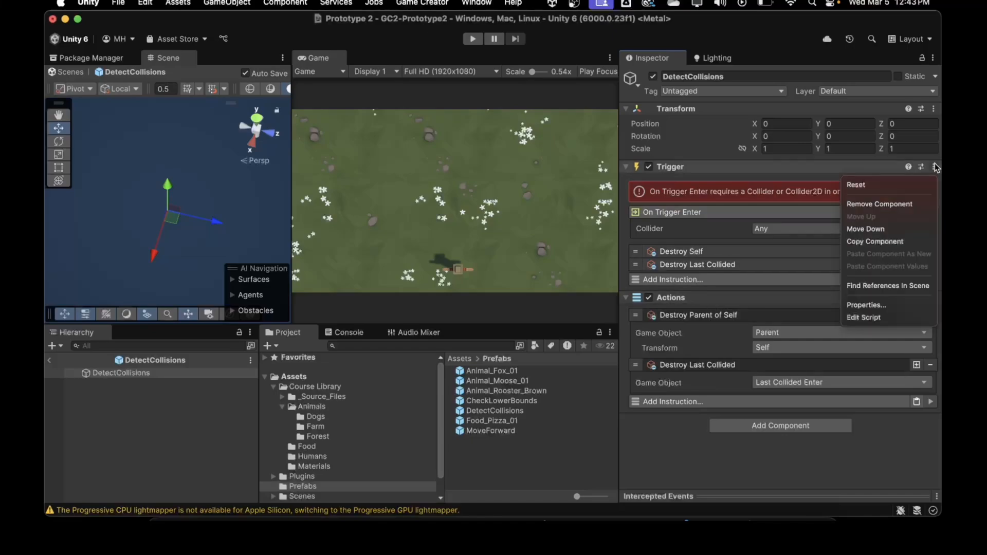
{"action": "left_click", "coordinate": [881, 202]}
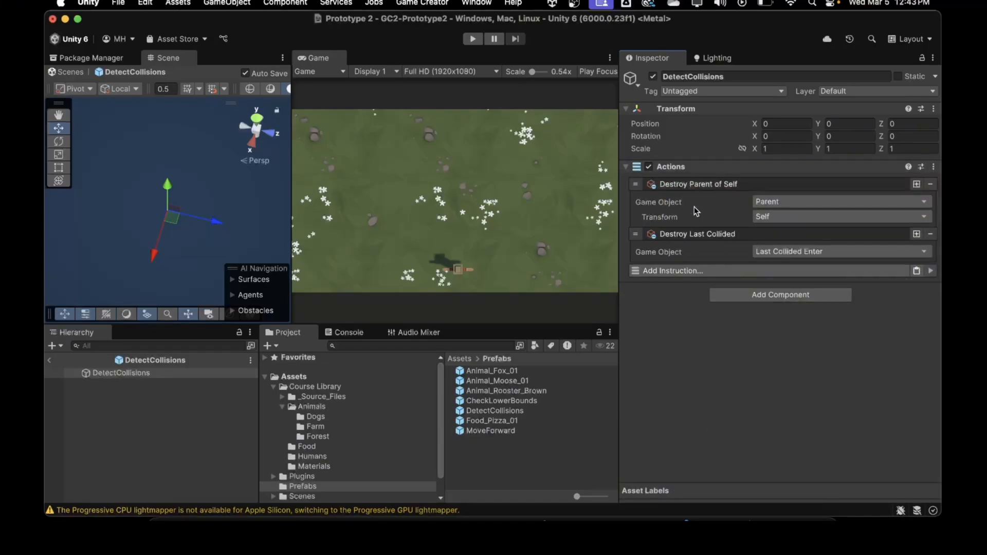
{"action": "left_click", "coordinate": [49, 361]}
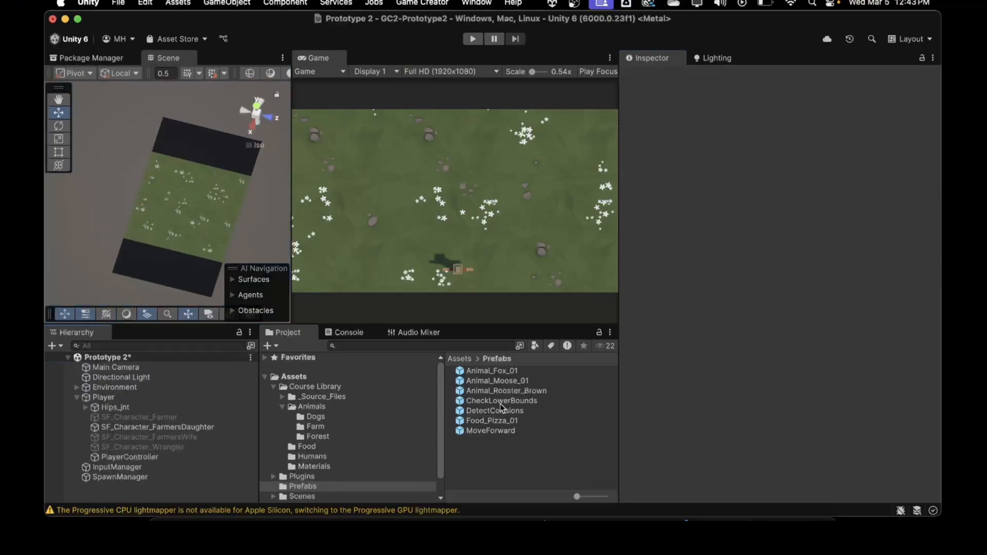
Step: Open the Animal_Fox_01 prefab and assign the DetectCollisions prefab to the Run Actions instruction in SM_Fox_01's trigger
{"action": "left_click", "coordinate": [490, 371]}
{"action": "double_click", "coordinate": [491, 370]}
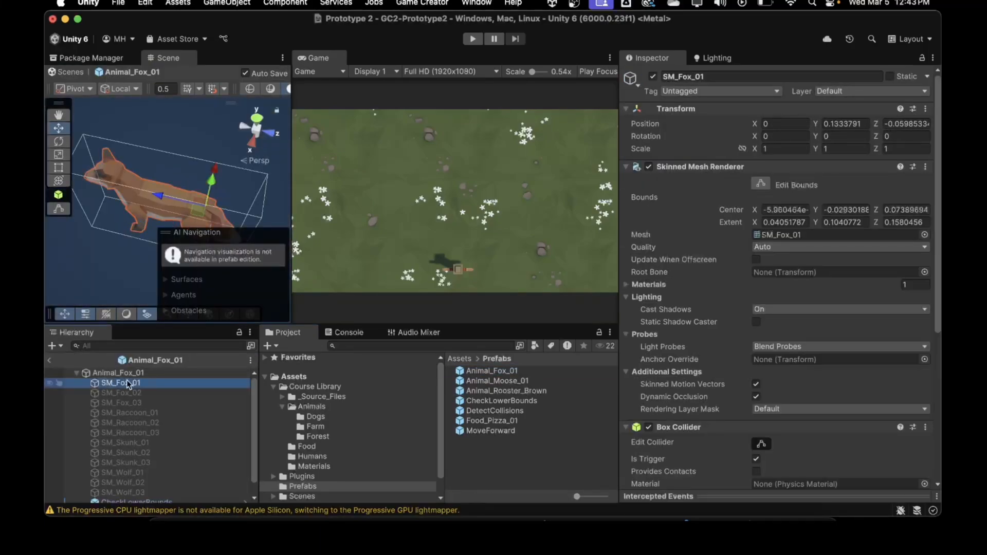
{"action": "scroll", "coordinate": [647, 392], "scroll_direction": "down", "scroll_amount": 5}
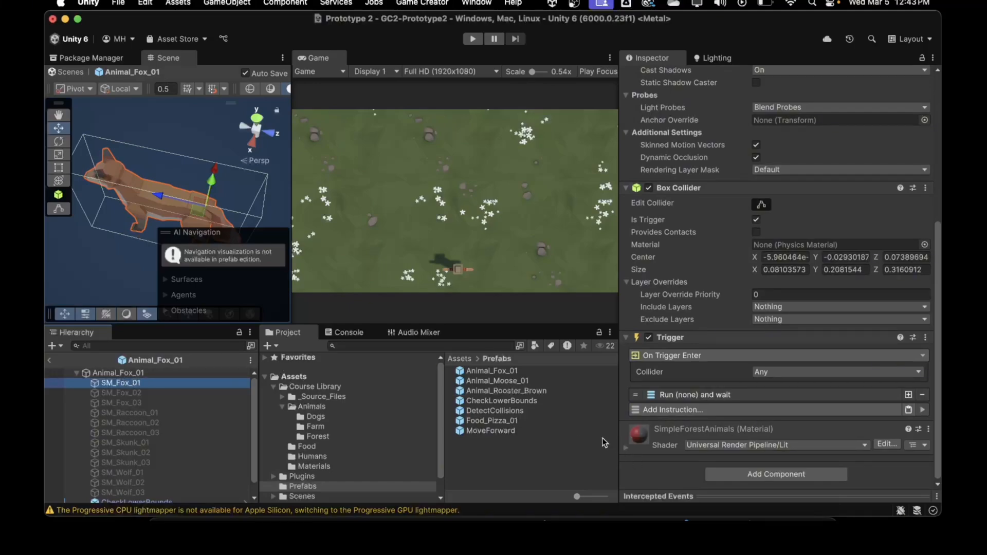
{"action": "left_click", "coordinate": [676, 395]}
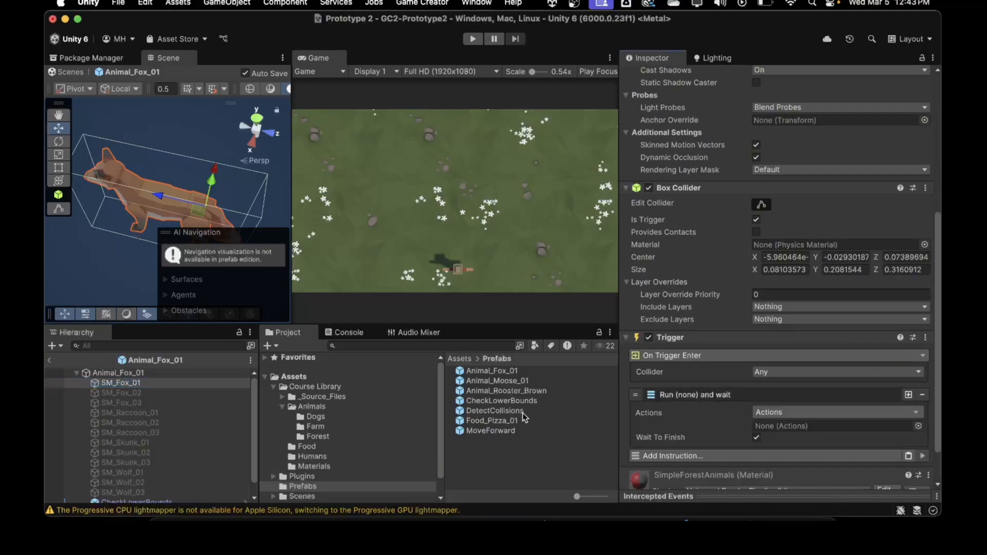
{"action": "left_click_drag", "start_coordinate": [493, 410], "coordinate": [773, 424]}
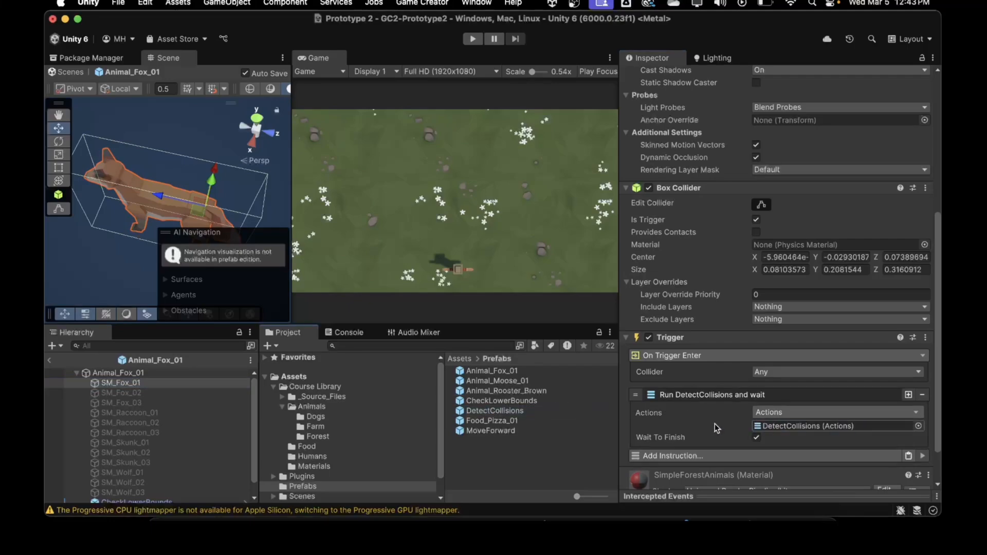
{"action": "left_click", "coordinate": [695, 395]}
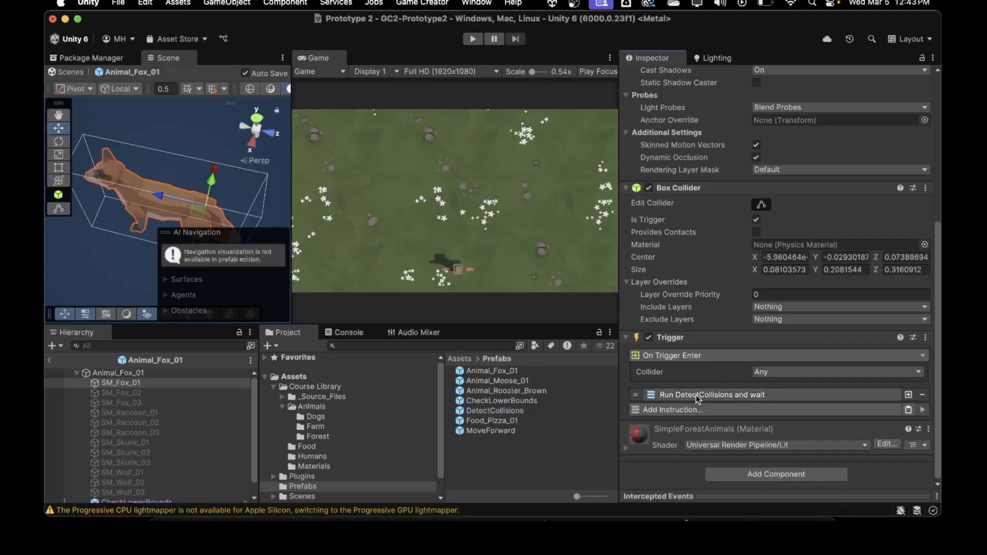
Step: Open the Animal_Moose_01 prefab and add a Trigger component to its SM_Moose_Male_01 object
{"action": "left_click", "coordinate": [477, 380]}
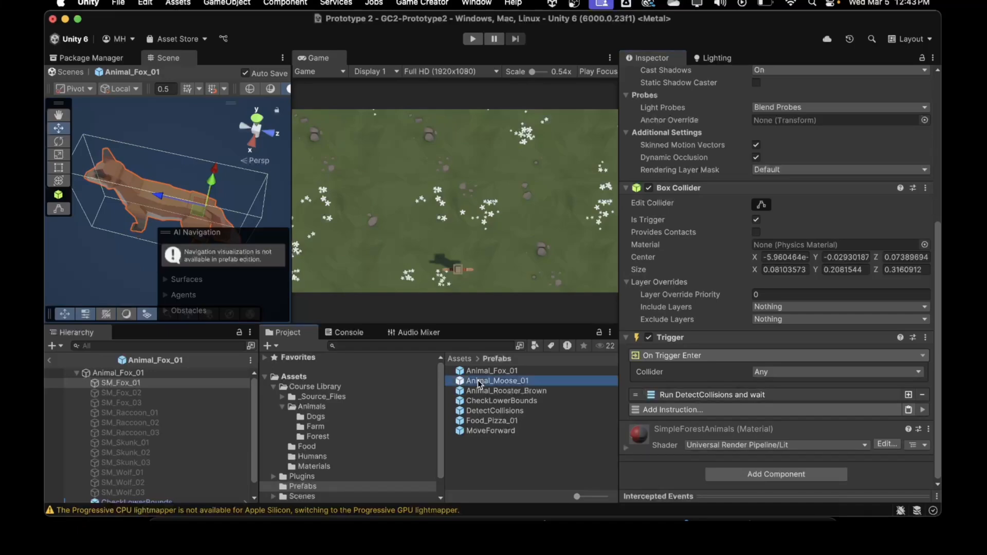
{"action": "double_click", "coordinate": [478, 380]}
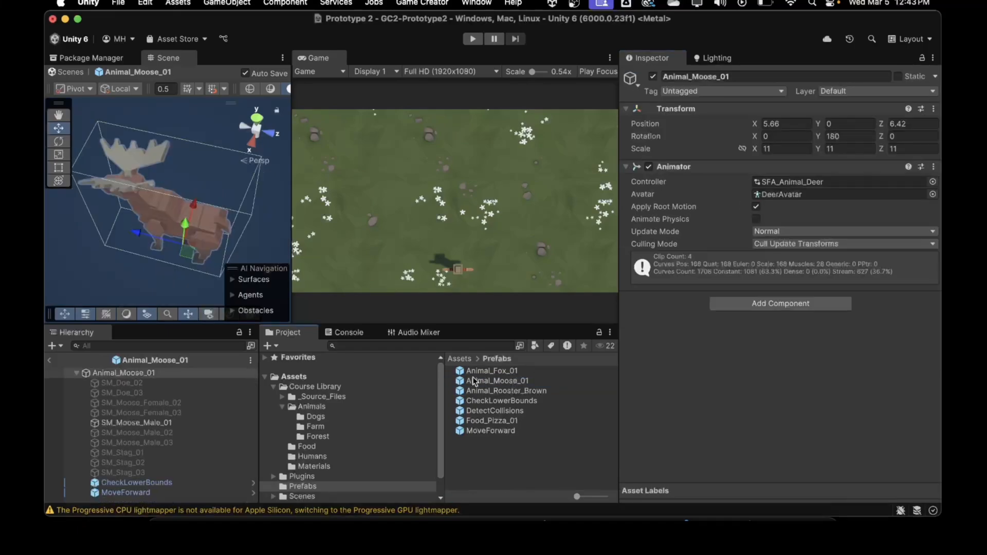
{"action": "left_click", "coordinate": [132, 422]}
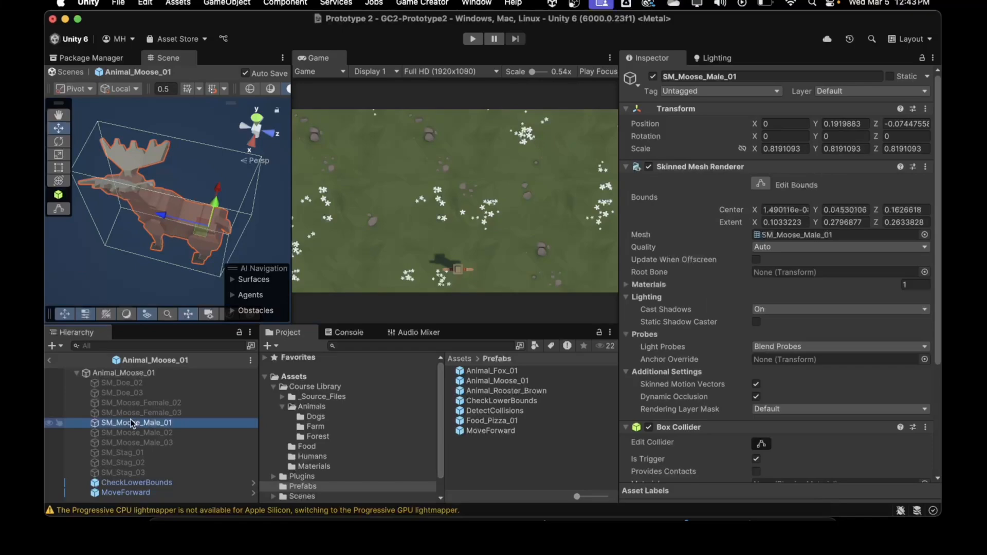
{"action": "scroll", "coordinate": [698, 424], "scroll_direction": "down", "scroll_amount": 5}
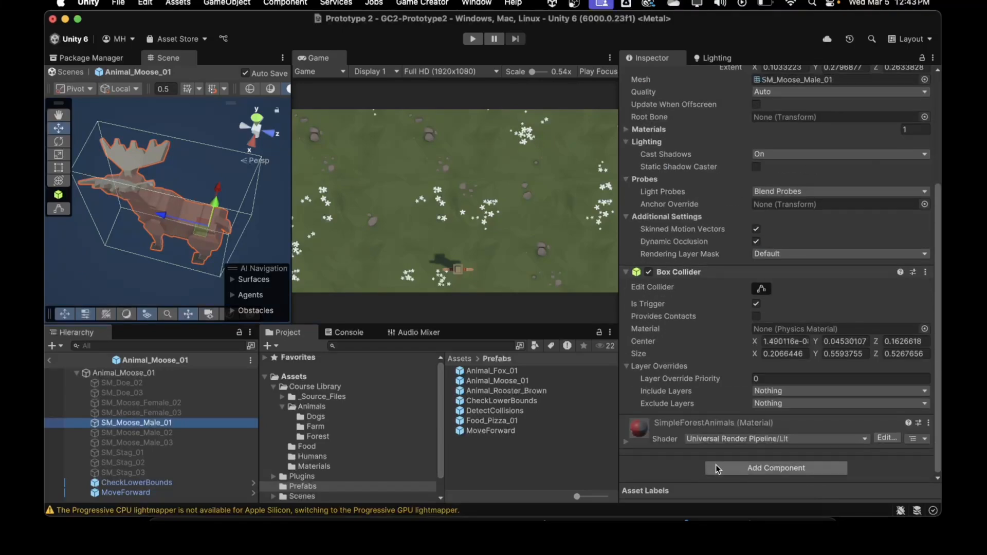
{"action": "scroll", "coordinate": [712, 434], "scroll_direction": "up", "scroll_amount": 1}
{"action": "scroll", "coordinate": [712, 435], "scroll_direction": "down", "scroll_amount": 1}
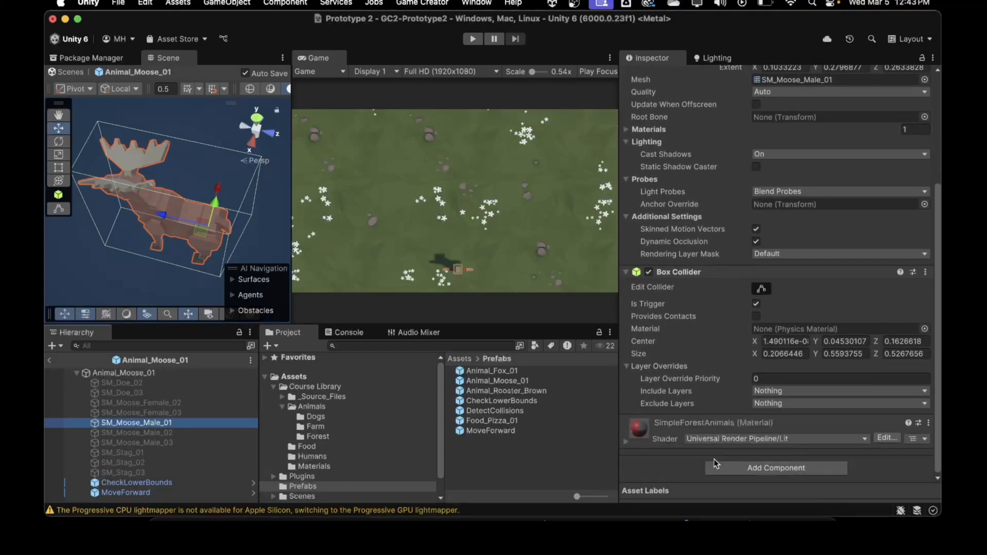
{"action": "left_click", "coordinate": [716, 467]}
{"action": "type", "text": "trigger"}
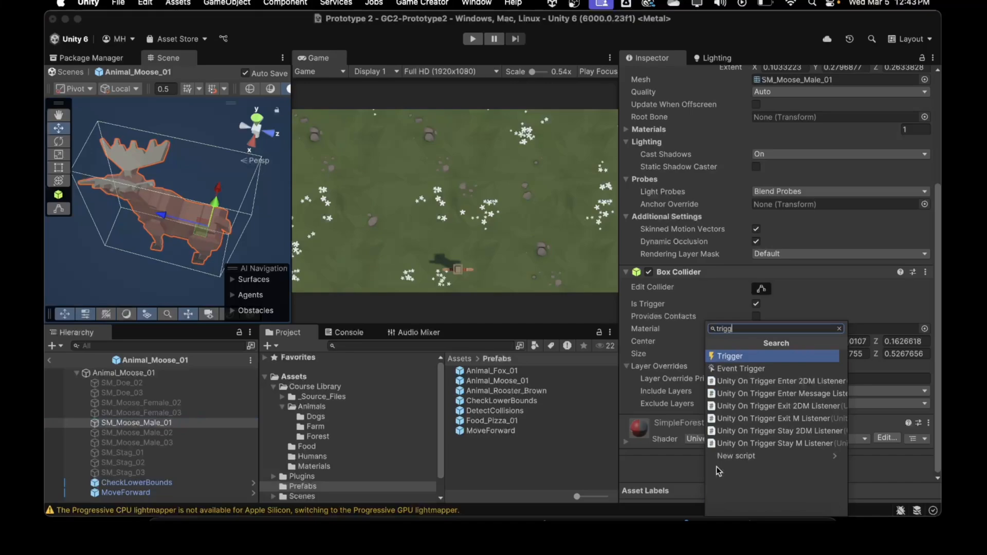
{"action": "key", "text": "Return"}
Step: Set the event of SM_Moose_Male_01's Trigger component to the Physics event On Trigger Enter
{"action": "scroll", "coordinate": [704, 431], "scroll_direction": "down", "scroll_amount": 2}
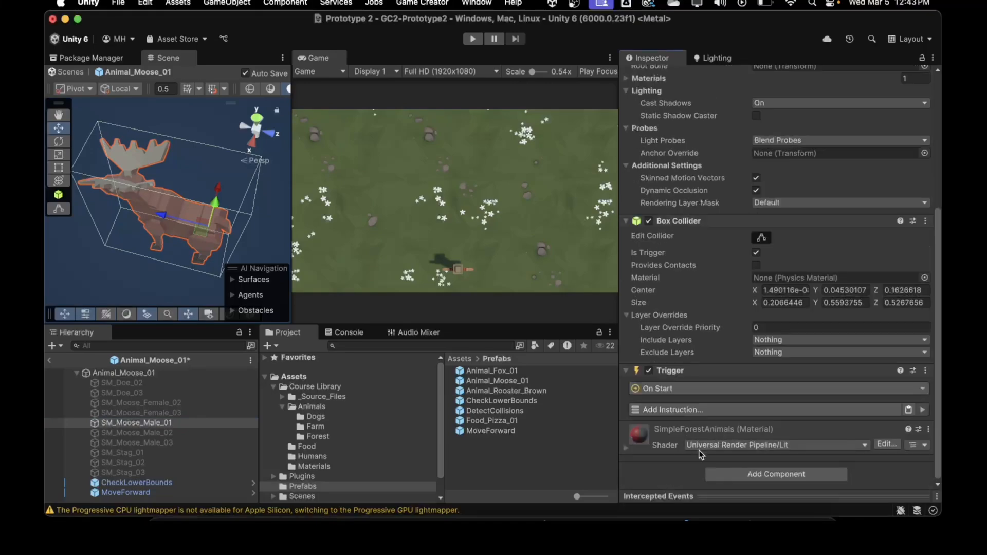
{"action": "left_click", "coordinate": [677, 387]}
{"action": "left_click", "coordinate": [673, 282]}
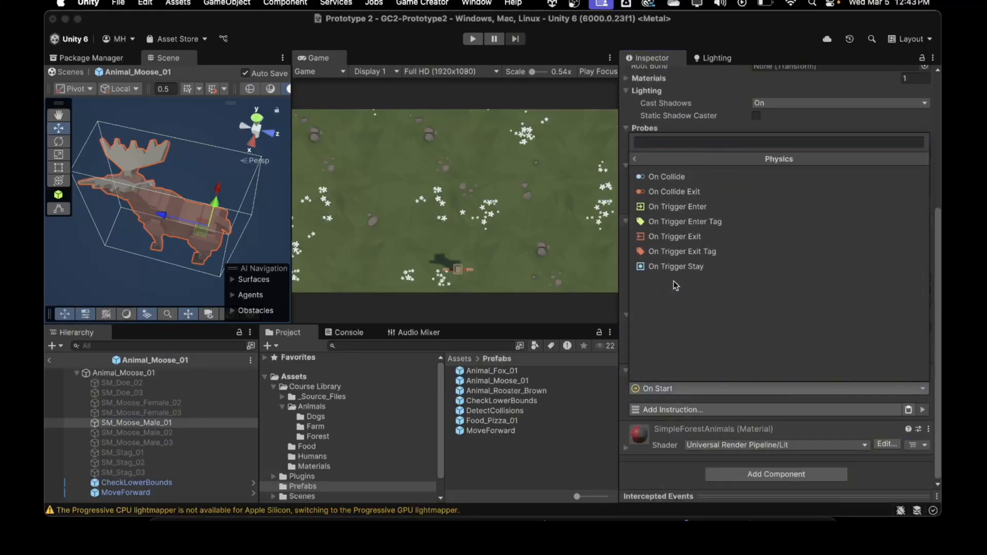
{"action": "left_click", "coordinate": [677, 207]}
{"action": "scroll", "coordinate": [720, 378], "scroll_direction": "down", "scroll_amount": 1}
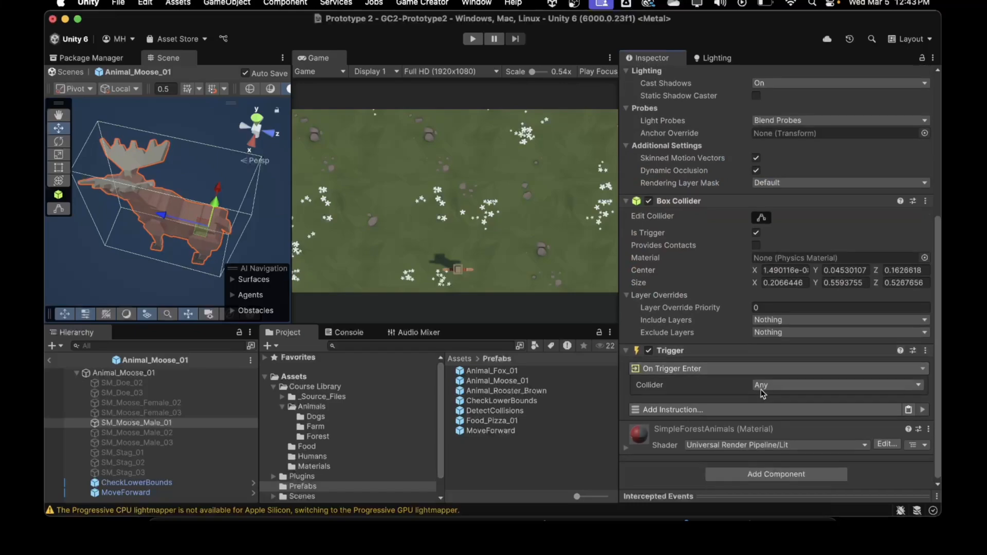
Step: Add a Run Actions instruction with the DetectCollisions prefab to the moose's trigger and return to the scene
{"action": "left_click", "coordinate": [678, 410]}
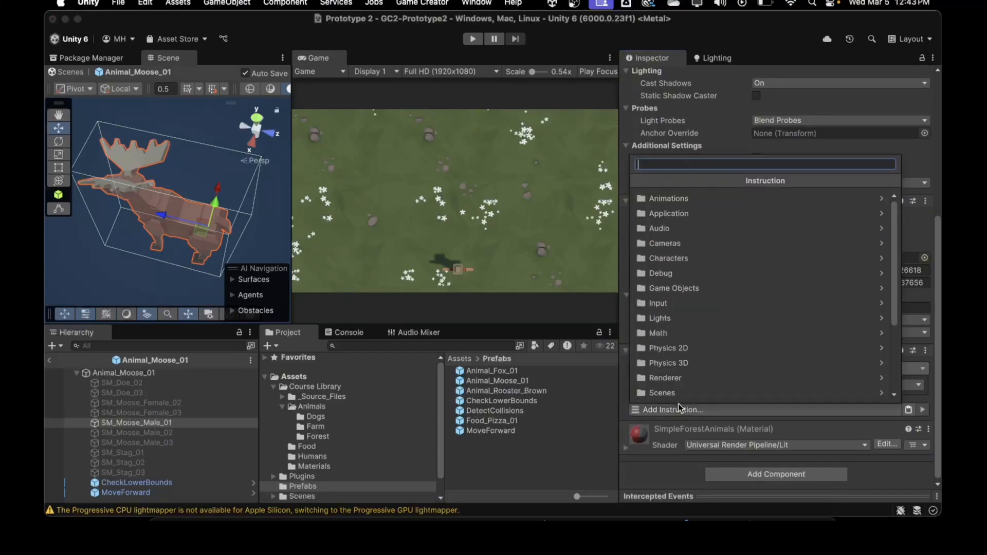
{"action": "type", "text": "run"}
{"action": "left_click", "coordinate": [688, 228]}
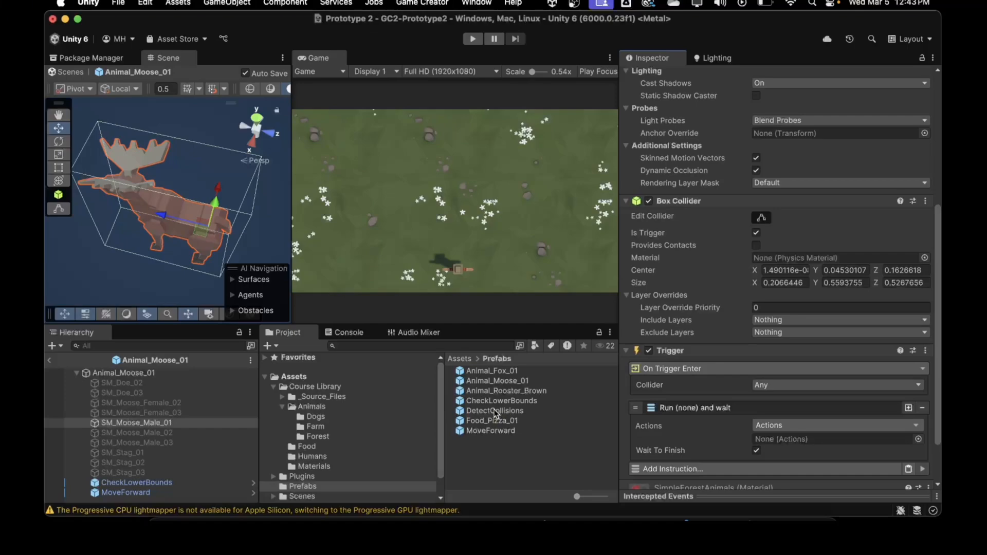
{"action": "left_click_drag", "start_coordinate": [495, 413], "coordinate": [801, 440]}
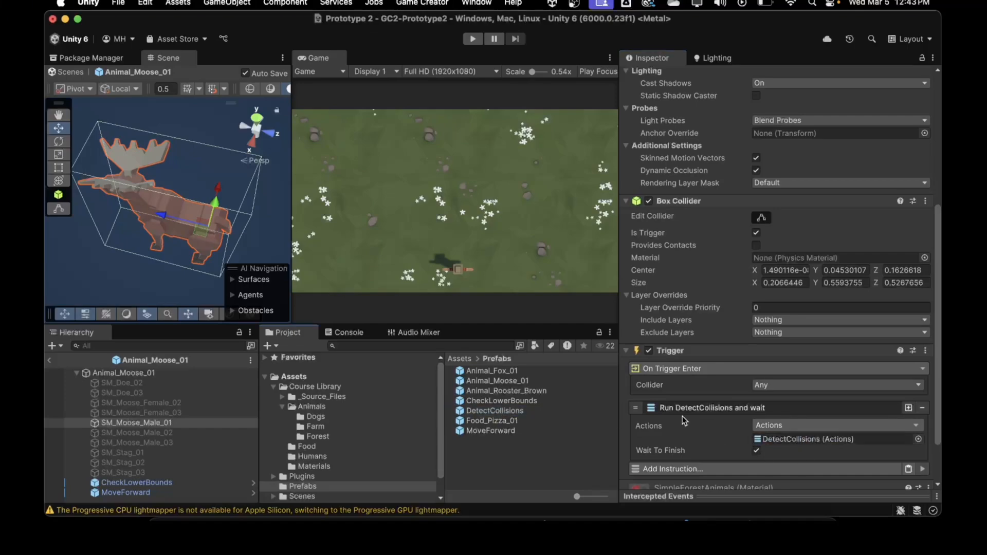
{"action": "left_click", "coordinate": [50, 361]}
Step: Open the Animal_Rooster_Brown prefab and add a Trigger component to its SA_Animals_Rooster_Brown object
{"action": "left_click", "coordinate": [484, 392]}
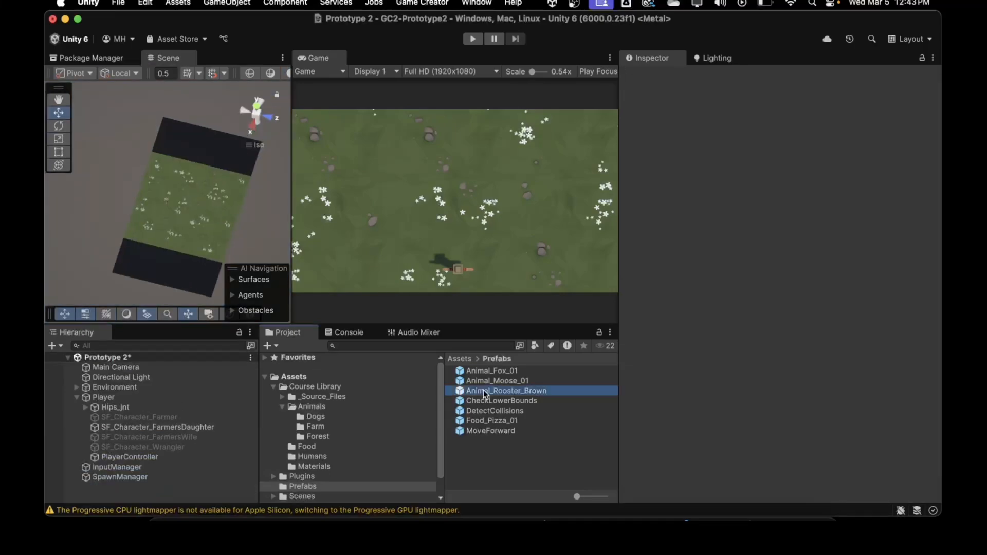
{"action": "double_click", "coordinate": [451, 389]}
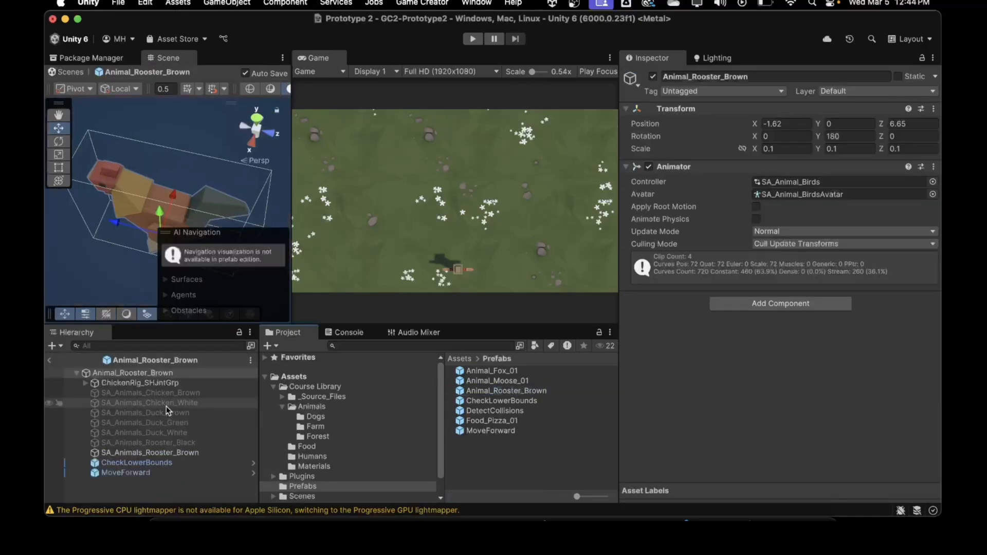
{"action": "left_click", "coordinate": [123, 450]}
{"action": "scroll", "coordinate": [691, 390], "scroll_direction": "down", "scroll_amount": 5}
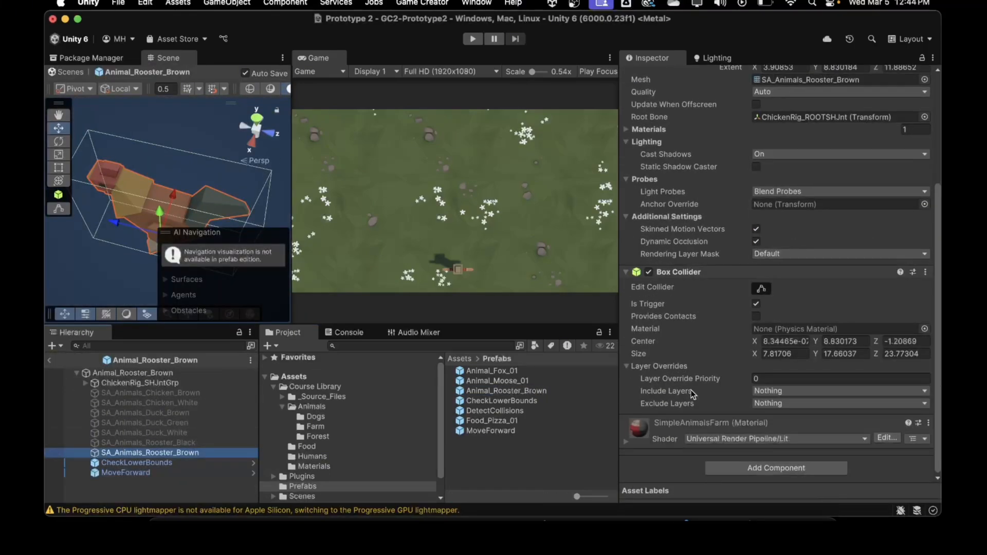
{"action": "left_click", "coordinate": [710, 470]}
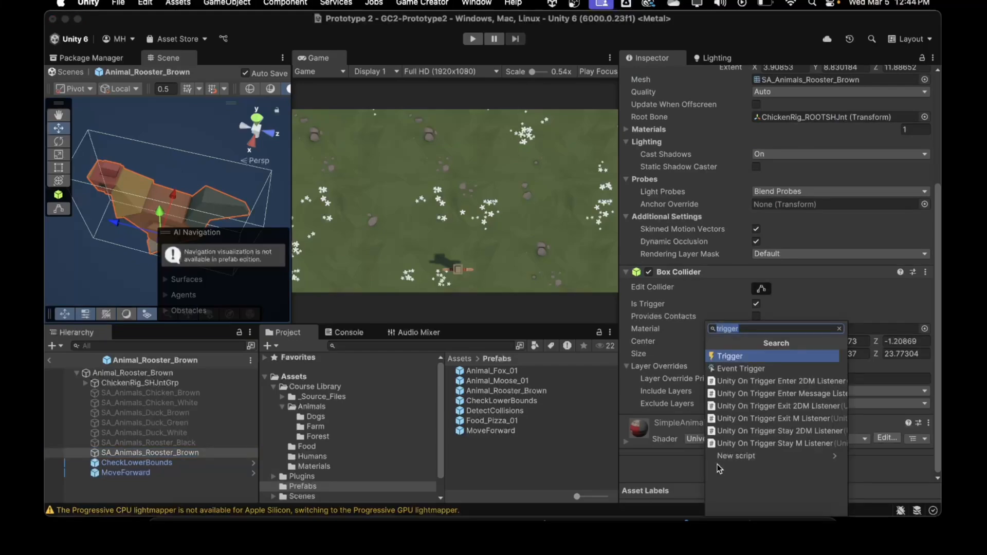
{"action": "key", "text": "Return"}
Step: Set the rooster's Trigger event to On Trigger Enter, keeping its Collider option at Any
{"action": "left_click", "coordinate": [680, 441]}
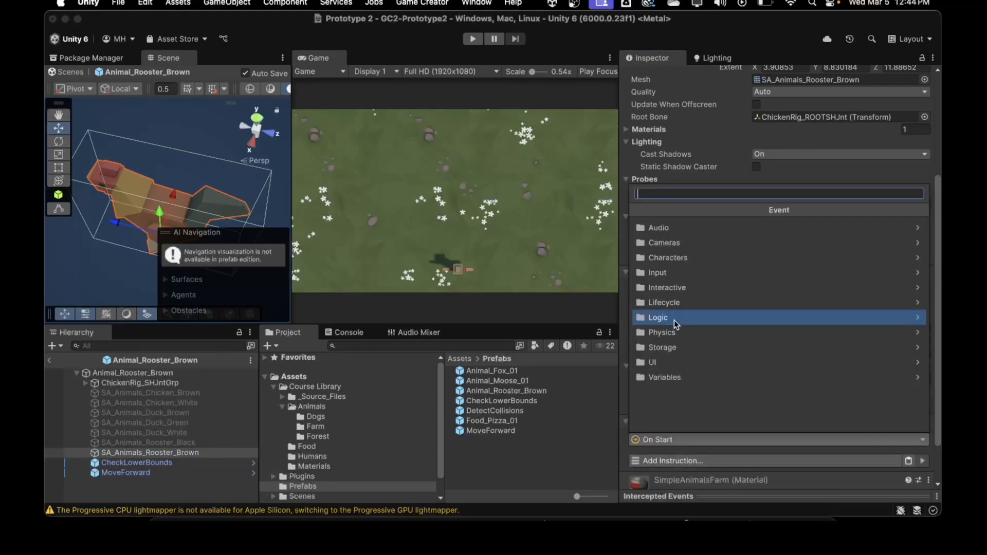
{"action": "left_click", "coordinate": [673, 331]}
{"action": "left_click", "coordinate": [683, 260]}
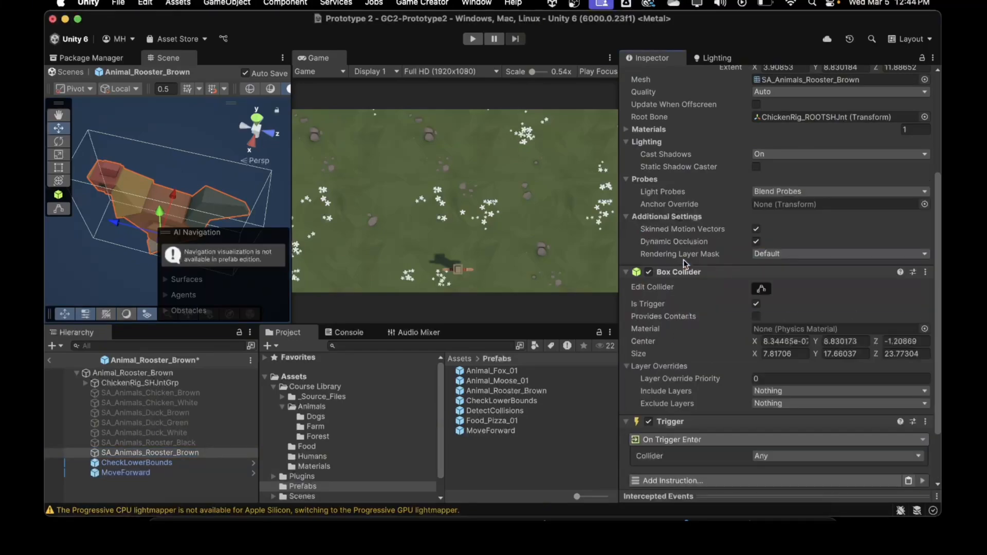
{"action": "scroll", "coordinate": [688, 397], "scroll_direction": "down", "scroll_amount": 5}
{"action": "left_click", "coordinate": [766, 386]}
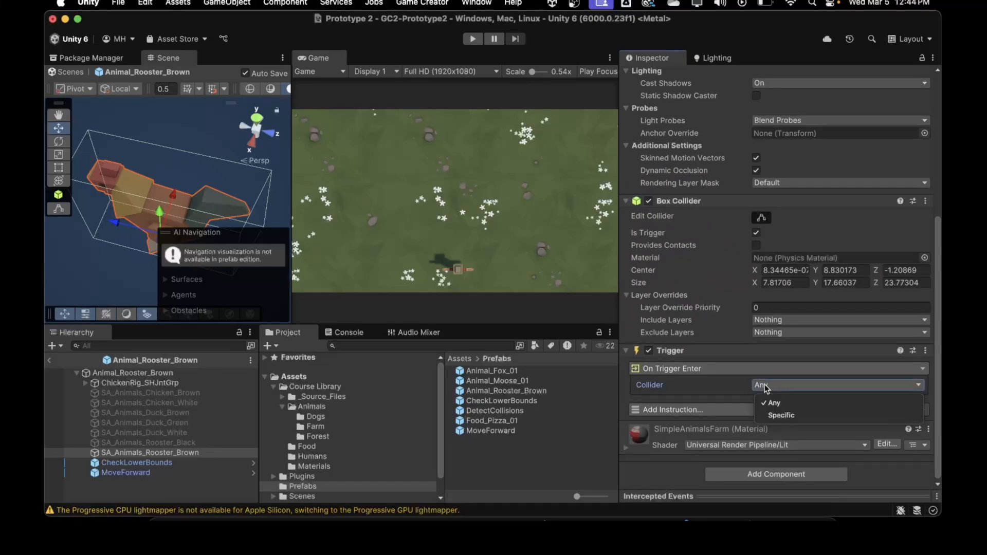
{"action": "left_click", "coordinate": [711, 410]}
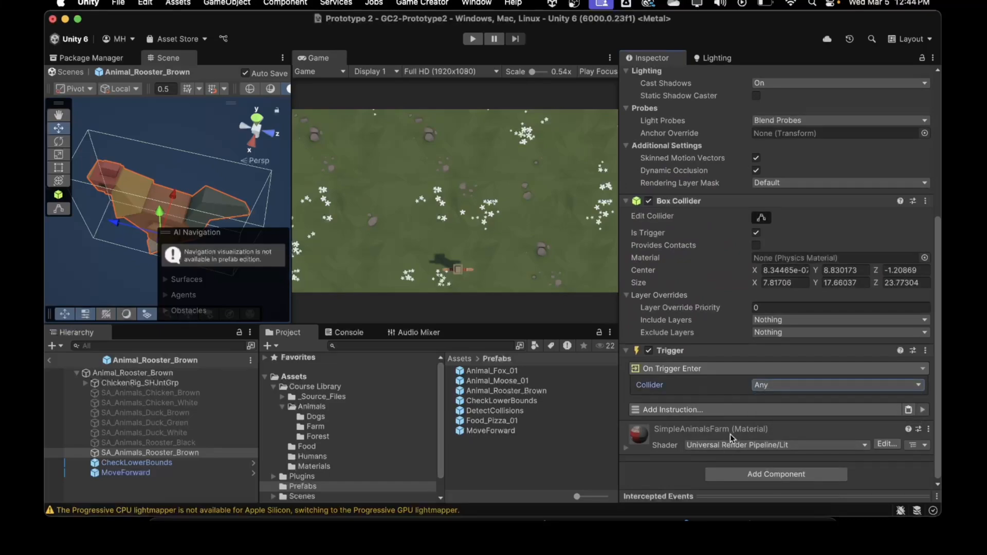
Step: Add a Run Actions instruction with the DetectCollisions prefab to the rooster's trigger and return to the scene
{"action": "left_click", "coordinate": [721, 410]}
{"action": "type", "text": "run"}
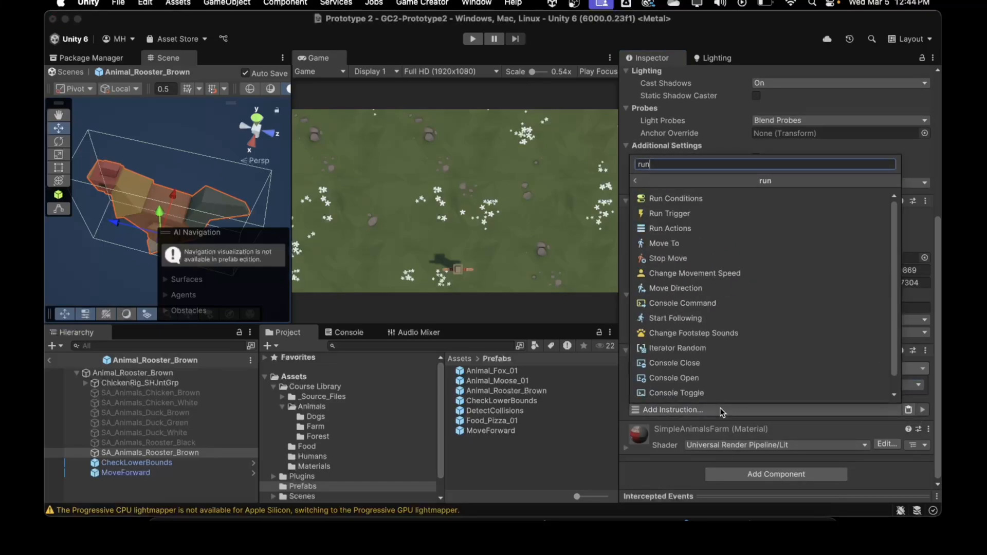
{"action": "left_click", "coordinate": [678, 229]}
{"action": "scroll", "coordinate": [714, 399], "scroll_direction": "down", "scroll_amount": 3}
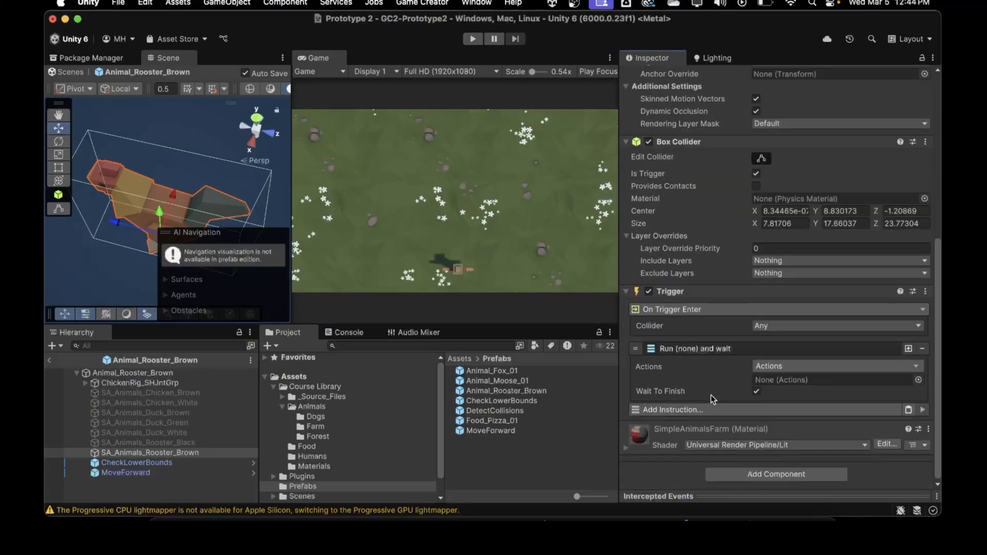
{"action": "left_click_drag", "start_coordinate": [506, 412], "coordinate": [788, 381]}
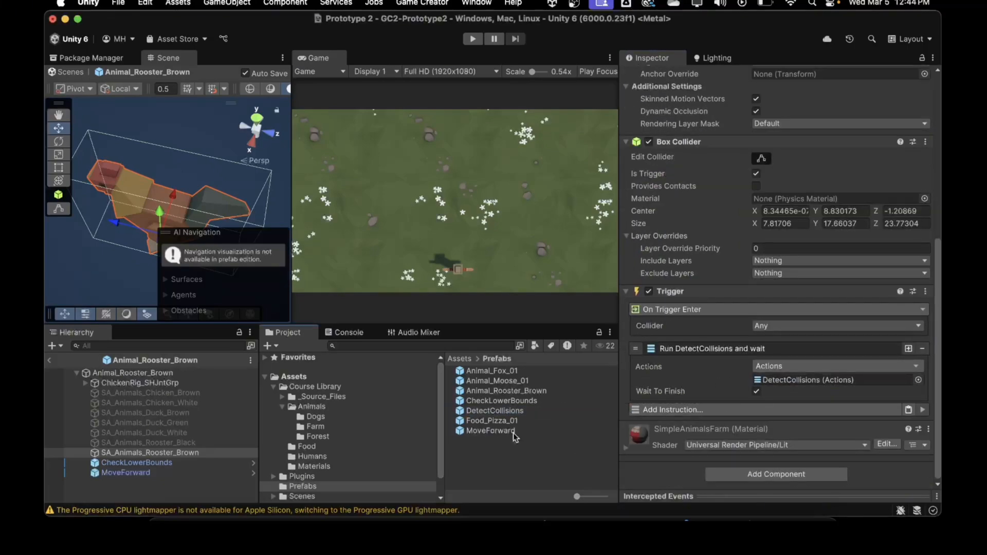
{"action": "left_click", "coordinate": [50, 361]}
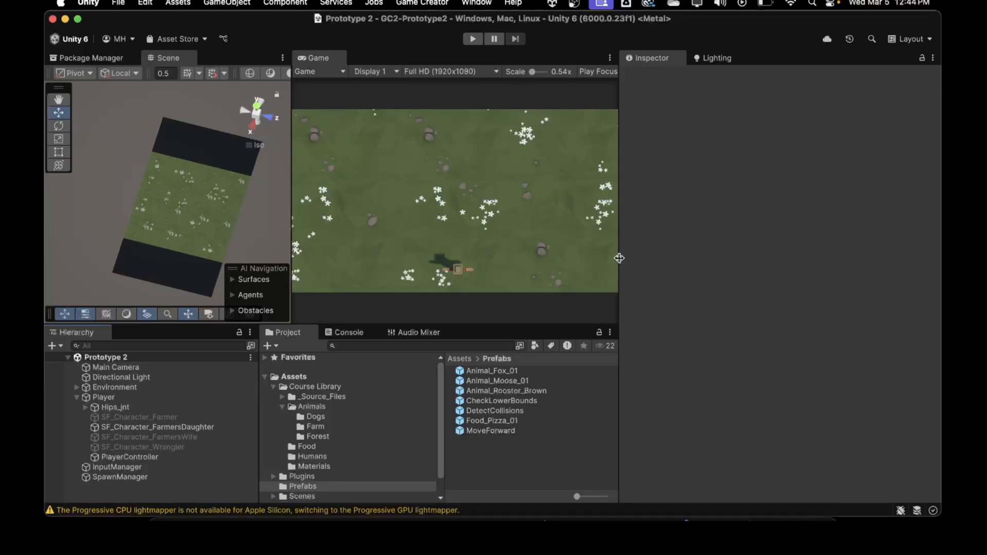
Step: Playtest the scene in an enlarged Game view, moving the player sideways and launching pizzas at the spawned animals, and end play mode
{"action": "left_click_drag", "start_coordinate": [620, 258], "coordinate": [724, 261]}
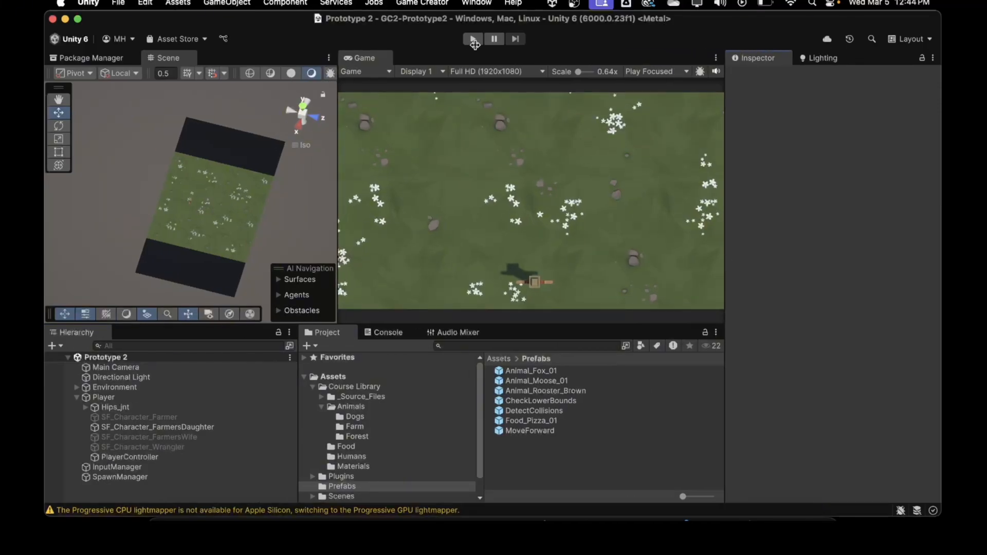
{"action": "left_click", "coordinate": [472, 39]}
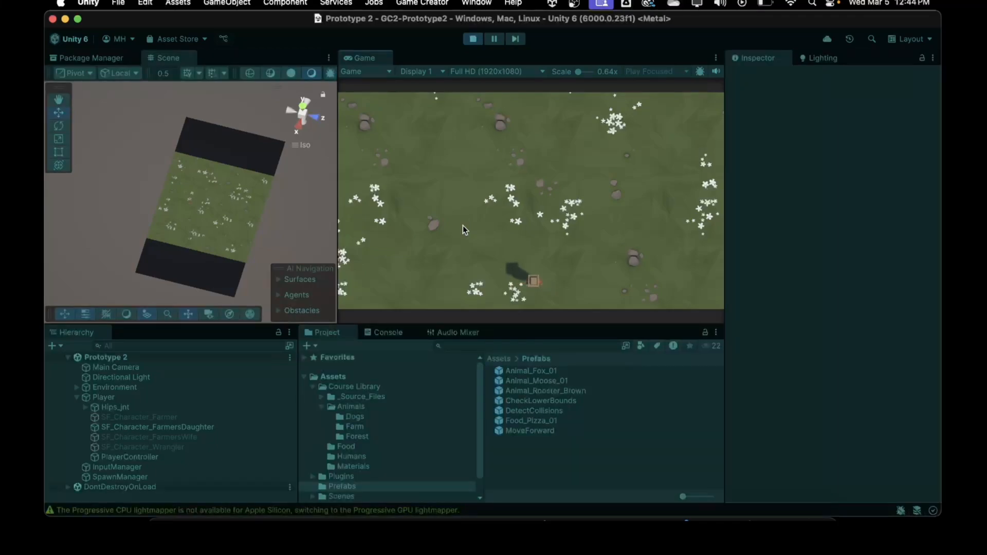
{"action": "key", "text": "Left"}
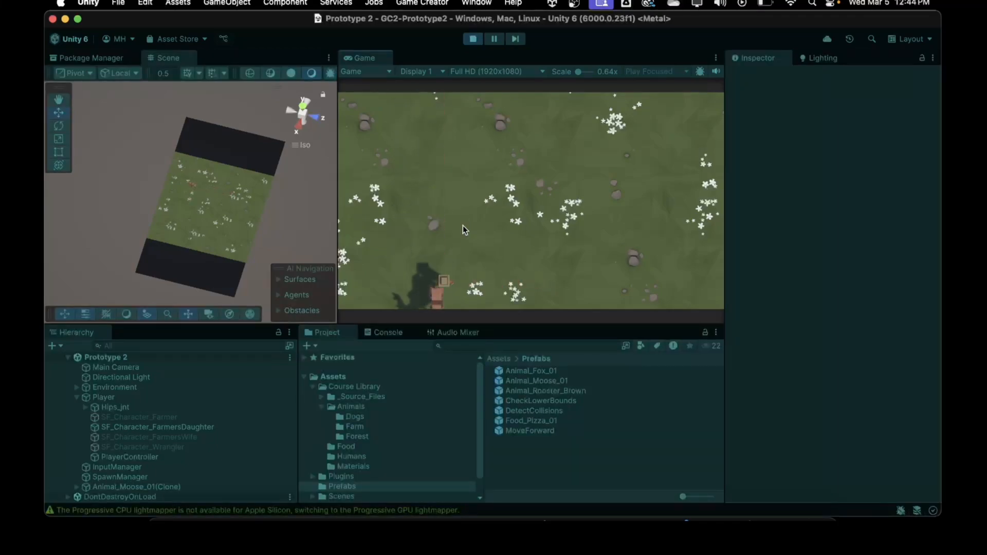
{"action": "key", "text": "Right"}
{"action": "key", "text": "space"}
{"action": "key", "text": "space"}
{"action": "key", "text": "space"}
{"action": "key", "text": "Left"}
{"action": "key", "text": "space"}
{"action": "key", "text": "space"}
{"action": "key", "text": "space"}
{"action": "key", "text": "space"}
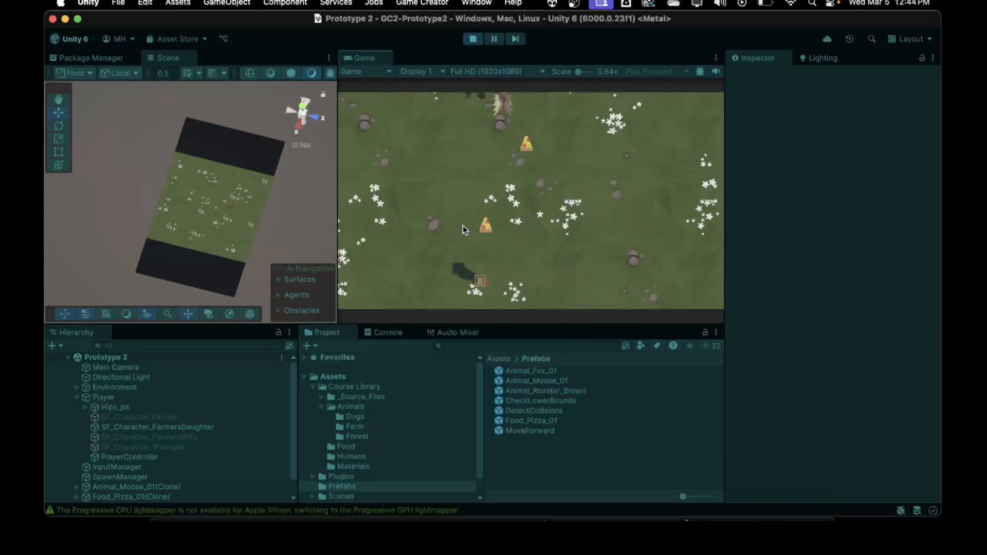
{"action": "key", "text": "Right"}
{"action": "key", "text": "space"}
{"action": "key", "text": "space"}
{"action": "key", "text": "Left"}
{"action": "key", "text": "Right"}
{"action": "key", "text": "space"}
{"action": "key", "text": "space"}
{"action": "key", "text": "space"}
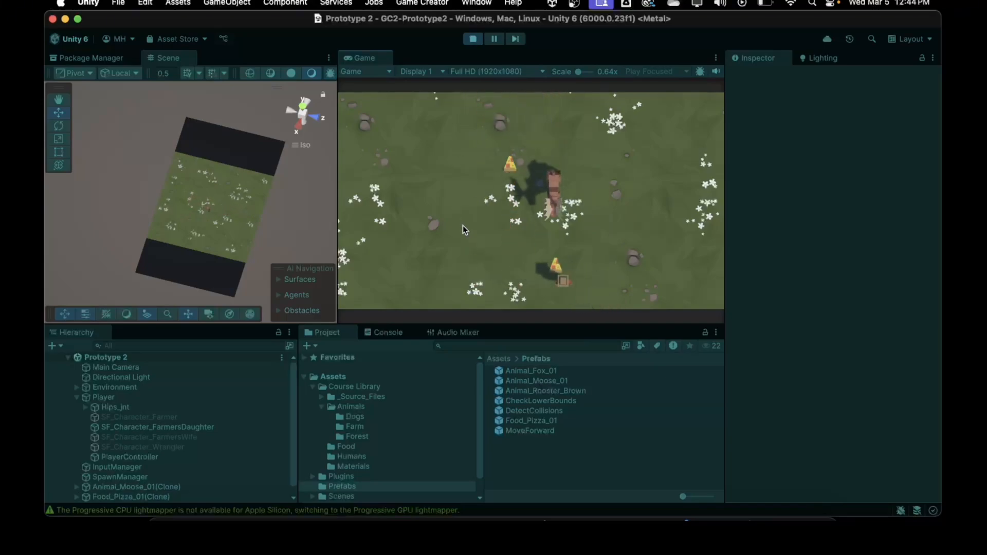
{"action": "key", "text": "Left"}
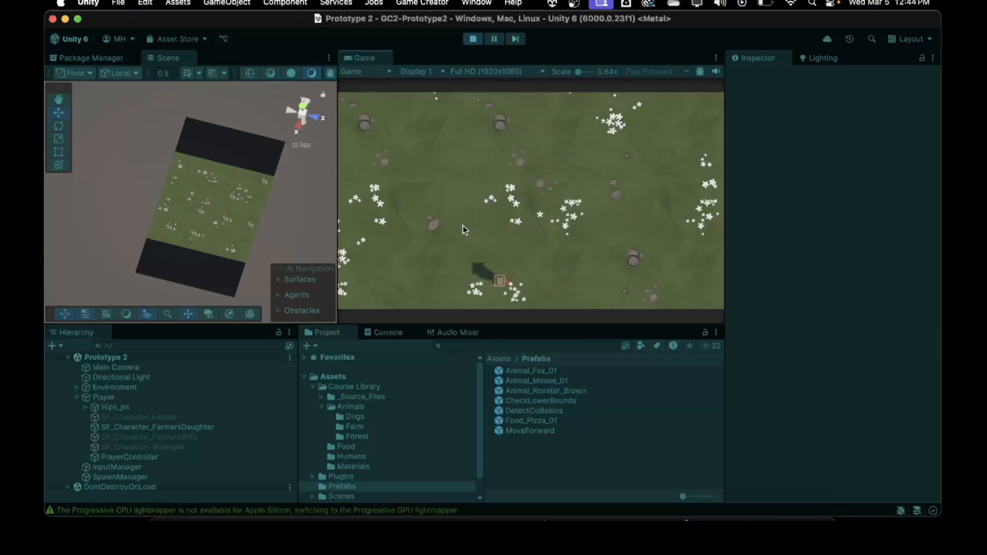
{"action": "key", "text": "Right"}
{"action": "key", "text": "space"}
{"action": "key", "text": "Left"}
{"action": "key", "text": "Right"}
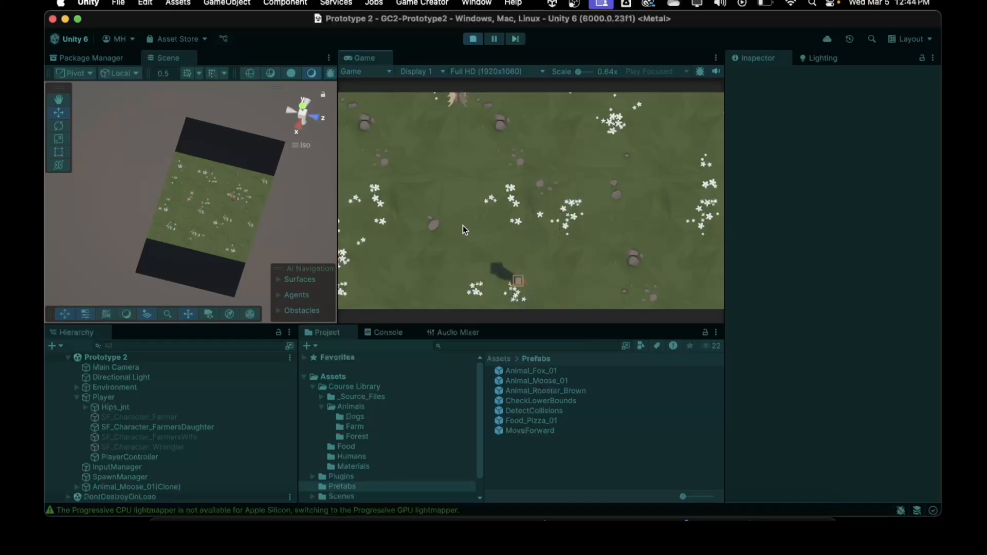
{"action": "key", "text": "Left"}
{"action": "key", "text": "Right"}
{"action": "key", "text": "Left"}
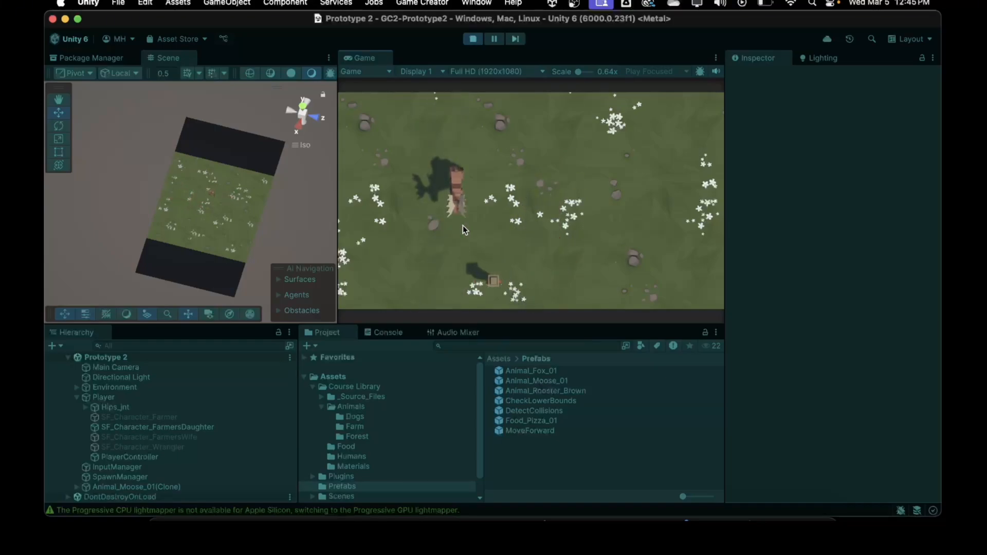
{"action": "key", "text": "space"}
{"action": "key", "text": "space"}
{"action": "key", "text": "Right"}
{"action": "key", "text": "Left"}
{"action": "key", "text": "space"}
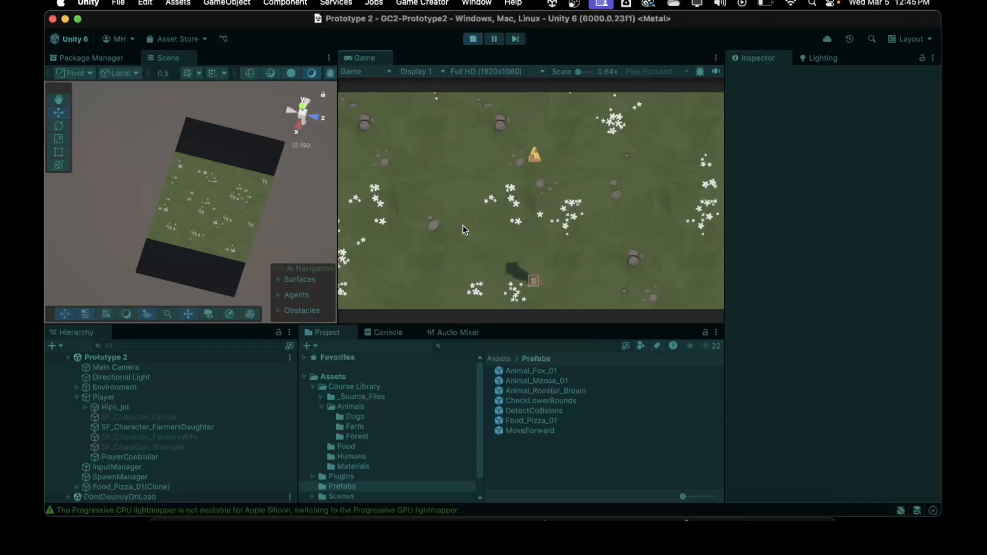
{"action": "key", "text": "Left"}
{"action": "key", "text": "Left"}
{"action": "key", "text": "Right"}
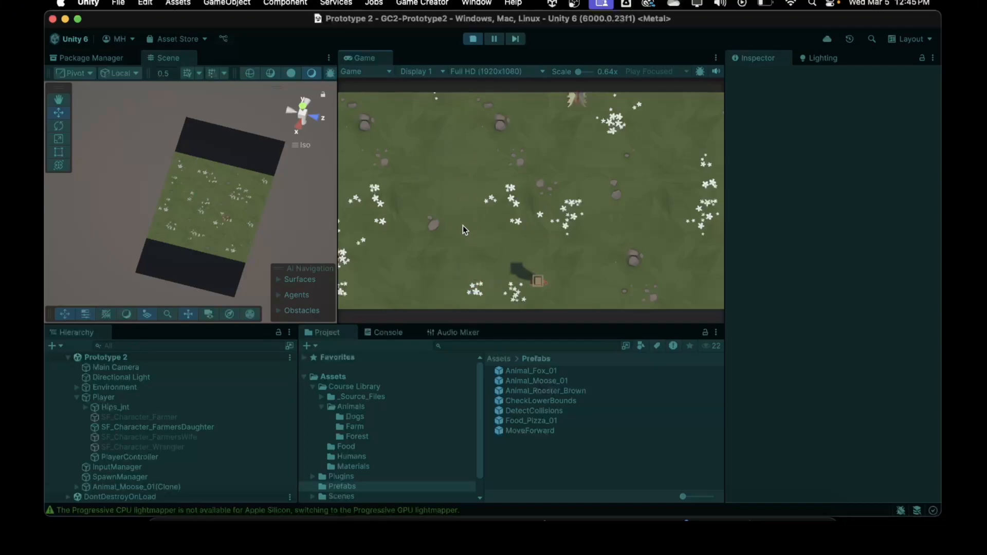
{"action": "key", "text": "Left"}
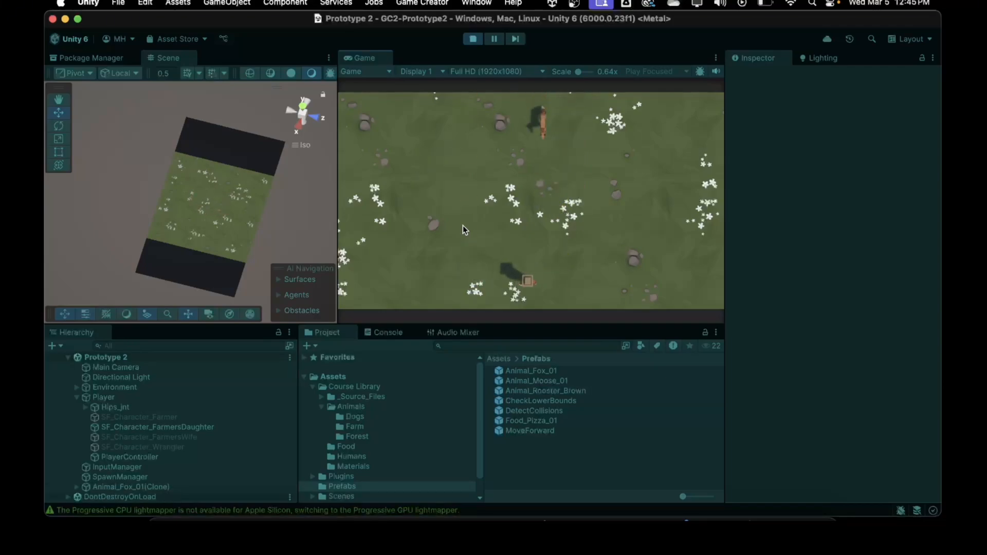
{"action": "key", "text": "Right"}
{"action": "key", "text": "space"}
{"action": "key", "text": "Right"}
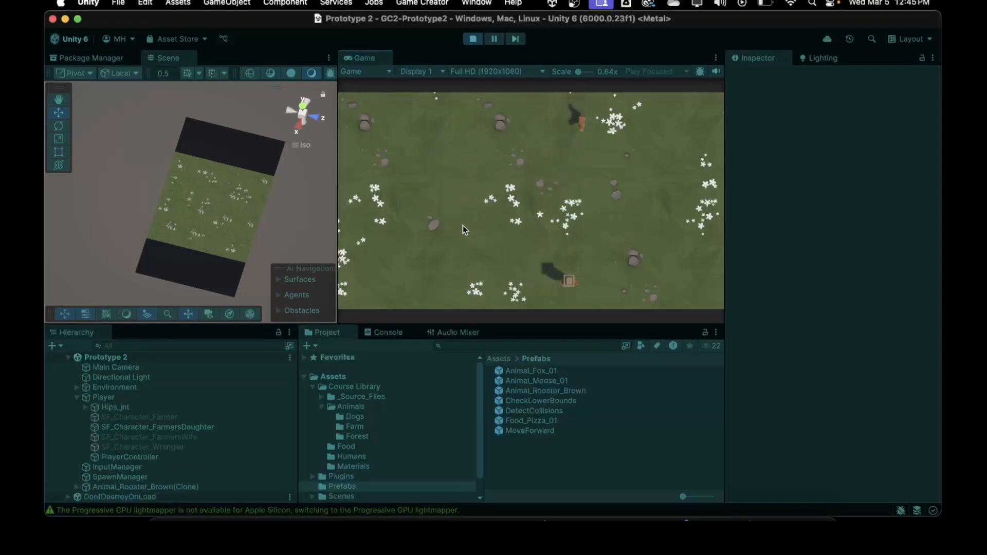
{"action": "key", "text": "space"}
{"action": "key", "text": "Left"}
{"action": "key", "text": "space"}
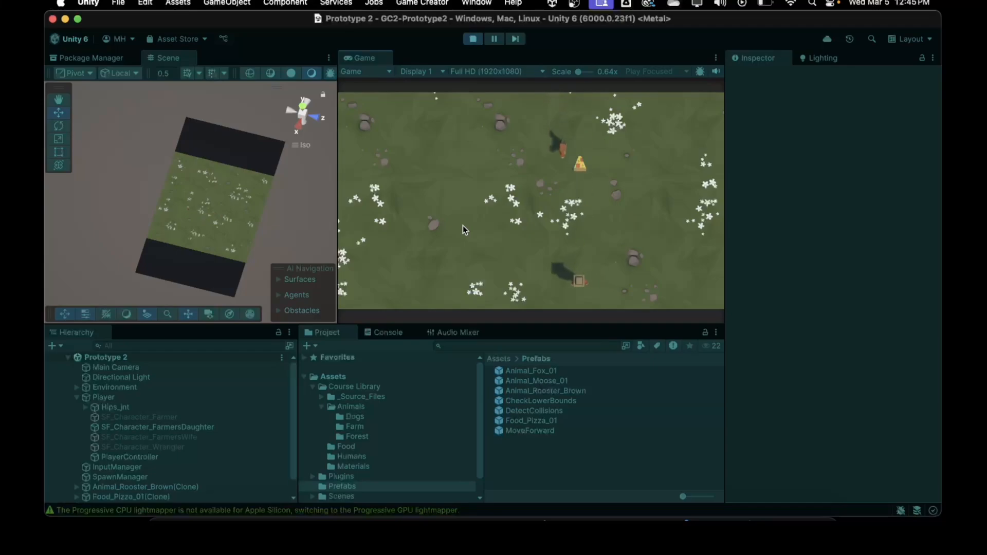
{"action": "key", "text": "Right"}
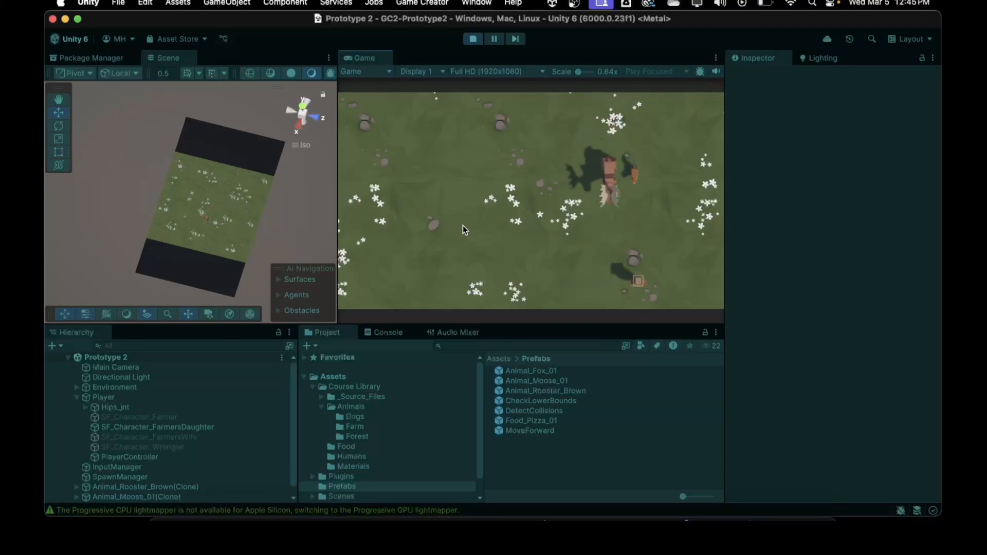
{"action": "key", "text": "space"}
{"action": "key", "text": "Left"}
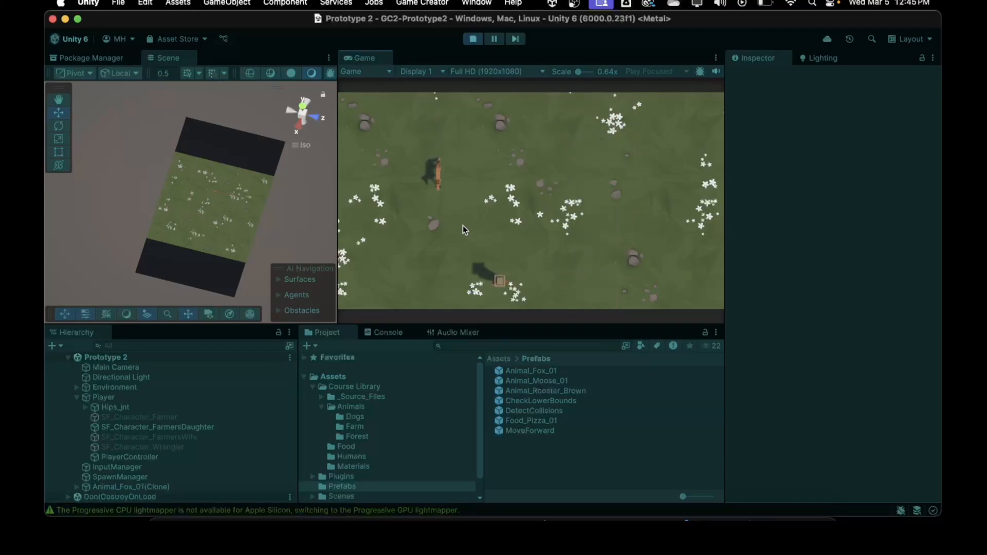
{"action": "key", "text": "space"}
{"action": "key", "text": "Right"}
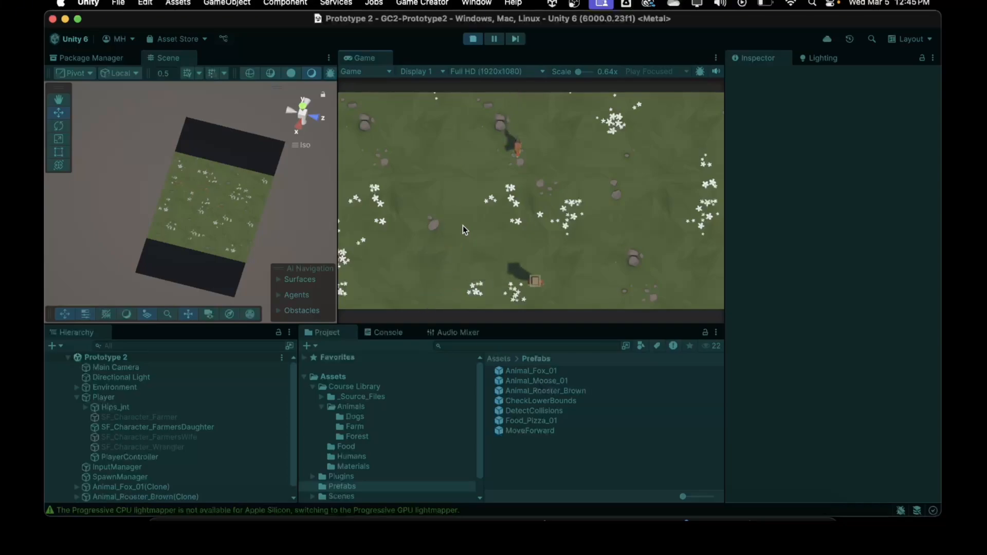
{"action": "key", "text": "space"}
{"action": "key", "text": "Right"}
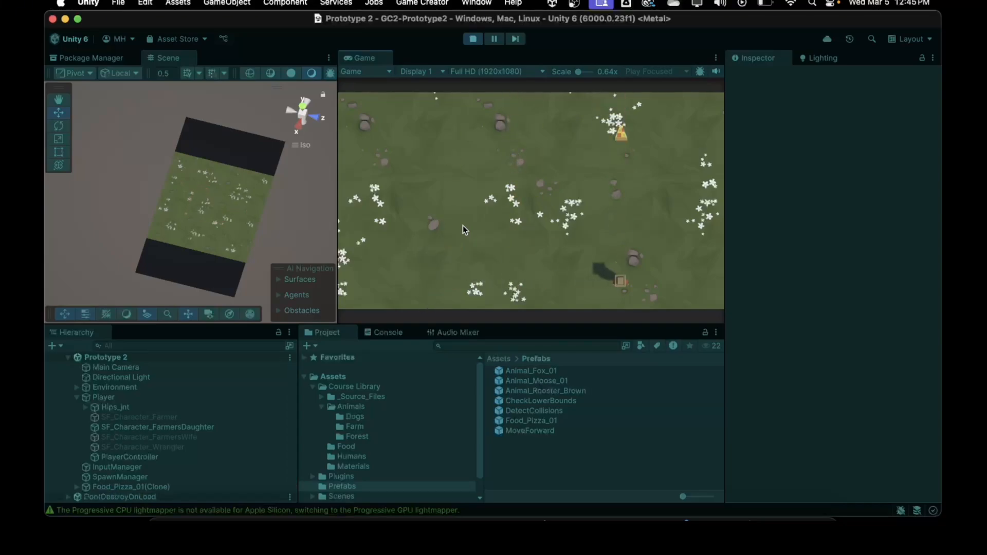
{"action": "left_click", "coordinate": [472, 39]}
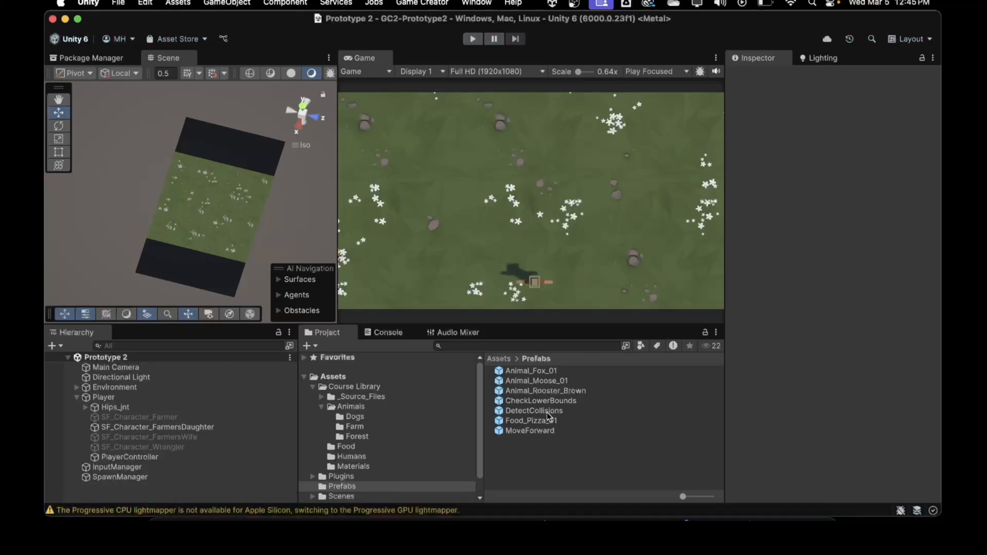
Step: In the DetectCollisions prefab, move the Destroy Last Collided instruction ahead of Destroy Parent of Self and return to the scene
{"action": "double_click", "coordinate": [526, 411]}
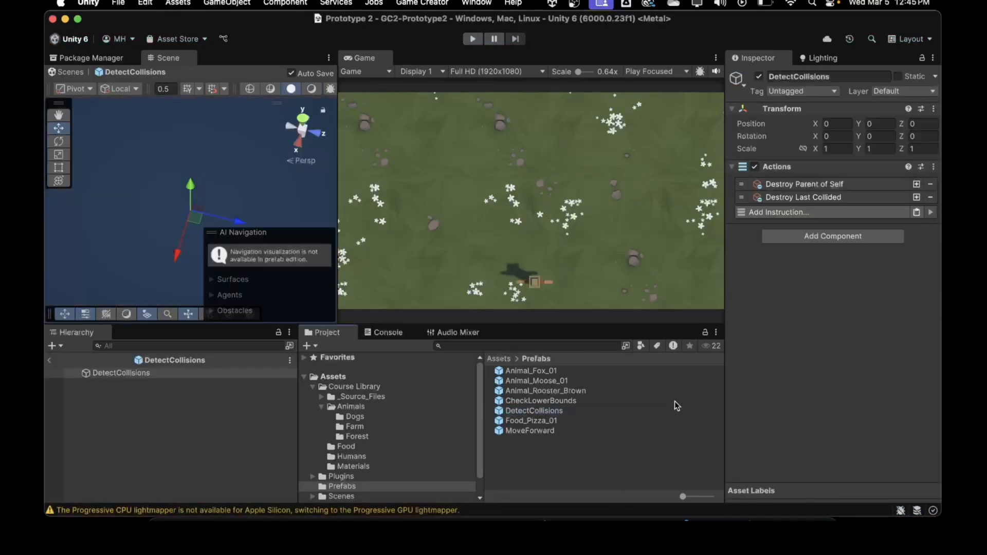
{"action": "left_click_drag", "start_coordinate": [741, 184], "coordinate": [742, 201]}
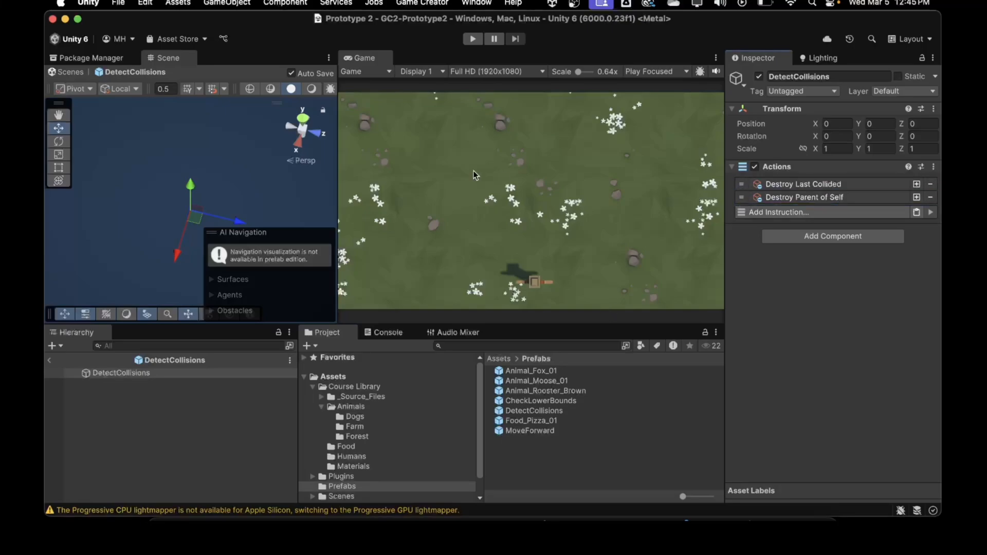
{"action": "left_click", "coordinate": [50, 360]}
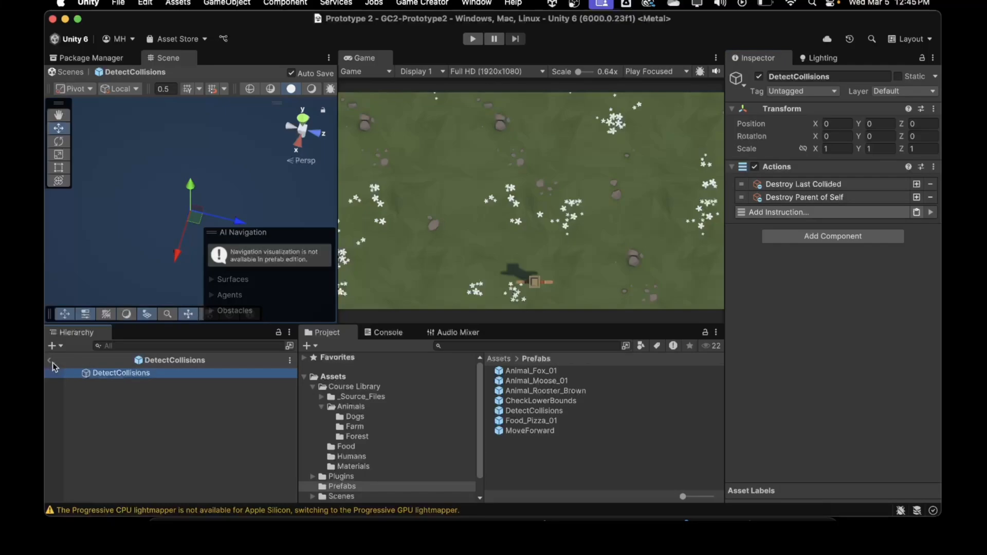
Step: Playtest the reordered destroy instructions by launching pizzas at the rooster, moose and fox, and end play mode
{"action": "left_click", "coordinate": [473, 40]}
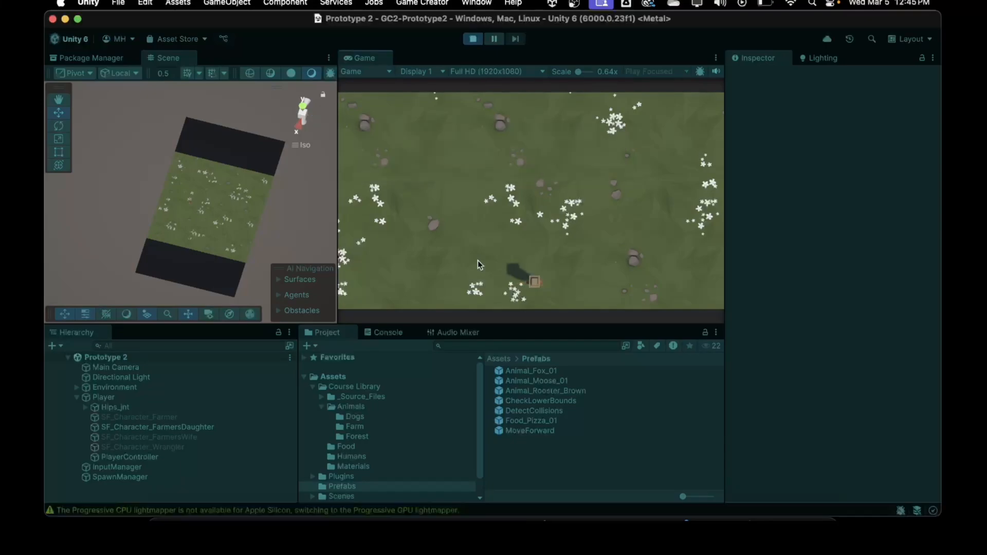
{"action": "key", "text": "Left"}
{"action": "key", "text": "Right"}
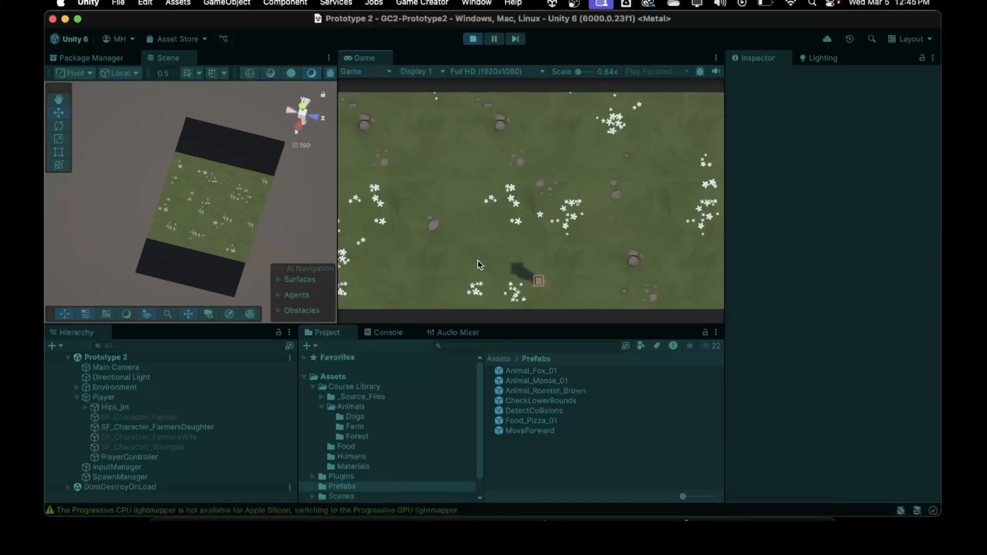
{"action": "key", "text": "space"}
{"action": "key", "text": "Left"}
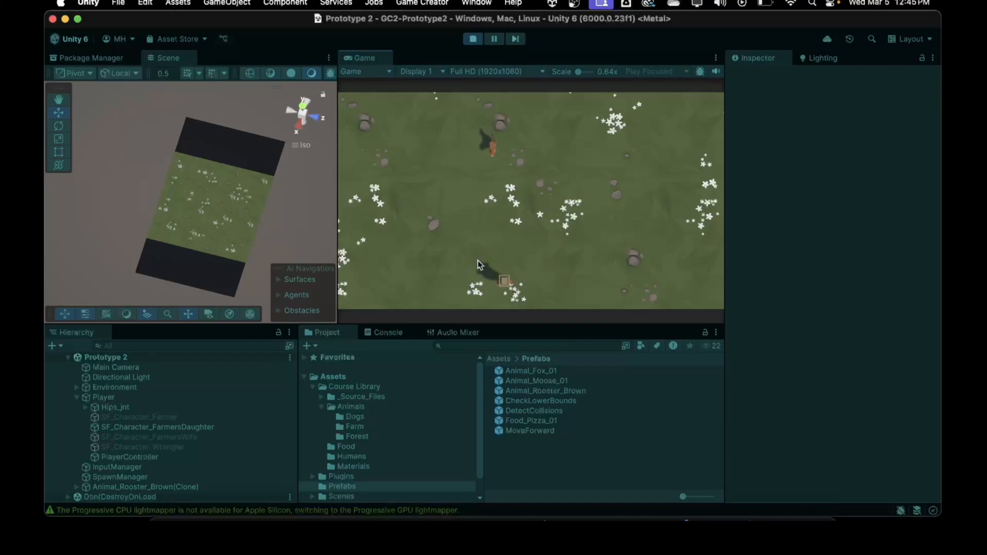
{"action": "key", "text": "space"}
{"action": "key", "text": "Left"}
{"action": "key", "text": "space"}
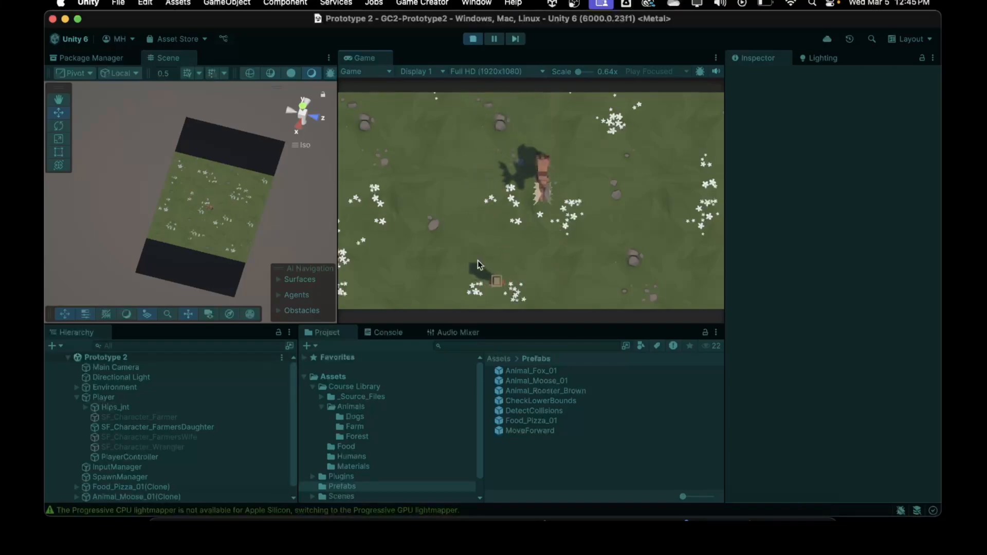
{"action": "key", "text": "Right"}
{"action": "key", "text": "space"}
{"action": "key", "text": "space"}
{"action": "key", "text": "Left"}
{"action": "key", "text": "space"}
{"action": "key", "text": "space"}
{"action": "key", "text": "Left"}
{"action": "key", "text": "Right"}
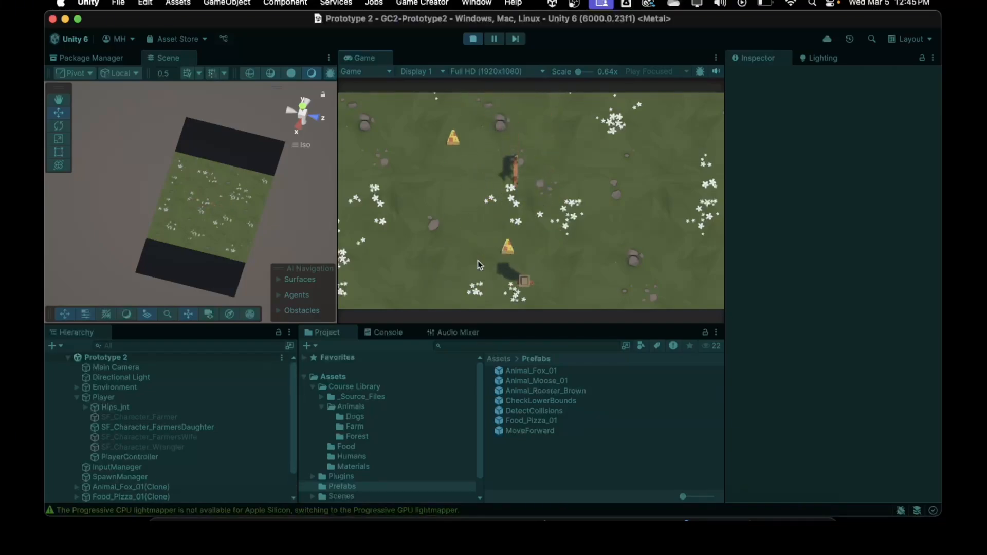
{"action": "key", "text": "space"}
{"action": "left_click", "coordinate": [472, 40]}
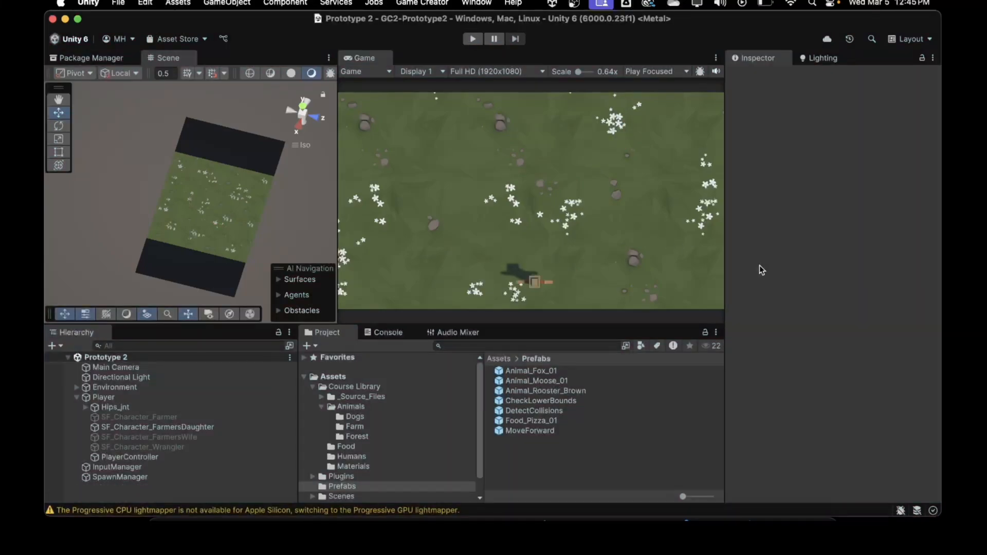
Step: In the DetectCollisions prefab, set the Destroy Last Collided instruction's Game Object to Last Trigger Enter
{"action": "double_click", "coordinate": [554, 411]}
{"action": "left_click", "coordinate": [785, 198]}
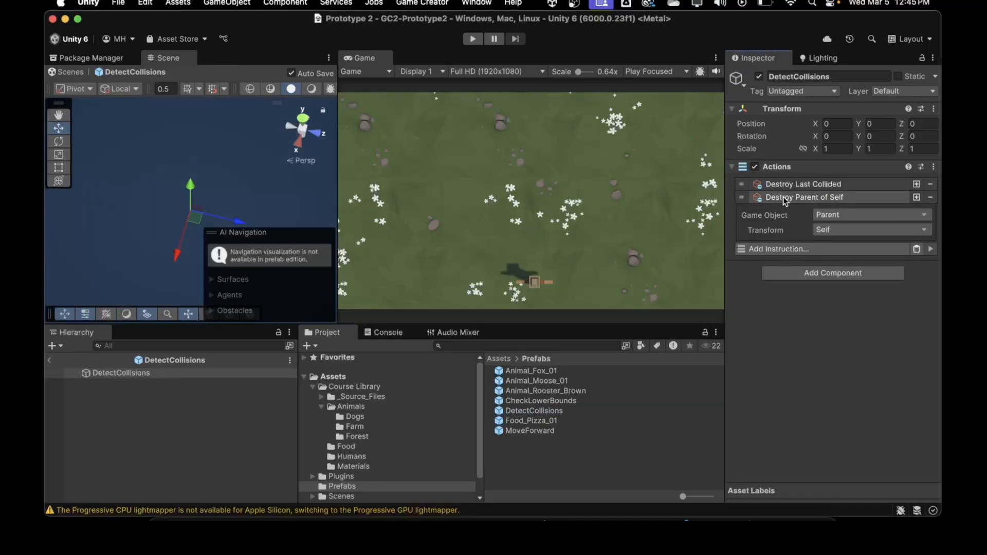
{"action": "left_click", "coordinate": [785, 198]}
{"action": "left_click", "coordinate": [792, 184]}
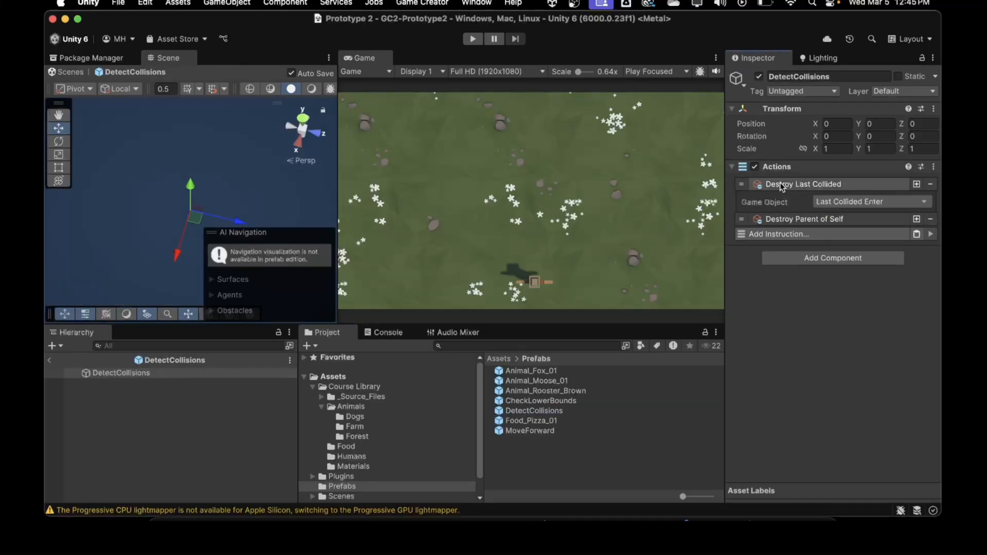
{"action": "left_click", "coordinate": [832, 205]}
{"action": "left_click", "coordinate": [837, 344]}
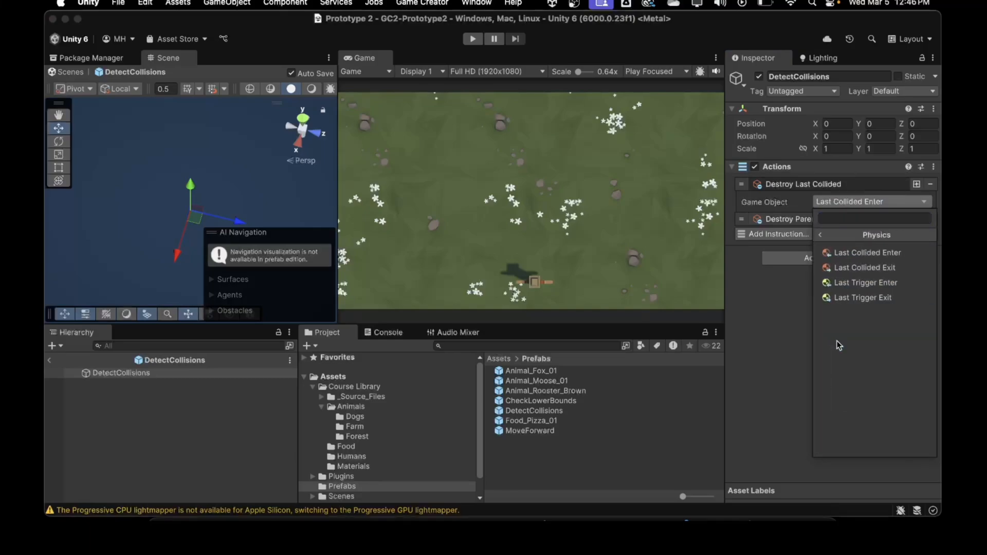
{"action": "left_click", "coordinate": [838, 283]}
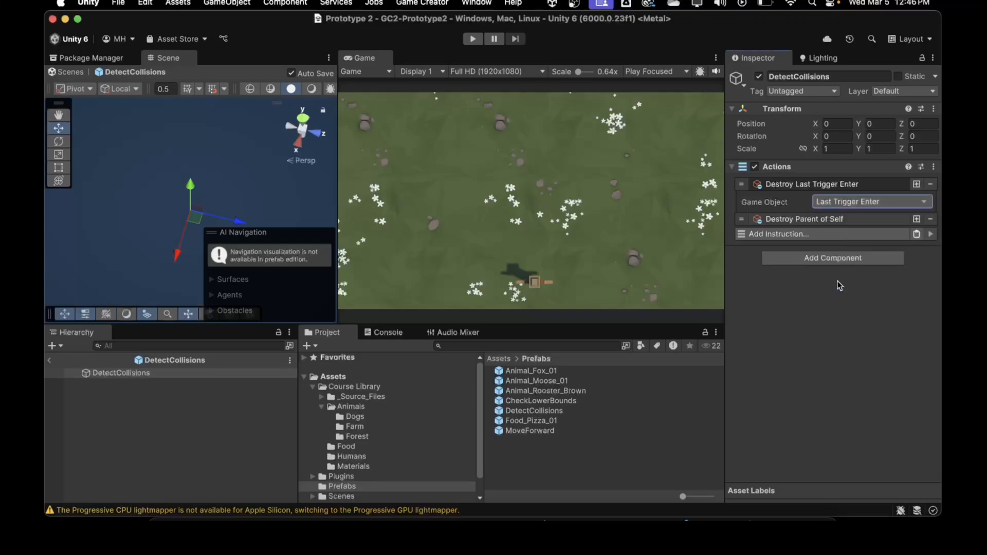
Step: Playtest the Last Trigger Enter destroy instruction, moving the player sideways and launching pizzas at the spawned animals, and end play mode
{"action": "left_click", "coordinate": [473, 39]}
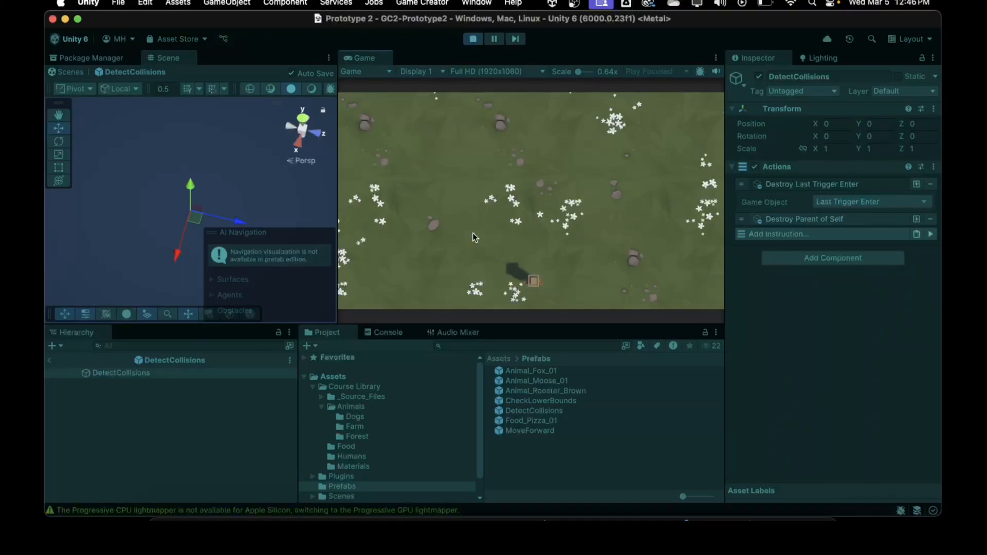
{"action": "key", "text": "Left"}
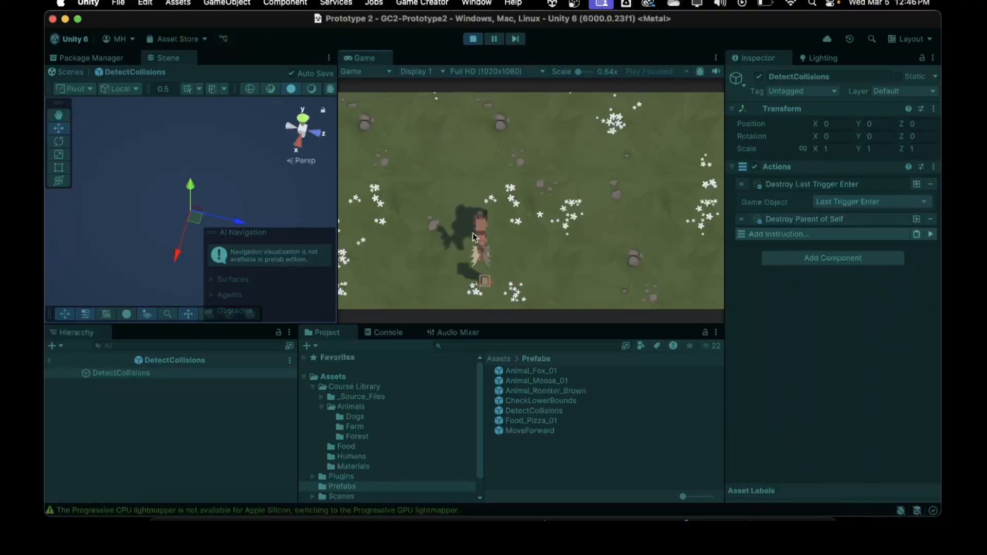
{"action": "key", "text": "Right"}
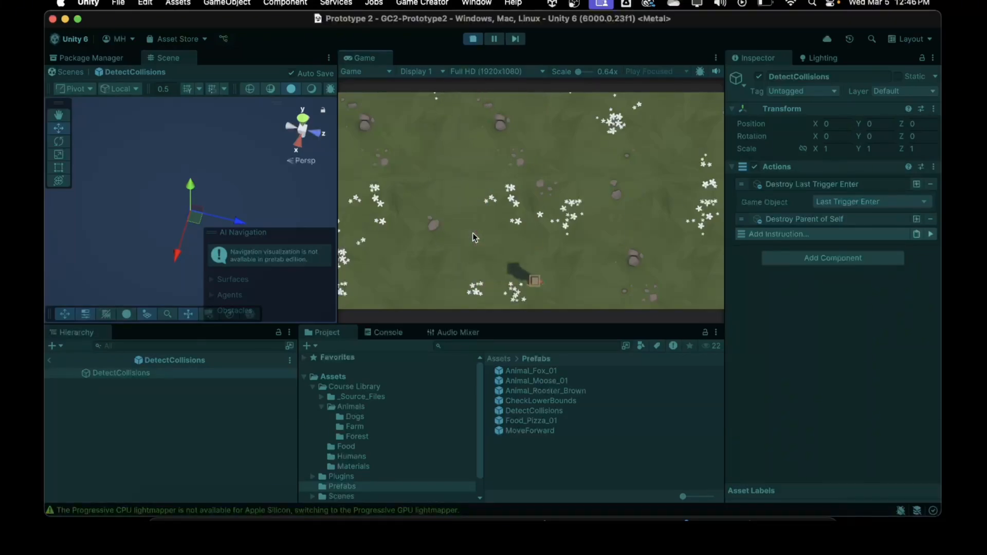
{"action": "key", "text": "Left"}
{"action": "key", "text": "Right"}
{"action": "key", "text": "Left"}
{"action": "key", "text": "space"}
{"action": "key", "text": "Right"}
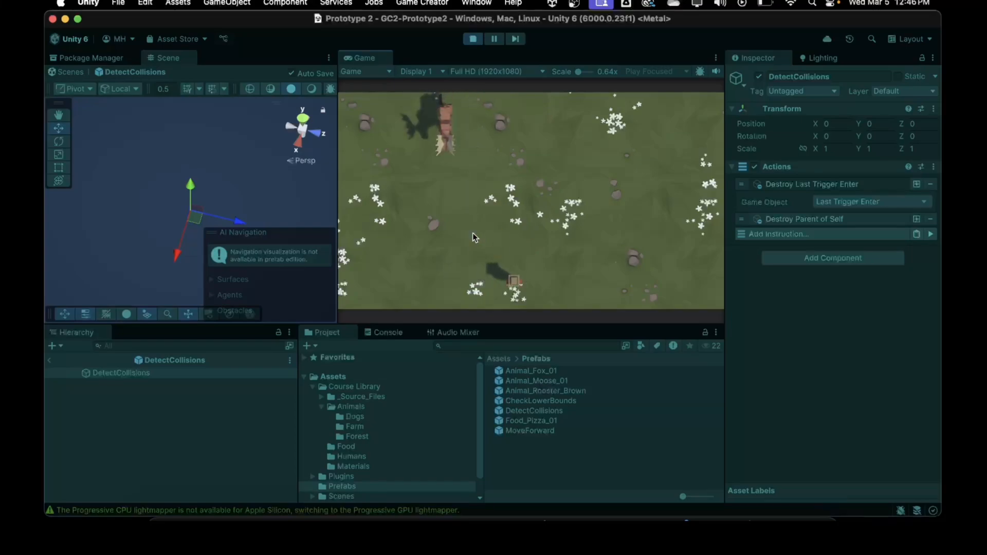
{"action": "key", "text": "Left"}
{"action": "key", "text": "Right"}
{"action": "key", "text": "Left"}
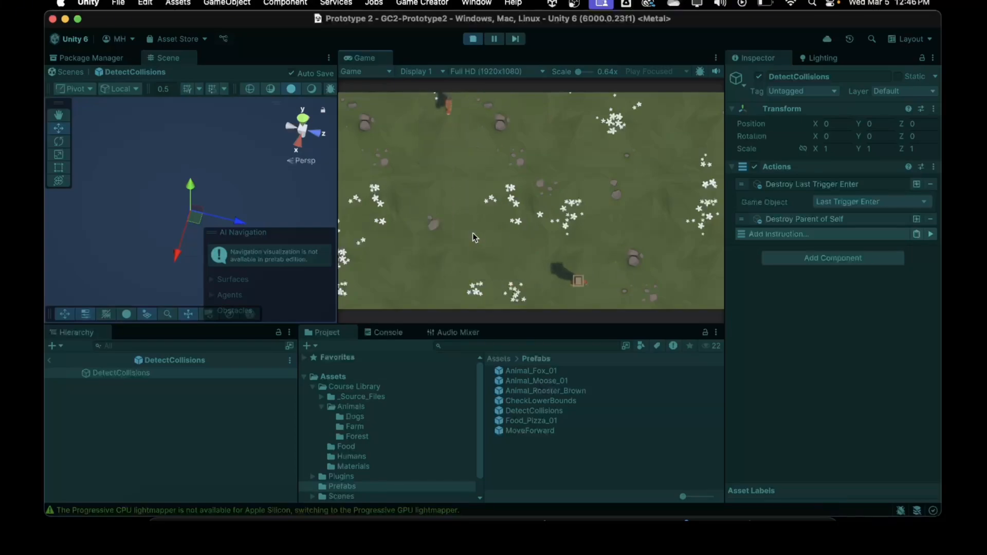
{"action": "key", "text": "space"}
{"action": "key", "text": "Right"}
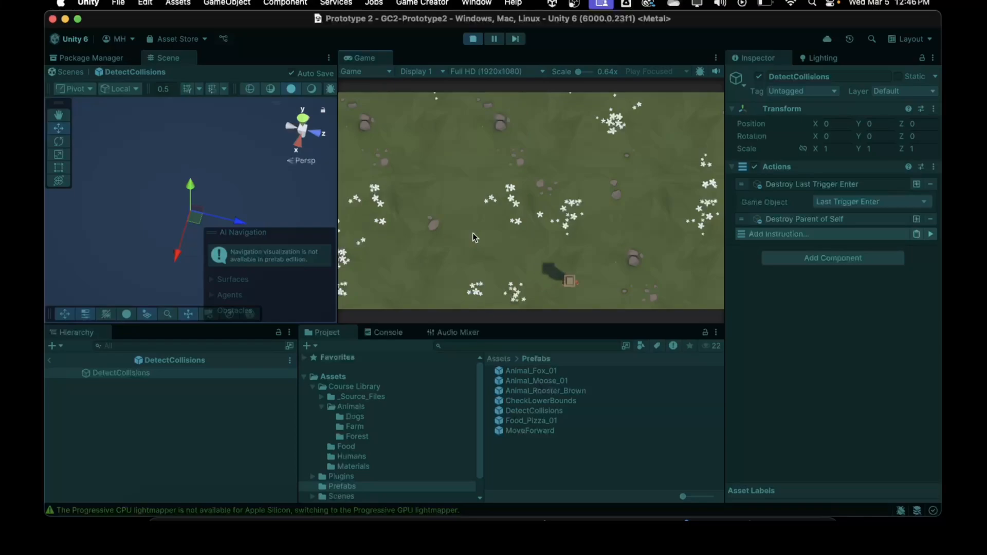
{"action": "key", "text": "Left"}
{"action": "key", "text": "Right"}
{"action": "key", "text": "Left"}
{"action": "key", "text": "space"}
{"action": "key", "text": "Left"}
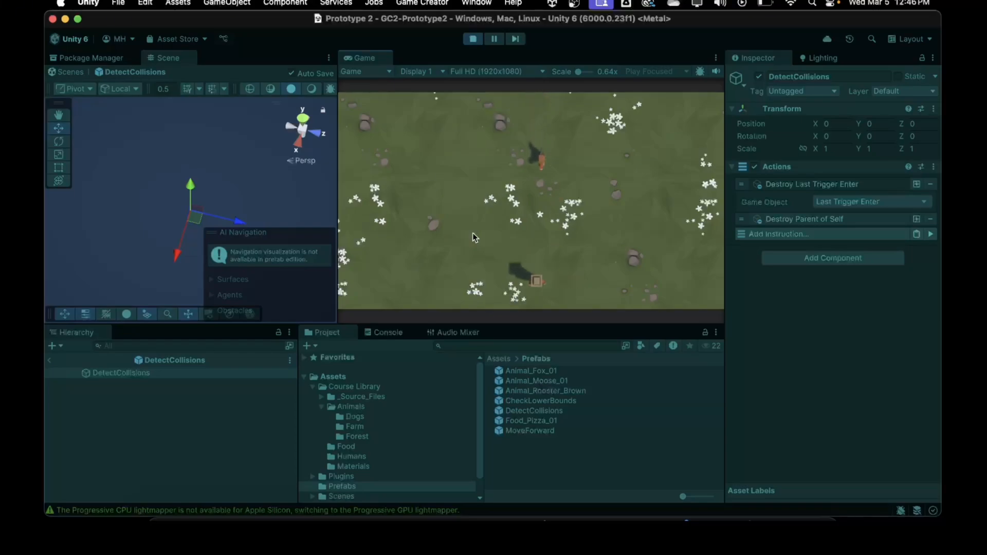
{"action": "key", "text": "space"}
{"action": "key", "text": "Left"}
{"action": "key", "text": "Right"}
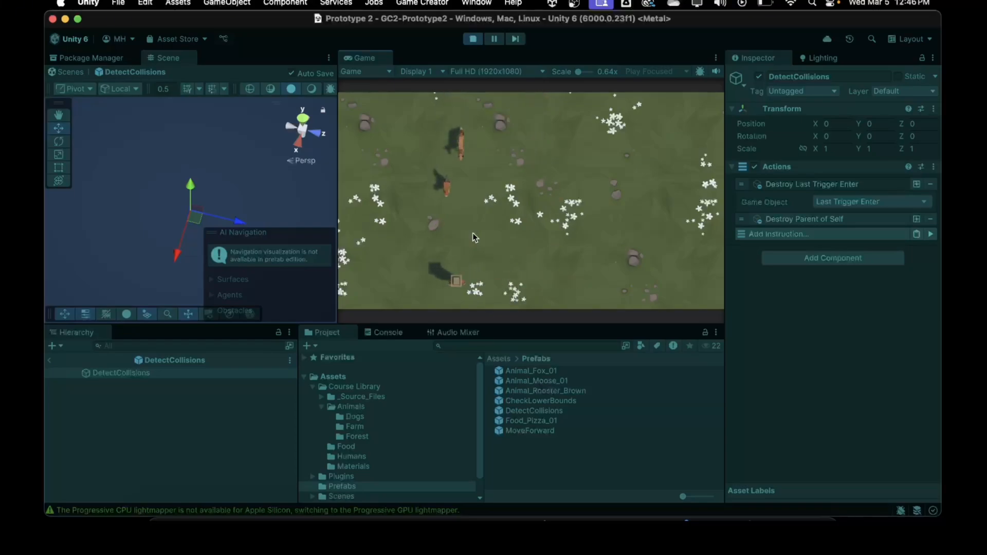
{"action": "key", "text": "Left"}
{"action": "key", "text": "Right"}
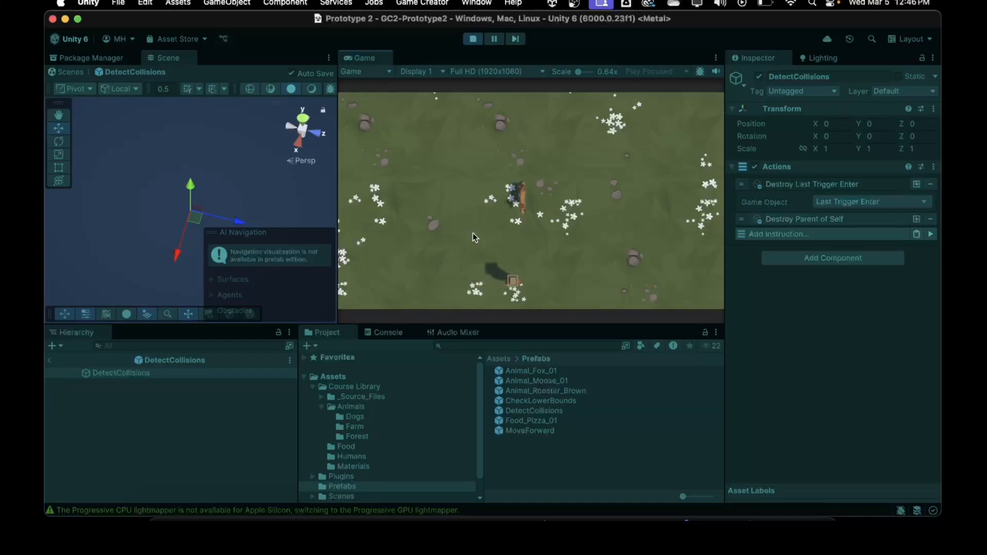
{"action": "key", "text": "Left"}
{"action": "key", "text": "space"}
{"action": "key", "text": "space"}
{"action": "key", "text": "space"}
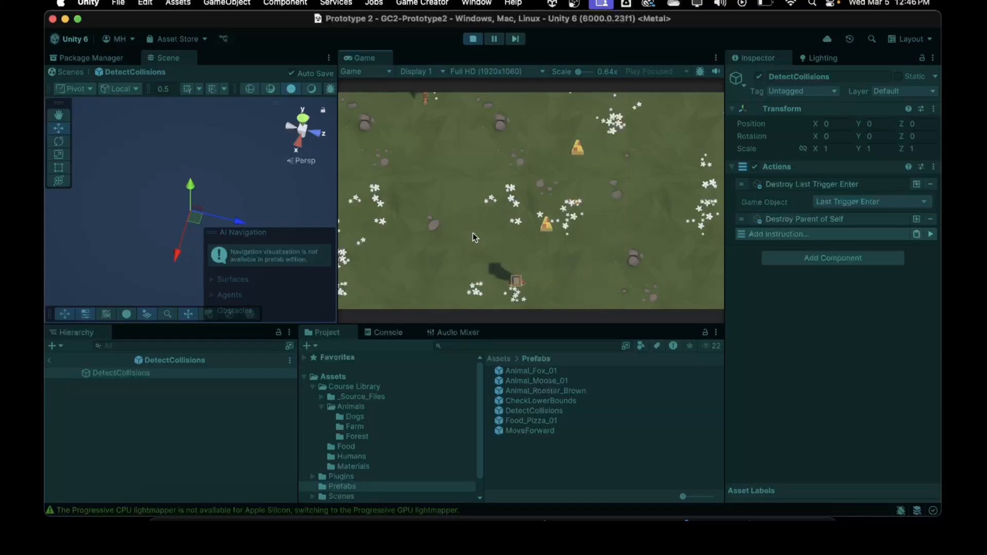
{"action": "key", "text": "Right"}
{"action": "key", "text": "space"}
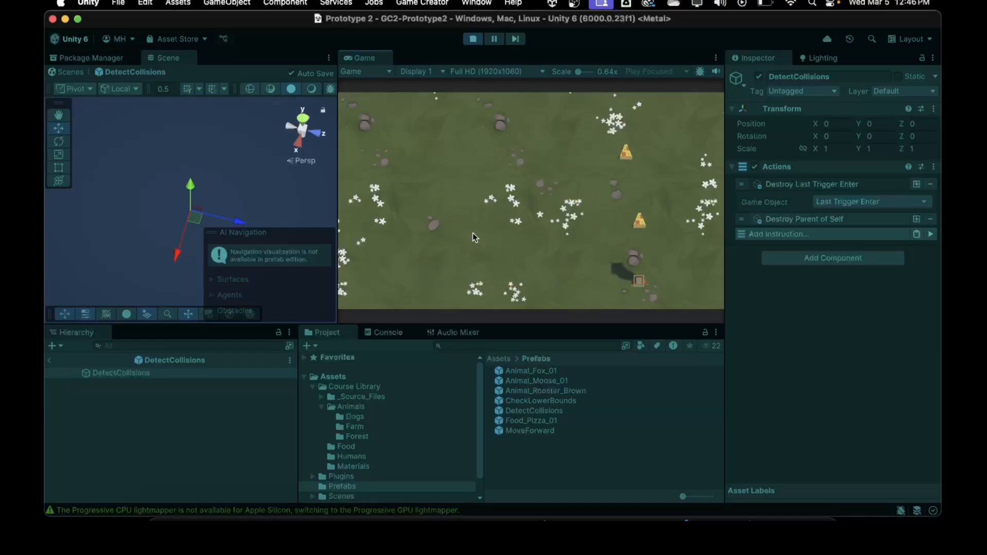
{"action": "key", "text": "Left"}
{"action": "key", "text": "space"}
{"action": "key", "text": "Left"}
{"action": "key", "text": "space"}
{"action": "key", "text": "space"}
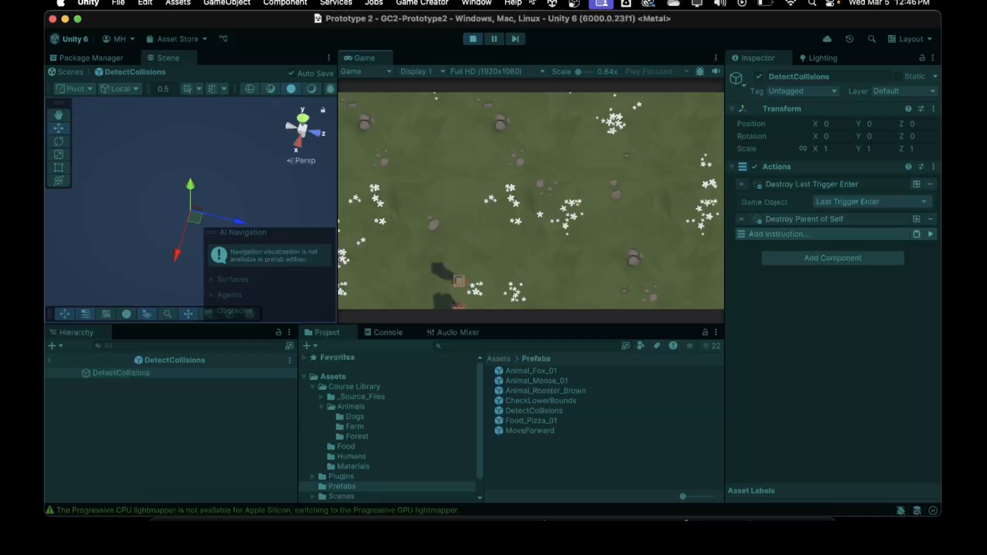
{"action": "left_click", "coordinate": [473, 39]}
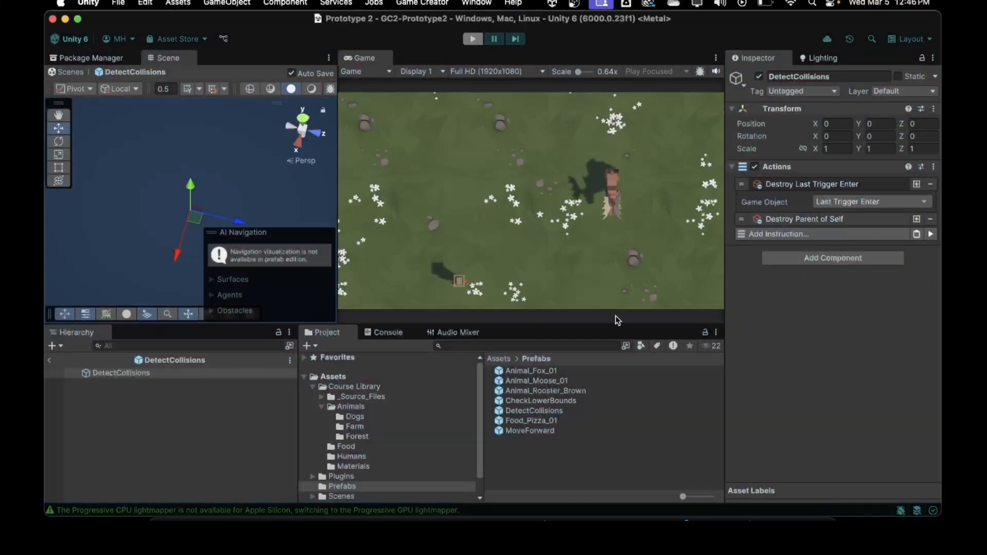
Step: Review the Physics choices for the destroy instruction's Game Object, keep Last Trigger Enter, and return to the scene
{"action": "left_click", "coordinate": [850, 202]}
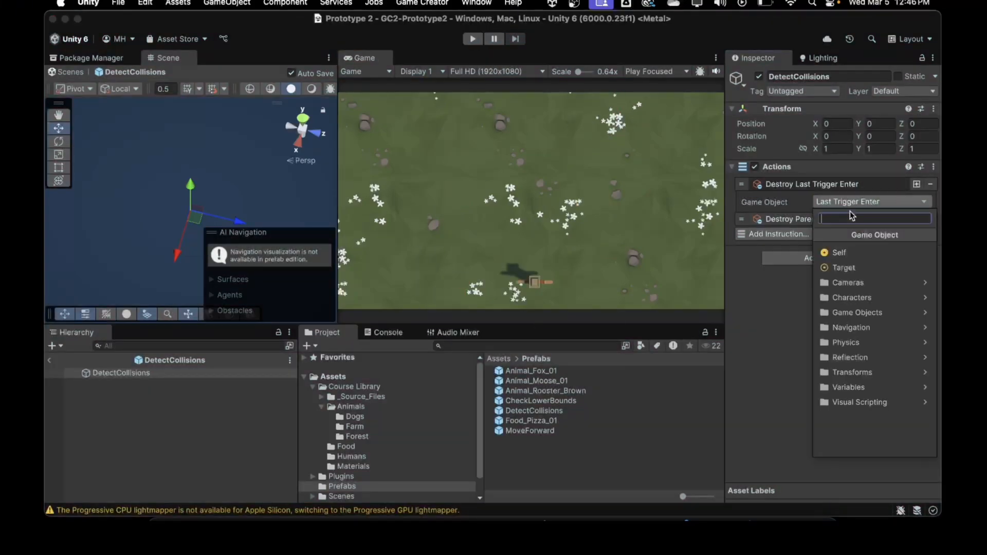
{"action": "left_click", "coordinate": [832, 343]}
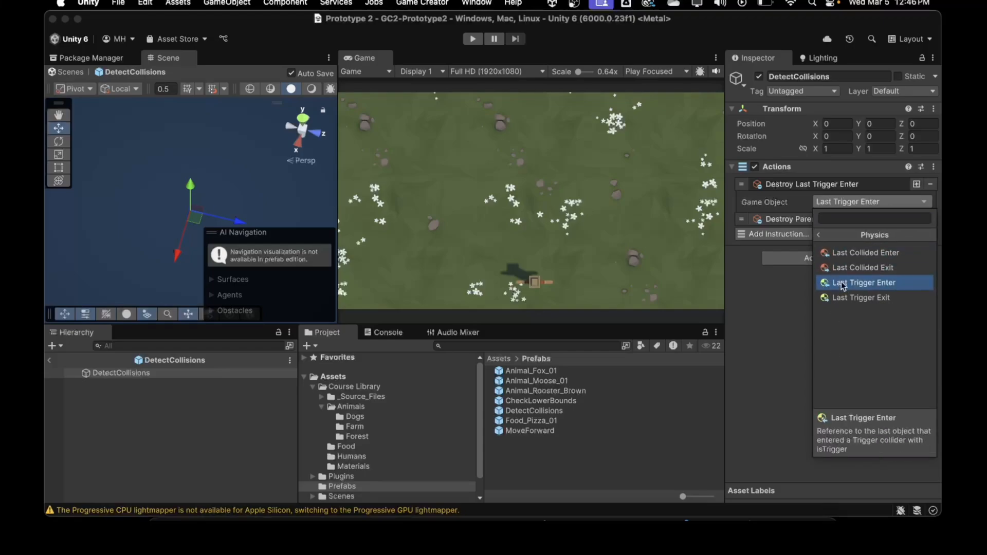
{"action": "left_click", "coordinate": [761, 289]}
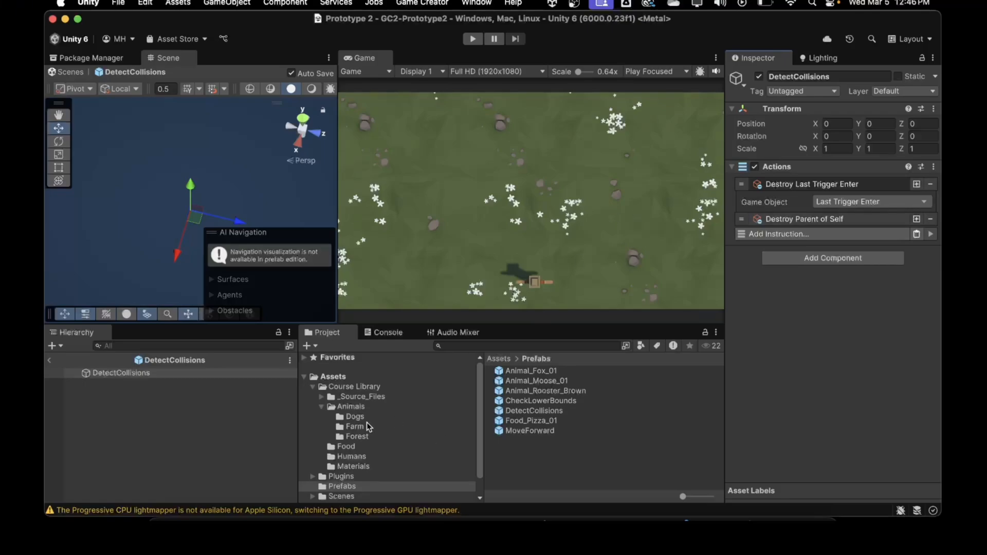
{"action": "left_click", "coordinate": [50, 361]}
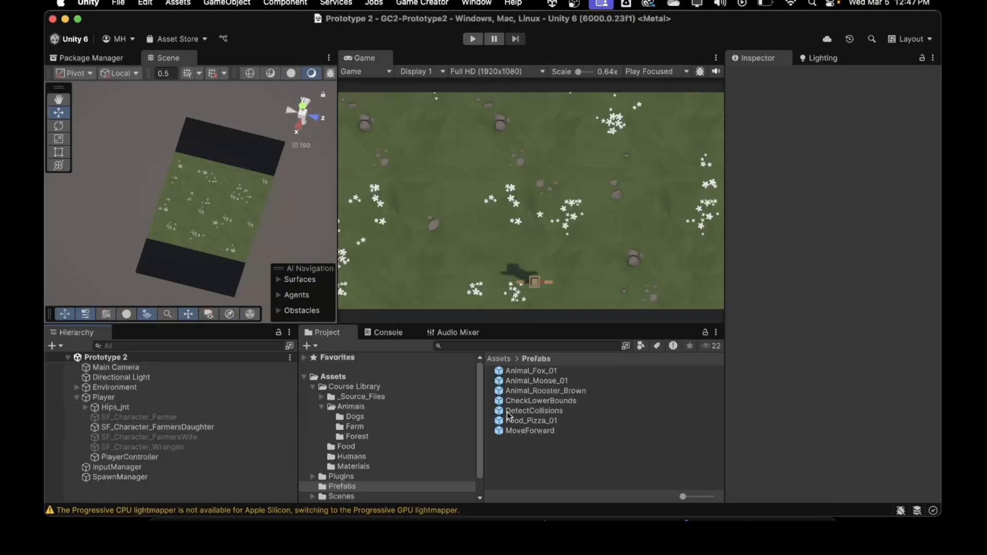
Step: Examine the child objects of the Animal_Fox_01 prefab and the On Update instructions of the MoveForward prefab, and return to the scene
{"action": "left_click", "coordinate": [522, 373]}
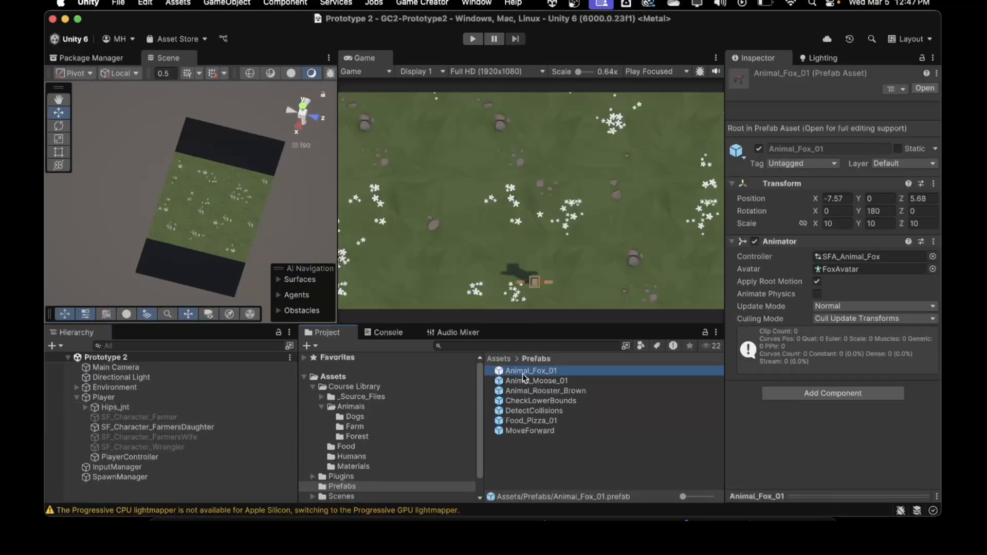
{"action": "double_click", "coordinate": [522, 372]}
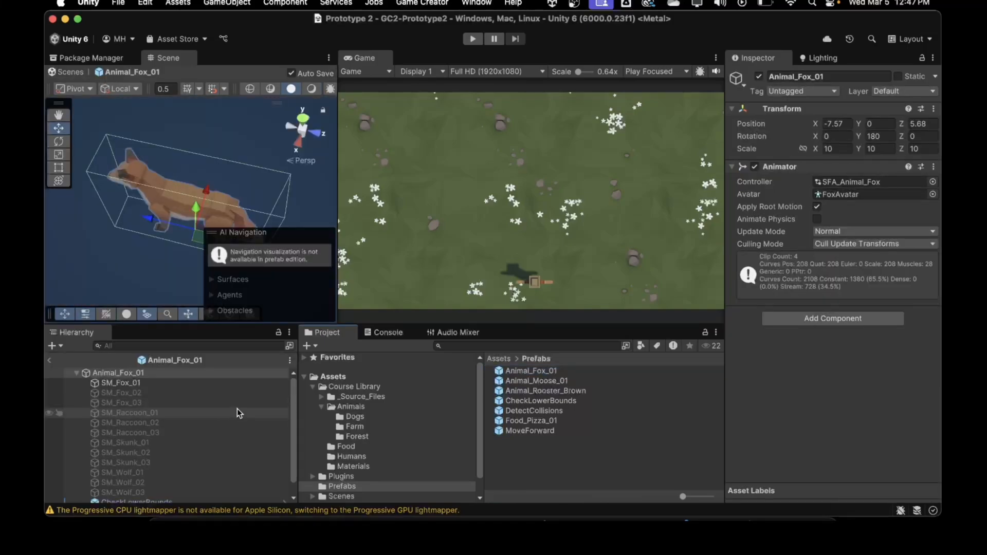
{"action": "scroll", "coordinate": [143, 414], "scroll_direction": "down", "scroll_amount": 1}
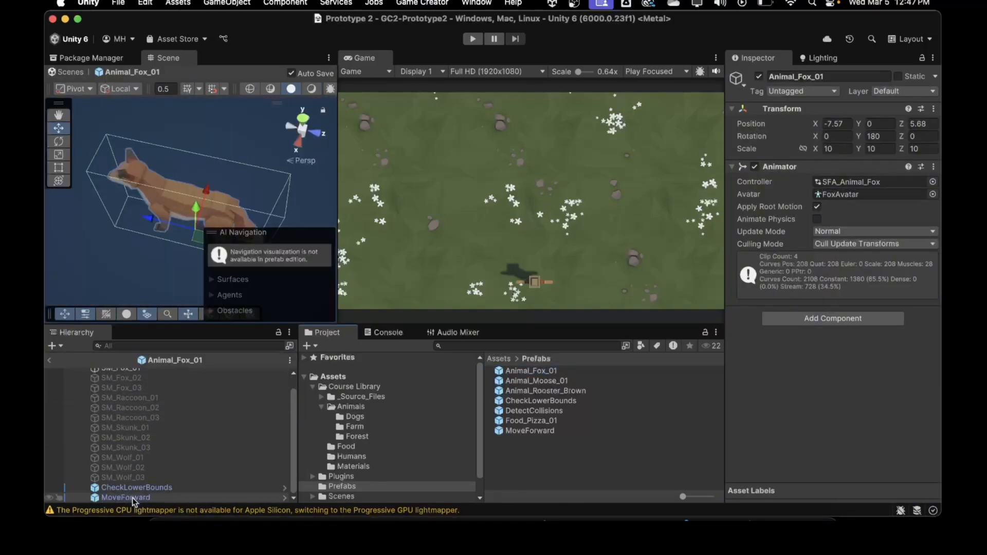
{"action": "double_click", "coordinate": [530, 430]}
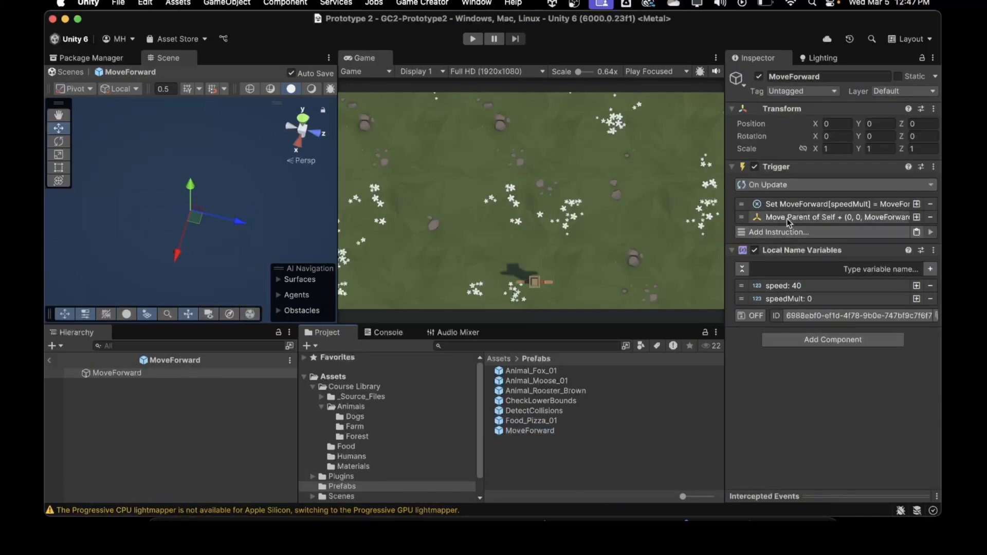
{"action": "left_click", "coordinate": [785, 205]}
{"action": "left_click", "coordinate": [786, 205]}
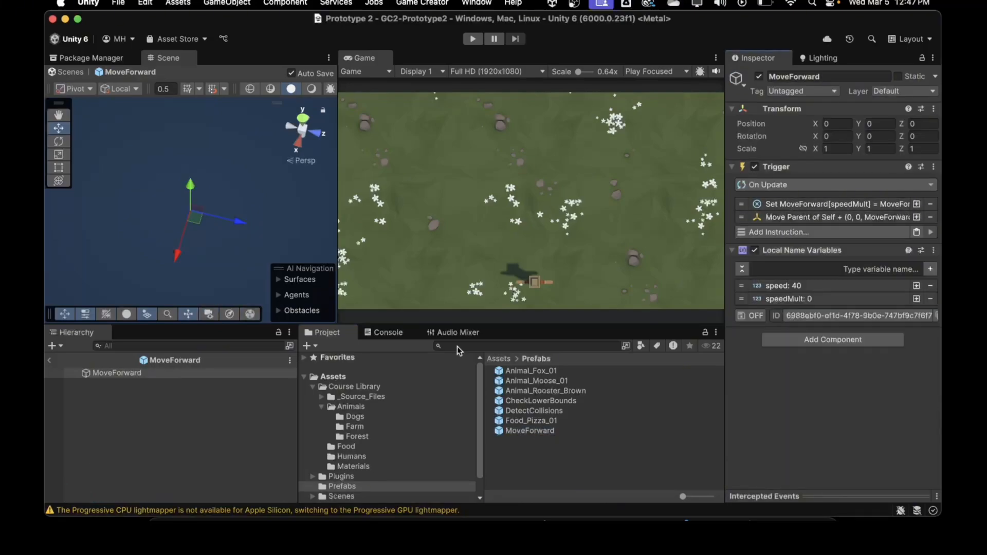
{"action": "left_click", "coordinate": [50, 360]}
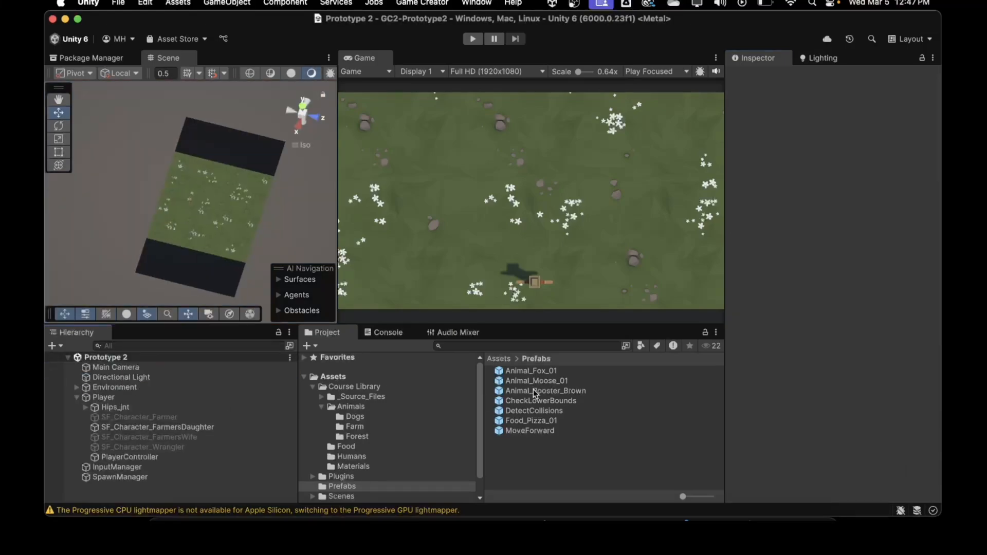
Step: Examine the speed variable on the MoveForward child of the Animal_Fox_01 prefab
{"action": "double_click", "coordinate": [529, 371]}
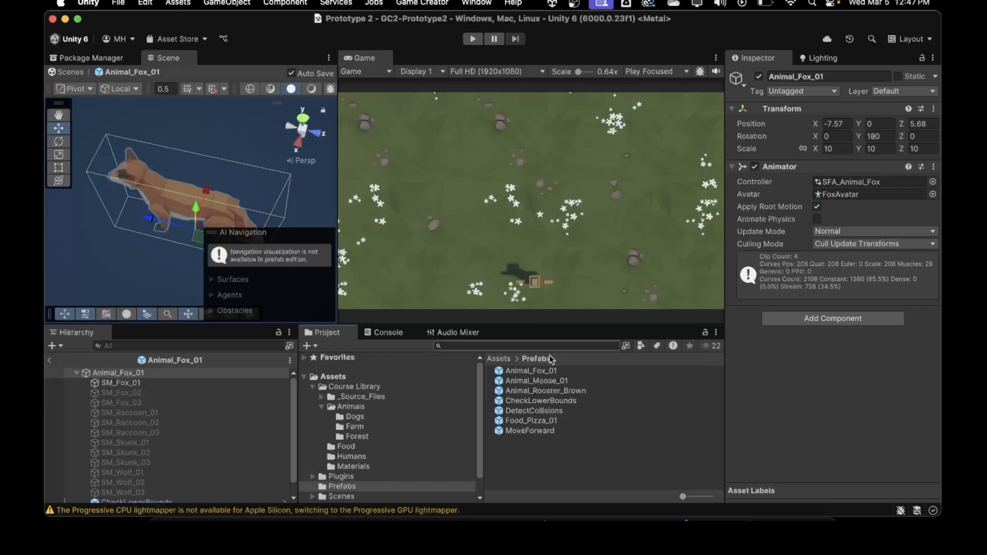
{"action": "scroll", "coordinate": [113, 427], "scroll_direction": "down", "scroll_amount": 1}
{"action": "left_click", "coordinate": [117, 497]}
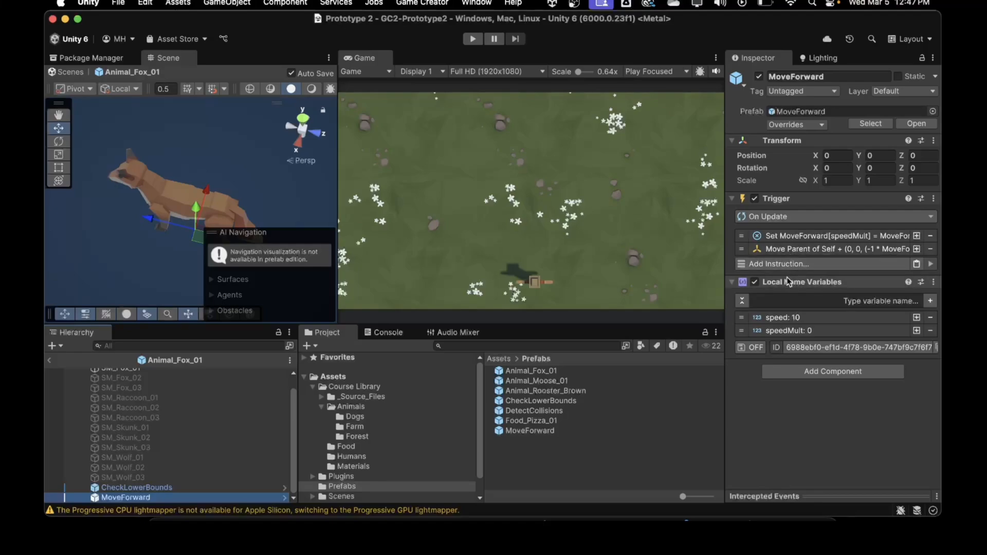
{"action": "left_click", "coordinate": [782, 317]}
{"action": "left_click", "coordinate": [781, 317]}
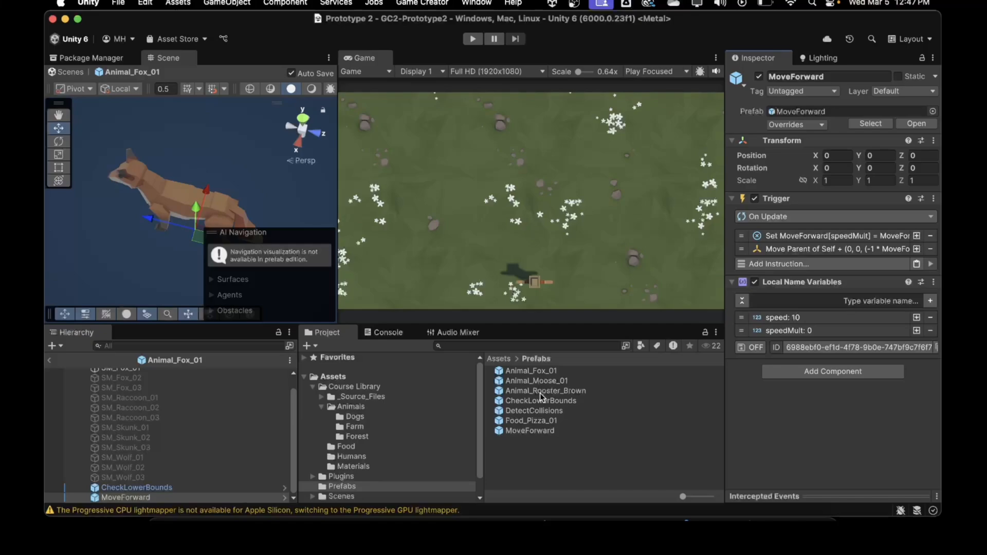
Step: In the Animal_Moose_01 prefab, set the MoveForward child's speed variable to 10 and return to the scene
{"action": "double_click", "coordinate": [532, 381]}
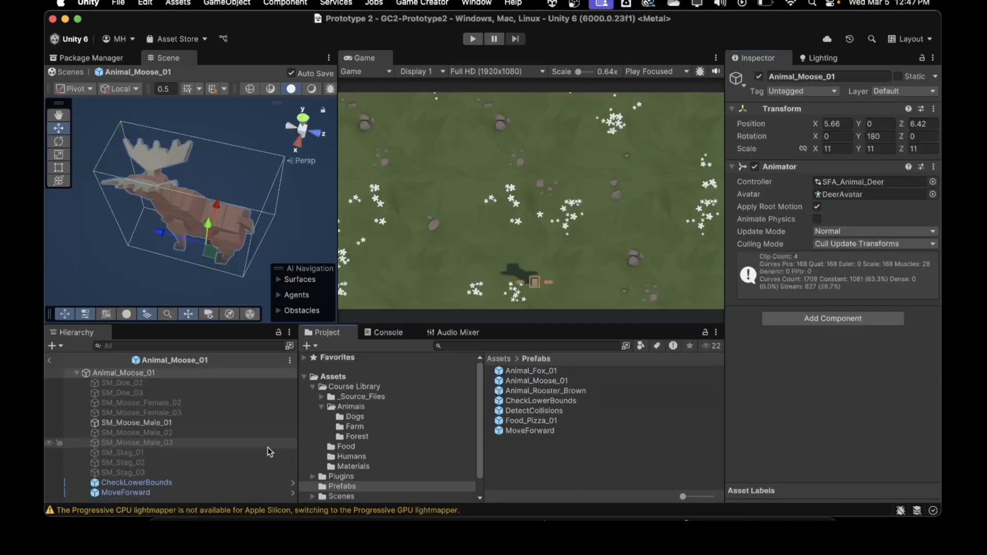
{"action": "left_click", "coordinate": [155, 493]}
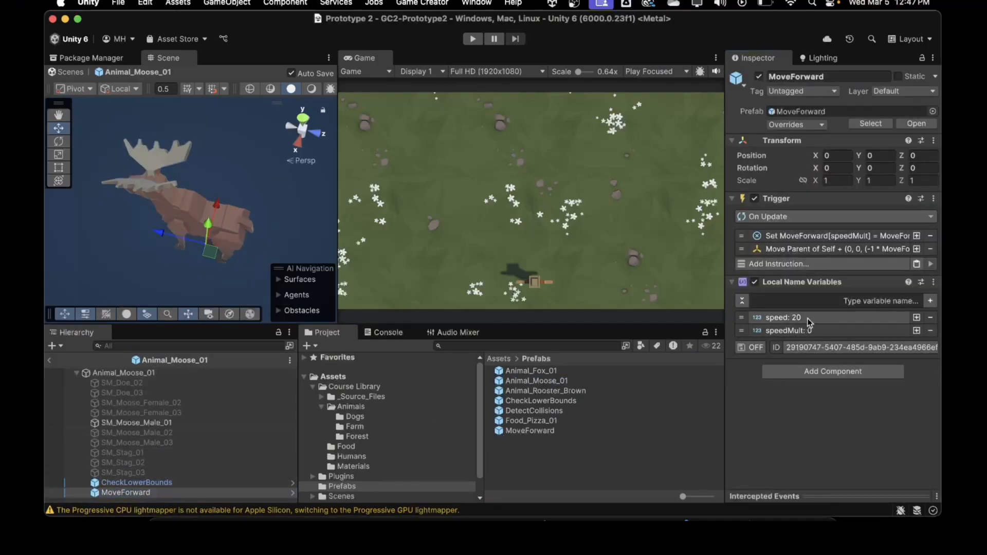
{"action": "left_click", "coordinate": [807, 317]}
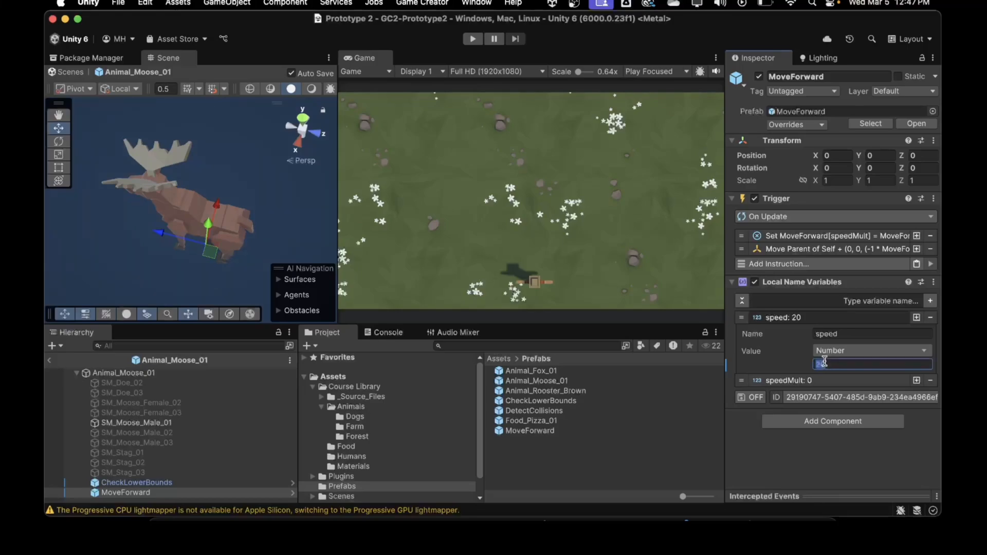
{"action": "type", "text": "10"}
{"action": "left_click", "coordinate": [46, 359]}
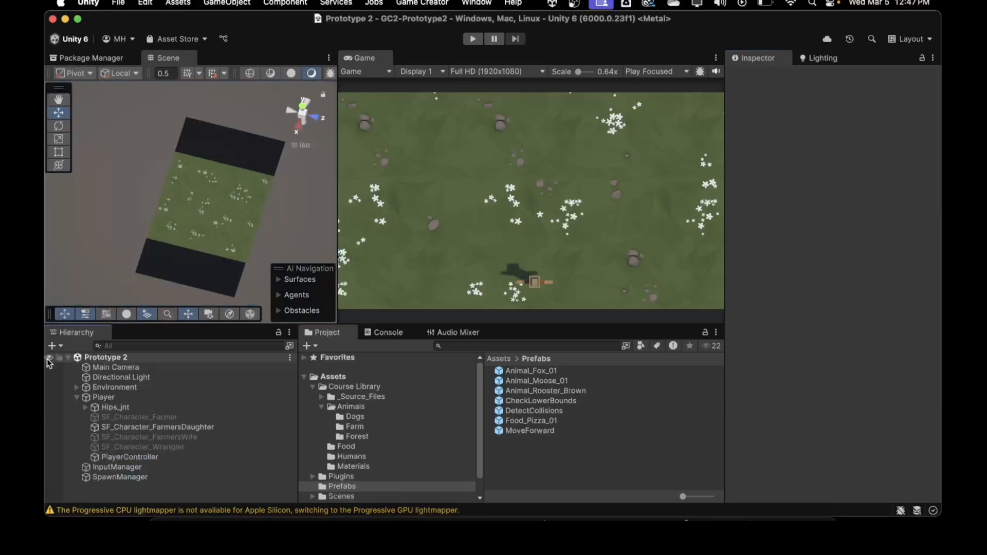
Step: In the Animal_Fox_01 prefab, set the MoveForward child's speed variable to 7 and return to the scene
{"action": "double_click", "coordinate": [525, 373]}
{"action": "left_click_drag", "start_coordinate": [529, 431], "coordinate": [143, 499]}
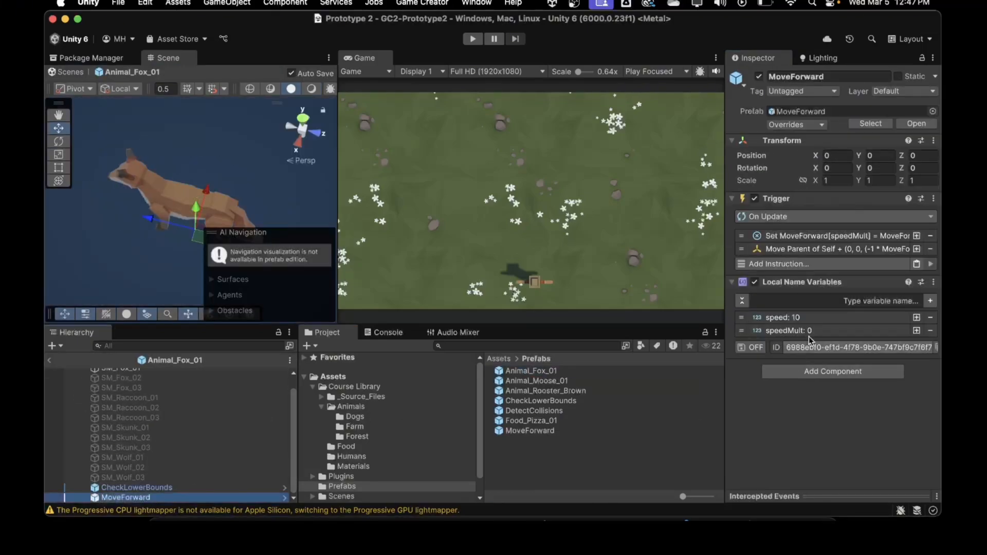
{"action": "left_click", "coordinate": [848, 317]}
{"action": "left_click", "coordinate": [831, 364]}
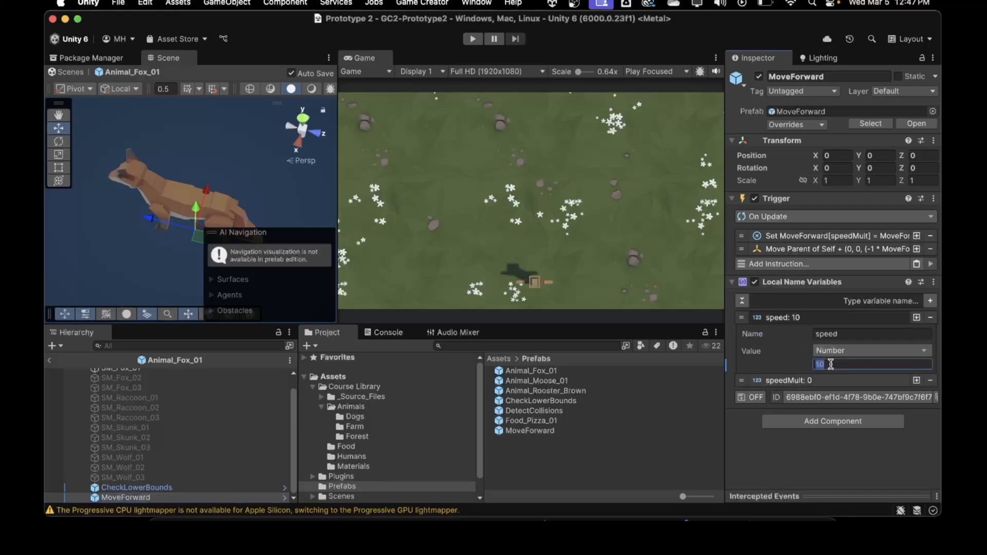
{"action": "type", "text": "7"}
{"action": "left_click", "coordinate": [51, 360]}
Step: Examine the speed variable on the MoveForward child of the Animal_Rooster_Brown prefab
{"action": "double_click", "coordinate": [526, 392]}
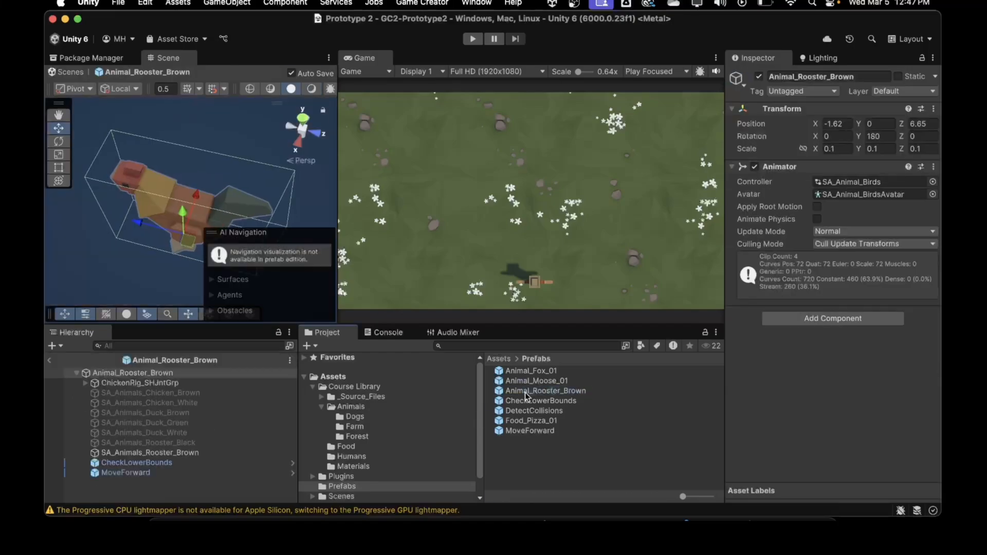
{"action": "left_click", "coordinate": [152, 474]}
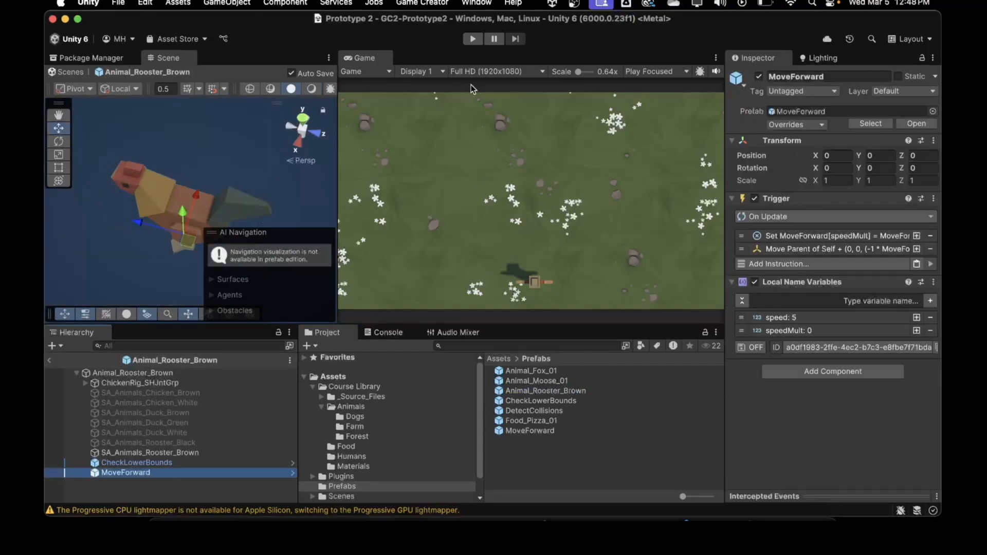
Step: Playtest the game, moving the player sideways and throwing pizzas at the oncoming animals to check their speeds and collisions, and stop it
{"action": "key", "text": "super+p"}
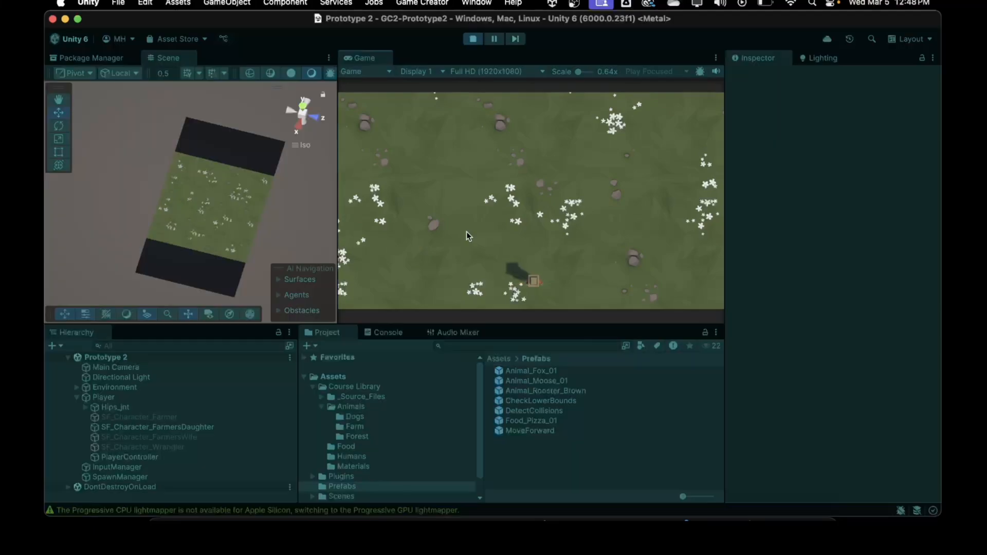
{"action": "key", "text": "Right"}
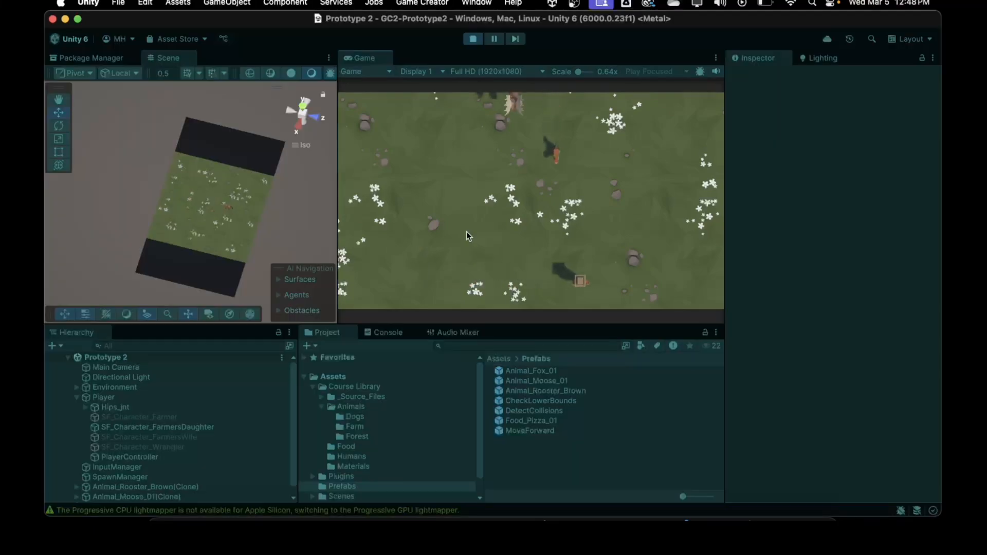
{"action": "key", "text": "Left"}
{"action": "key", "text": "space"}
{"action": "key", "text": "Left"}
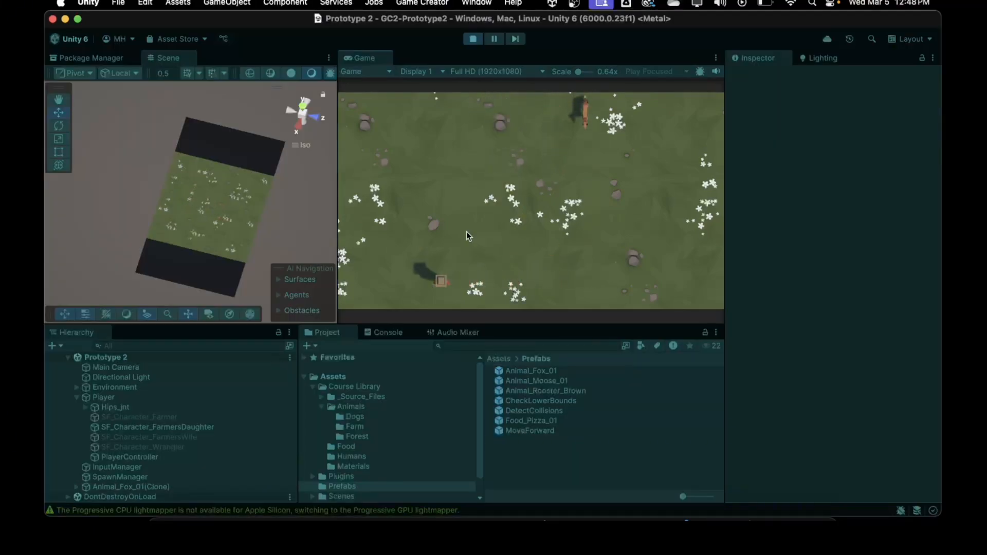
{"action": "key", "text": "Right"}
{"action": "key", "text": "Right"}
{"action": "key", "text": "space"}
{"action": "key", "text": "Left"}
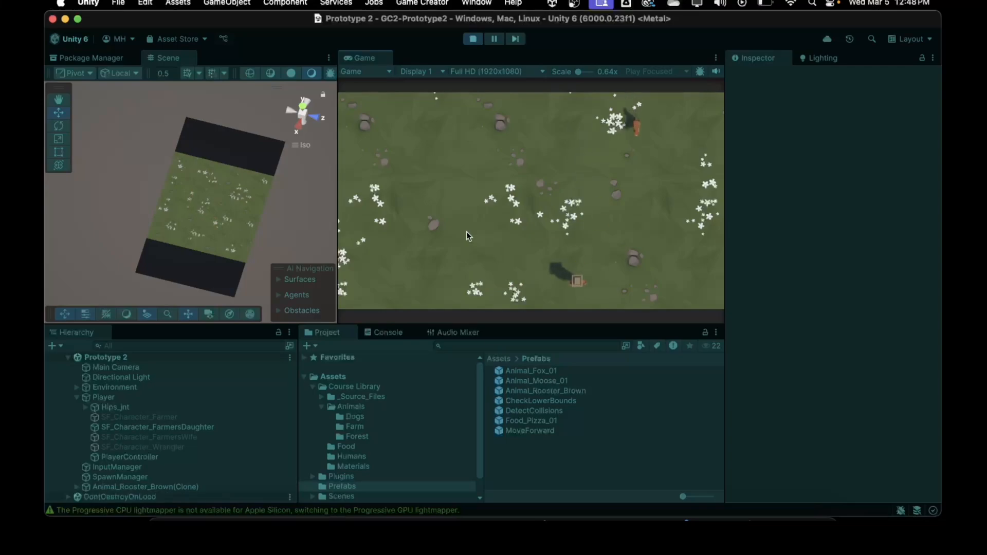
{"action": "key", "text": "Right"}
{"action": "key", "text": "space"}
{"action": "key", "text": "Left"}
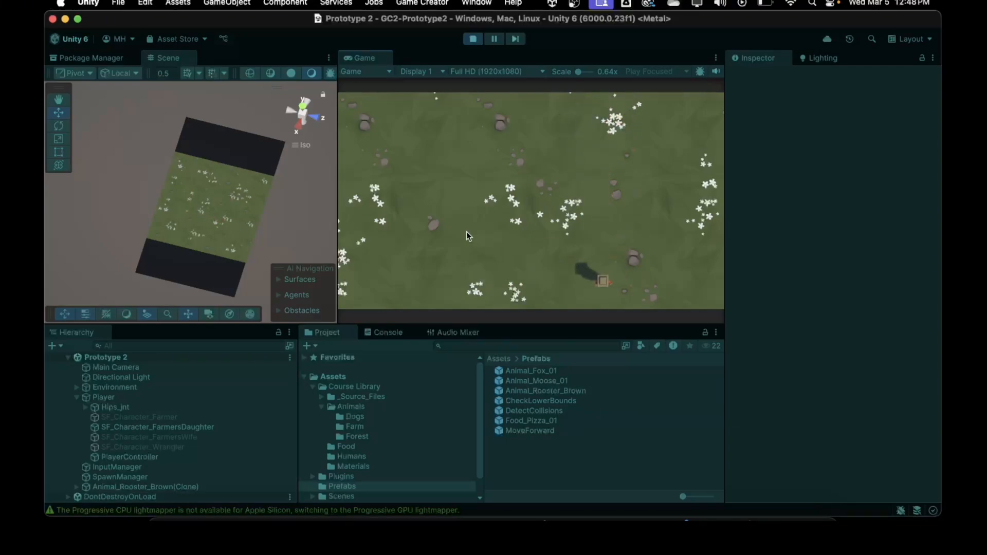
{"action": "key", "text": "Left"}
{"action": "key", "text": "Left"}
{"action": "key", "text": "space"}
{"action": "key", "text": "Right"}
{"action": "key", "text": "space"}
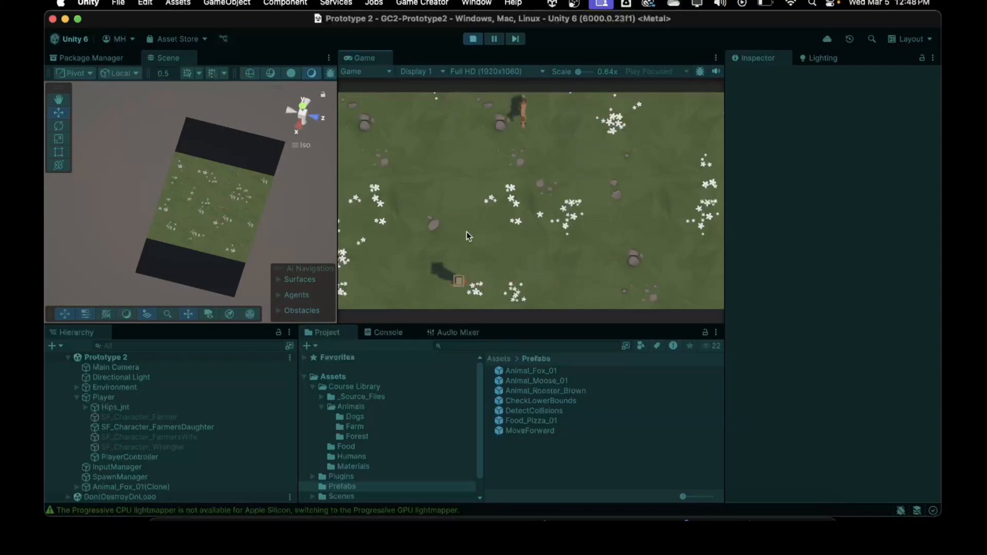
{"action": "key", "text": "Right"}
{"action": "key", "text": "Left"}
{"action": "key", "text": "space"}
{"action": "key", "text": "Right"}
{"action": "key", "text": "space"}
{"action": "key", "text": "Left"}
{"action": "key", "text": "space"}
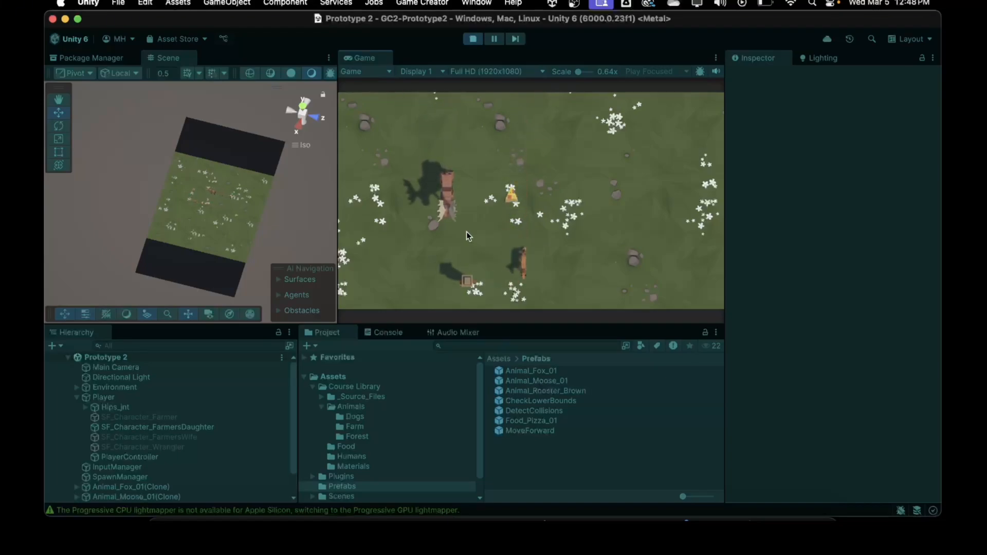
{"action": "key", "text": "space"}
{"action": "key", "text": "Right"}
{"action": "key", "text": "space"}
{"action": "key", "text": "space"}
{"action": "key", "text": "Left"}
{"action": "key", "text": "space"}
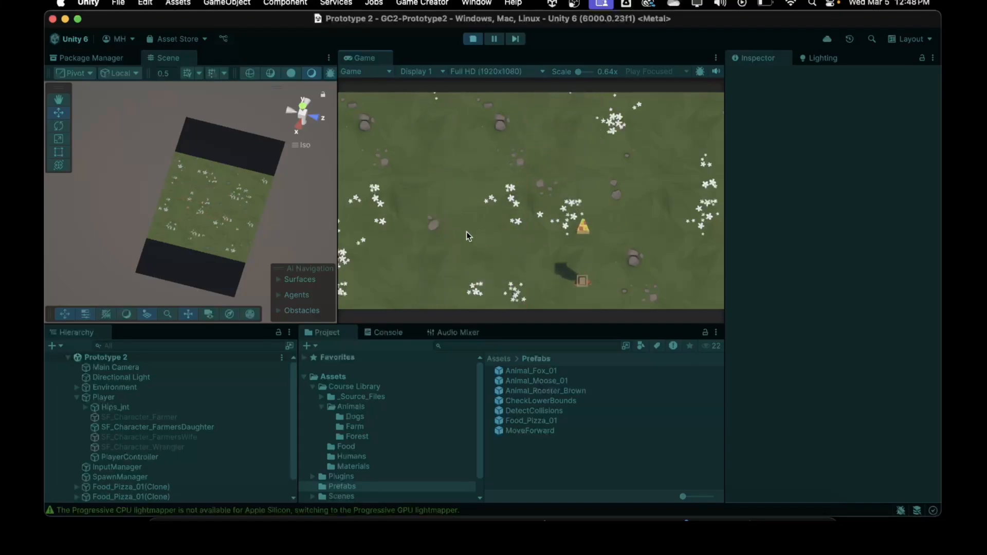
{"action": "key", "text": "Left"}
{"action": "left_click", "coordinate": [472, 39]}
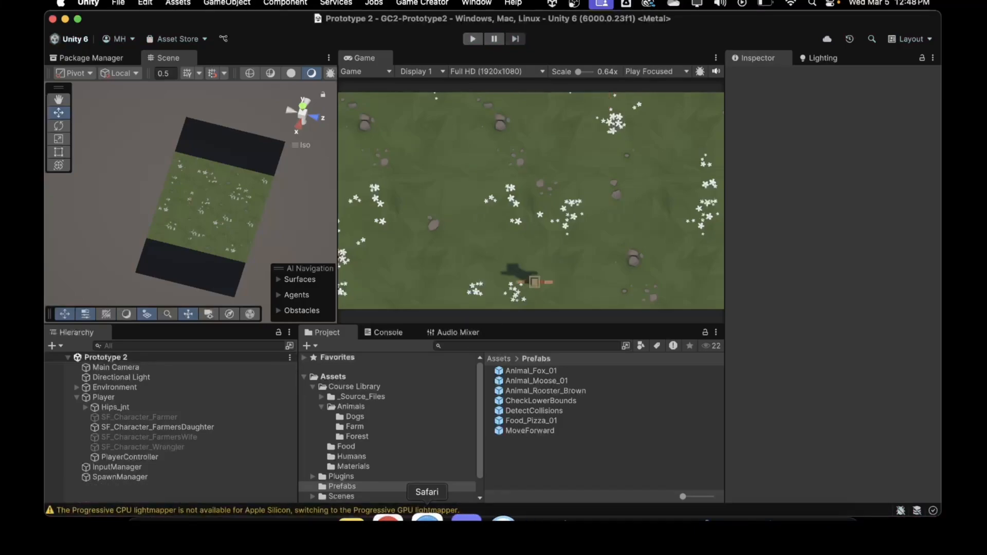
Step: Switch to Safari and read step 5 of Lesson 2.4, about triggering a "Game Over" message, including its Update code
{"action": "left_click", "coordinate": [437, 486]}
{"action": "scroll", "coordinate": [387, 308], "scroll_direction": "down", "scroll_amount": 20}
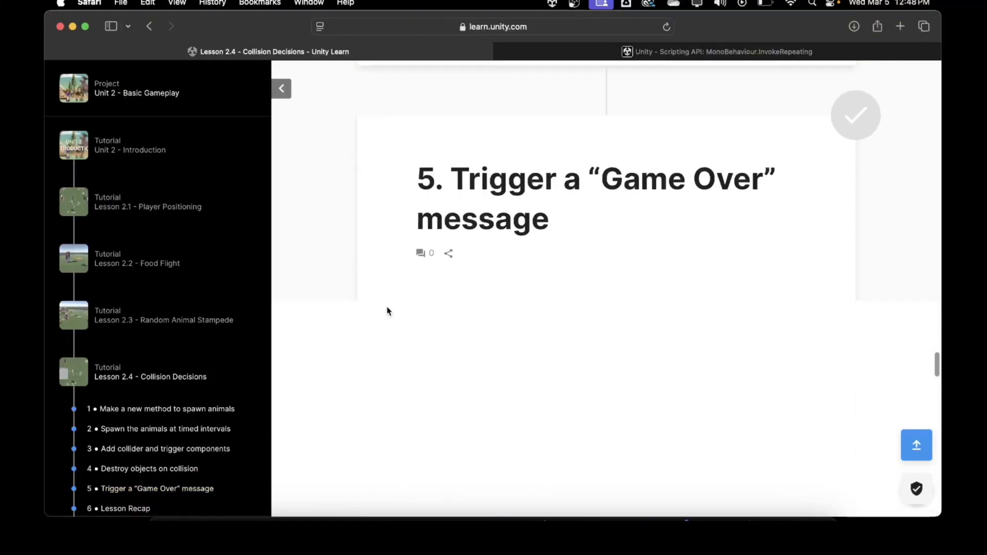
{"action": "scroll", "coordinate": [387, 310], "scroll_direction": "up", "scroll_amount": 10}
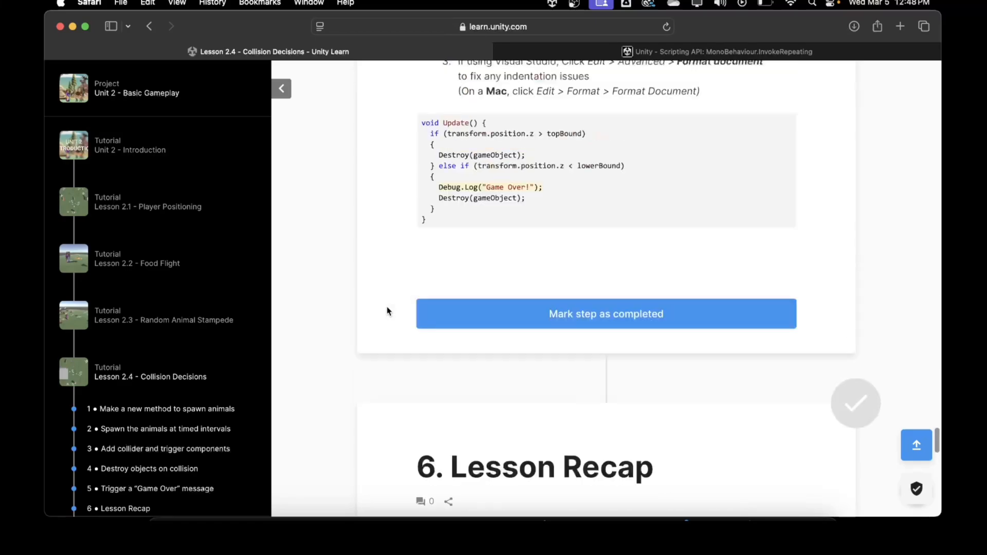
{"action": "scroll", "coordinate": [387, 311], "scroll_direction": "down", "scroll_amount": 5}
{"action": "scroll", "coordinate": [387, 310], "scroll_direction": "up", "scroll_amount": 10}
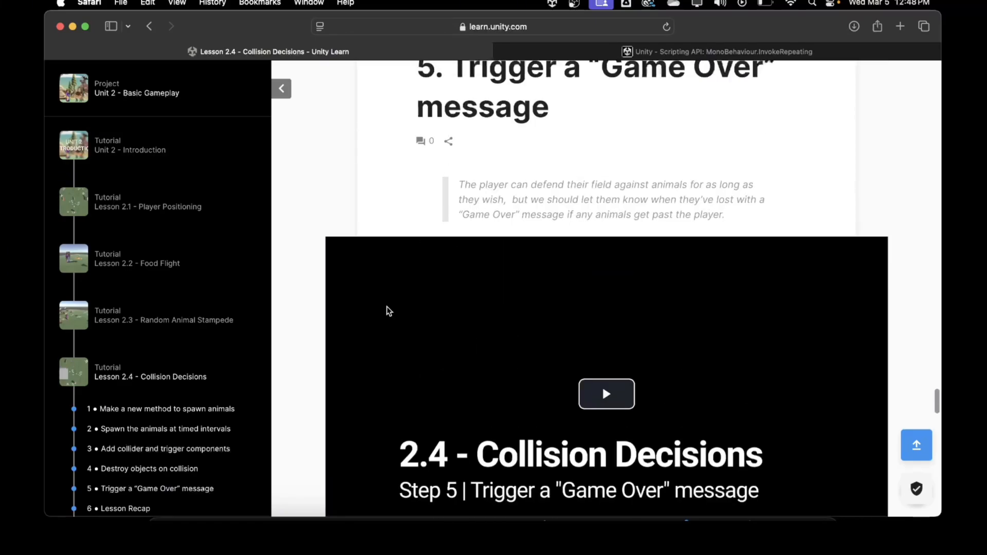
Step: Read the lesson's Game Over instructions, switch to Unity and open the CheckLowerBounds prefab nested in Animal_Fox_01
{"action": "scroll", "coordinate": [386, 311], "scroll_direction": "down", "scroll_amount": 5}
{"action": "scroll", "coordinate": [386, 310], "scroll_direction": "down", "scroll_amount": 5}
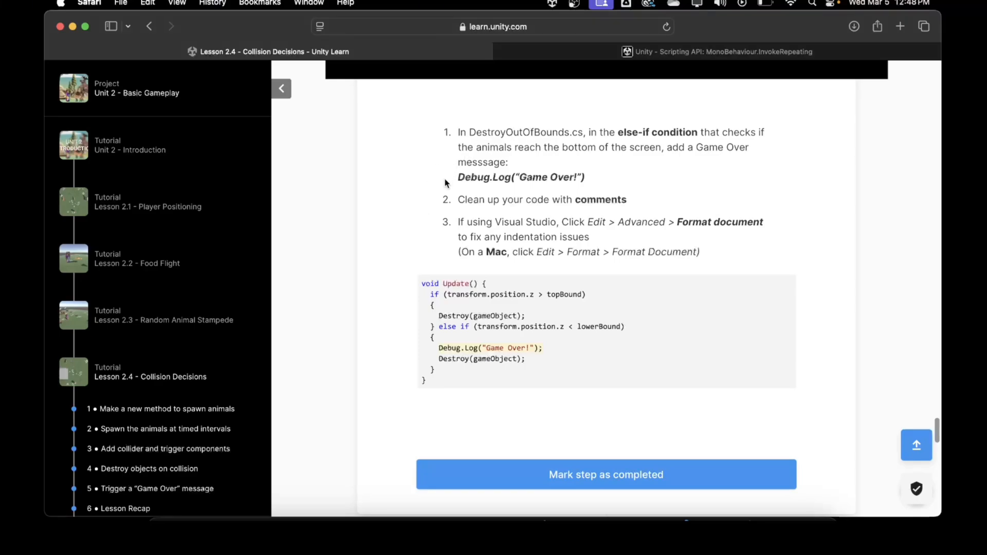
{"action": "left_click", "coordinate": [748, 518]}
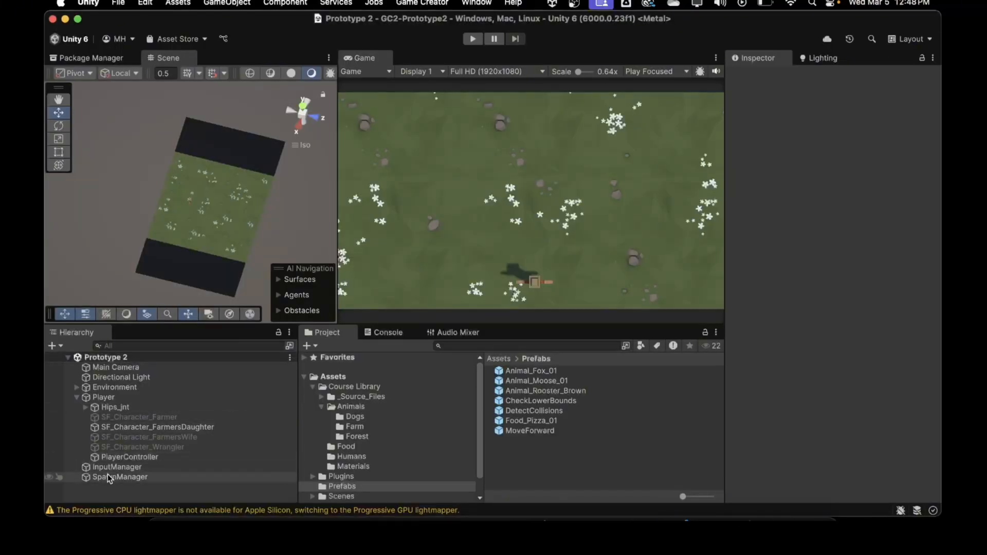
{"action": "left_click", "coordinate": [108, 468]}
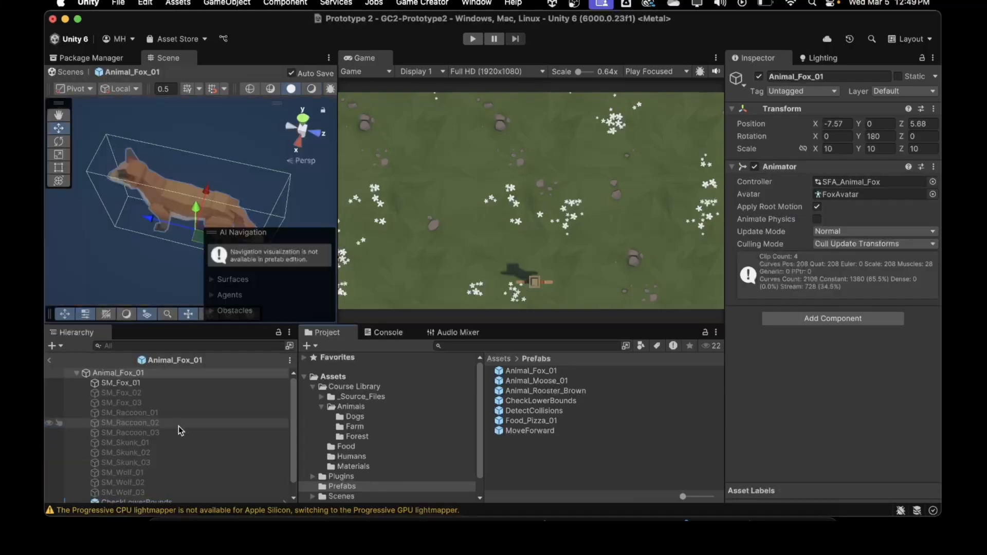
{"action": "scroll", "coordinate": [178, 427], "scroll_direction": "down", "scroll_amount": 5}
{"action": "left_click", "coordinate": [135, 488]}
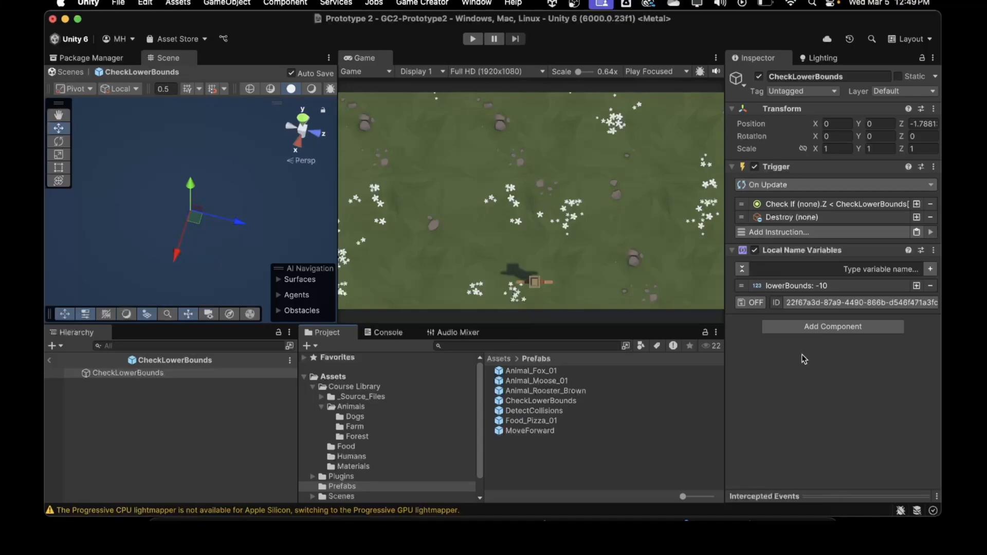
Step: Recheck the lesson's code example and add a Log Text instruction with the message "Game over!" to CheckLowerBounds' On Update trigger in Unity
{"action": "key", "text": "super+Tab"}
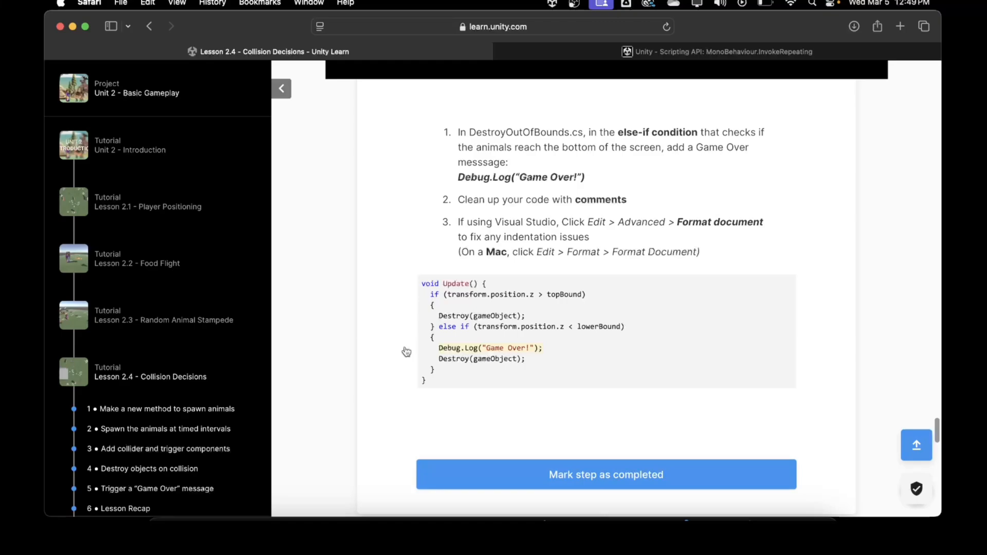
{"action": "key", "text": "super+Tab"}
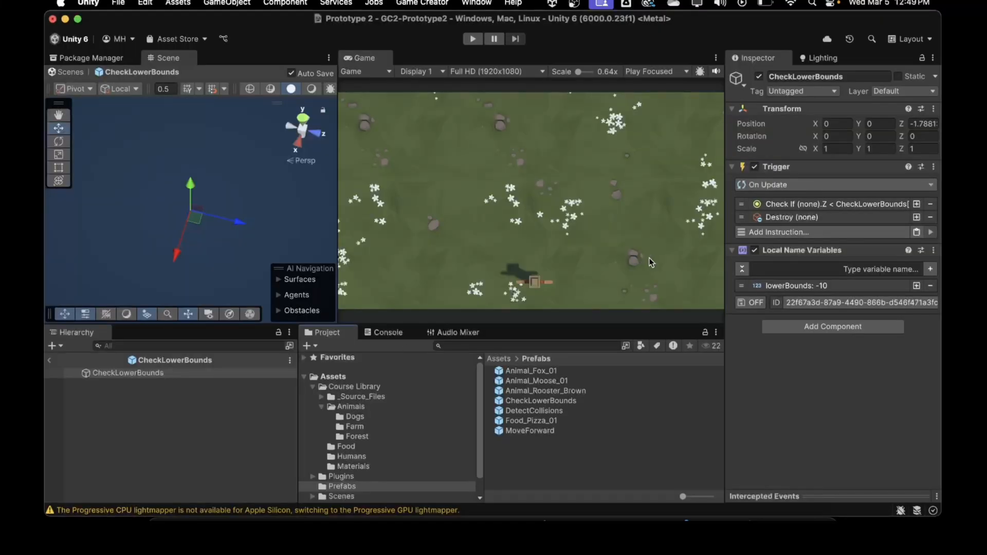
{"action": "left_click", "coordinate": [790, 204]}
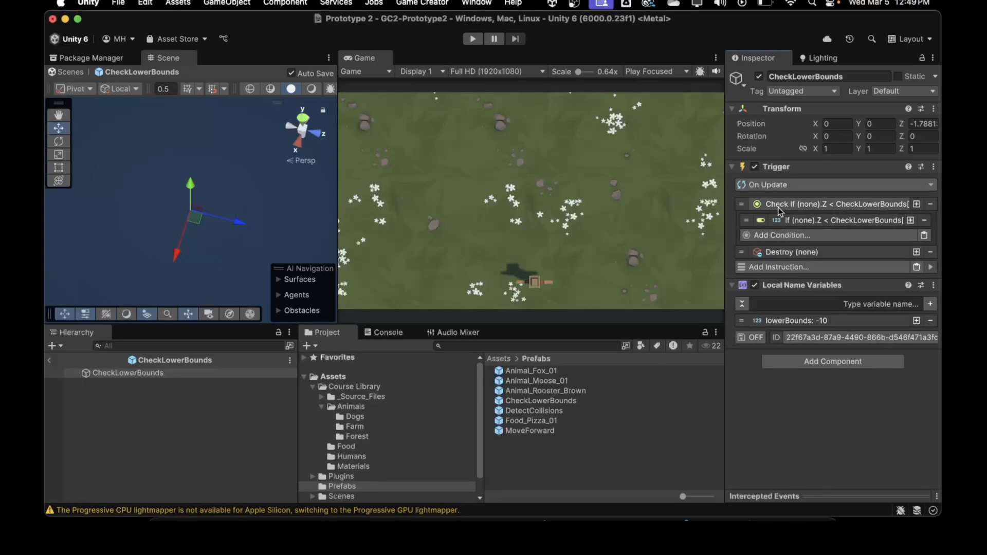
{"action": "left_click", "coordinate": [779, 268]}
{"action": "left_click", "coordinate": [771, 131]}
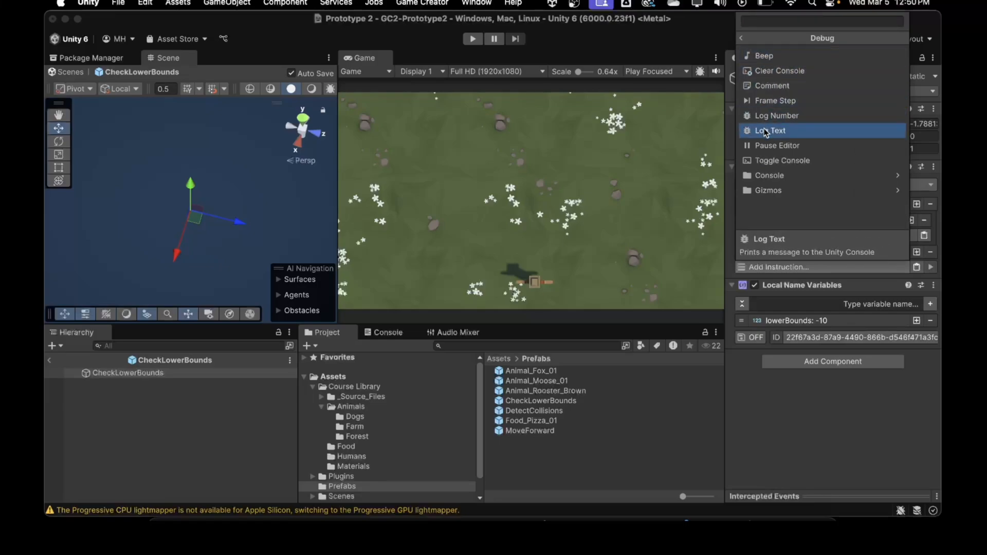
{"action": "left_click", "coordinate": [766, 131]}
{"action": "left_click", "coordinate": [825, 297]}
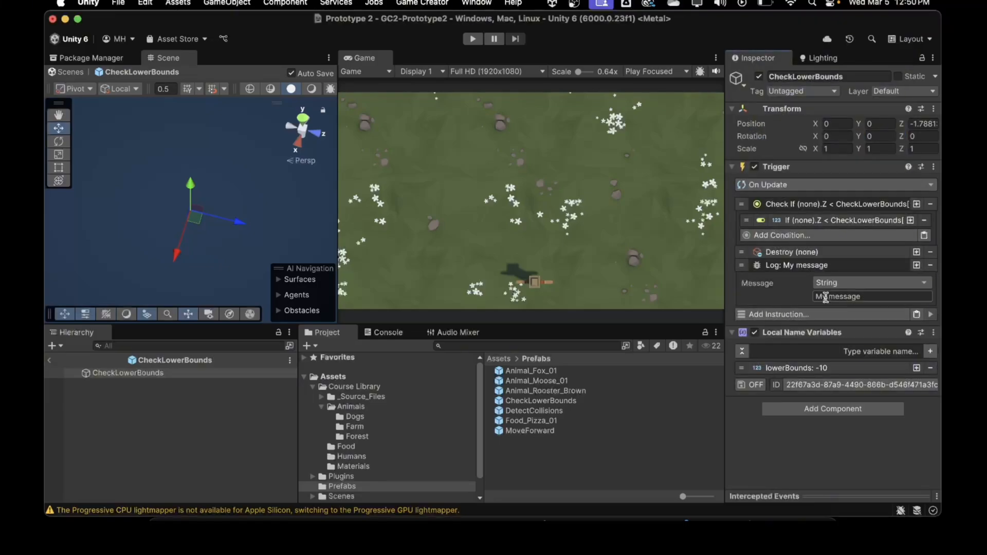
{"action": "type", "text": "Game ove"}
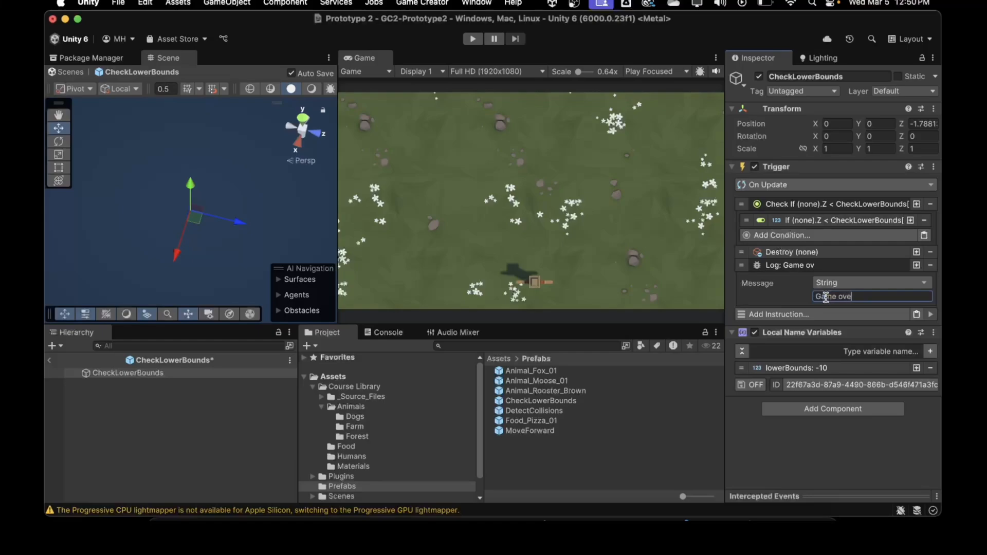
{"action": "type", "text": "r!"}
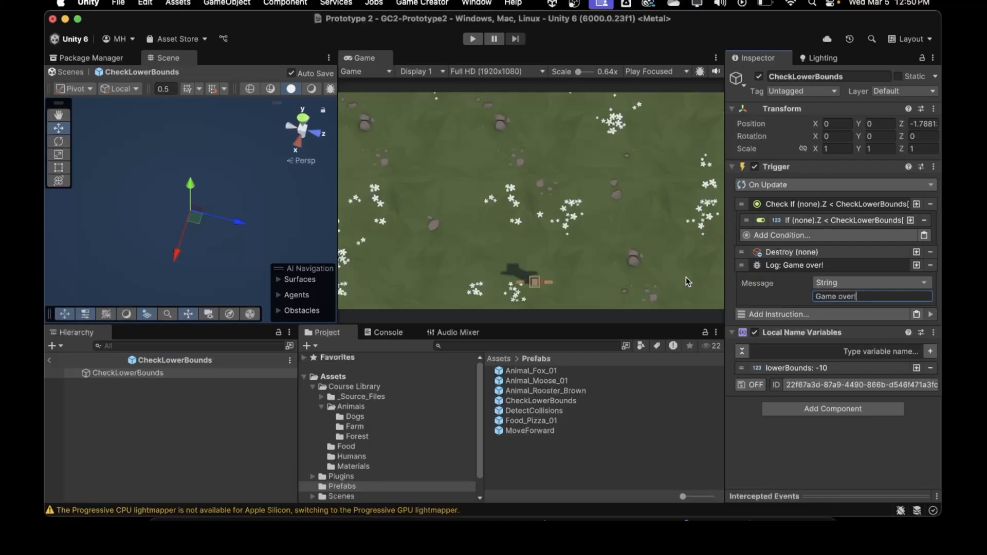
Step: Switch to Safari and look through the Lesson 2.4 outline and the Lesson Recap
{"action": "key", "text": "super+Tab"}
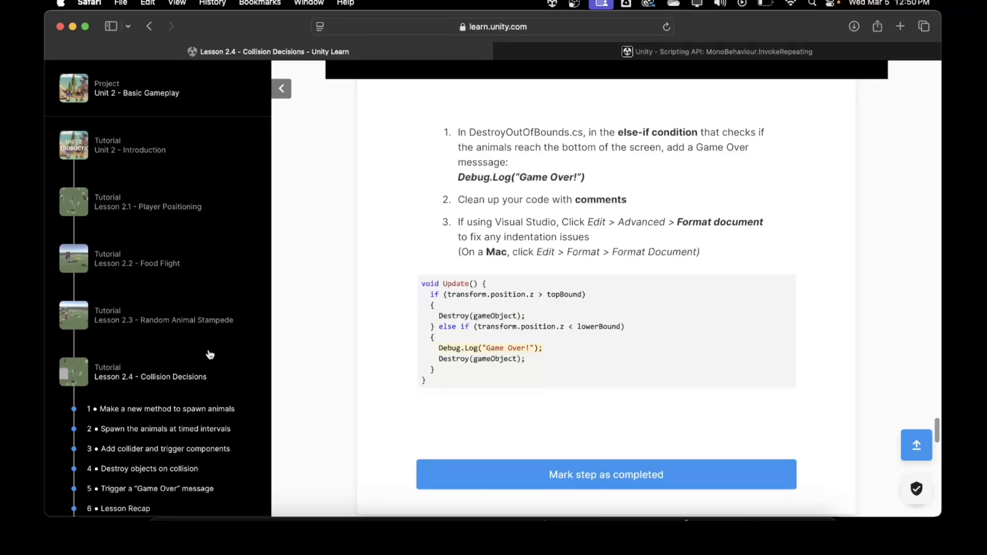
{"action": "scroll", "coordinate": [210, 355], "scroll_direction": "down", "scroll_amount": 4}
{"action": "scroll", "coordinate": [186, 308], "scroll_direction": "up", "scroll_amount": 2}
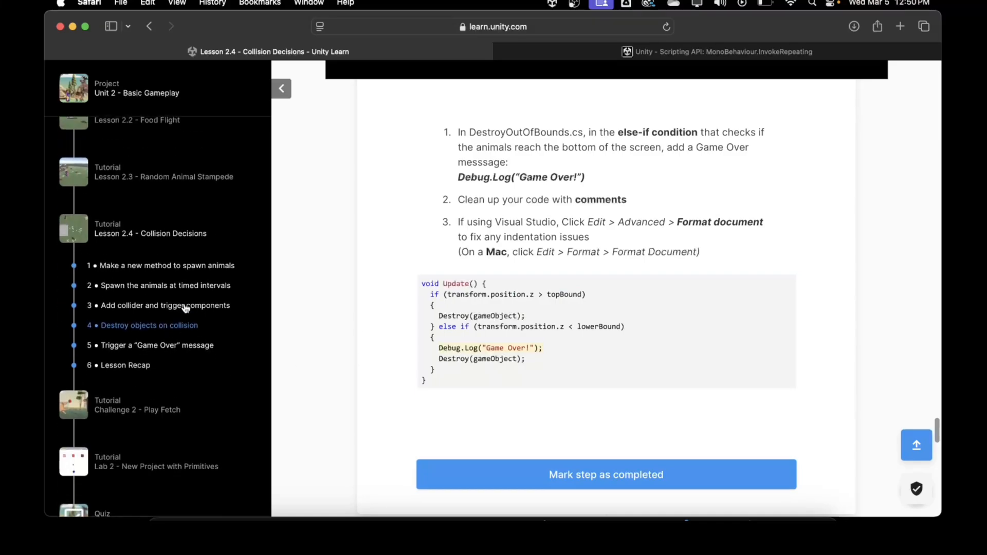
{"action": "scroll", "coordinate": [185, 307], "scroll_direction": "up", "scroll_amount": 1}
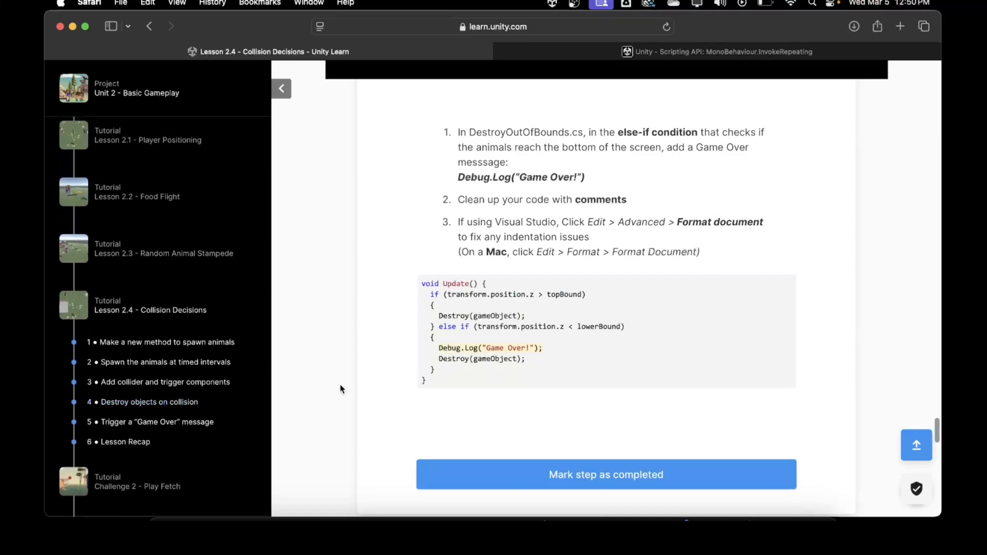
{"action": "scroll", "coordinate": [379, 371], "scroll_direction": "down", "scroll_amount": 10}
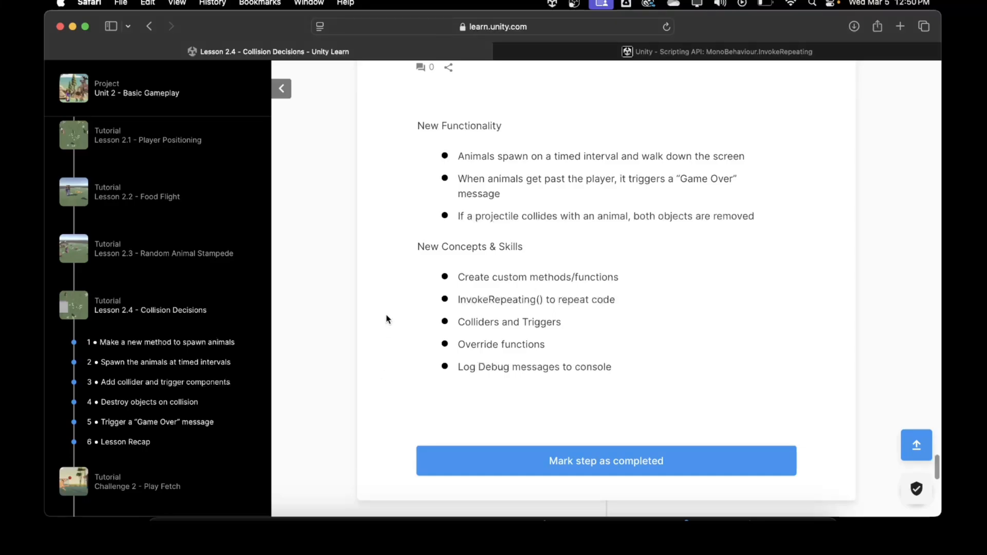
Step: Playtest the game in Unity, moving the player both ways and checking the Console for the log message, and stop it
{"action": "key", "text": "super+Tab"}
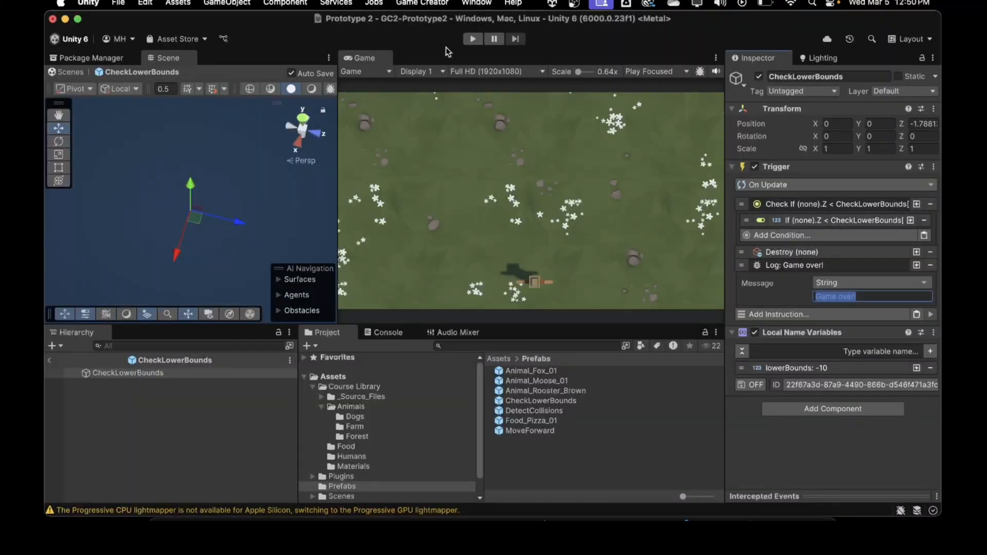
{"action": "left_click", "coordinate": [468, 41]}
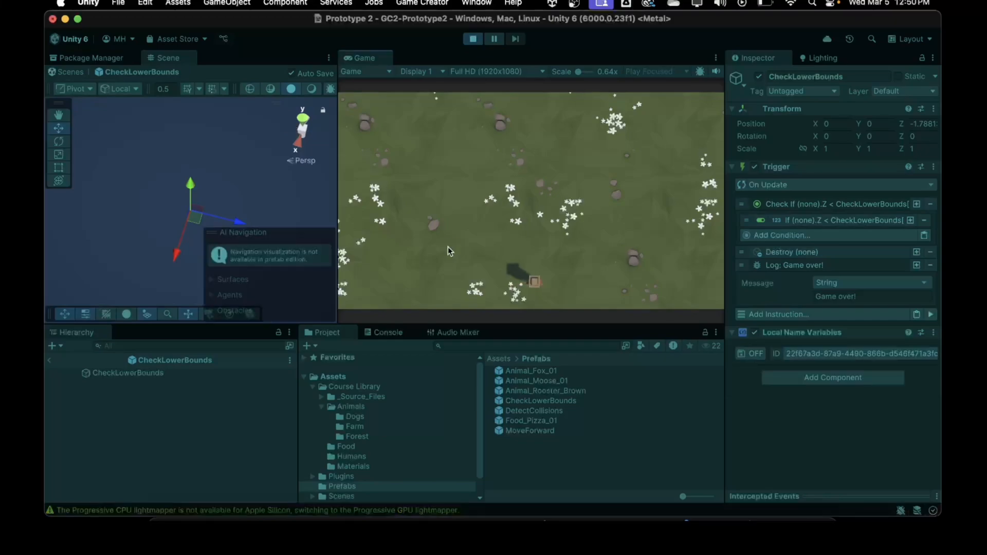
{"action": "key", "text": "Left"}
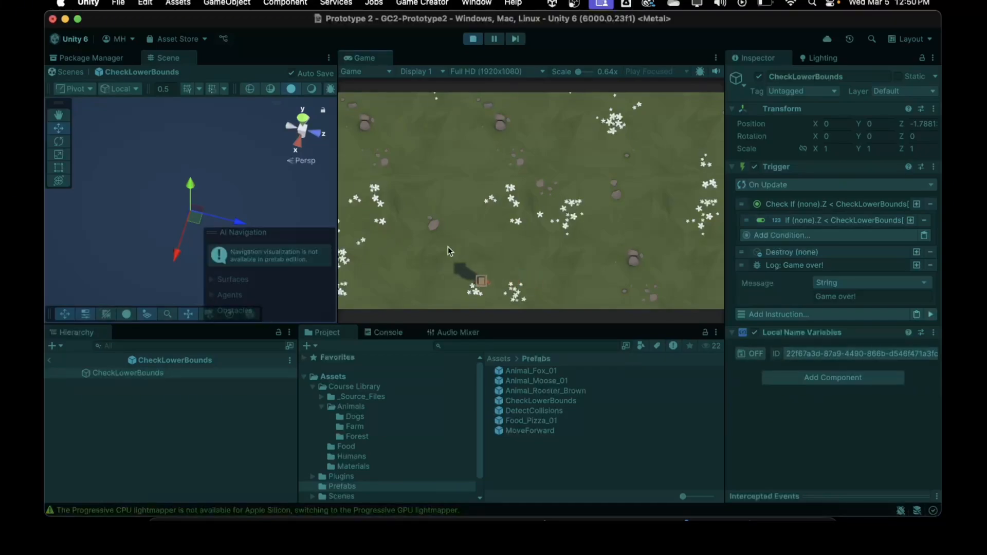
{"action": "key", "text": "Right"}
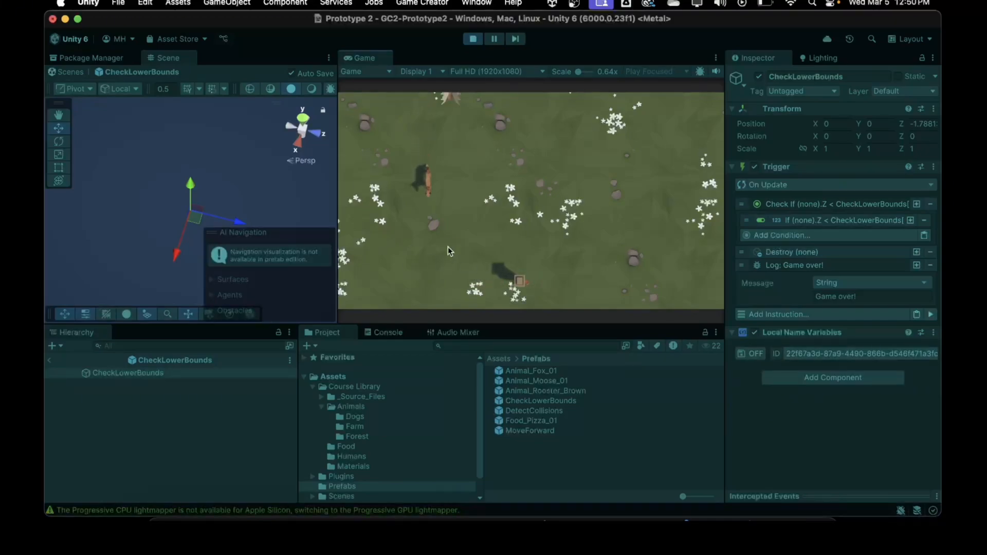
{"action": "left_click", "coordinate": [378, 333]}
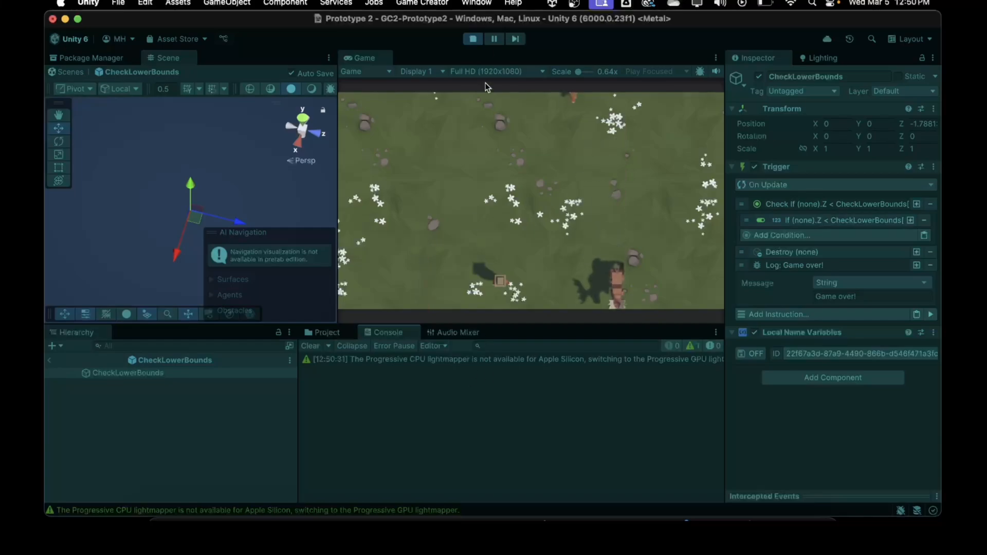
{"action": "left_click", "coordinate": [473, 38]}
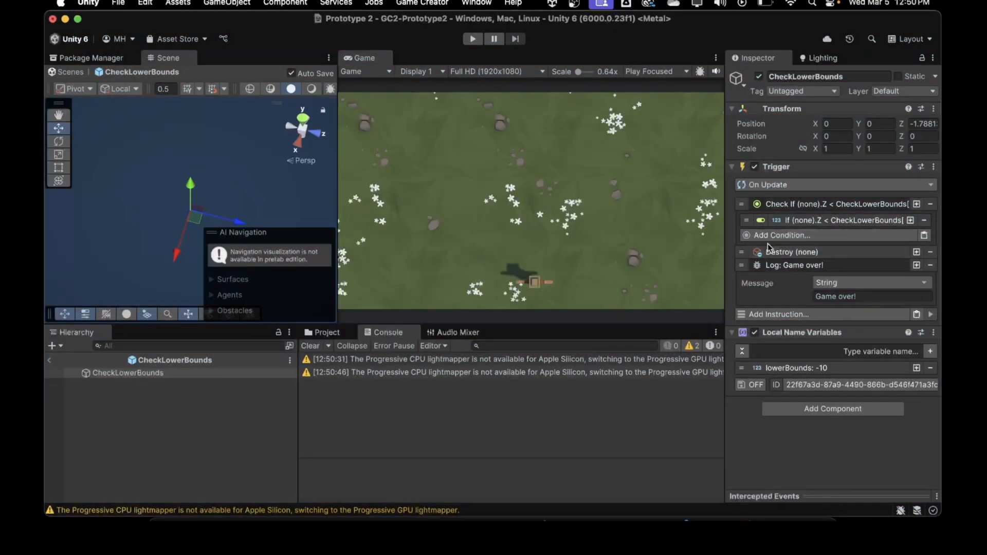
Step: Move the Log instruction above the Destroy instruction in the CheckLowerBounds trigger and return to the Prototype 2 scene
{"action": "left_click", "coordinate": [317, 334]}
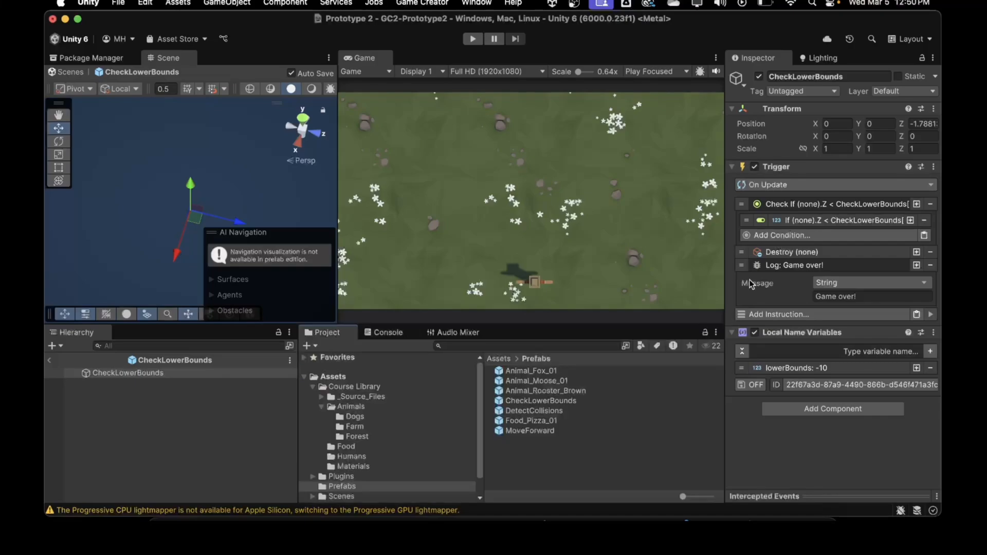
{"action": "left_click_drag", "start_coordinate": [741, 265], "coordinate": [743, 255]}
{"action": "left_click_drag", "start_coordinate": [742, 251], "coordinate": [743, 247]}
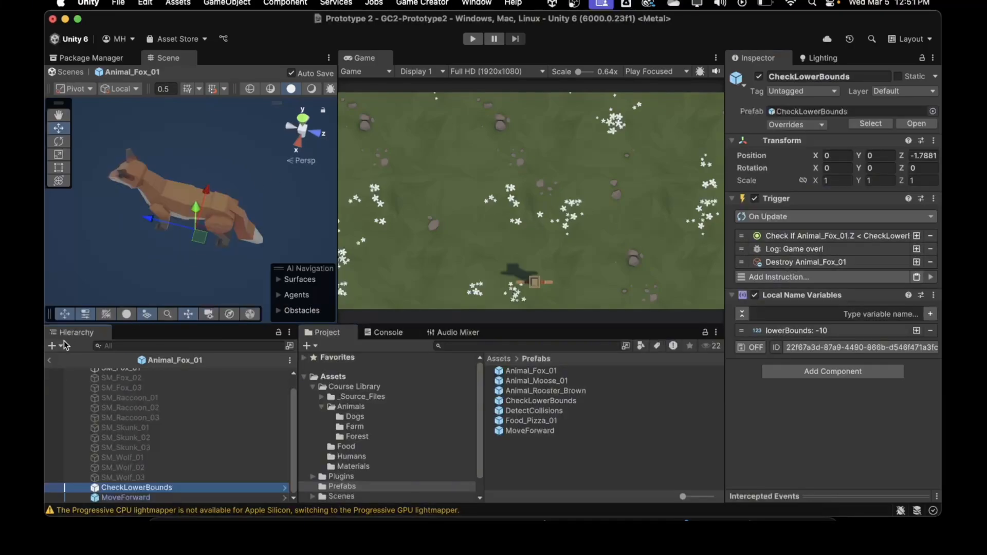
{"action": "left_click", "coordinate": [49, 359]}
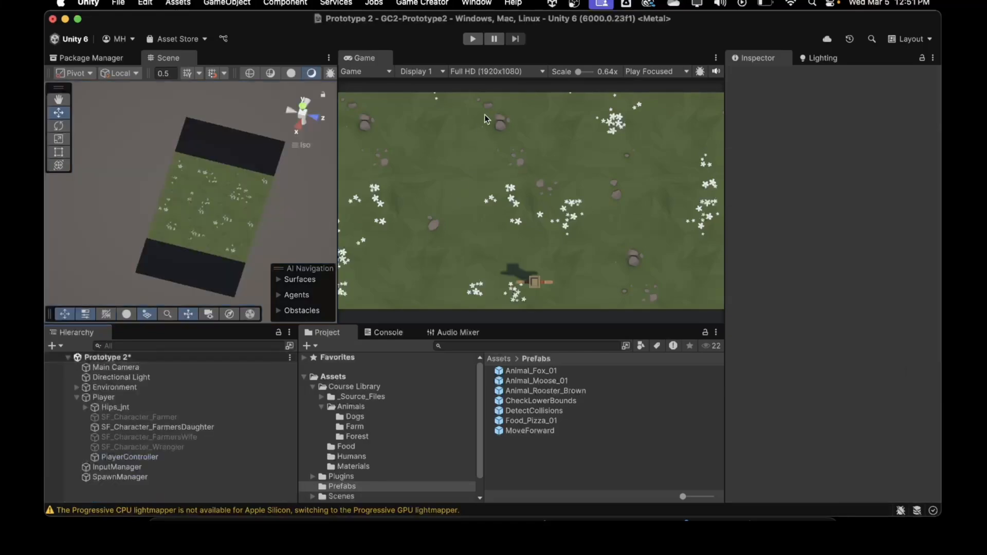
Step: Run the game again, move the player while animals pass, check the Console for "Game over!" messages, and stop playing
{"action": "left_click", "coordinate": [473, 40]}
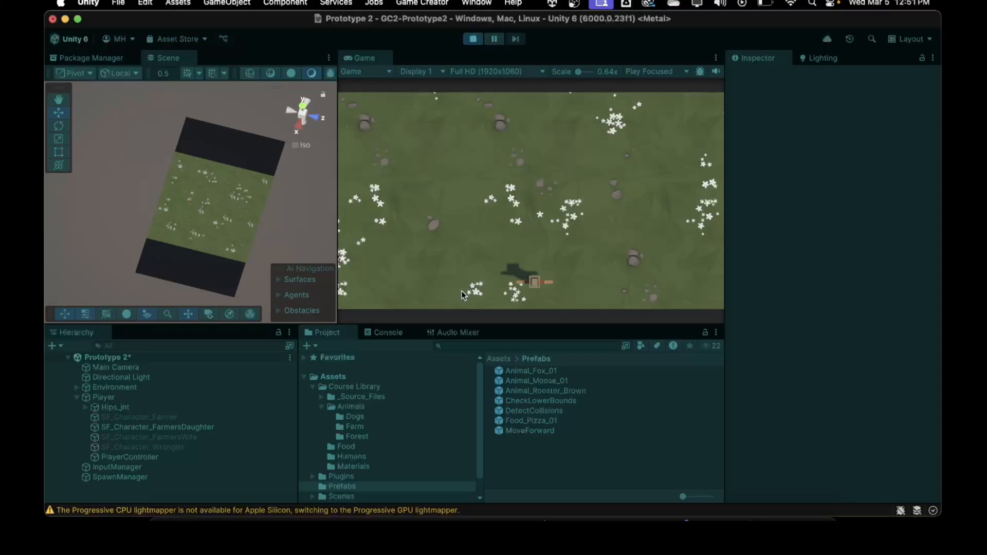
{"action": "key", "text": "Left"}
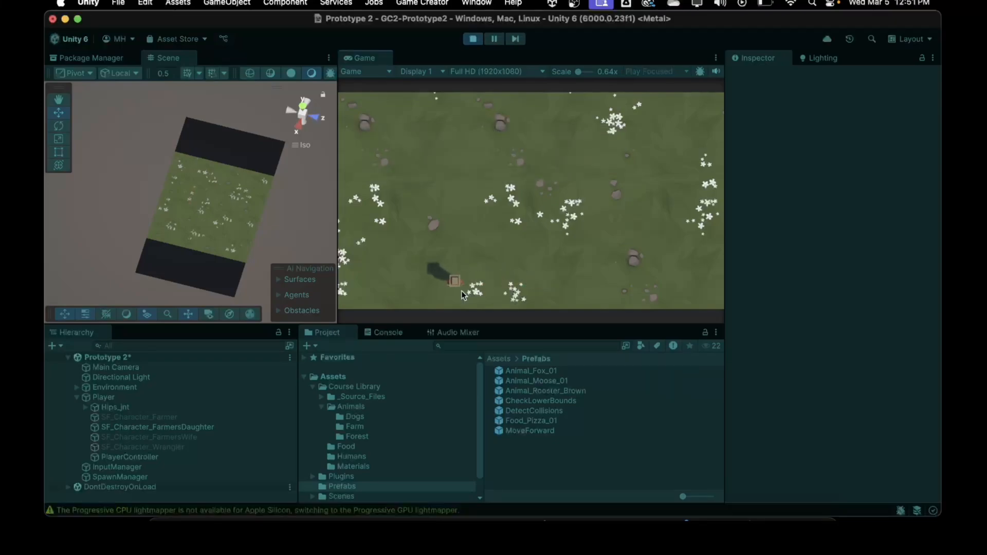
{"action": "key", "text": "Right"}
{"action": "key", "text": "Left"}
{"action": "key", "text": "Right"}
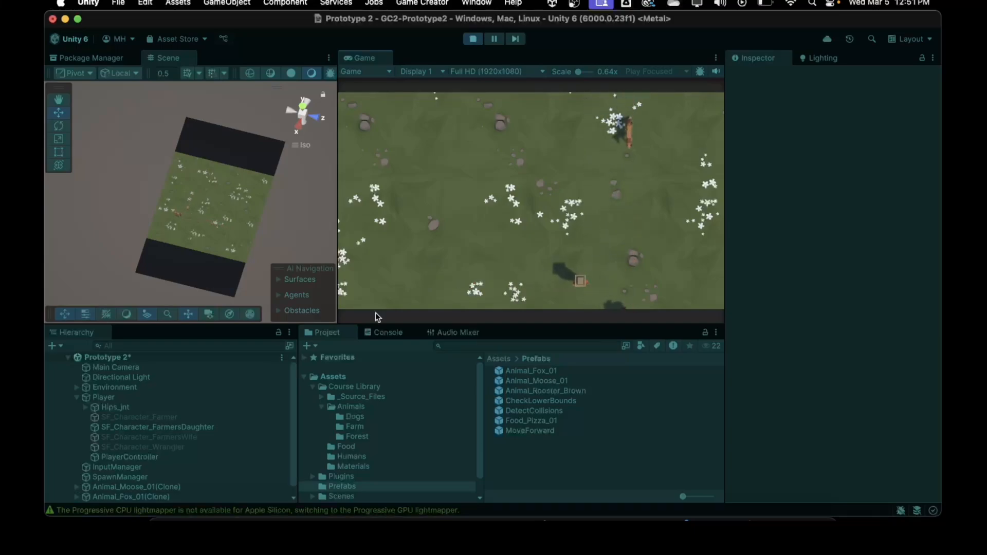
{"action": "left_click", "coordinate": [385, 332]}
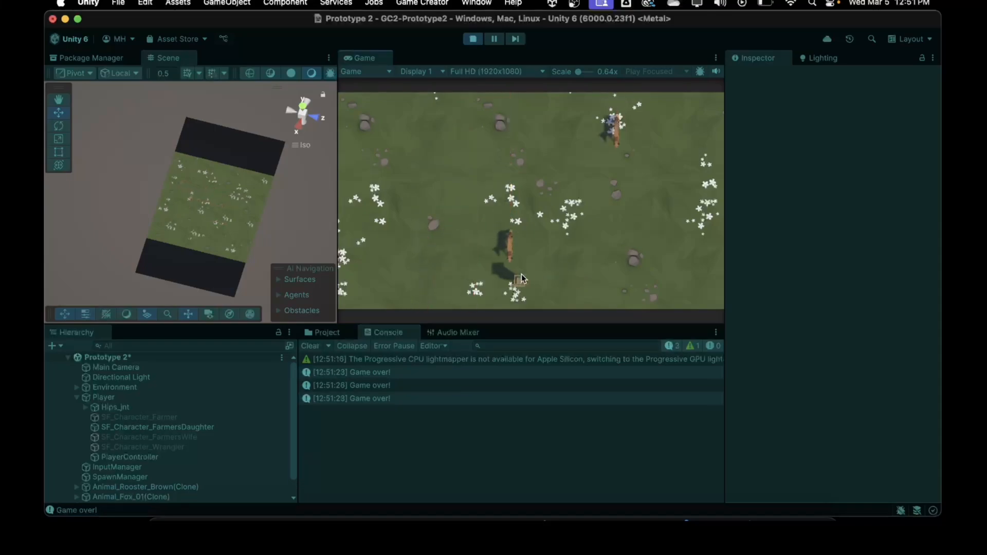
{"action": "key", "text": "Left"}
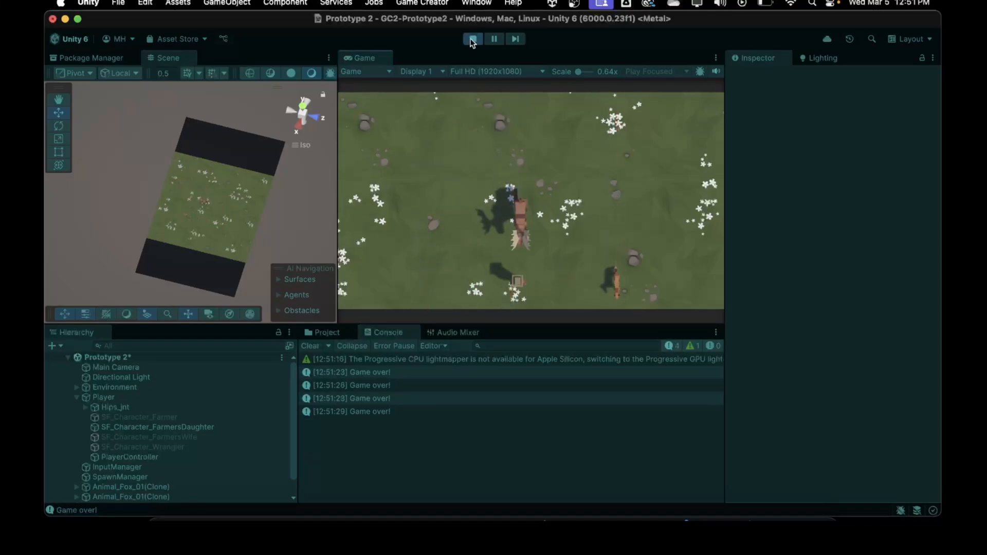
{"action": "left_click", "coordinate": [473, 39]}
Step: Switch to Safari to review the Game Over step and the Lesson Recap, and return to Unity
{"action": "key", "text": "super+Tab"}
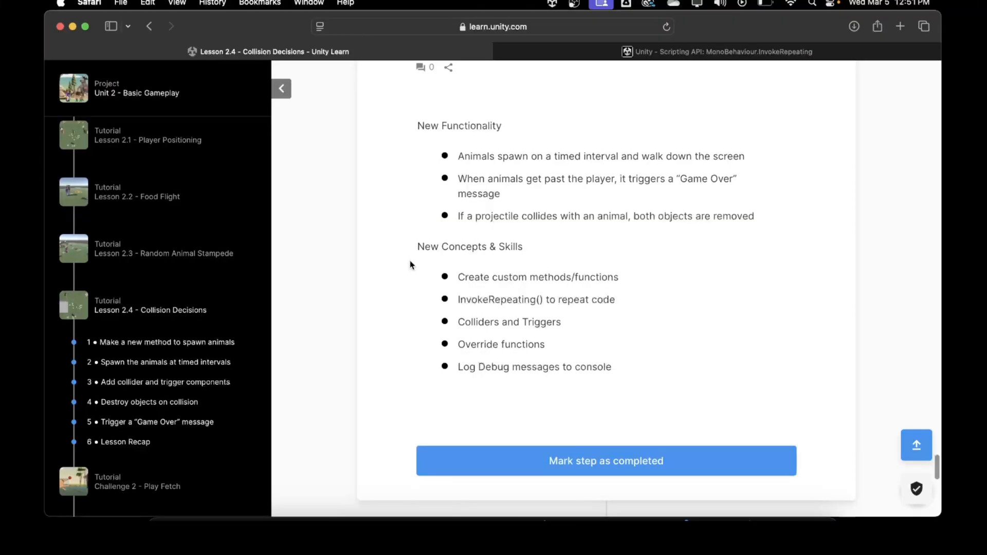
{"action": "scroll", "coordinate": [410, 259], "scroll_direction": "up", "scroll_amount": 6}
{"action": "scroll", "coordinate": [410, 259], "scroll_direction": "up", "scroll_amount": 6}
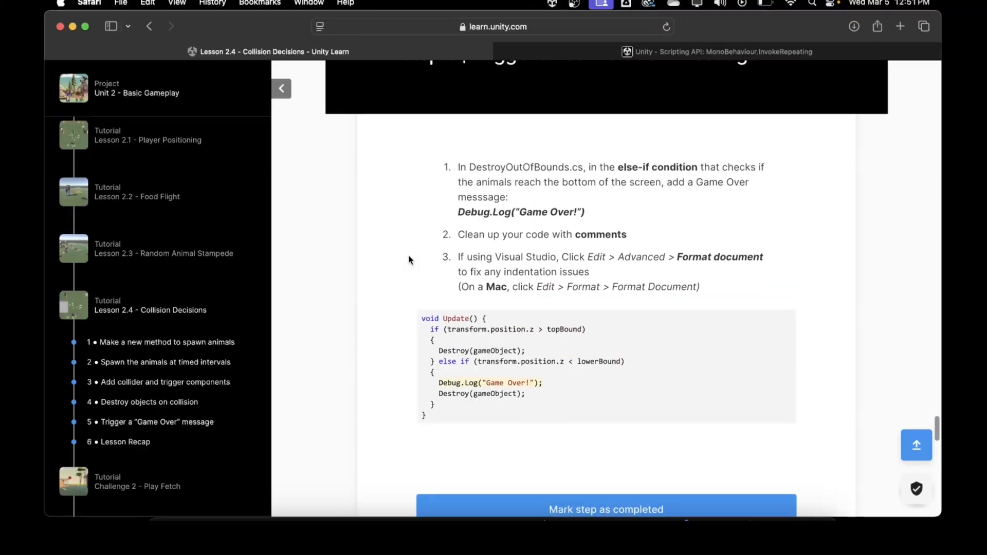
{"action": "scroll", "coordinate": [378, 328], "scroll_direction": "down", "scroll_amount": 10}
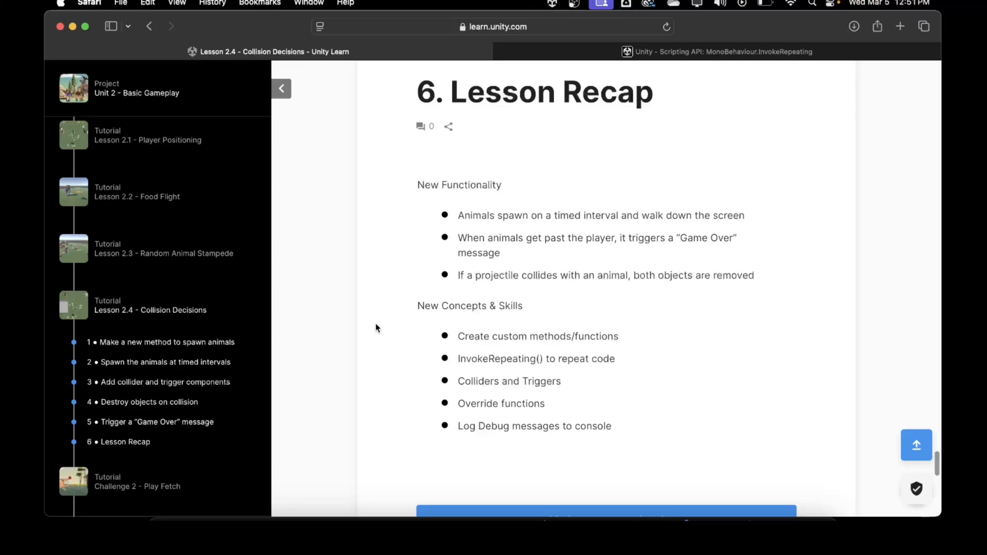
{"action": "scroll", "coordinate": [344, 286], "scroll_direction": "up", "scroll_amount": 8}
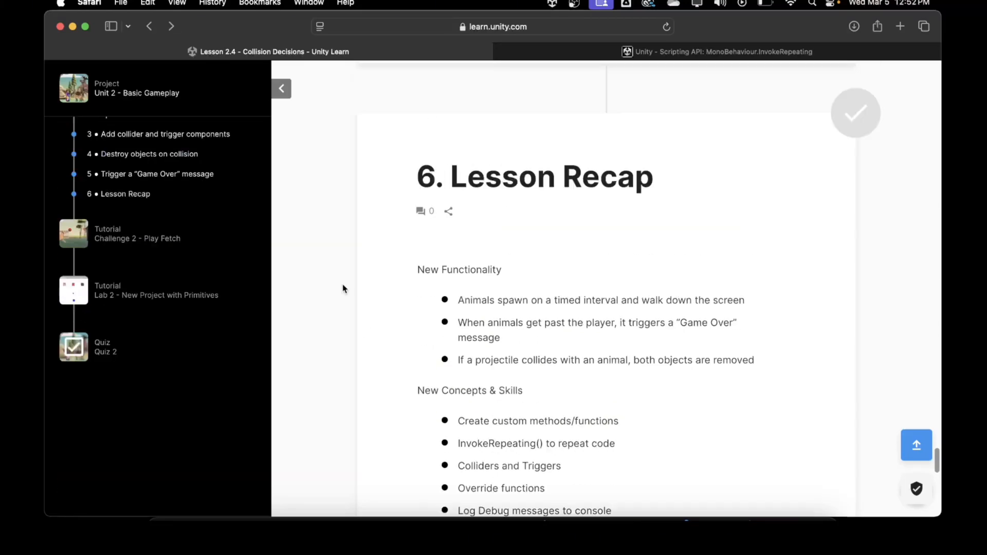
{"action": "scroll", "coordinate": [344, 288], "scroll_direction": "up", "scroll_amount": 4}
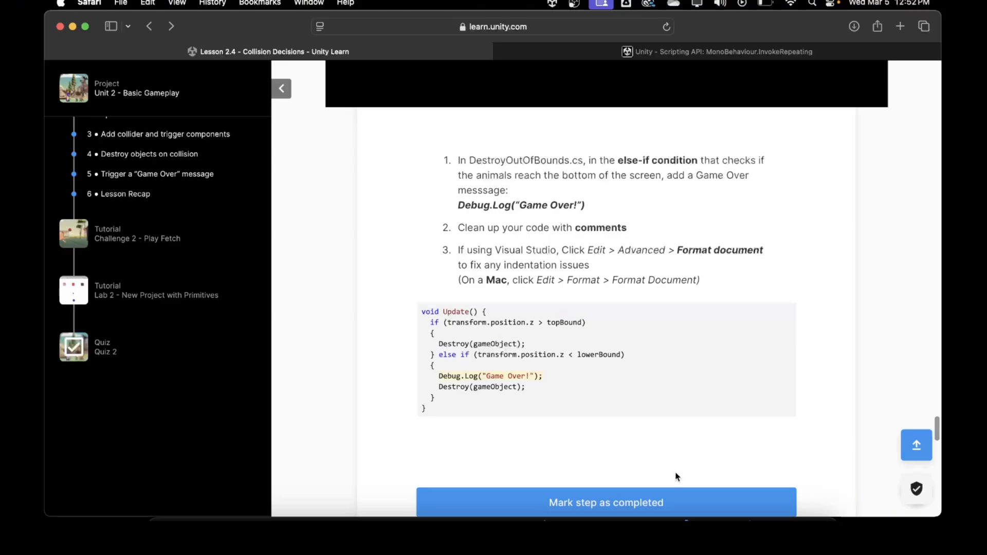
{"action": "left_click", "coordinate": [747, 519]}
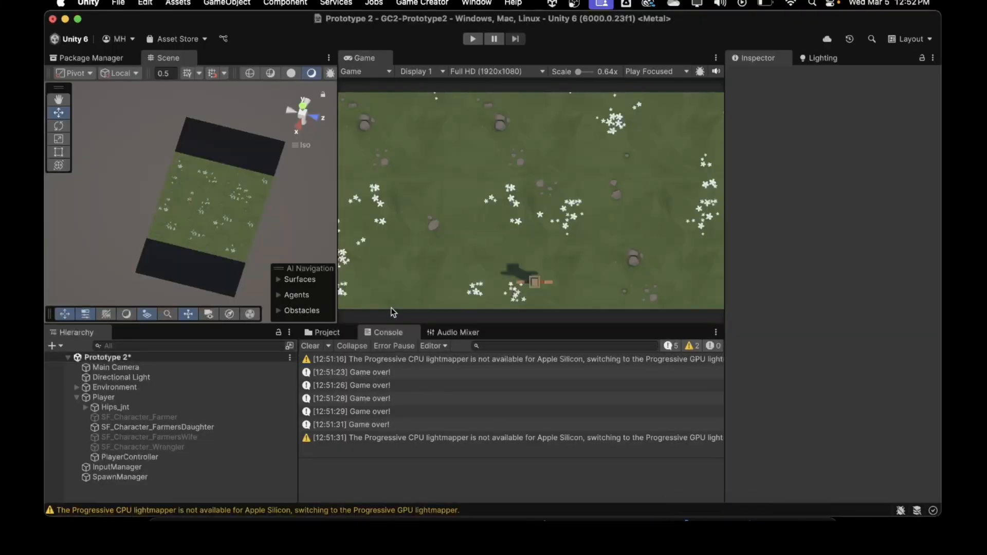
Step: Collapse the Player hierarchy, add a UI Canvas to the Prototype 2 scene, and inspect the accompanying EventSystem
{"action": "left_click", "coordinate": [76, 397]}
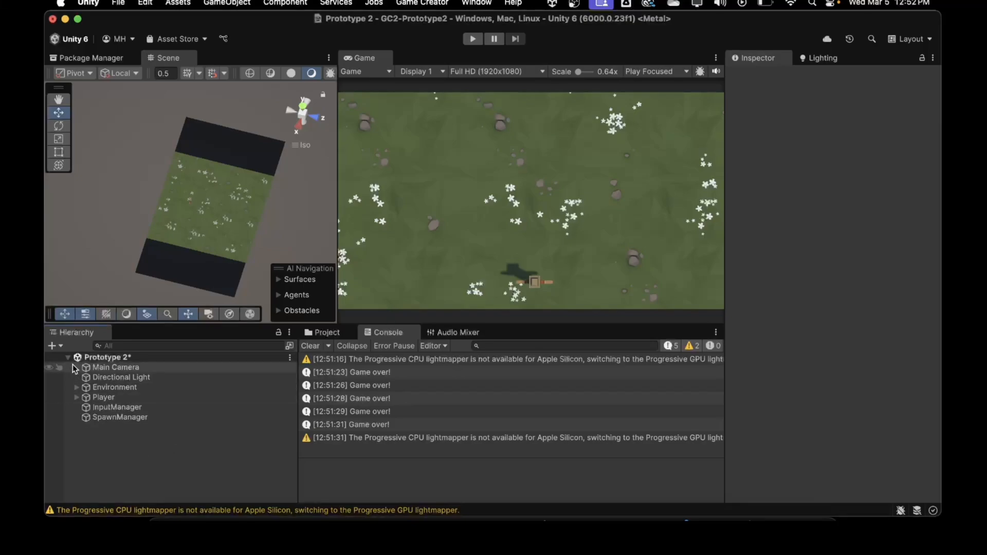
{"action": "left_click", "coordinate": [54, 346]}
{"action": "mouse_move", "coordinate": [76, 348]}
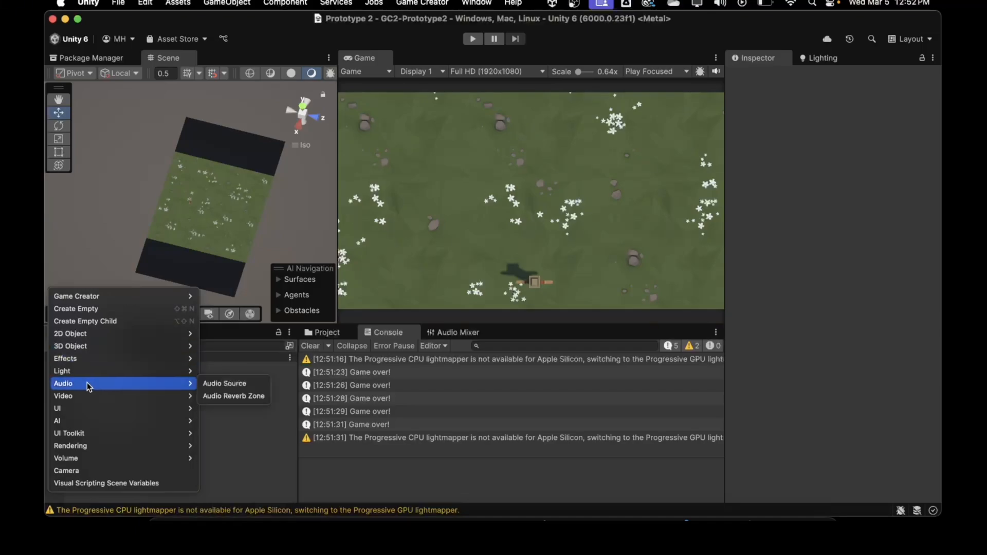
{"action": "mouse_move", "coordinate": [83, 408]}
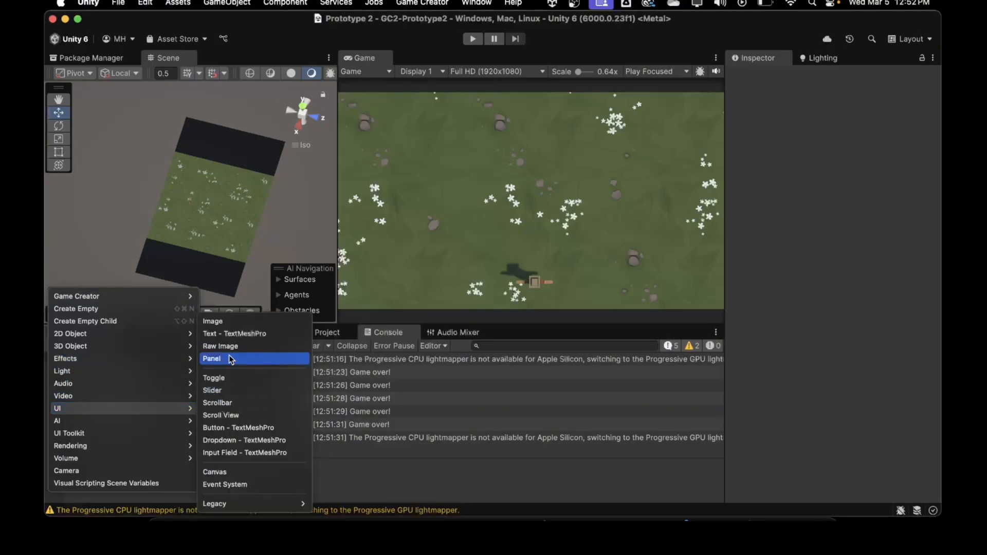
{"action": "left_click", "coordinate": [221, 472]}
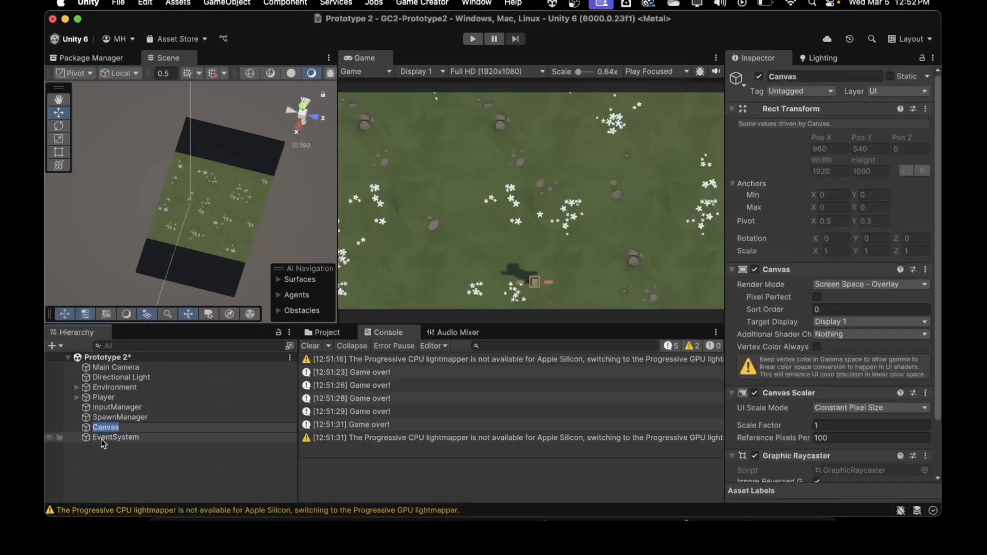
{"action": "key", "text": "Return"}
{"action": "left_click", "coordinate": [105, 440]}
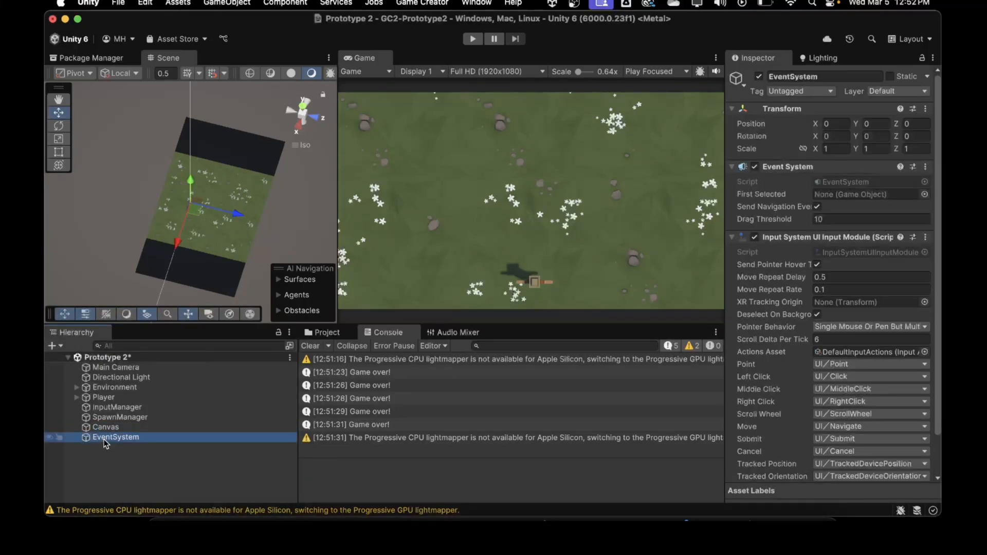
Step: Add a UI Image as a child of the Canvas and name it GameOverScreen
{"action": "left_click", "coordinate": [105, 428]}
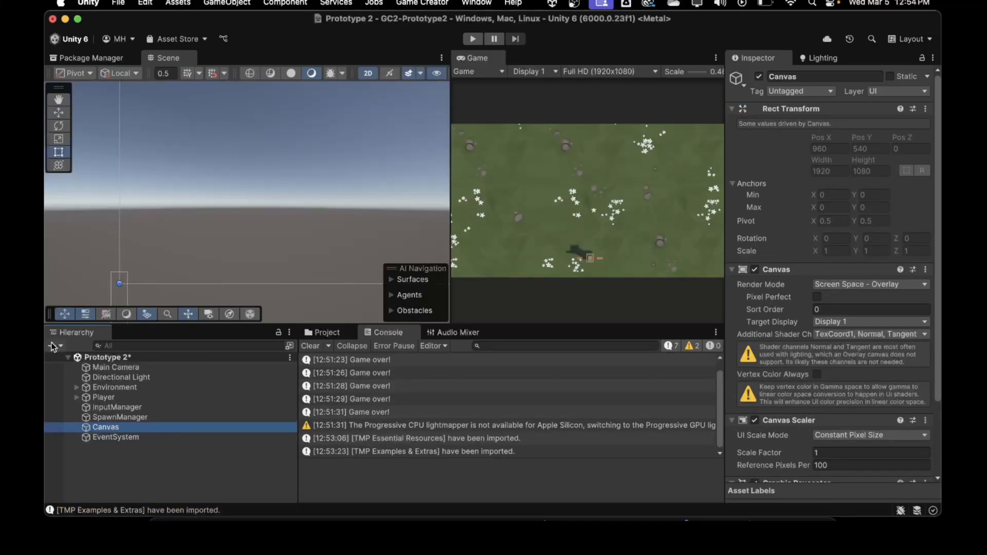
{"action": "left_click", "coordinate": [52, 345]}
{"action": "mouse_move", "coordinate": [64, 340]}
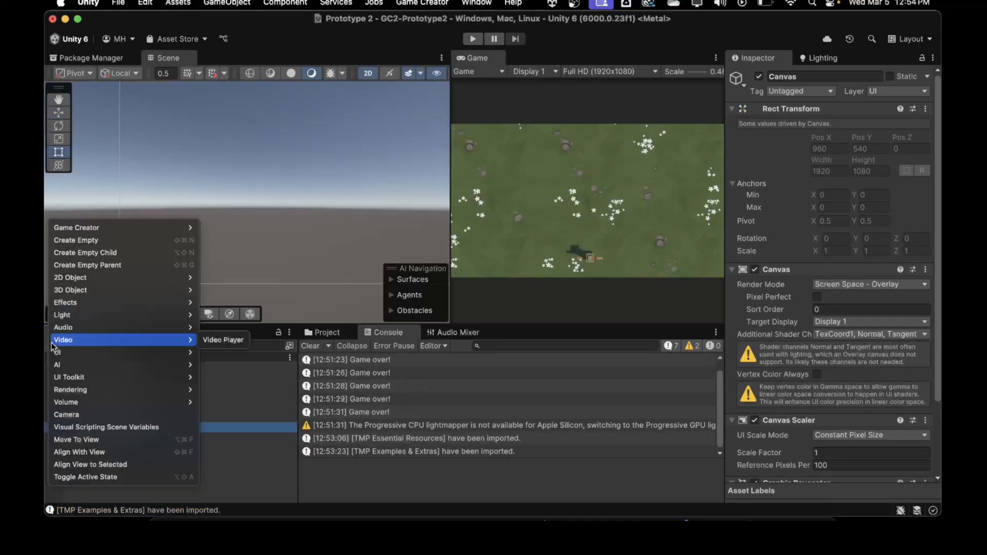
{"action": "mouse_move", "coordinate": [186, 353]}
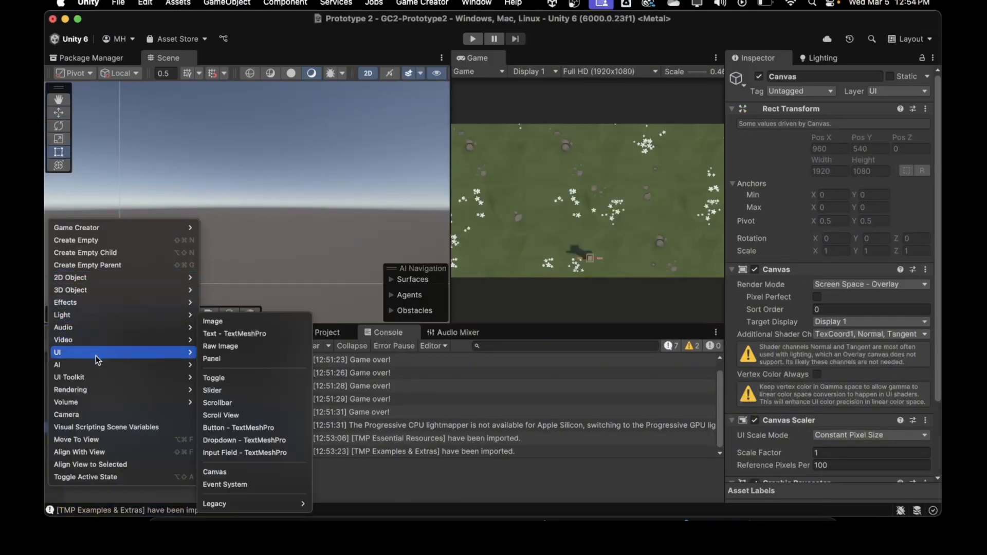
{"action": "left_click", "coordinate": [213, 321]}
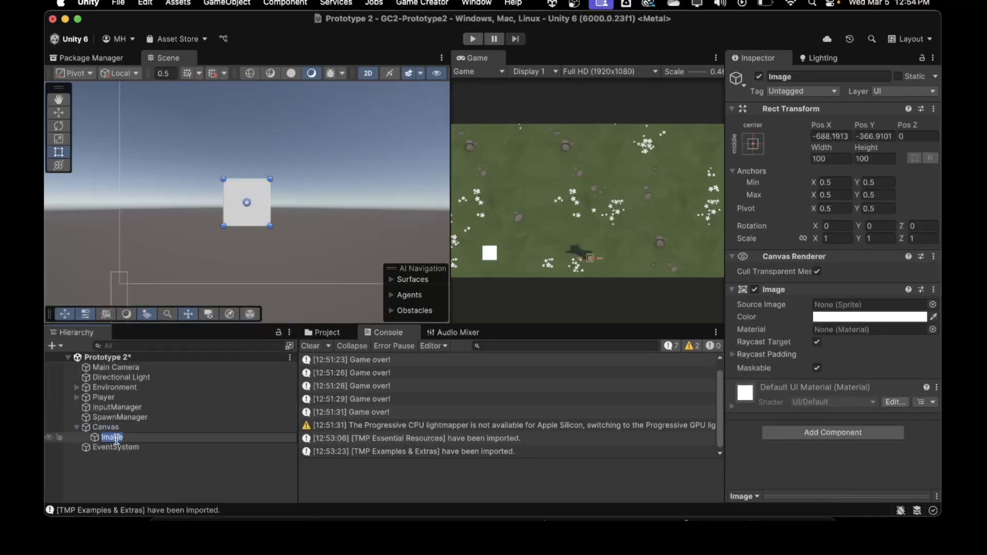
{"action": "type", "text": "GameOverScreen"}
{"action": "key", "text": "Return"}
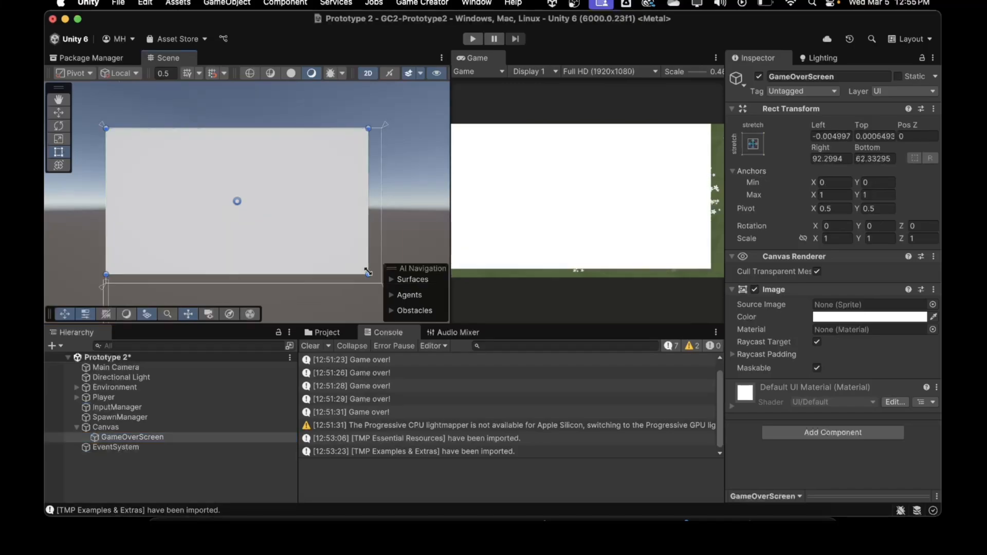
Step: Resize the GameOverScreen image to fill the whole canvas and check its stretch anchor preset
{"action": "left_click_drag", "start_coordinate": [371, 201], "coordinate": [381, 282]}
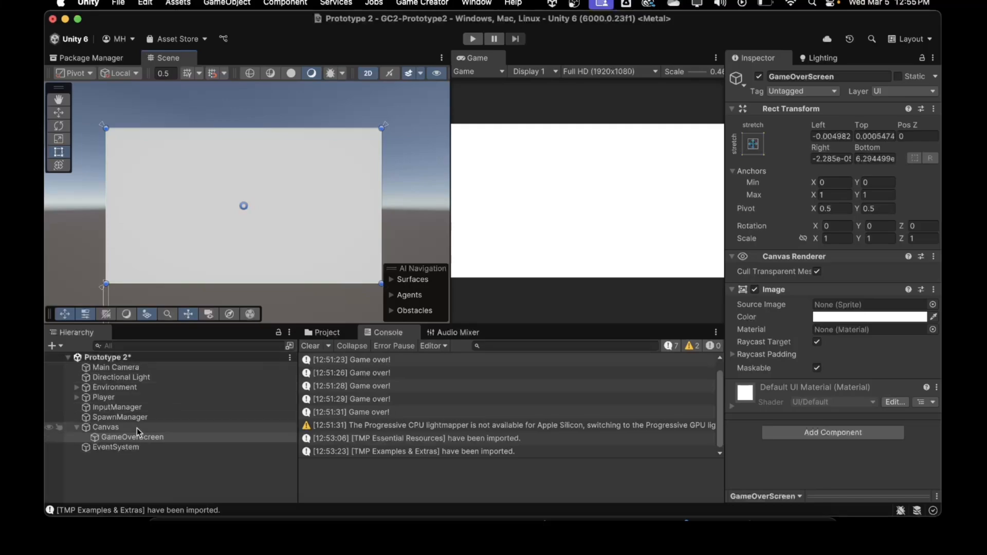
{"action": "left_click", "coordinate": [752, 146]}
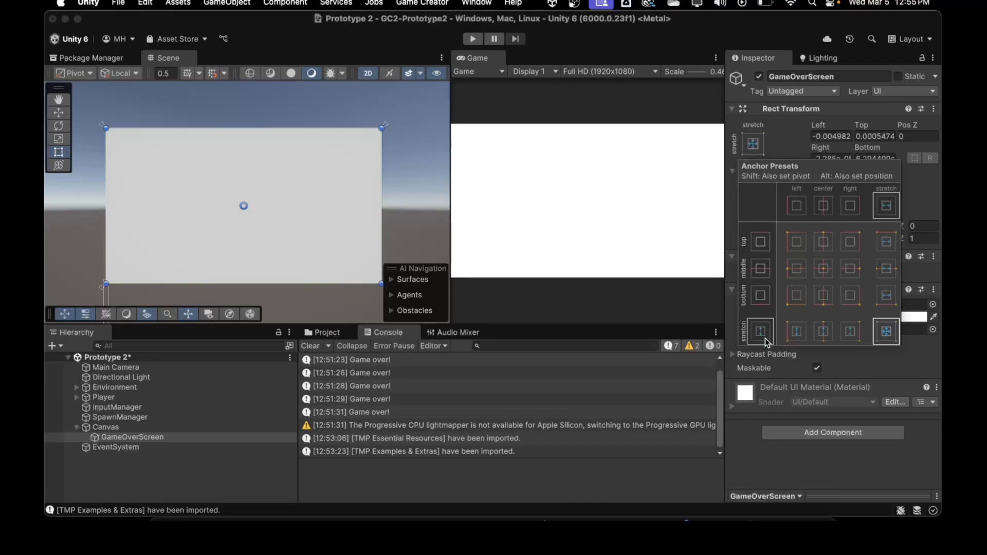
{"action": "left_click", "coordinate": [753, 148]}
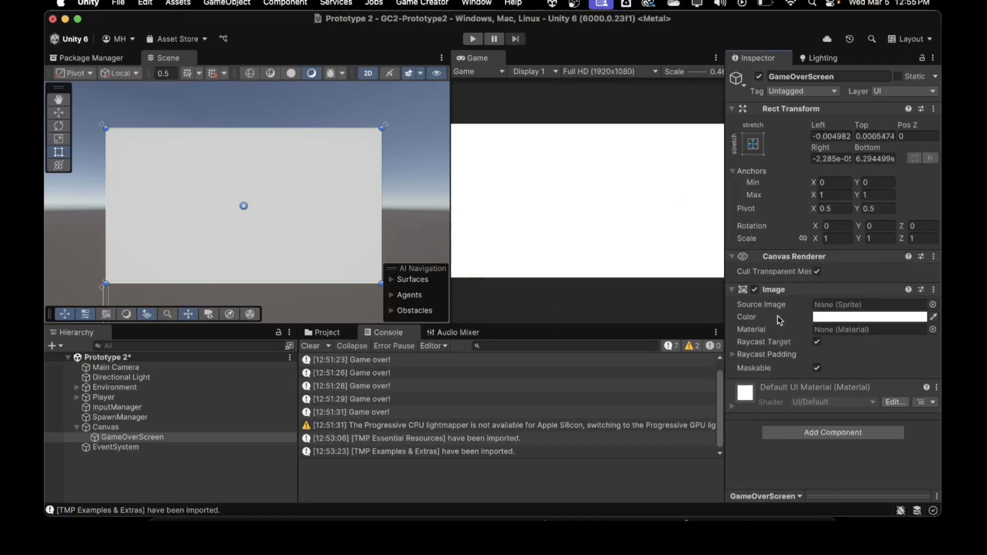
Step: Make the GameOverScreen image semi-transparent by lowering its color's alpha to about 110
{"action": "left_click", "coordinate": [847, 317]}
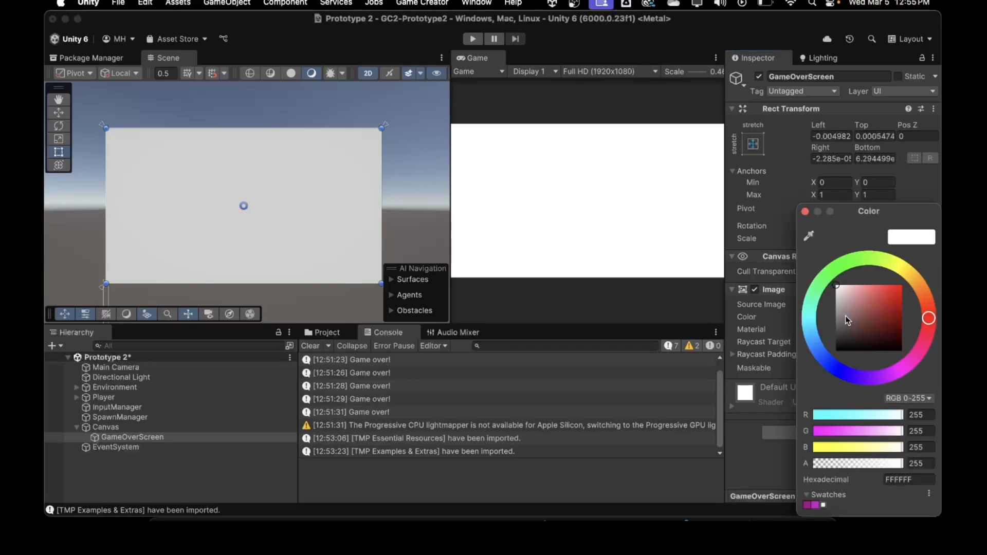
{"action": "left_click_drag", "start_coordinate": [885, 465], "coordinate": [851, 463]}
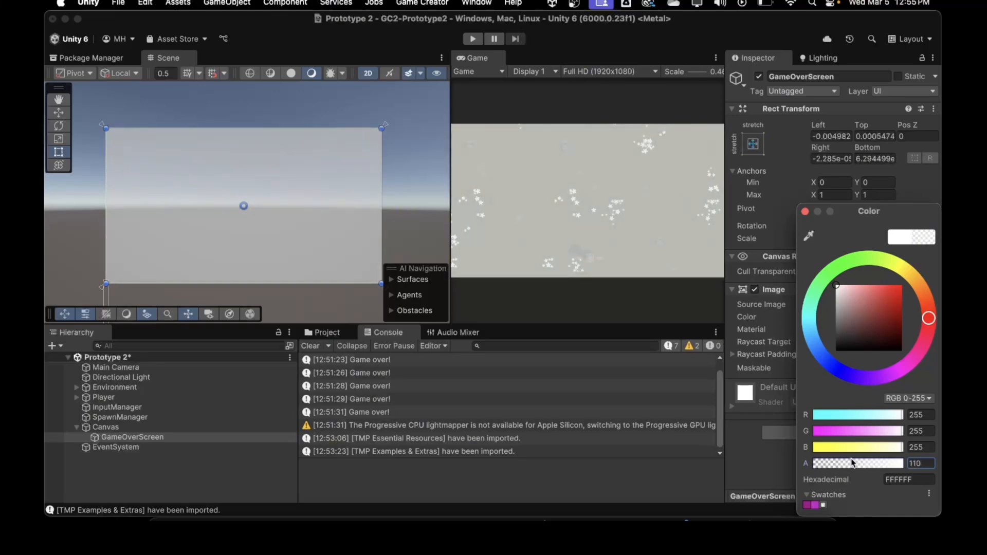
{"action": "left_click", "coordinate": [804, 211]}
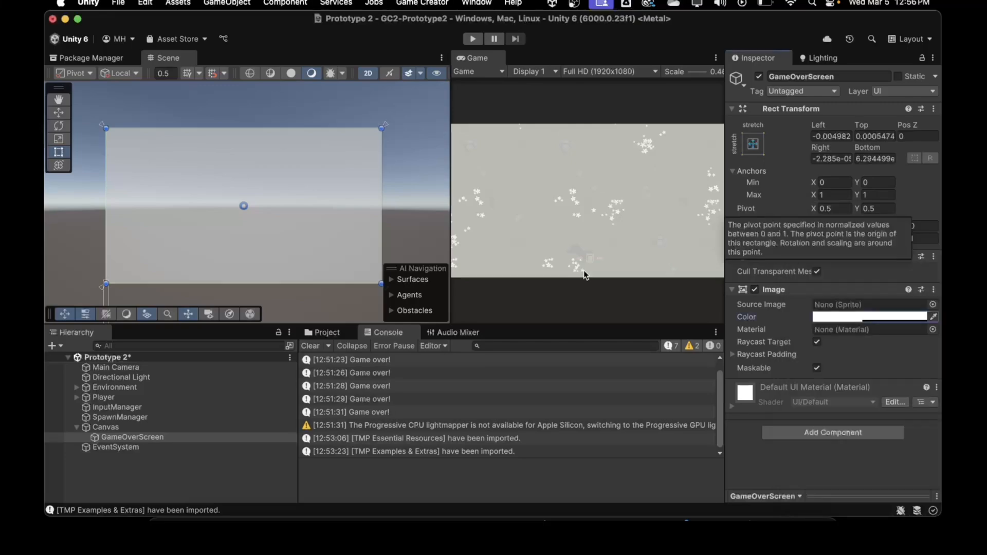
Step: Add a UI TextMeshPro text object to the Canvas for the game over screen
{"action": "right_click", "coordinate": [109, 437]}
{"action": "scroll", "coordinate": [113, 443], "scroll_direction": "down", "scroll_amount": 5}
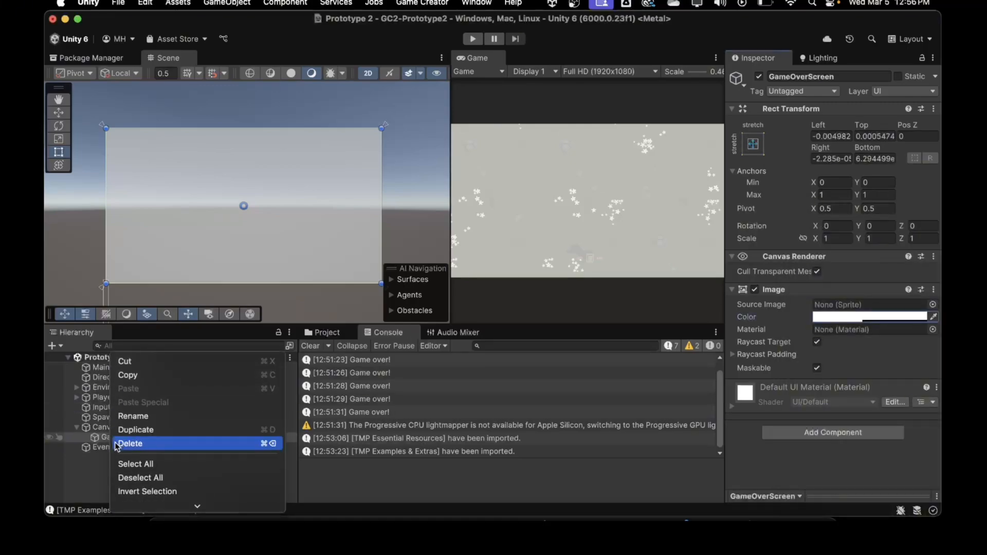
{"action": "left_click", "coordinate": [103, 439]}
{"action": "left_click", "coordinate": [103, 439]}
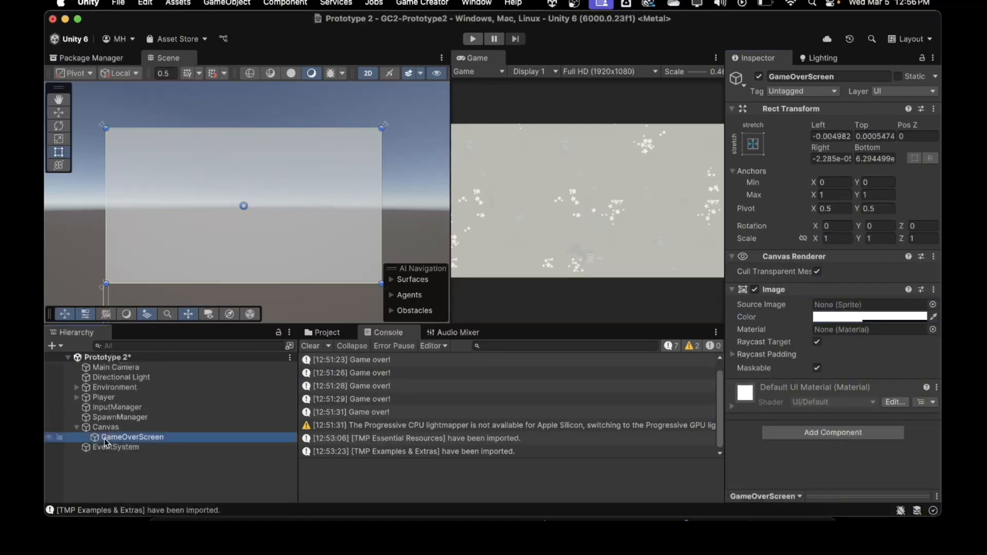
{"action": "left_click", "coordinate": [55, 341]}
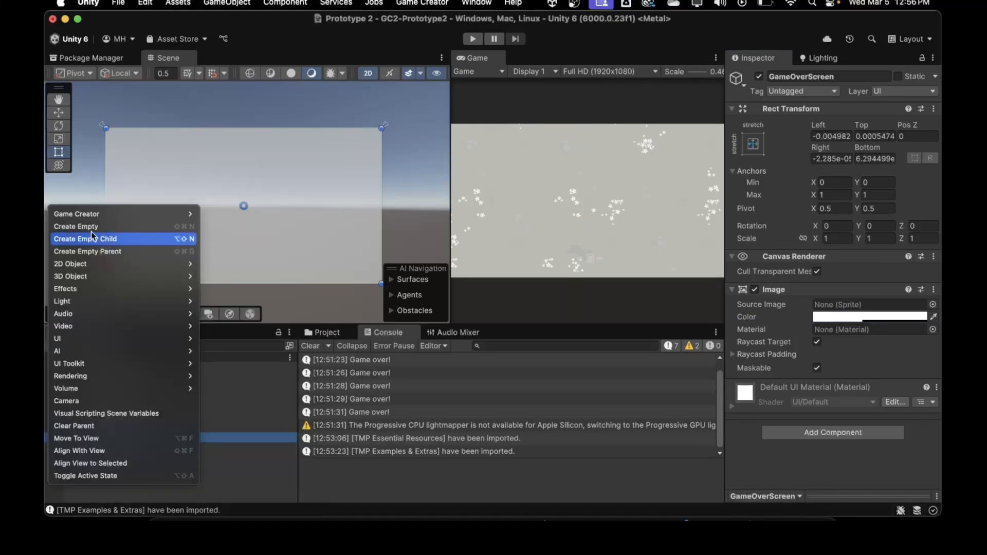
{"action": "mouse_move", "coordinate": [93, 211]}
{"action": "mouse_move", "coordinate": [240, 239]}
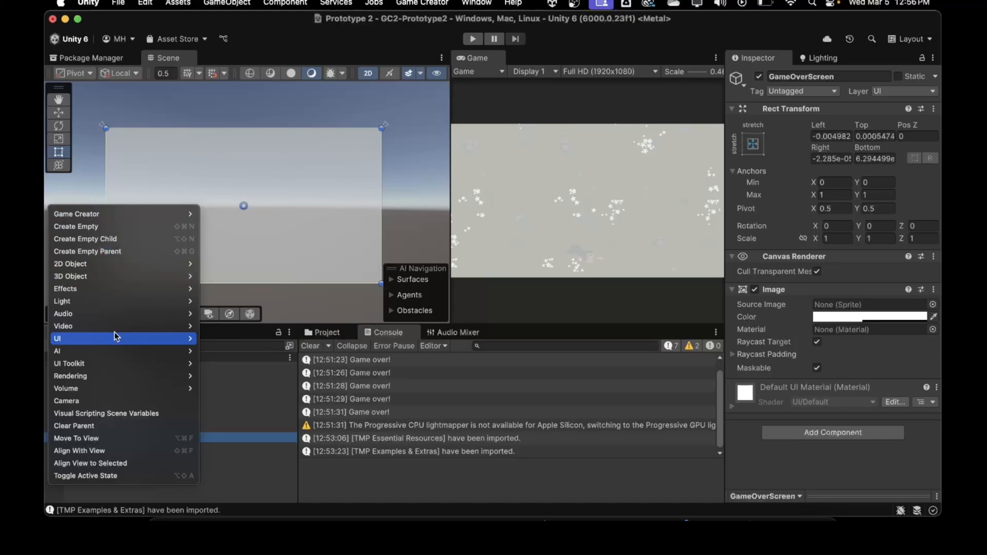
{"action": "mouse_move", "coordinate": [117, 333]}
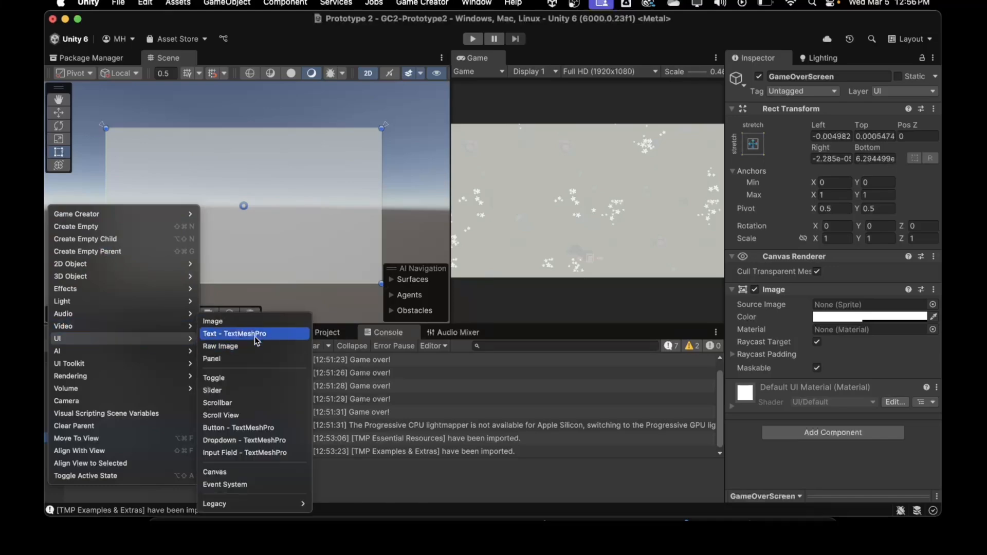
{"action": "left_click", "coordinate": [255, 337]}
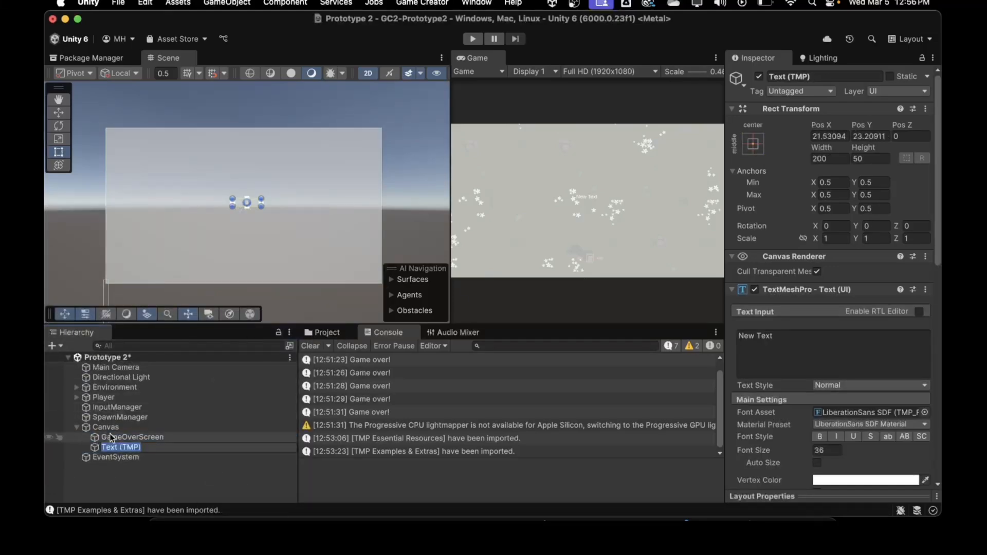
Step: Make the new text object a child of GameOverScreen and rename it GameOverText
{"action": "left_click", "coordinate": [97, 446]}
{"action": "mouse_move", "coordinate": [111, 448]}
{"action": "left_mouse_down"}
{"action": "mouse_move", "coordinate": [111, 433]}
{"action": "mouse_move", "coordinate": [118, 450]}
{"action": "left_mouse_up"}
{"action": "left_click", "coordinate": [118, 450]}
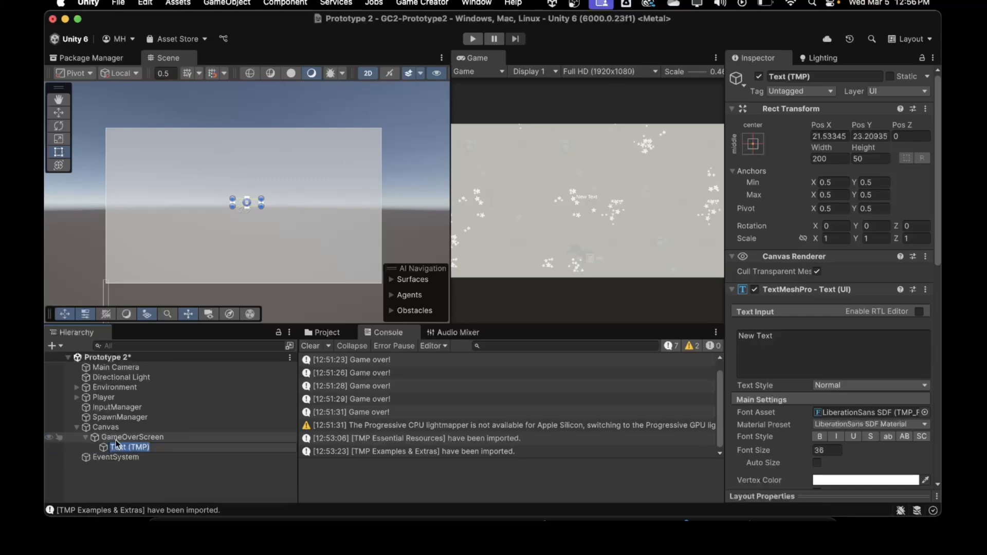
{"action": "type", "text": "GameOverText"}
{"action": "key", "text": "Return"}
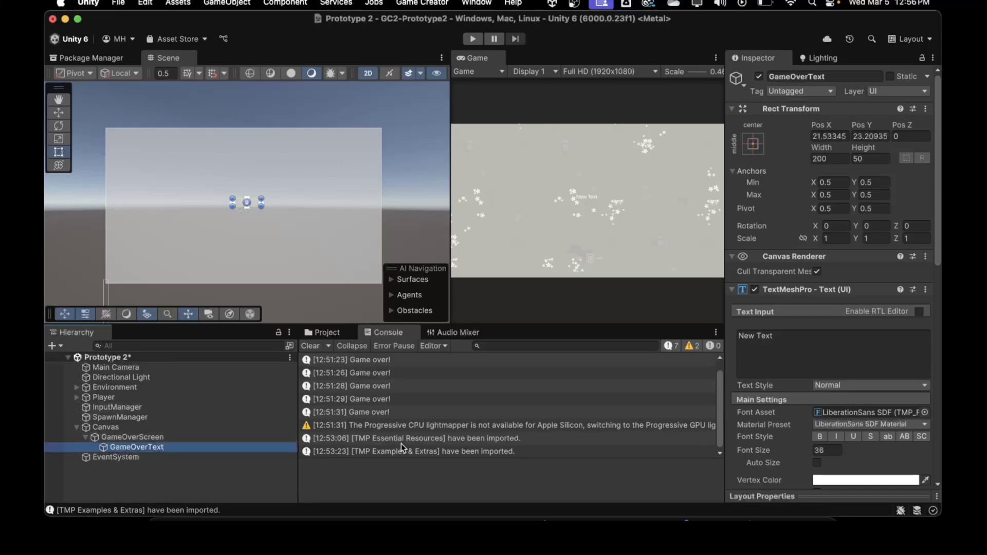
Step: Replace GameOverText's placeholder text with "Game Over" and set its font size to 72
{"action": "double_click", "coordinate": [764, 338]}
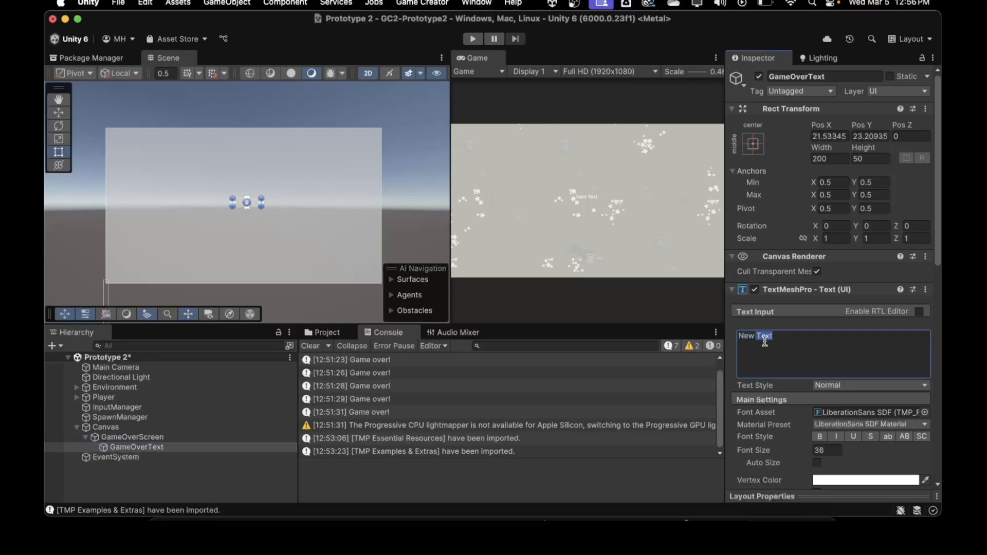
{"action": "key", "text": "BackSpace"}
{"action": "key", "text": "BackSpace"}
{"action": "key", "text": "BackSpace"}
{"action": "key", "text": "BackSpace"}
{"action": "type", "text": "Game Over"}
{"action": "scroll", "coordinate": [728, 385], "scroll_direction": "down", "scroll_amount": 1}
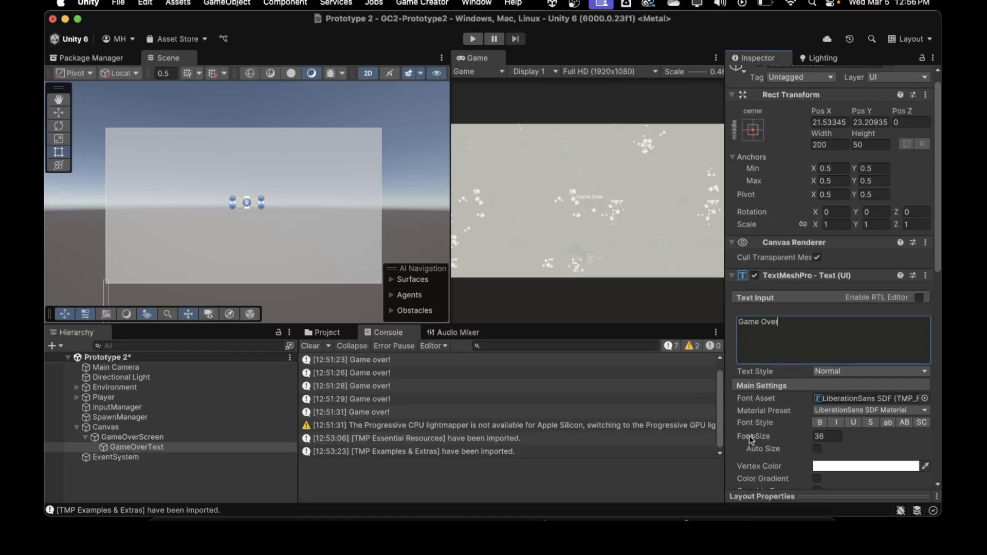
{"action": "left_click", "coordinate": [820, 437]}
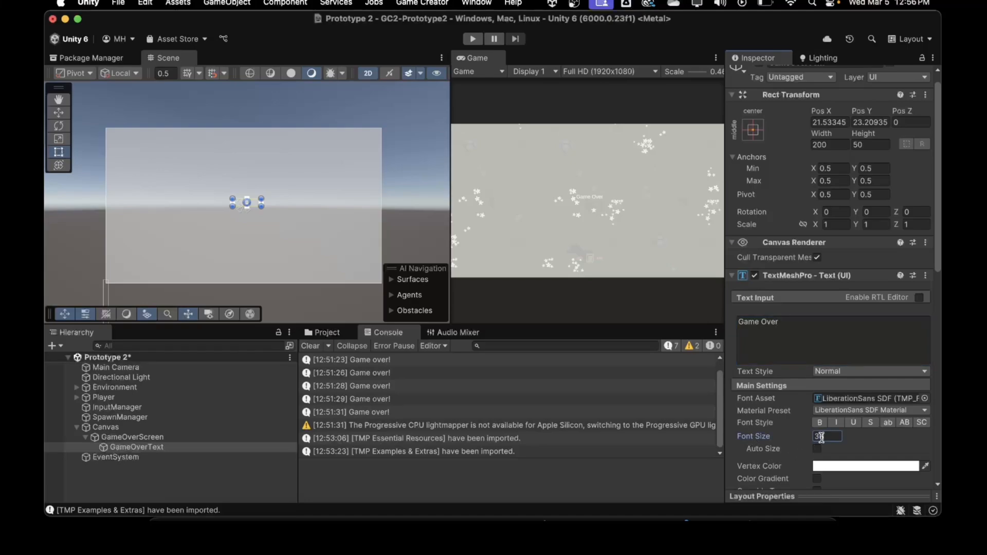
{"action": "type", "text": "72"}
Step: Enlarge the GameOverText box to about 812 by 371 and center its text horizontally and vertically
{"action": "left_click_drag", "start_coordinate": [232, 196], "coordinate": [180, 175]}
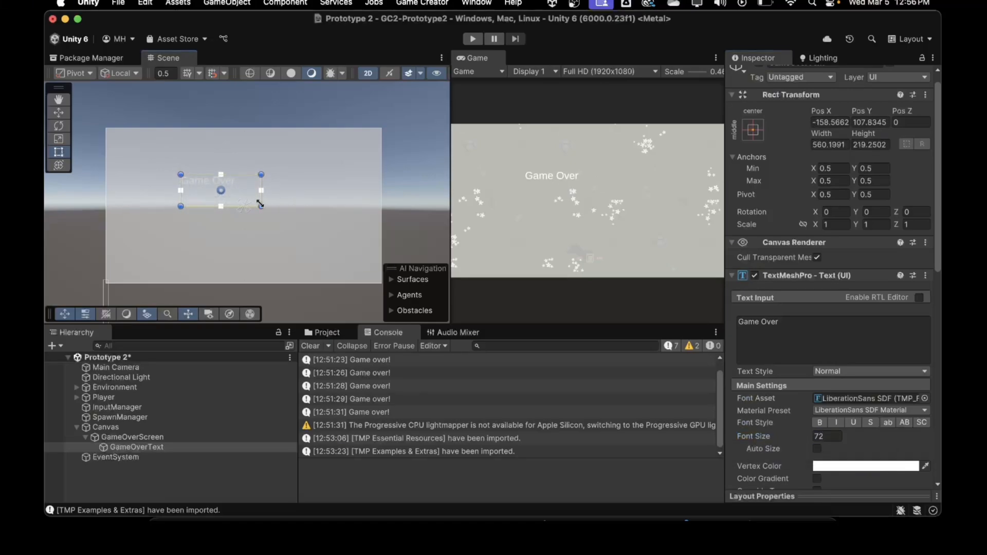
{"action": "left_click_drag", "start_coordinate": [260, 205], "coordinate": [297, 227]}
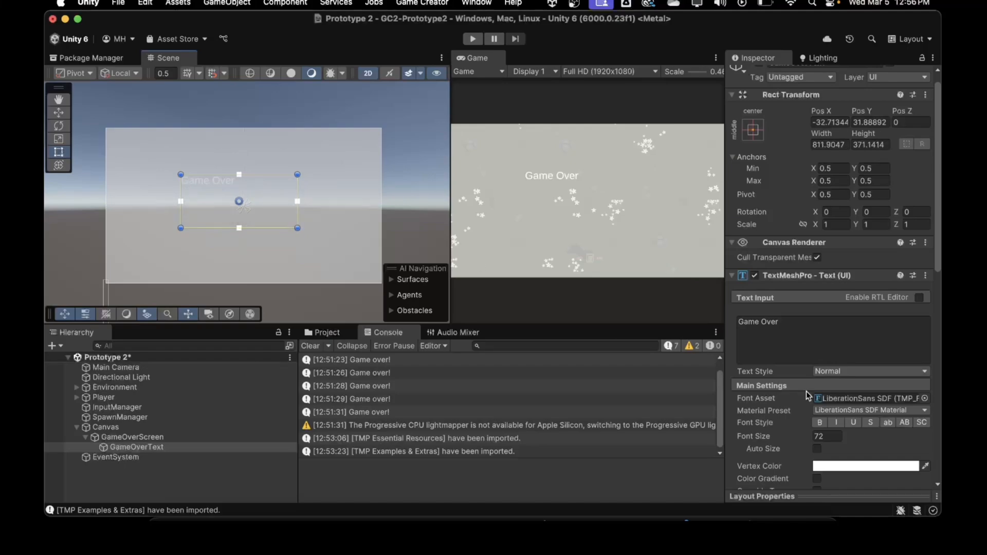
{"action": "scroll", "coordinate": [807, 396], "scroll_direction": "down", "scroll_amount": 5}
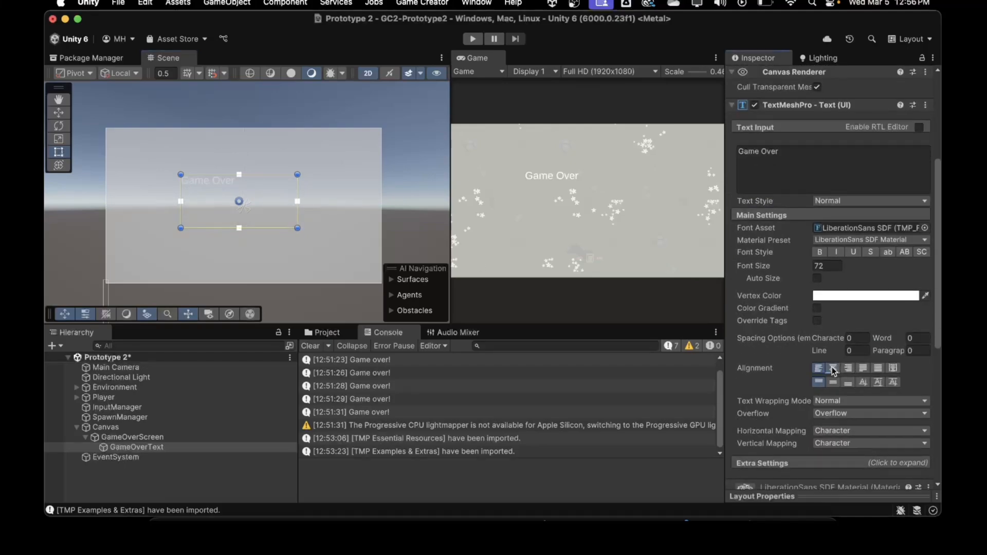
{"action": "left_click", "coordinate": [833, 368]}
{"action": "left_click", "coordinate": [832, 381]}
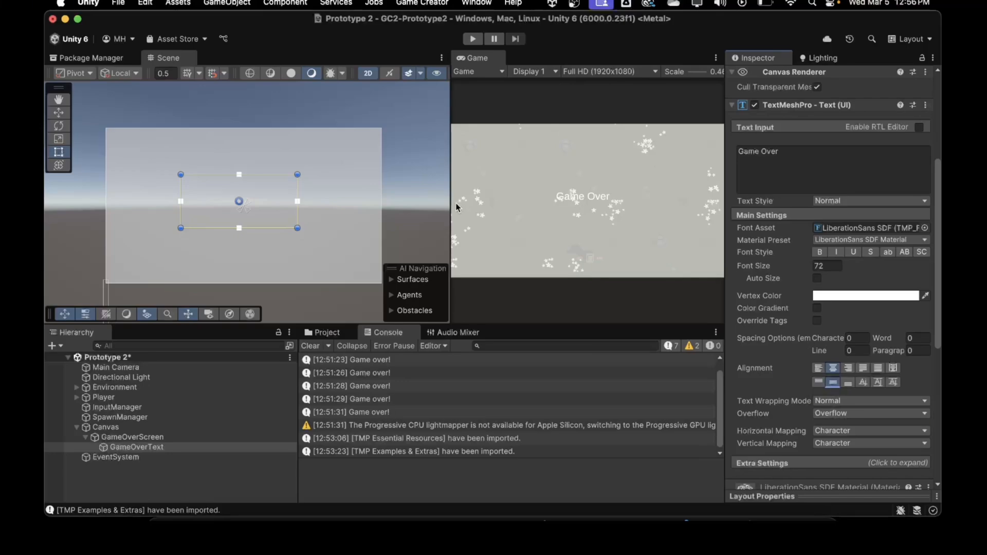
Step: Widen the Game view and set GameOverText's vertex color to dark red, about hex B51414
{"action": "left_click_drag", "start_coordinate": [450, 204], "coordinate": [335, 204]}
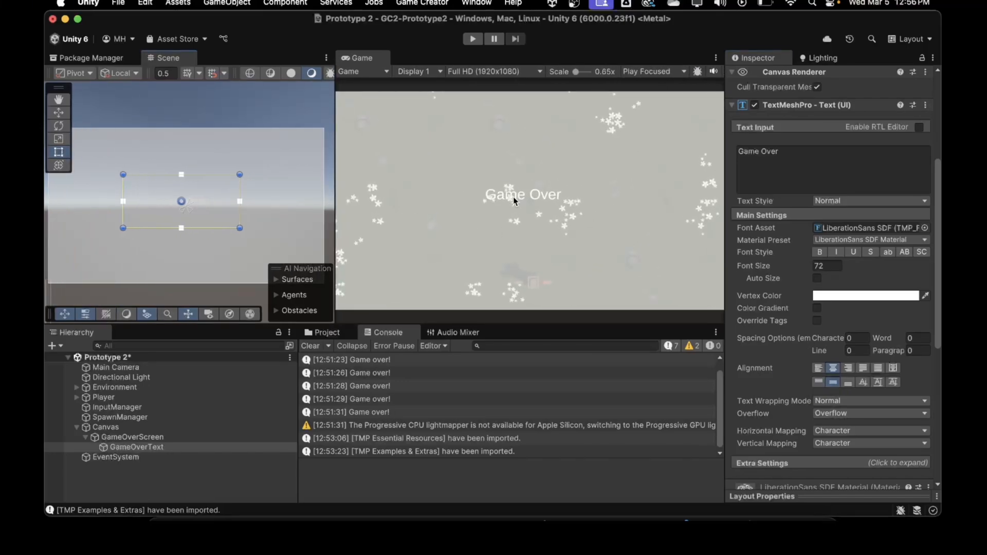
{"action": "left_click", "coordinate": [822, 296]}
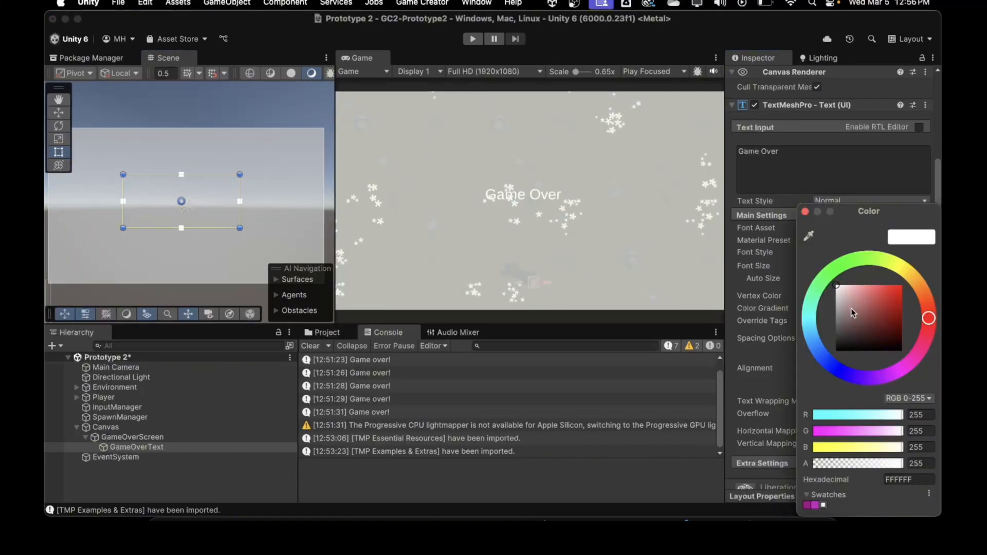
{"action": "mouse_move", "coordinate": [852, 313]}
{"action": "left_mouse_down"}
{"action": "mouse_move", "coordinate": [844, 336]}
{"action": "mouse_move", "coordinate": [895, 291]}
{"action": "mouse_move", "coordinate": [894, 304]}
{"action": "left_mouse_up"}
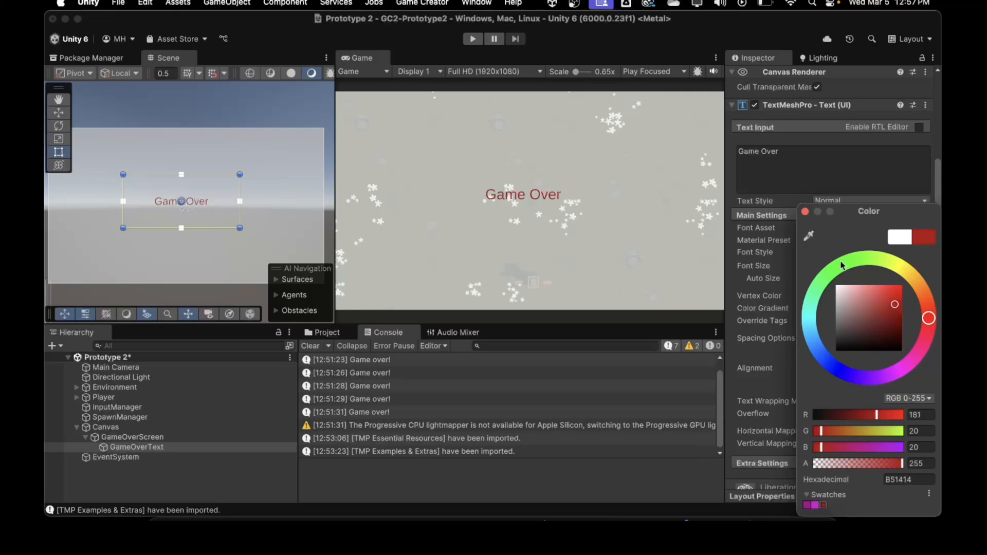
{"action": "left_click", "coordinate": [805, 210]}
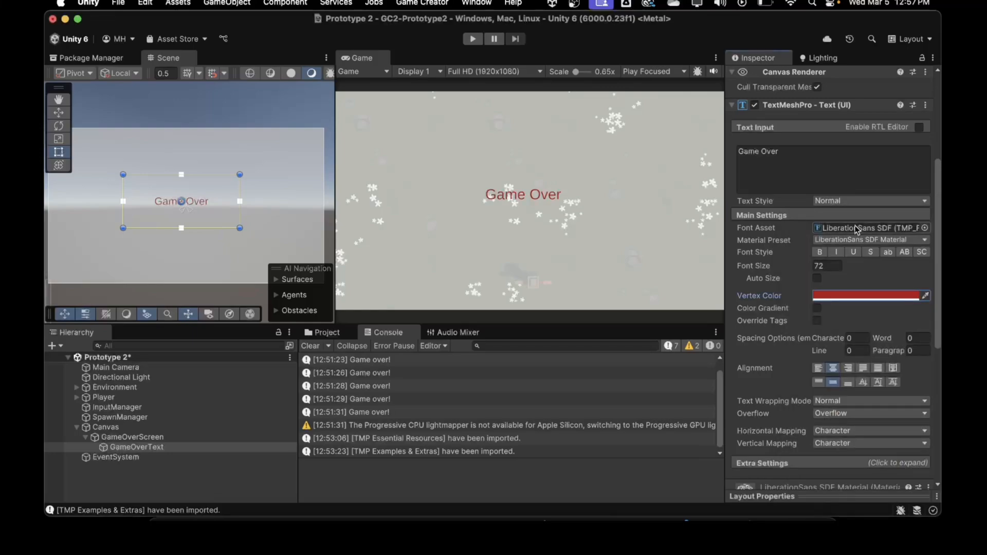
Step: Preview several TextMeshPro font assets on GameOverText and apply Bangers SDF
{"action": "left_click", "coordinate": [924, 228]}
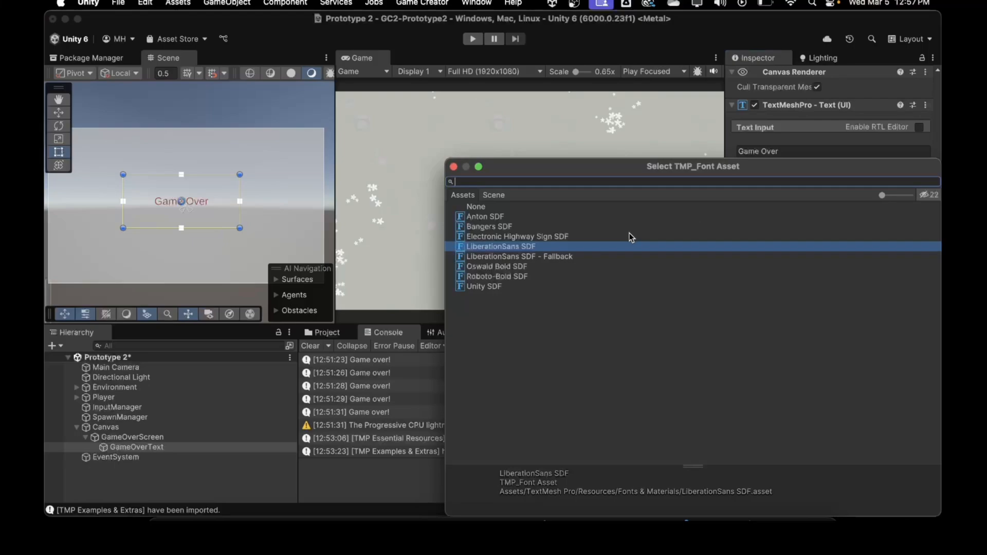
{"action": "left_click_drag", "start_coordinate": [521, 171], "coordinate": [670, 170]}
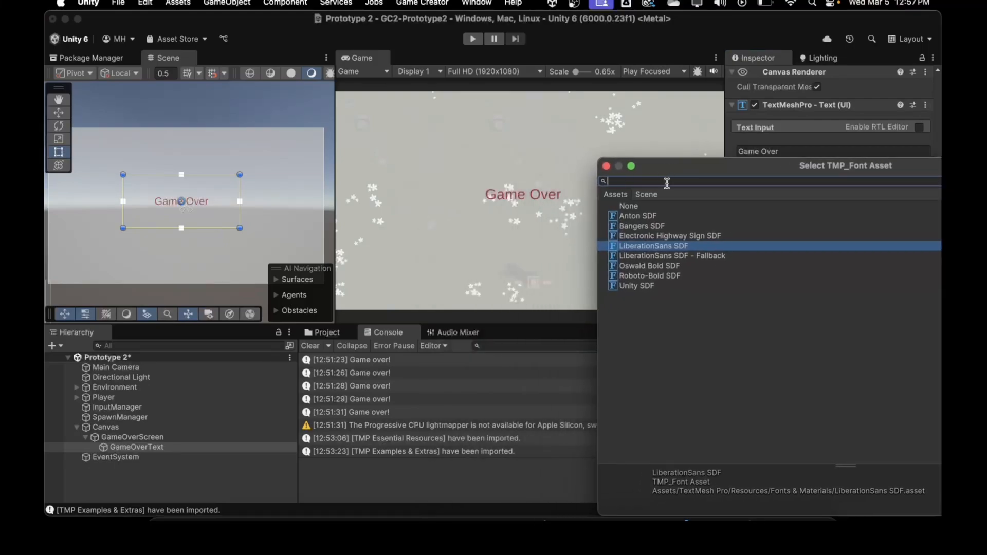
{"action": "left_click", "coordinate": [636, 217]}
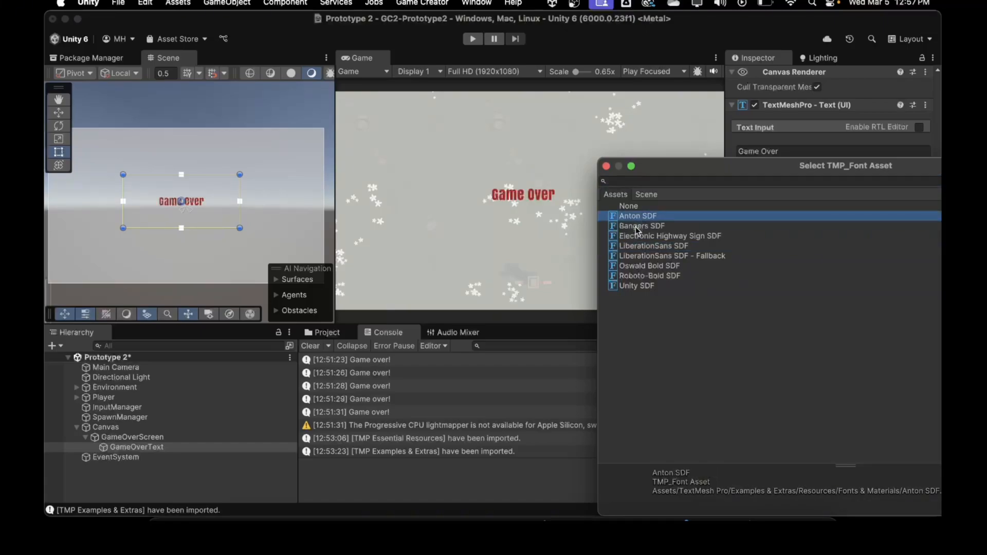
{"action": "left_click", "coordinate": [636, 227]}
{"action": "left_click", "coordinate": [635, 236]}
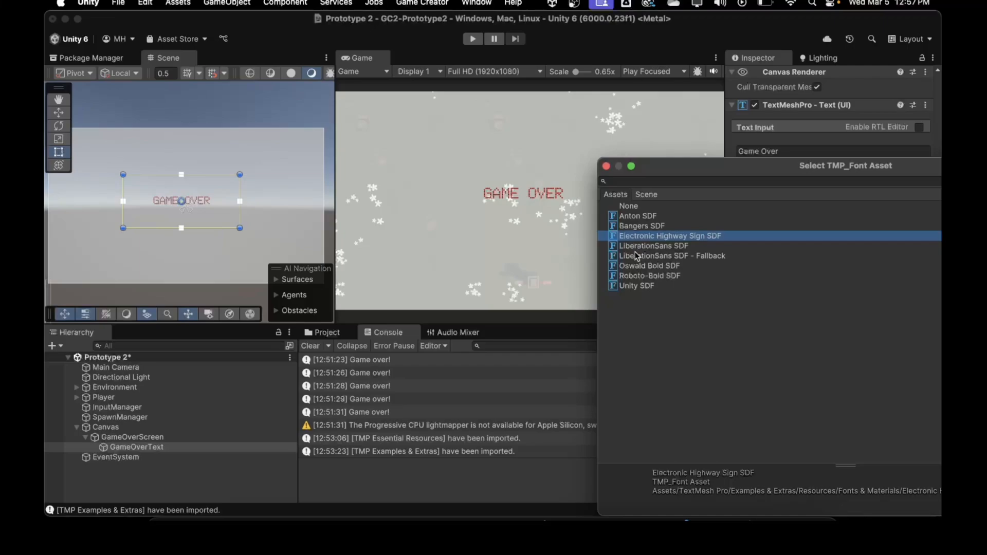
{"action": "left_click", "coordinate": [633, 265]}
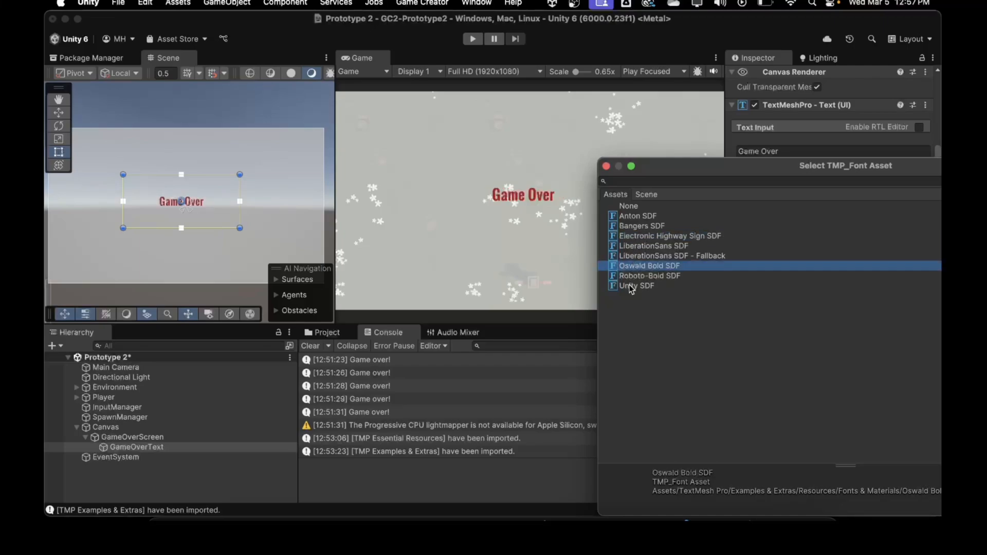
{"action": "left_click", "coordinate": [631, 284]}
{"action": "left_click", "coordinate": [630, 275]}
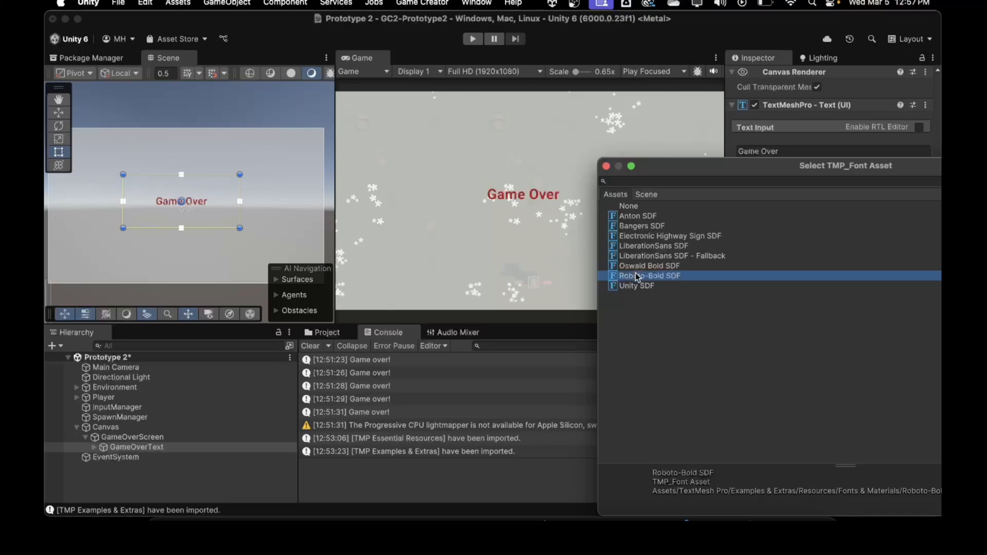
{"action": "left_click", "coordinate": [633, 225]}
{"action": "left_click", "coordinate": [605, 166]}
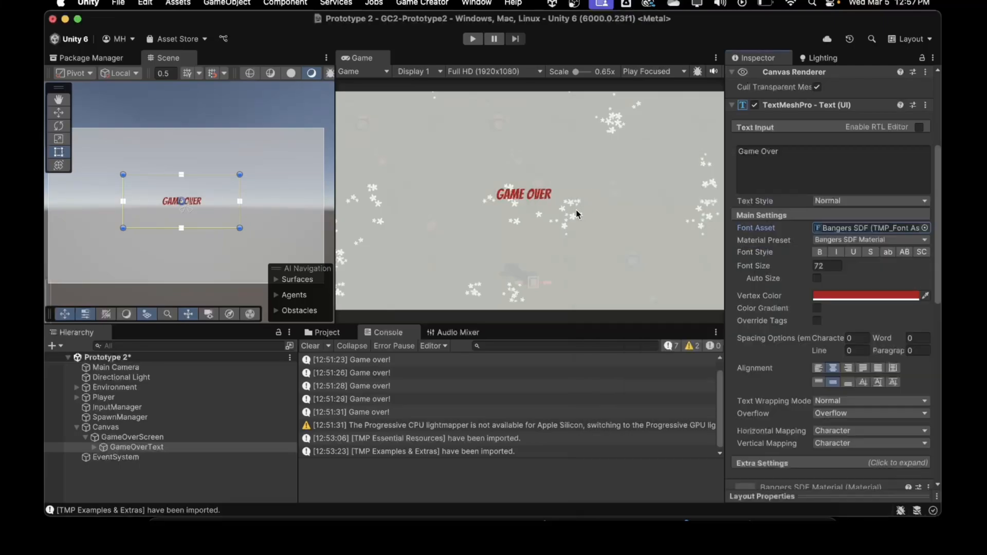
Step: Set GameOverText's font size to 120
{"action": "left_click", "coordinate": [751, 267]}
{"action": "left_click_drag", "start_coordinate": [750, 267], "coordinate": [852, 268]}
{"action": "left_click", "coordinate": [830, 266]}
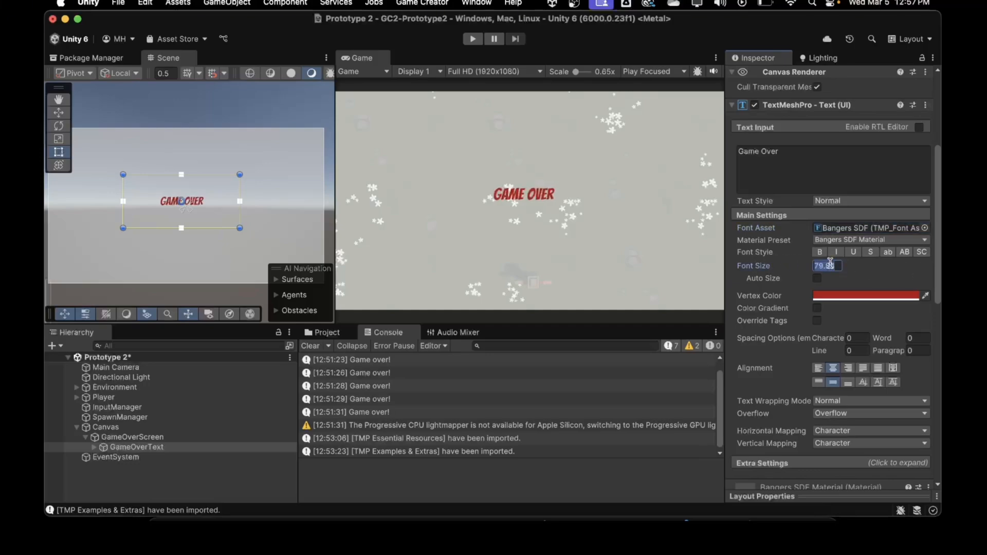
{"action": "type", "text": "120"}
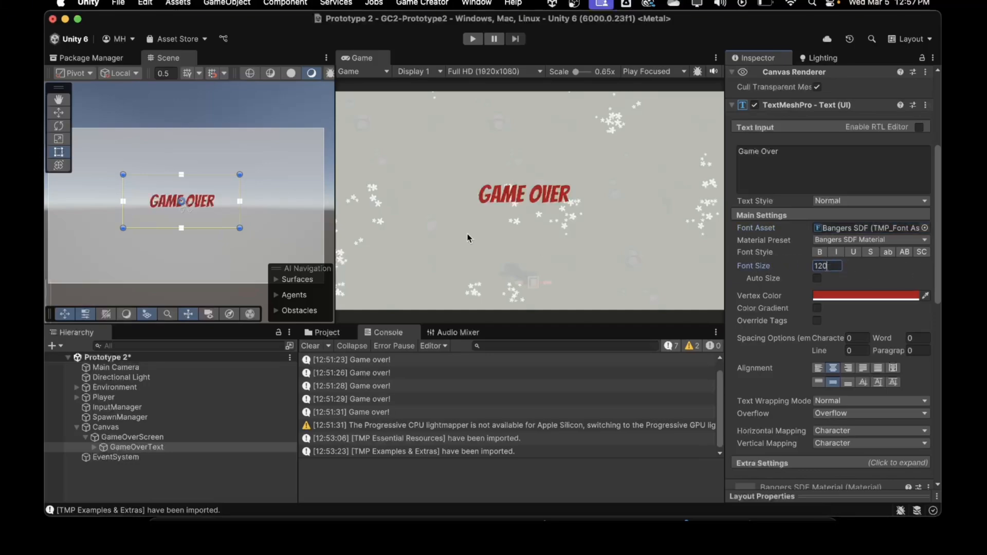
Step: Stretch the GameOverText box to the corners of the GameOverScreen panel so the text sits in the middle of the screen
{"action": "left_click_drag", "start_coordinate": [240, 226], "coordinate": [315, 275]}
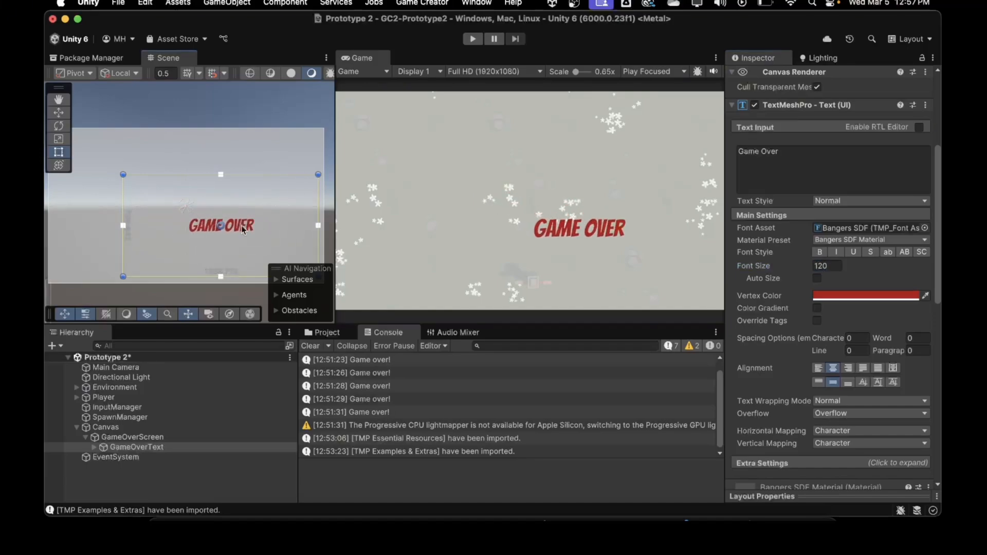
{"action": "scroll", "coordinate": [196, 207], "scroll_direction": "down", "scroll_amount": 3}
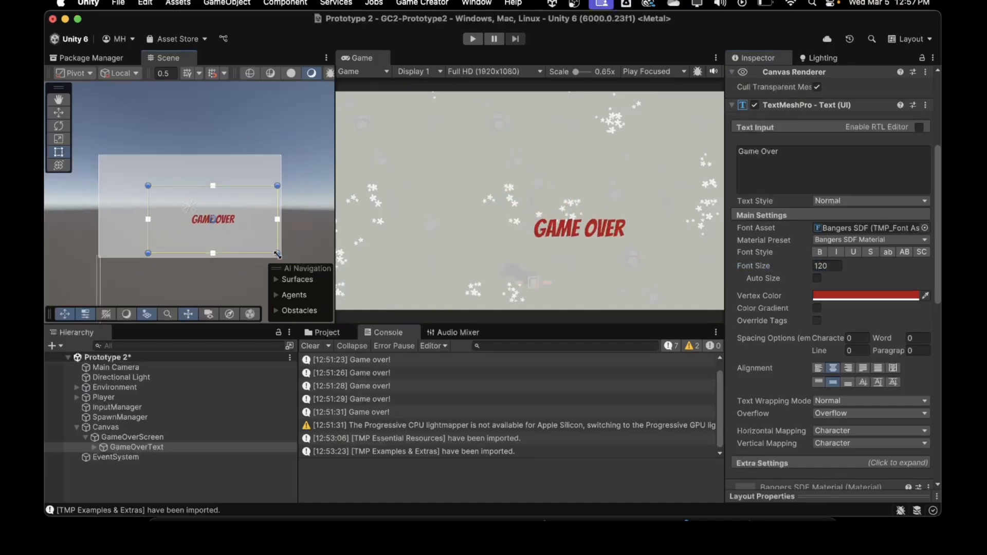
{"action": "left_click_drag", "start_coordinate": [277, 253], "coordinate": [281, 257]}
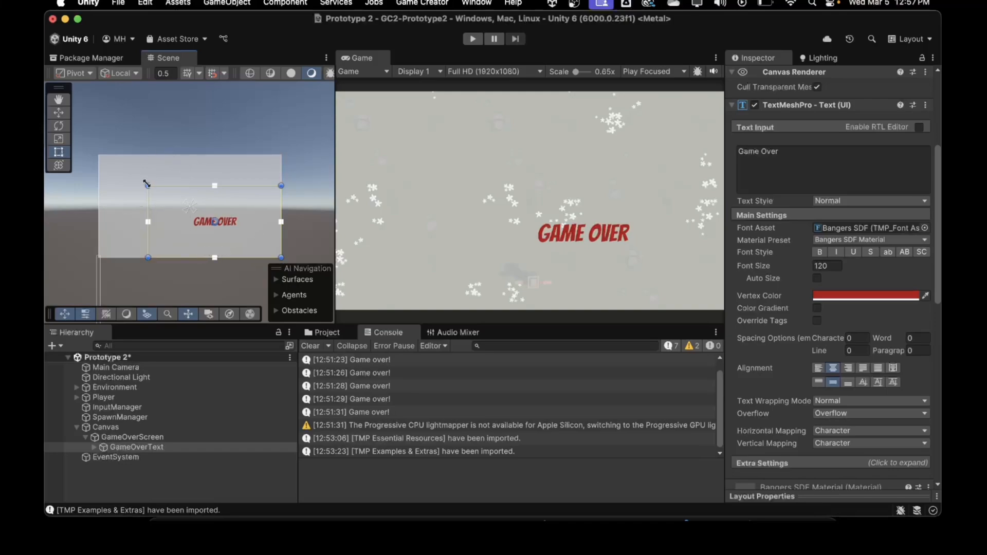
{"action": "left_click_drag", "start_coordinate": [147, 184], "coordinate": [98, 154]}
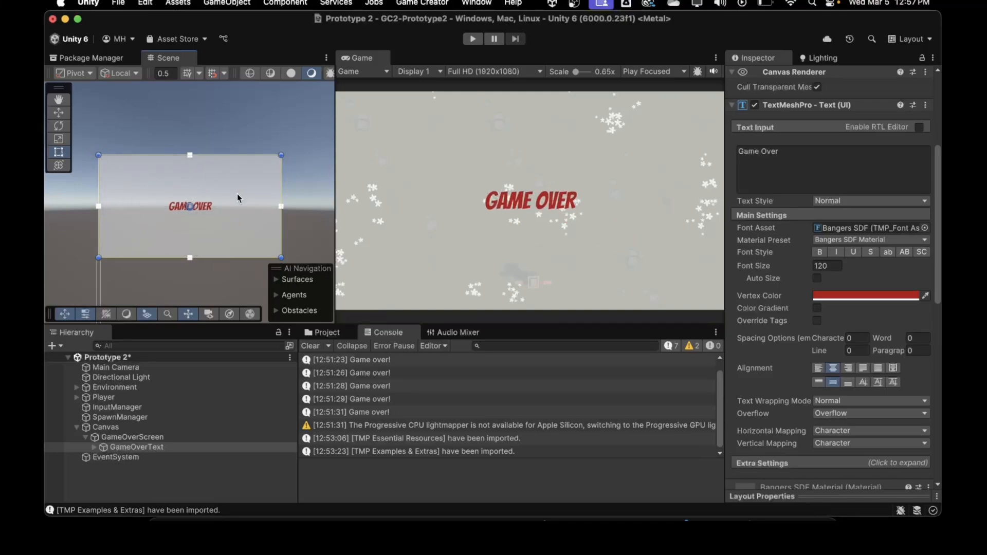
{"action": "left_click", "coordinate": [303, 181]}
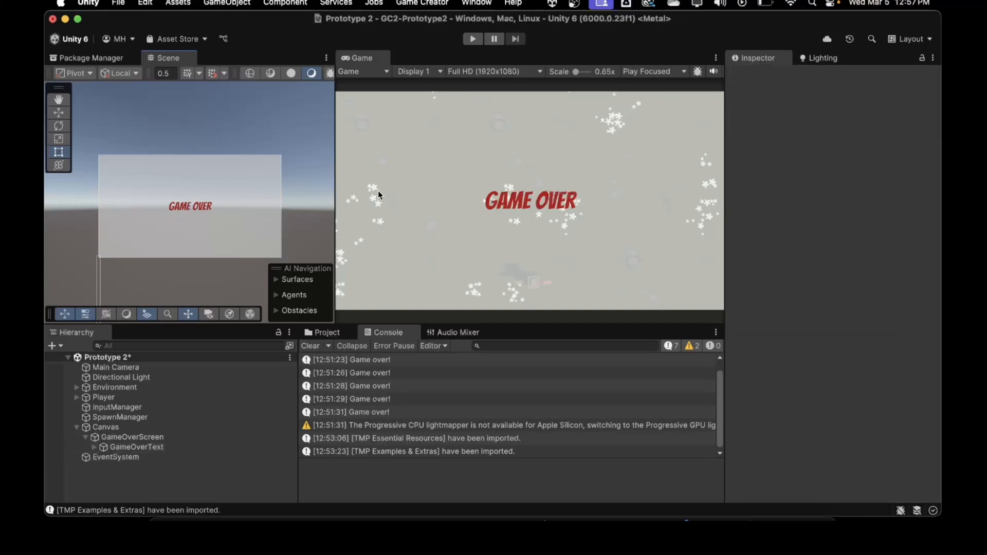
Step: Set the Canvas's UI scale mode to Scale With Screen Size with a reference resolution of 1920 by 1080
{"action": "left_click", "coordinate": [107, 429]}
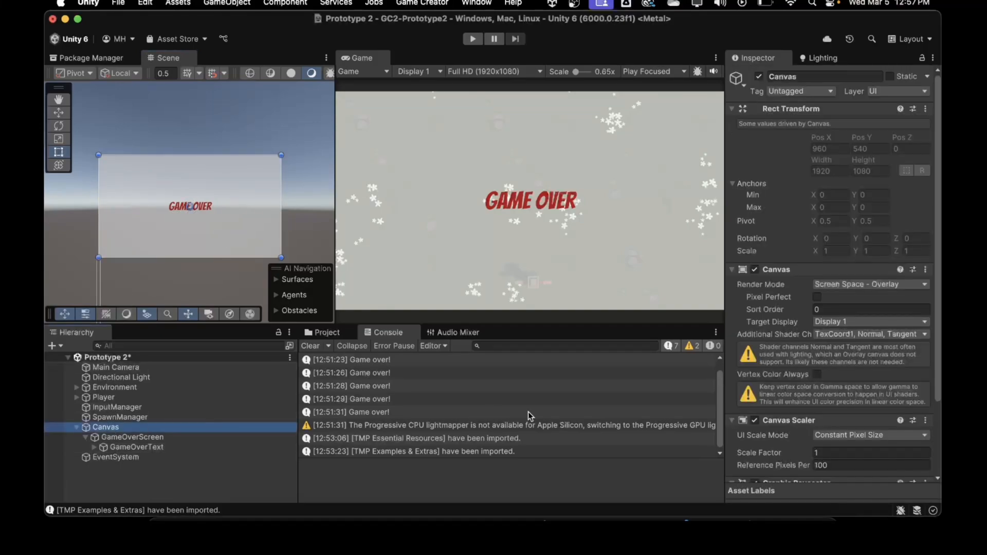
{"action": "scroll", "coordinate": [844, 348], "scroll_direction": "down", "scroll_amount": 2}
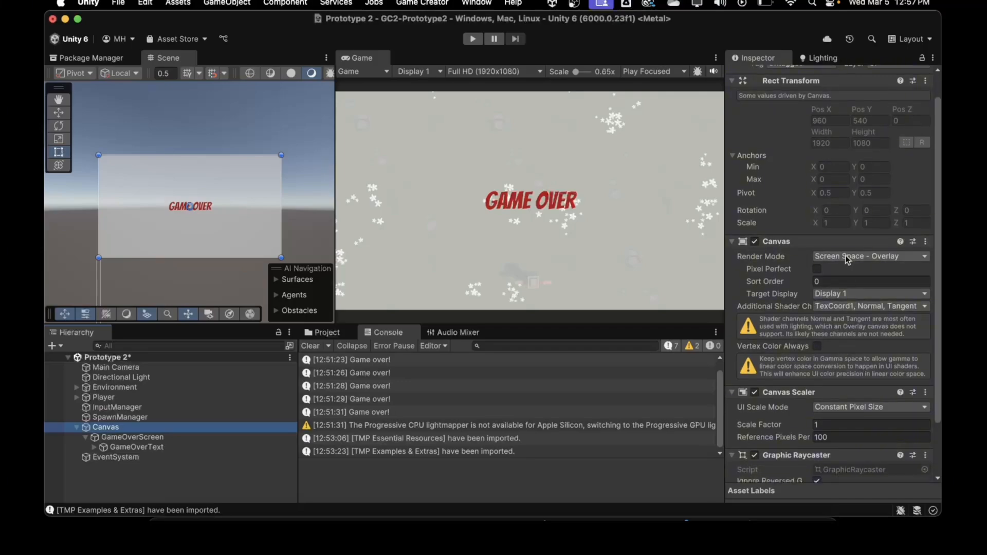
{"action": "left_click", "coordinate": [850, 407]}
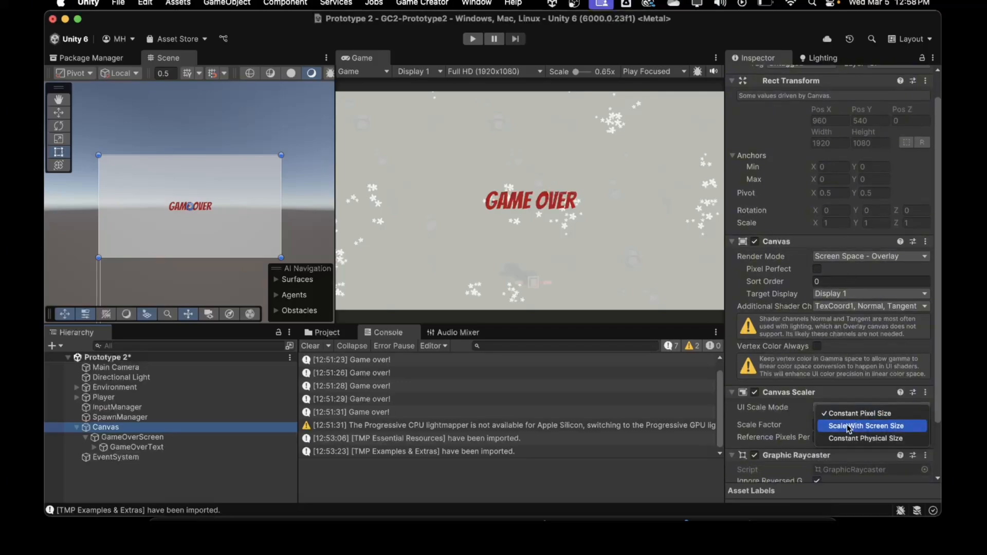
{"action": "left_click", "coordinate": [847, 424]}
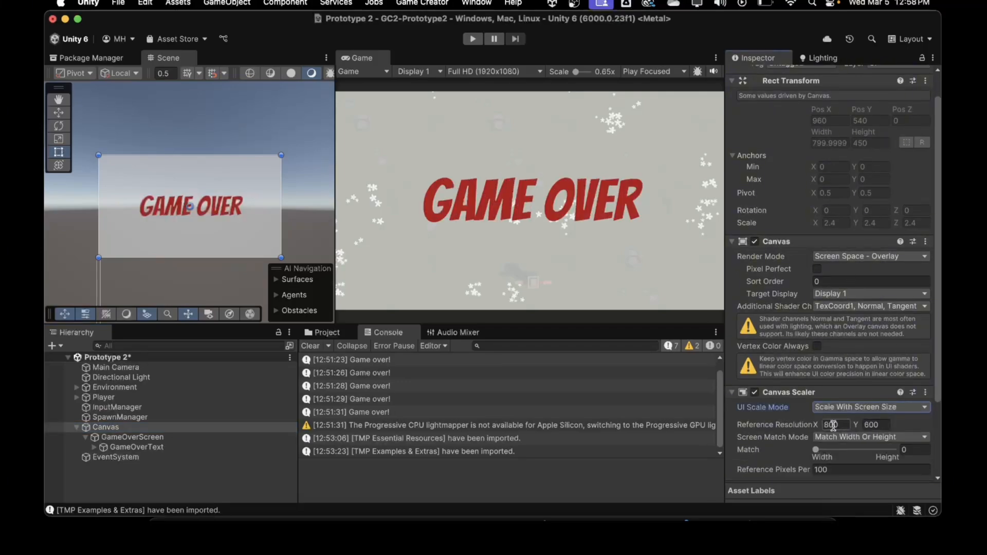
{"action": "left_click", "coordinate": [832, 425]}
{"action": "type", "text": "1920"}
{"action": "key", "text": "Tab"}
{"action": "type", "text": "1080"}
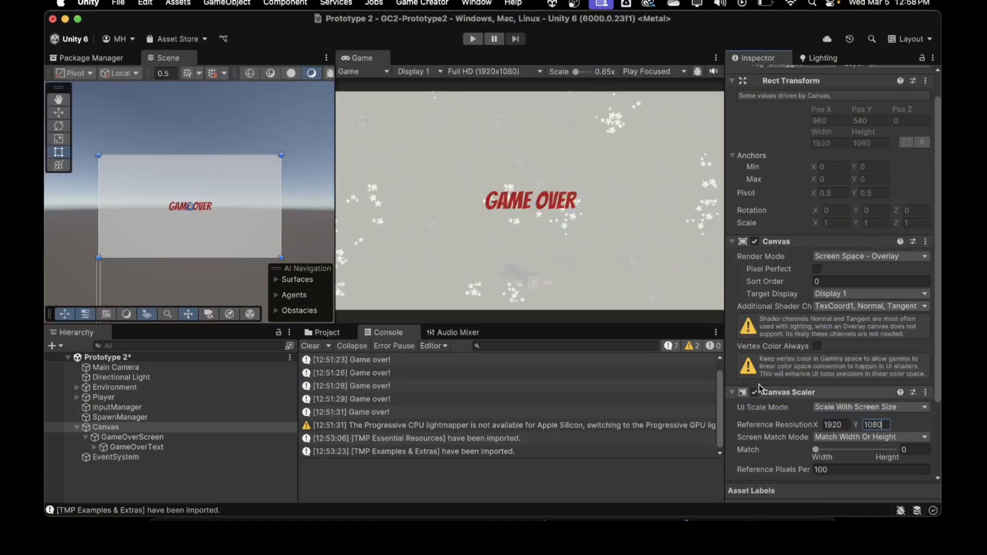
{"action": "mouse_move", "coordinate": [331, 236]}
{"action": "left_mouse_down"}
{"action": "mouse_move", "coordinate": [520, 242]}
{"action": "mouse_move", "coordinate": [332, 246]}
{"action": "left_mouse_up"}
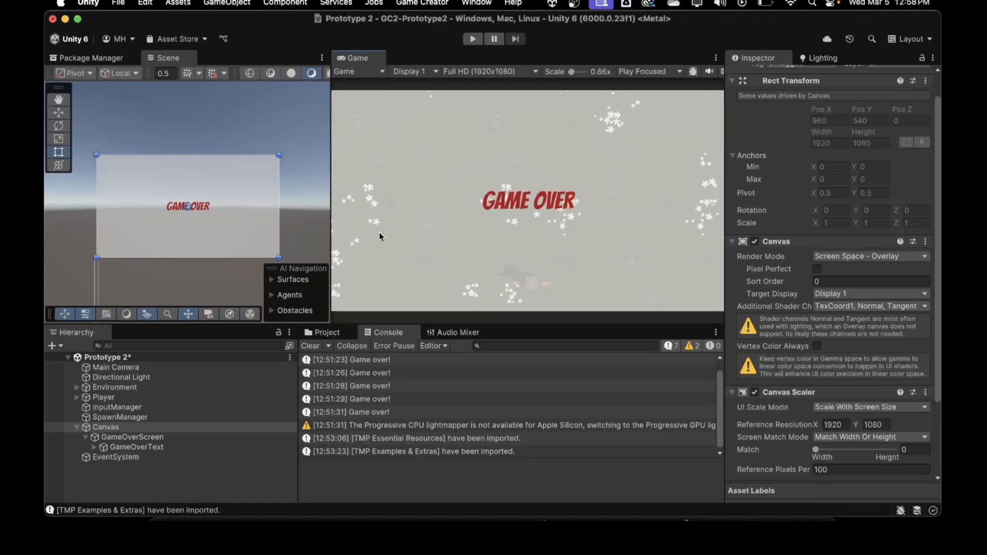
Step: Add a Game Creator TextMeshPro button, rename it RestartButton, and make it a child of GameOverScreen
{"action": "left_click", "coordinate": [121, 447]}
{"action": "left_click", "coordinate": [119, 437]}
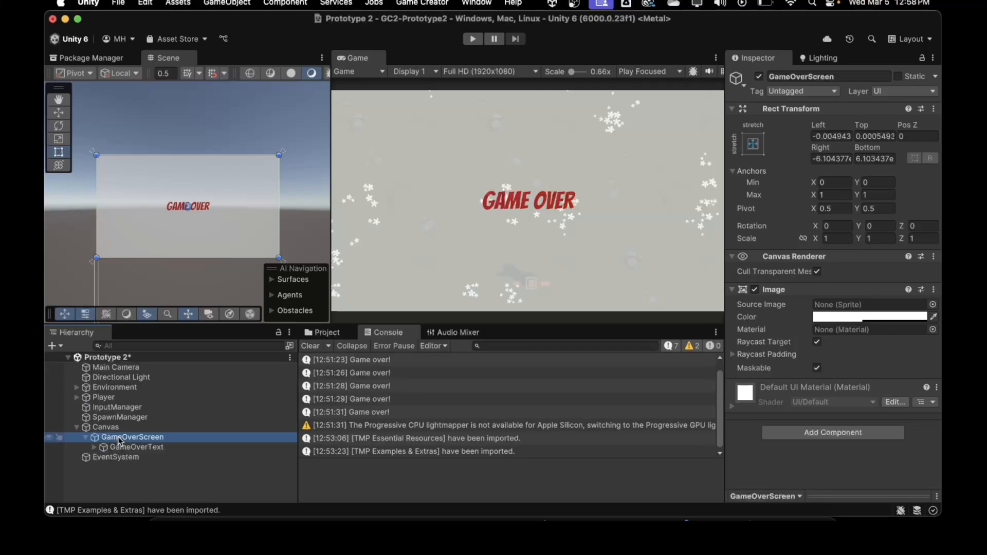
{"action": "left_click", "coordinate": [121, 447]}
{"action": "left_click", "coordinate": [119, 438]}
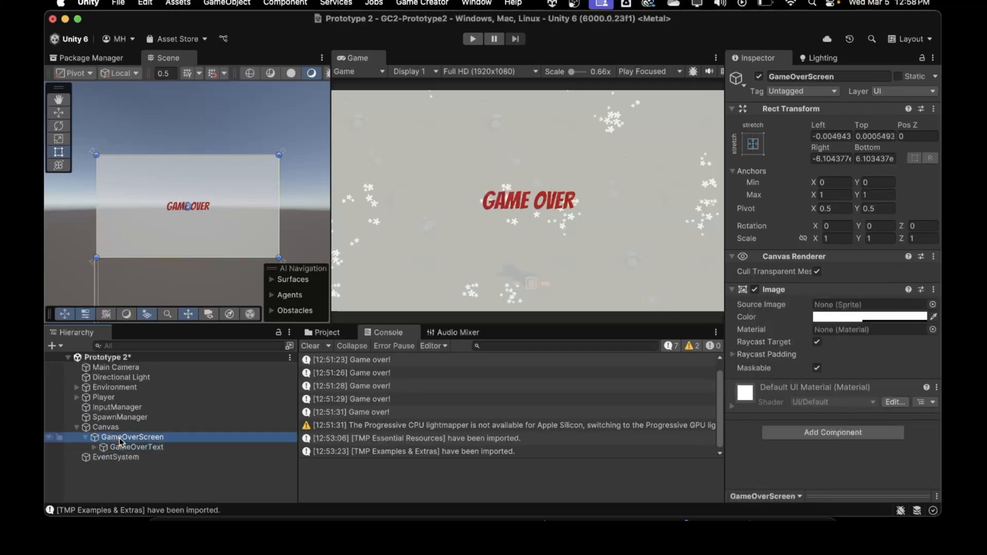
{"action": "left_click", "coordinate": [60, 347]}
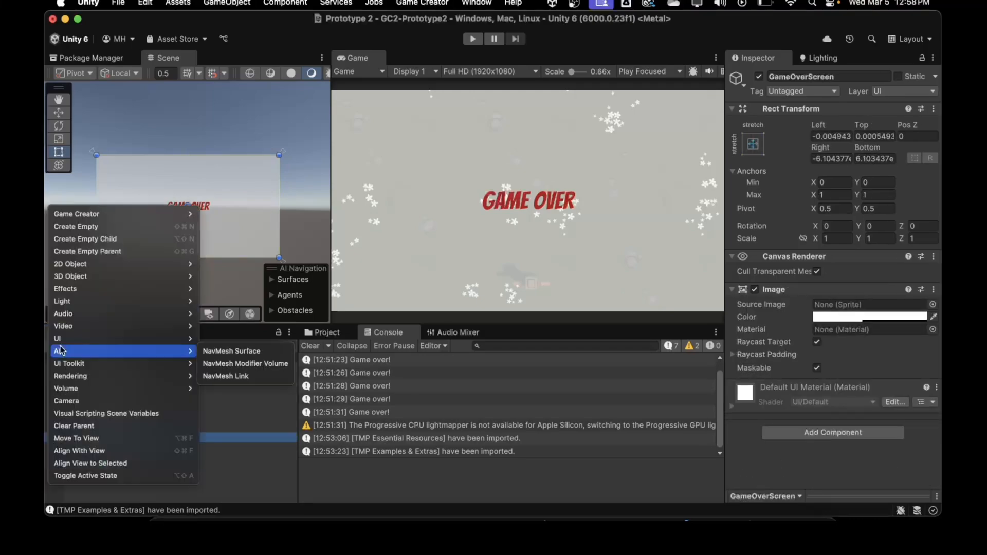
{"action": "mouse_move", "coordinate": [150, 215]}
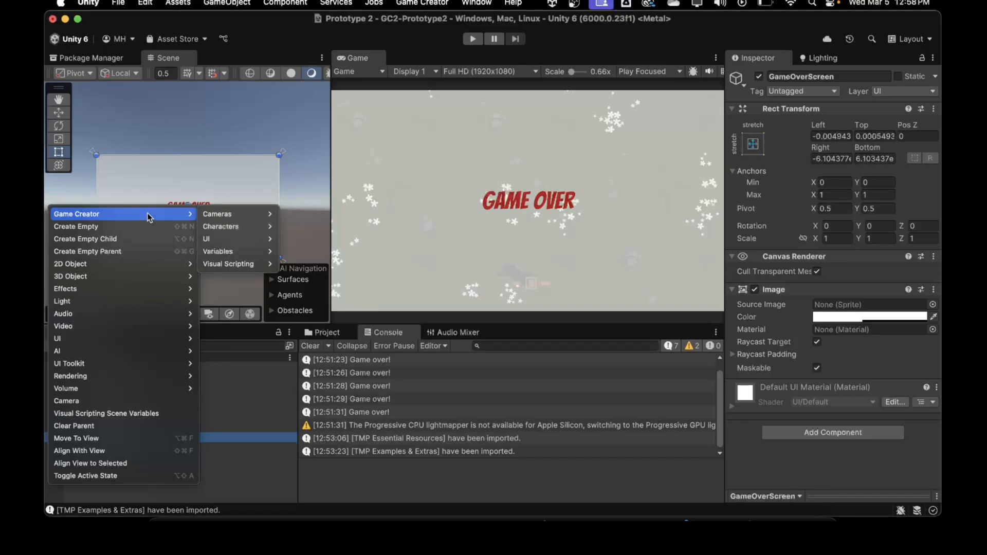
{"action": "mouse_move", "coordinate": [242, 239]}
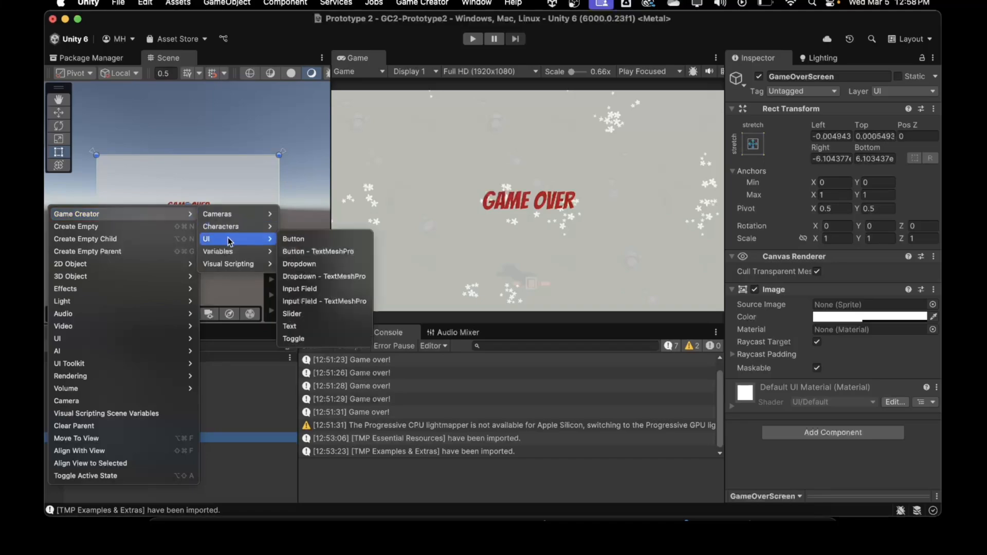
{"action": "left_click", "coordinate": [318, 251]}
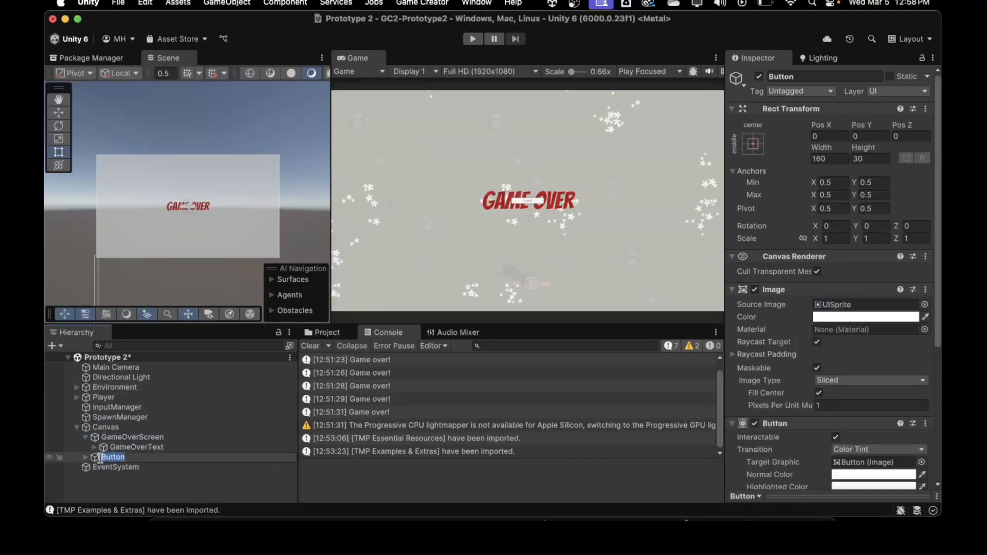
{"action": "type", "text": "RestartButton"}
{"action": "key", "text": "Return"}
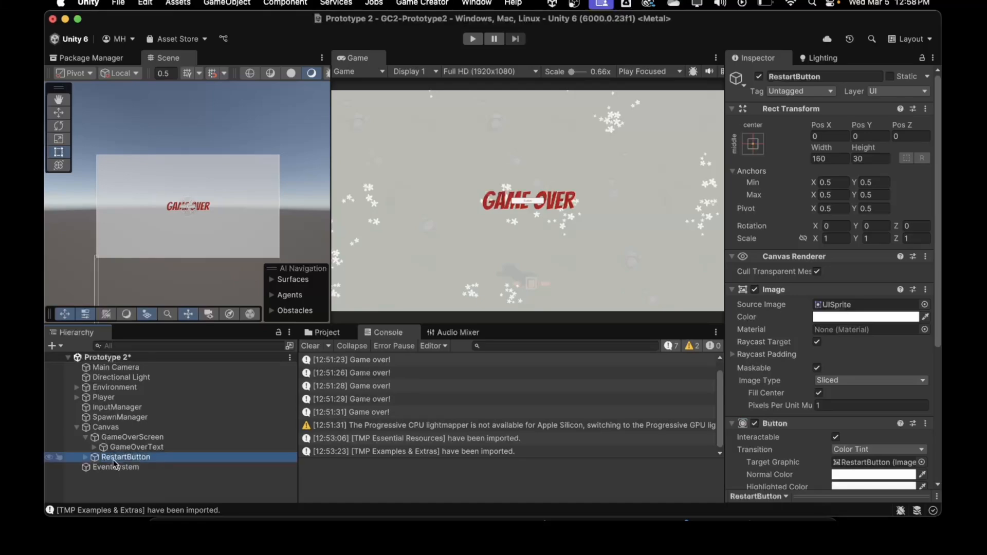
{"action": "left_click_drag", "start_coordinate": [114, 454], "coordinate": [117, 452]}
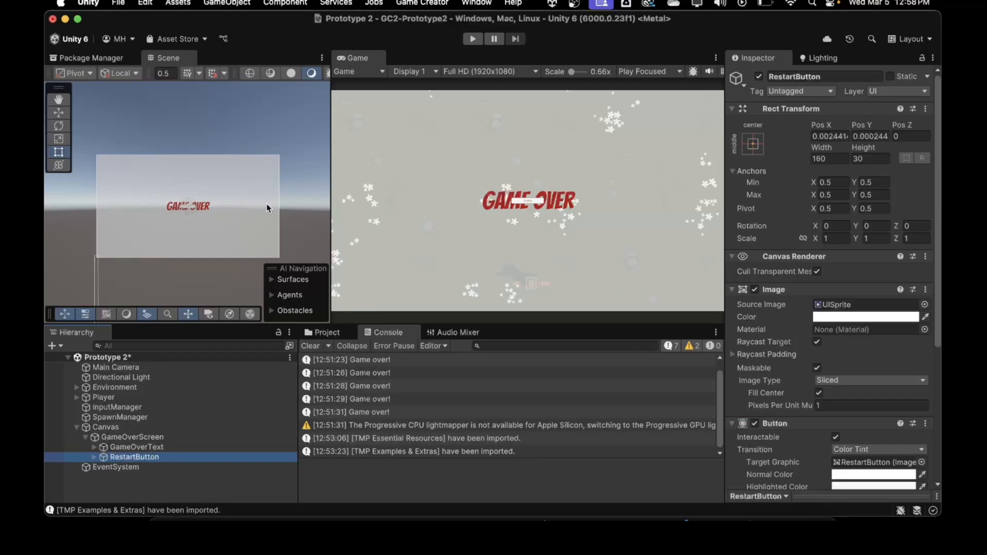
Step: Move RestartButton straight down below the Game Over text, to Pos X 0 and Pos Y -116
{"action": "scroll", "coordinate": [188, 206], "scroll_direction": "up", "scroll_amount": 8}
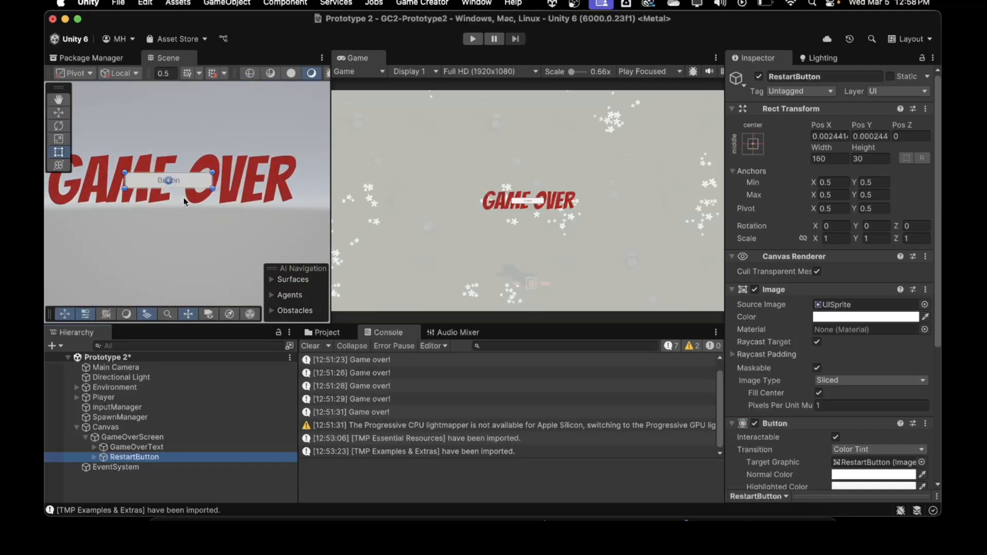
{"action": "left_click_drag", "start_coordinate": [185, 188], "coordinate": [184, 249]}
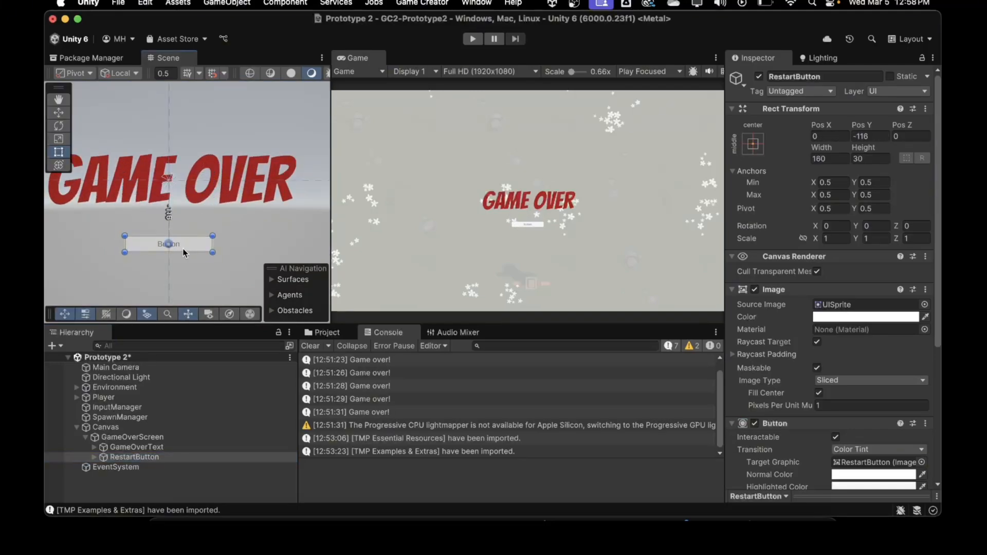
{"action": "scroll", "coordinate": [216, 210], "scroll_direction": "down", "scroll_amount": 6}
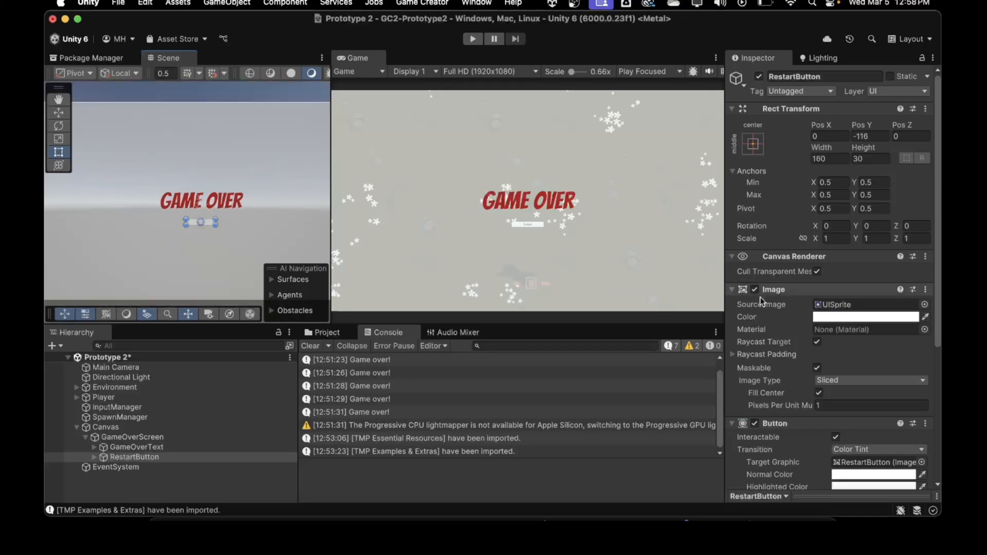
Step: Set the text of RestartButton's child Text (TMP) object to "Restart"
{"action": "scroll", "coordinate": [814, 401], "scroll_direction": "down", "scroll_amount": 5}
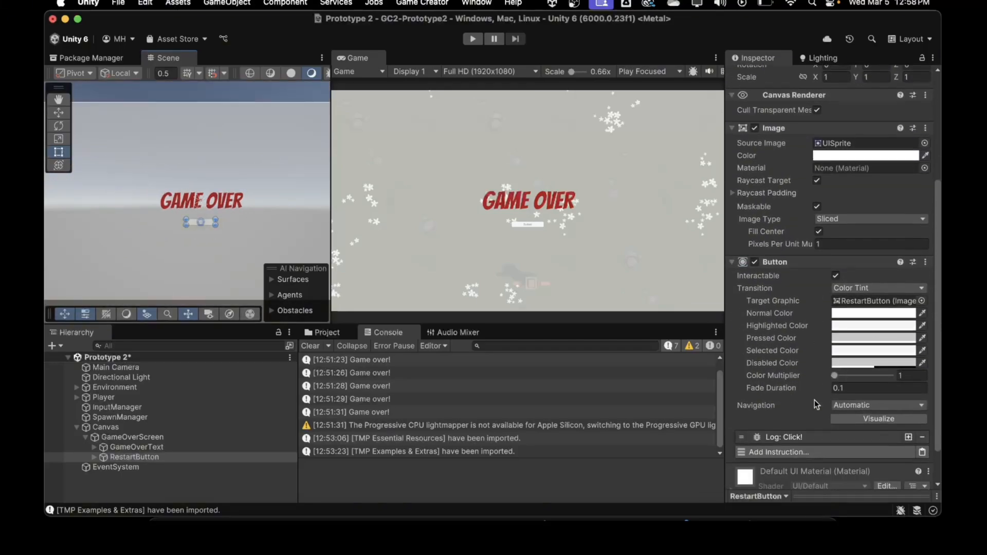
{"action": "scroll", "coordinate": [785, 269], "scroll_direction": "down", "scroll_amount": 1}
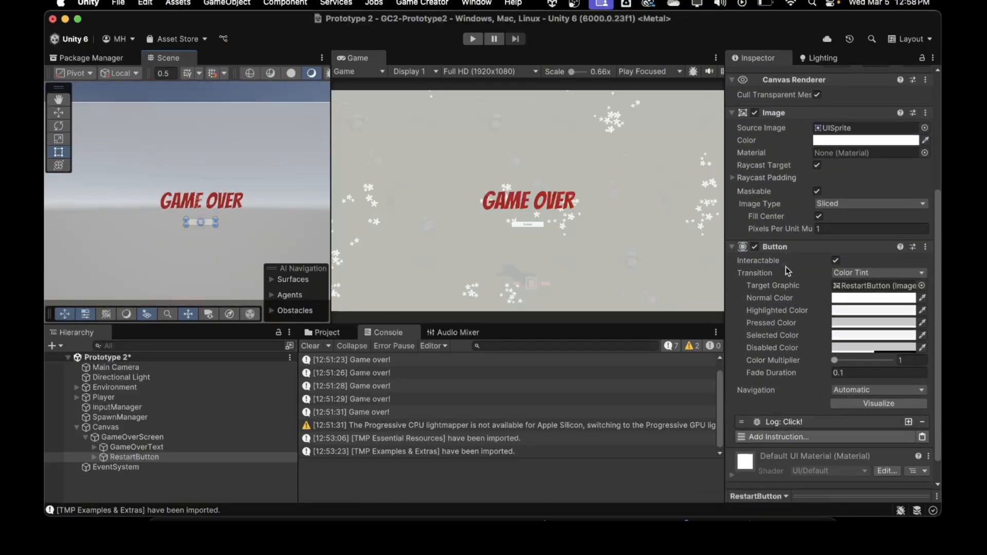
{"action": "scroll", "coordinate": [785, 266], "scroll_direction": "up", "scroll_amount": 3}
{"action": "scroll", "coordinate": [786, 267], "scroll_direction": "down", "scroll_amount": 4}
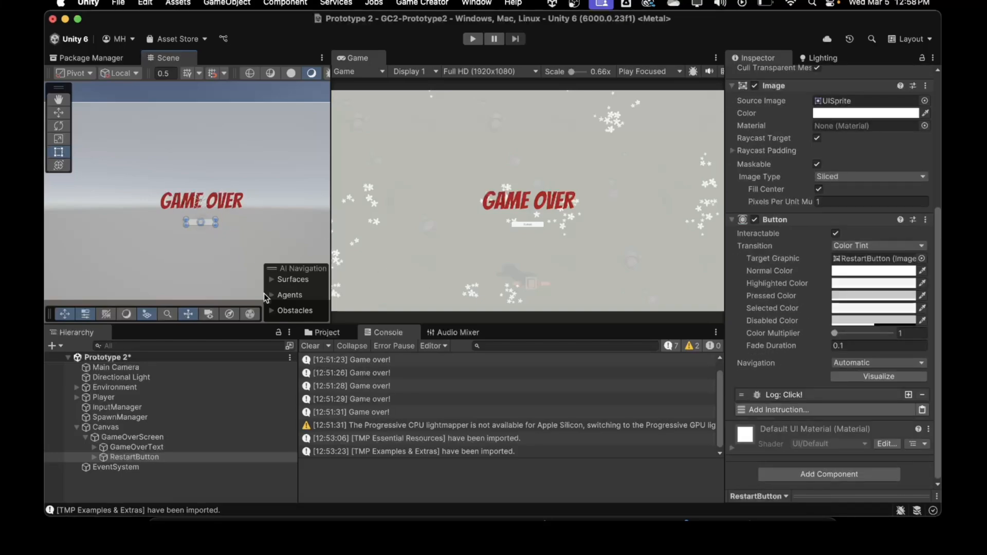
{"action": "left_click", "coordinate": [94, 457]}
{"action": "left_click", "coordinate": [153, 476]}
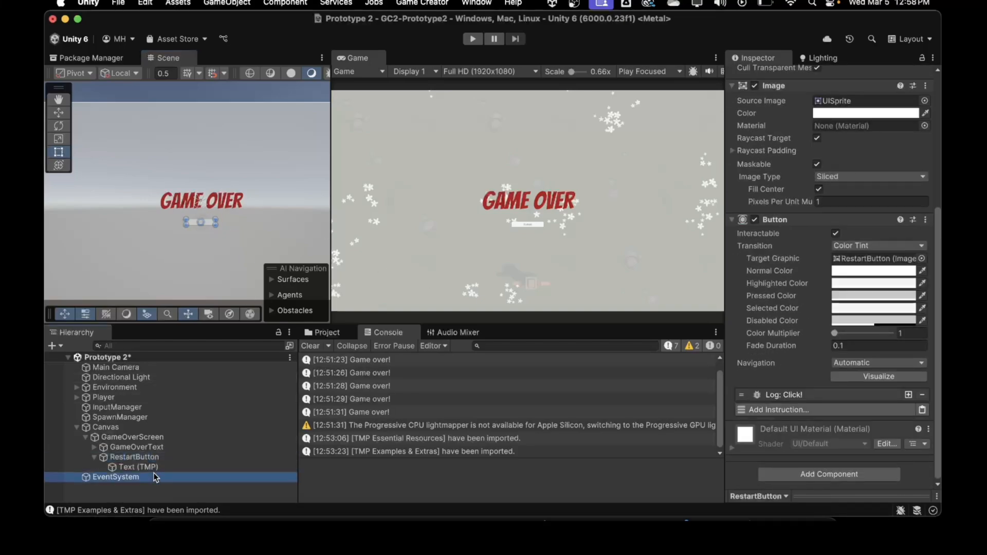
{"action": "left_click", "coordinate": [148, 457]}
{"action": "left_click", "coordinate": [157, 466]}
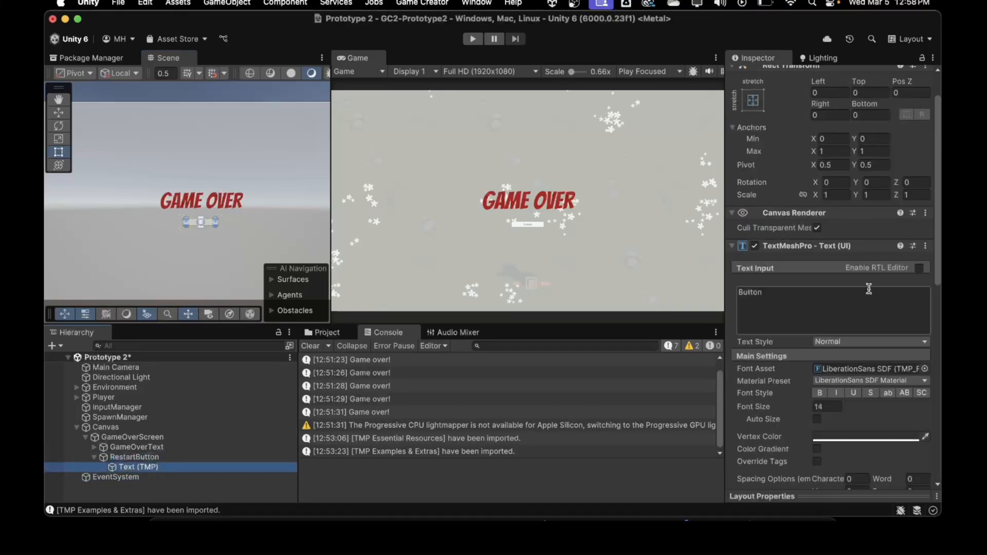
{"action": "left_click", "coordinate": [852, 314]}
{"action": "type", "text": "Restart"}
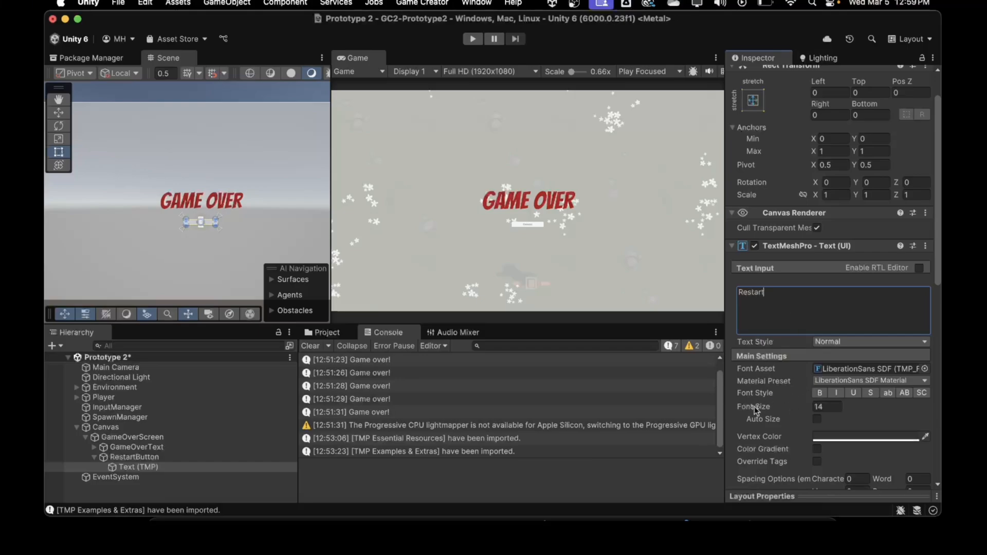
Step: Set the Restart label's font size to 88 and enlarge its text box so the word fits on one line
{"action": "left_click_drag", "start_coordinate": [754, 409], "coordinate": [918, 394]}
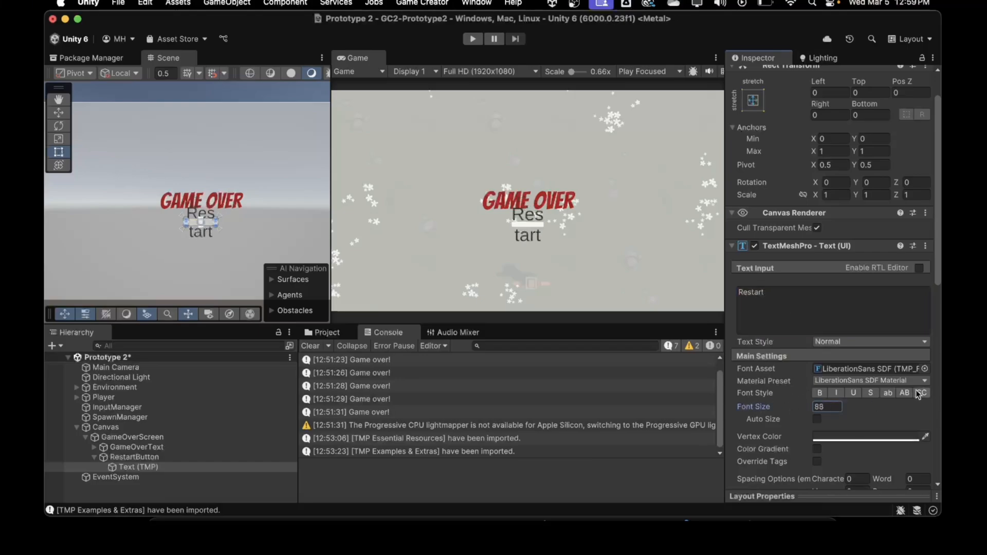
{"action": "left_click", "coordinate": [216, 227]}
{"action": "scroll", "coordinate": [224, 234], "scroll_direction": "up", "scroll_amount": 3}
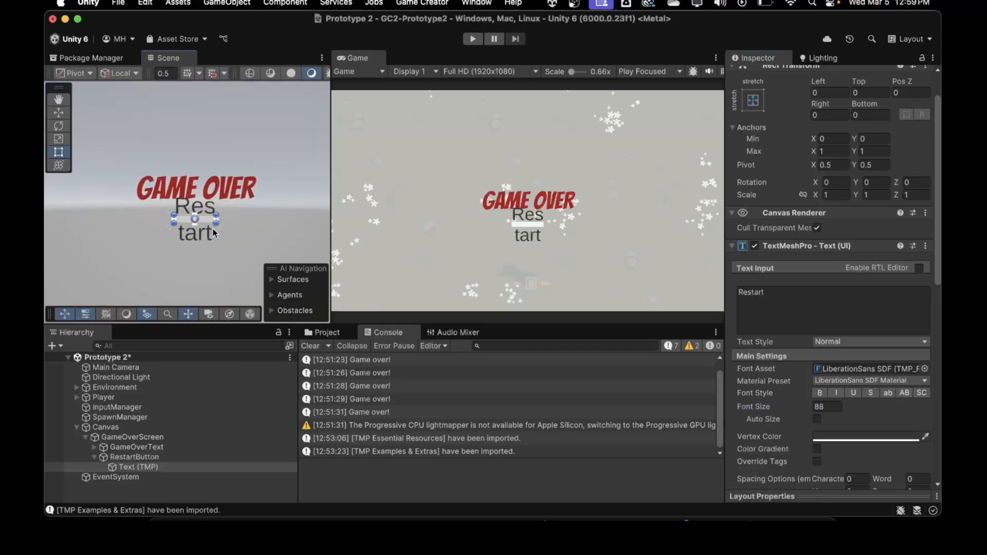
{"action": "left_click_drag", "start_coordinate": [215, 223], "coordinate": [258, 253]}
{"action": "left_click_drag", "start_coordinate": [174, 255], "coordinate": [99, 243]}
{"action": "scroll", "coordinate": [100, 242], "scroll_direction": "down", "scroll_amount": 3}
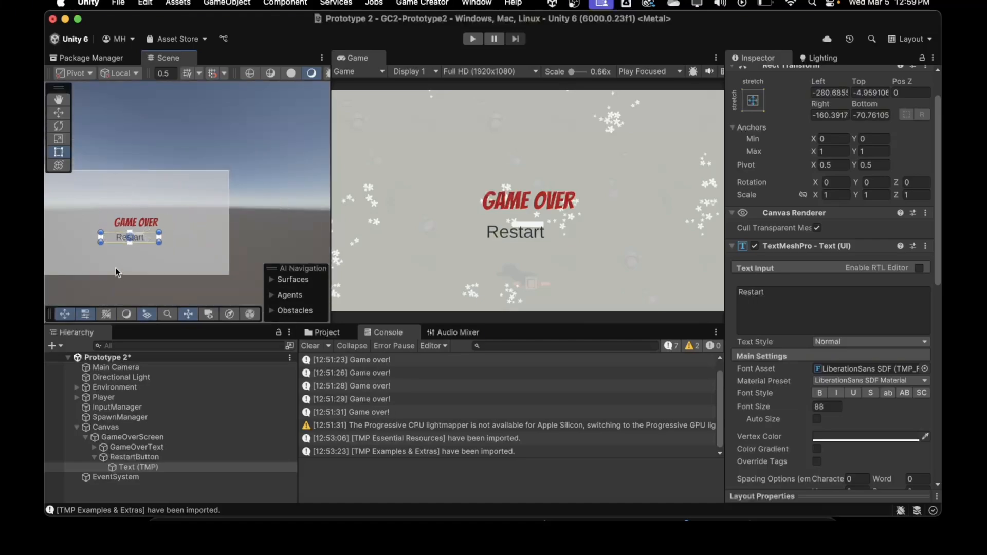
Step: Stretch the Restart label's text box toward both sides of the GameOverScreen panel and set its font size to 73.3
{"action": "middle_click_drag", "start_coordinate": [106, 252], "coordinate": [122, 253]}
{"action": "left_click_drag", "start_coordinate": [152, 240], "coordinate": [94, 242]}
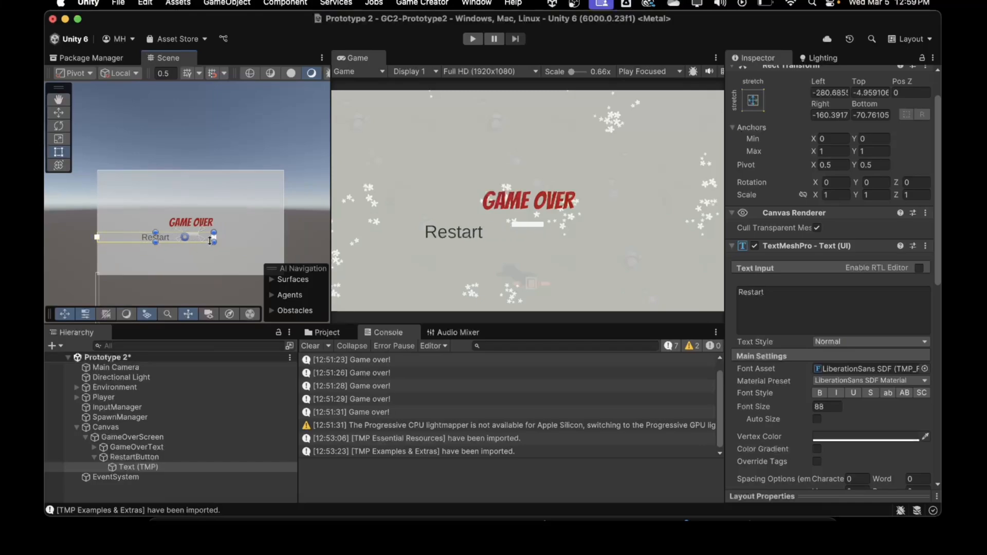
{"action": "left_click_drag", "start_coordinate": [215, 241], "coordinate": [331, 248]}
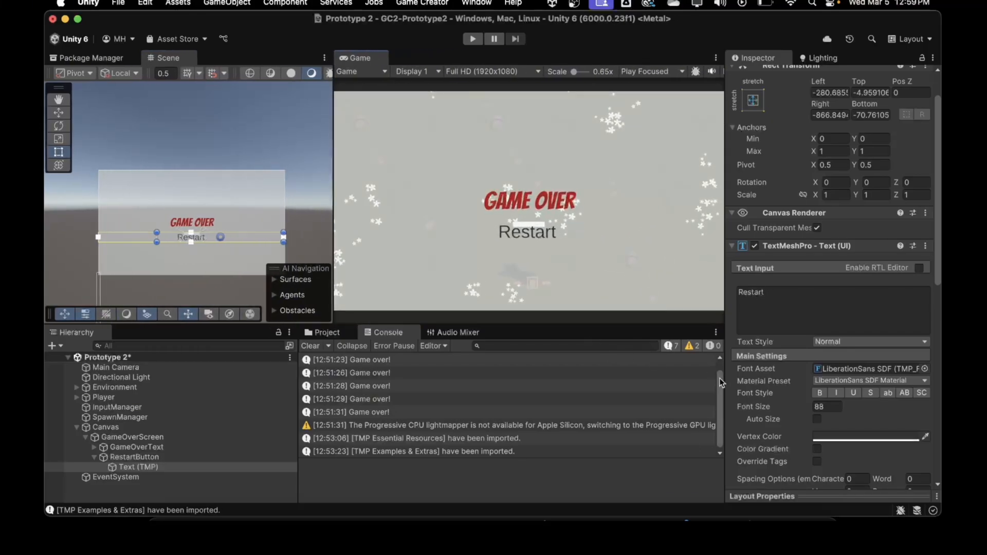
{"action": "left_click_drag", "start_coordinate": [742, 410], "coordinate": [669, 430]}
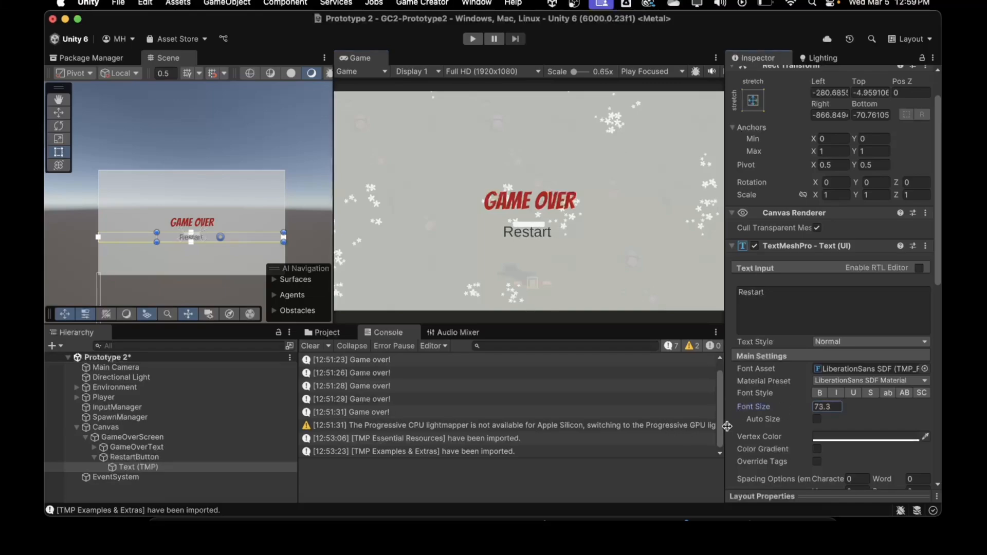
Step: Resize RestartButton into a bar spanning the full panel width below the Game Over text, about 1920 wide and 165 tall
{"action": "left_click", "coordinate": [133, 457]}
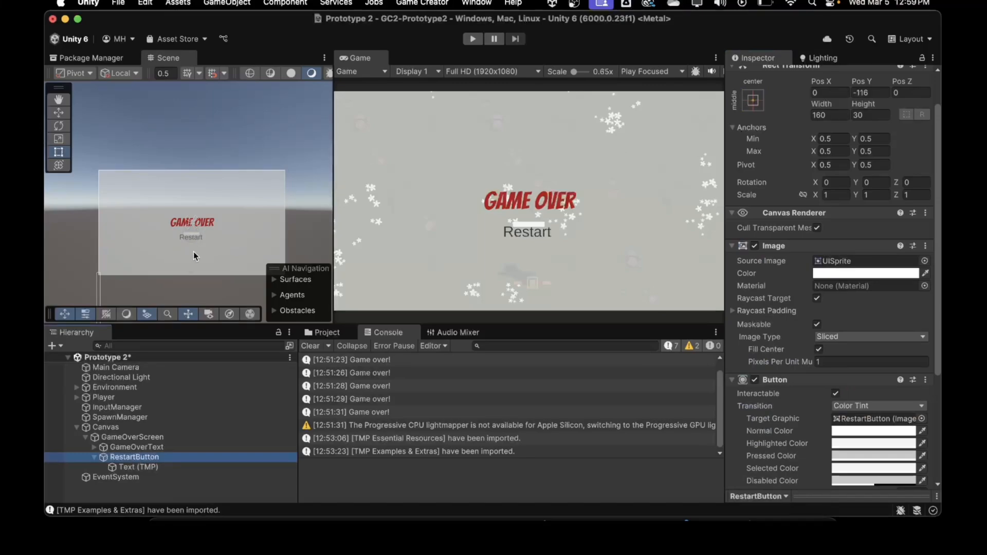
{"action": "scroll", "coordinate": [149, 219], "scroll_direction": "up", "scroll_amount": 4}
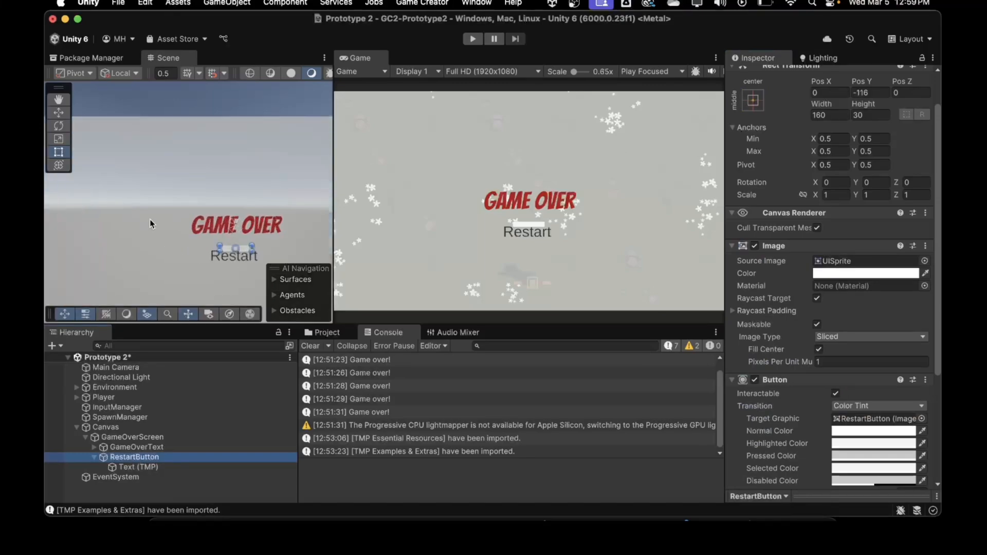
{"action": "left_click", "coordinate": [218, 250]}
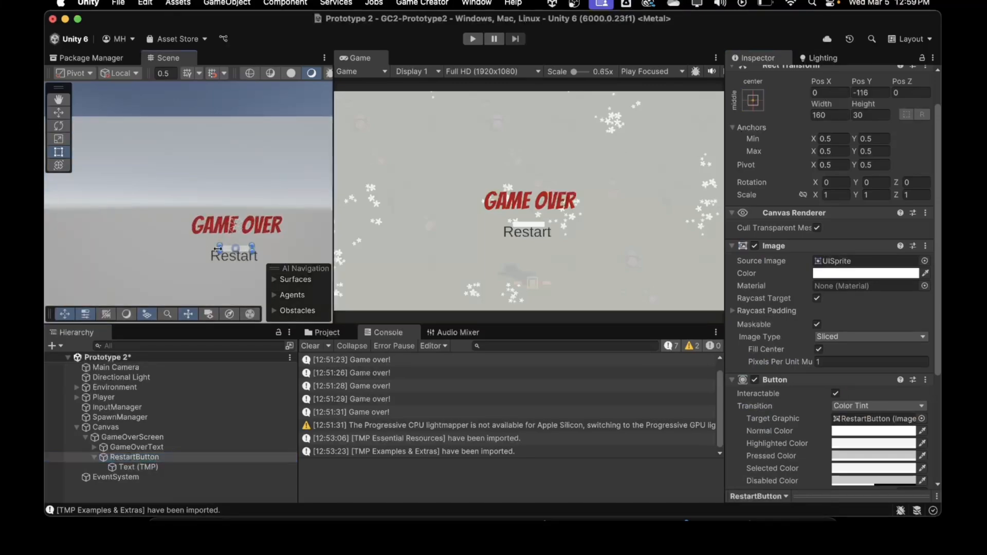
{"action": "left_click_drag", "start_coordinate": [219, 252], "coordinate": [48, 260]}
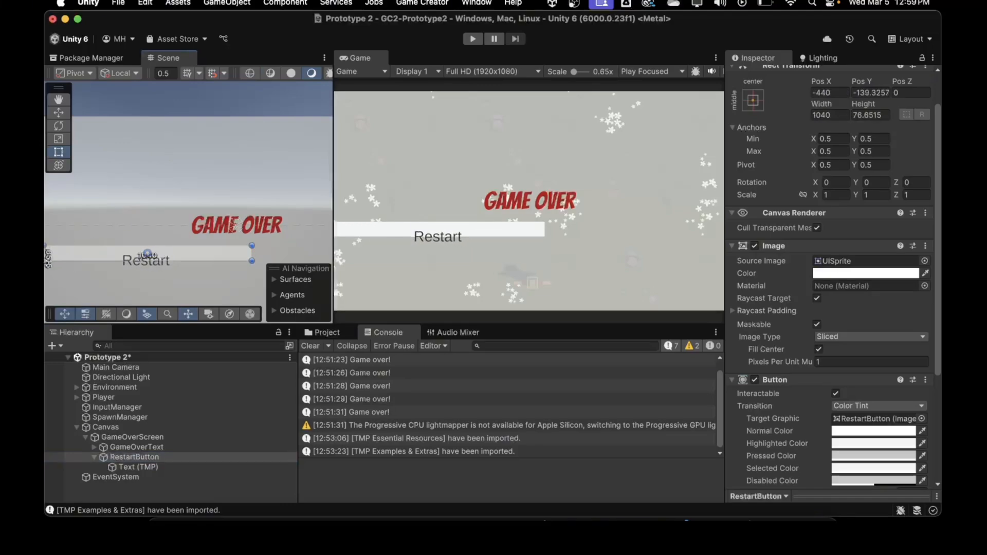
{"action": "scroll", "coordinate": [119, 267], "scroll_direction": "down", "scroll_amount": 5}
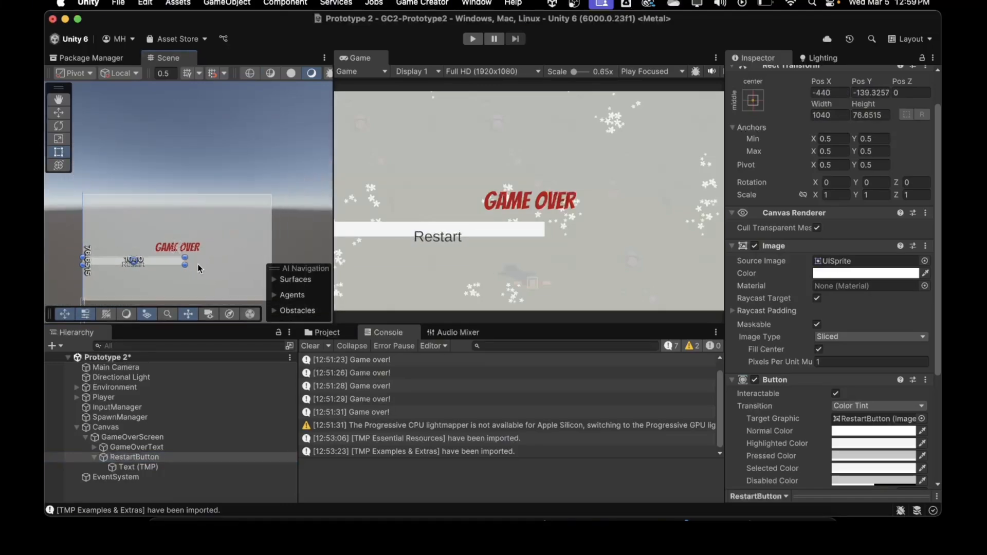
{"action": "left_click_drag", "start_coordinate": [185, 264], "coordinate": [269, 271]}
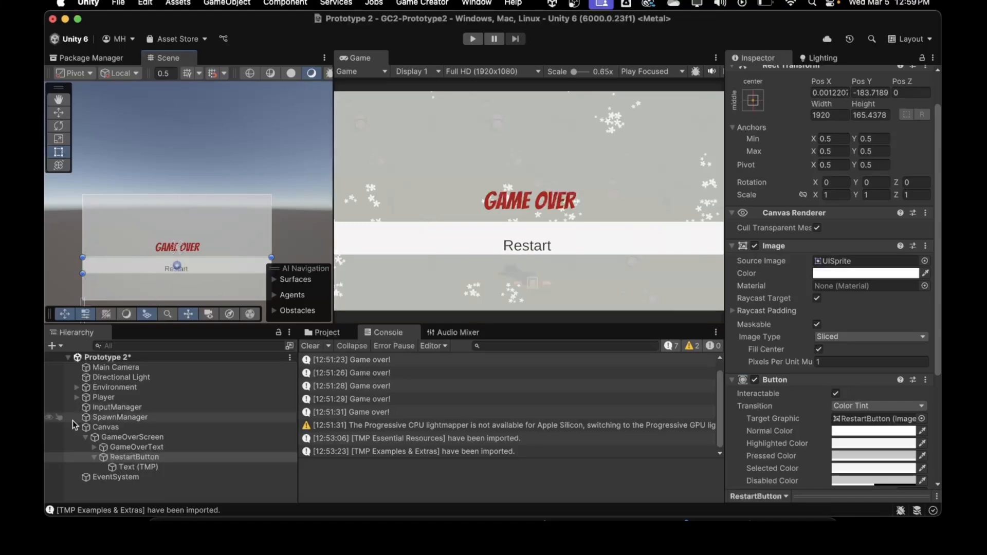
Step: Shrink the Restart label's text box so its lower-left corner and right side meet the edges of RestartButton
{"action": "left_click", "coordinate": [135, 466]}
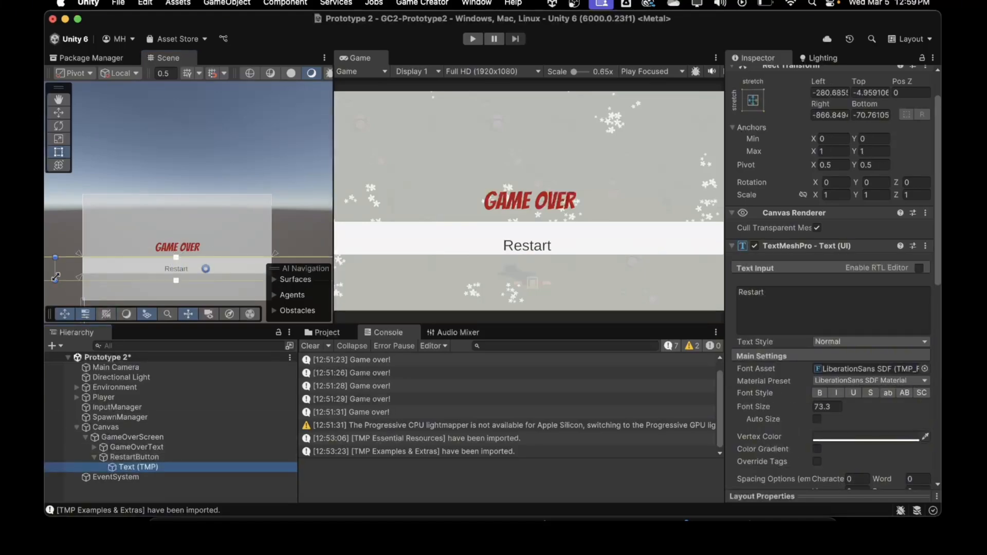
{"action": "left_click", "coordinate": [56, 278]}
{"action": "left_click_drag", "start_coordinate": [56, 277], "coordinate": [83, 274]}
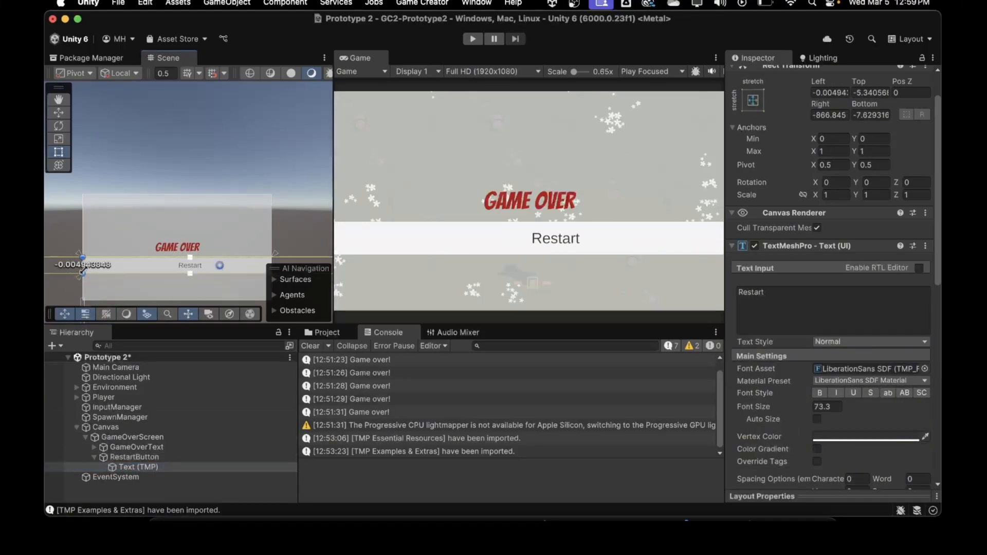
{"action": "scroll", "coordinate": [147, 289], "scroll_direction": "down", "scroll_amount": 5}
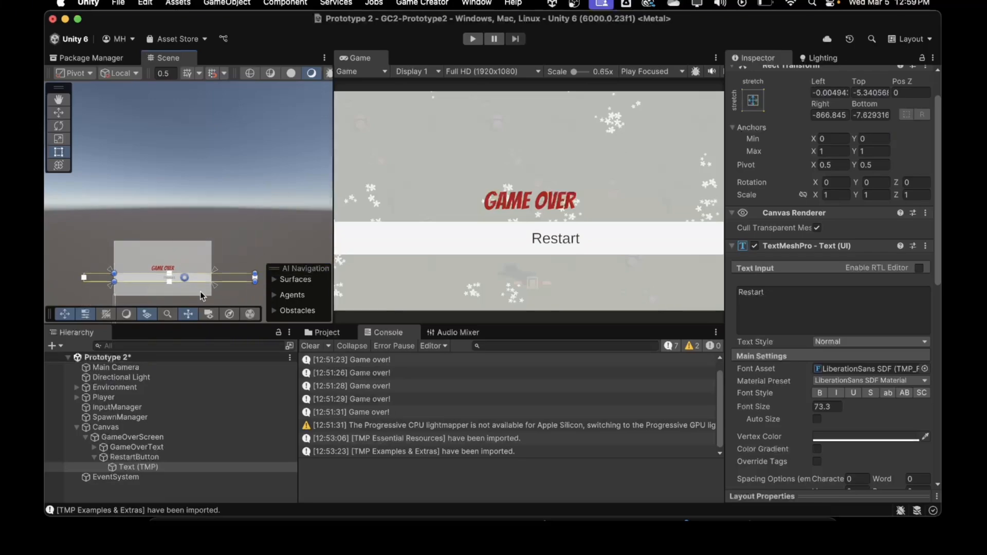
{"action": "left_click_drag", "start_coordinate": [254, 277], "coordinate": [210, 281]}
{"action": "scroll", "coordinate": [208, 281], "scroll_direction": "up", "scroll_amount": 5}
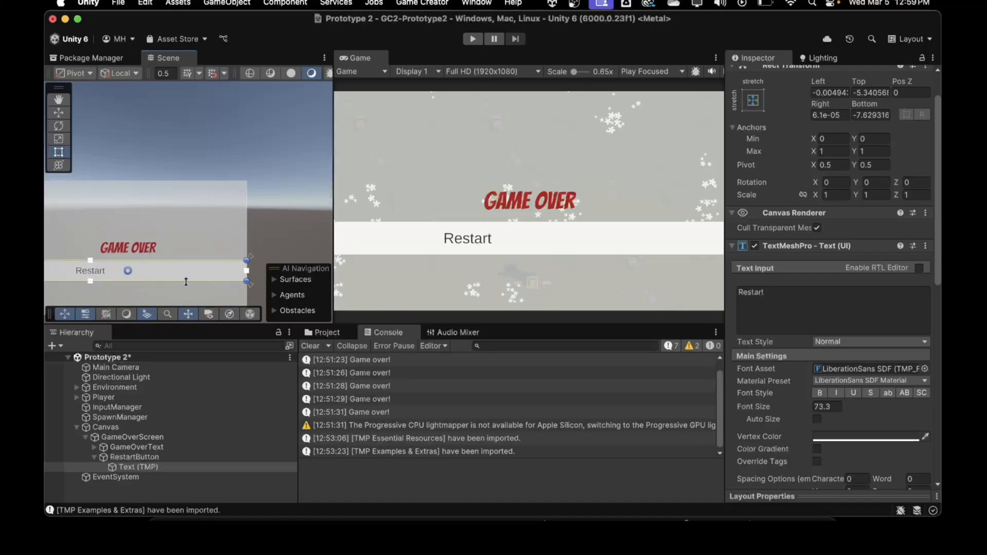
{"action": "left_click_drag", "start_coordinate": [249, 280], "coordinate": [247, 279]}
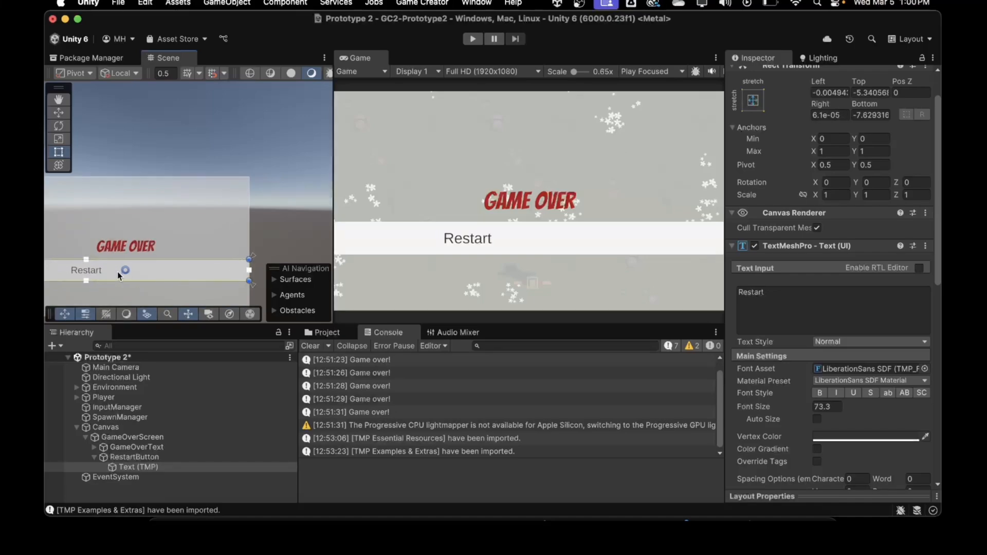
Step: Bring the protruding left side of the Restart label's text box in to RestartButton's left edge to centre the word
{"action": "scroll", "coordinate": [117, 272], "scroll_direction": "down", "scroll_amount": 4}
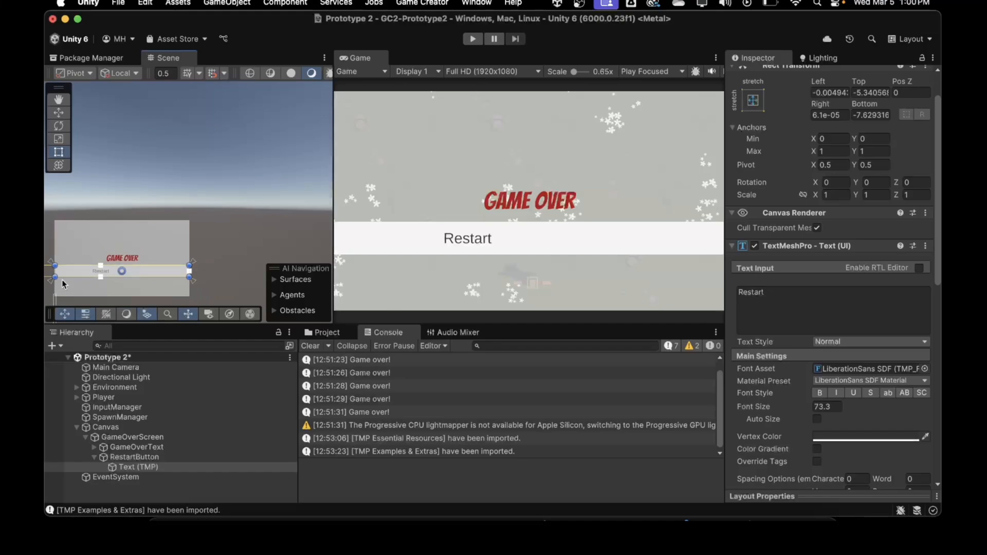
{"action": "left_click", "coordinate": [118, 449]}
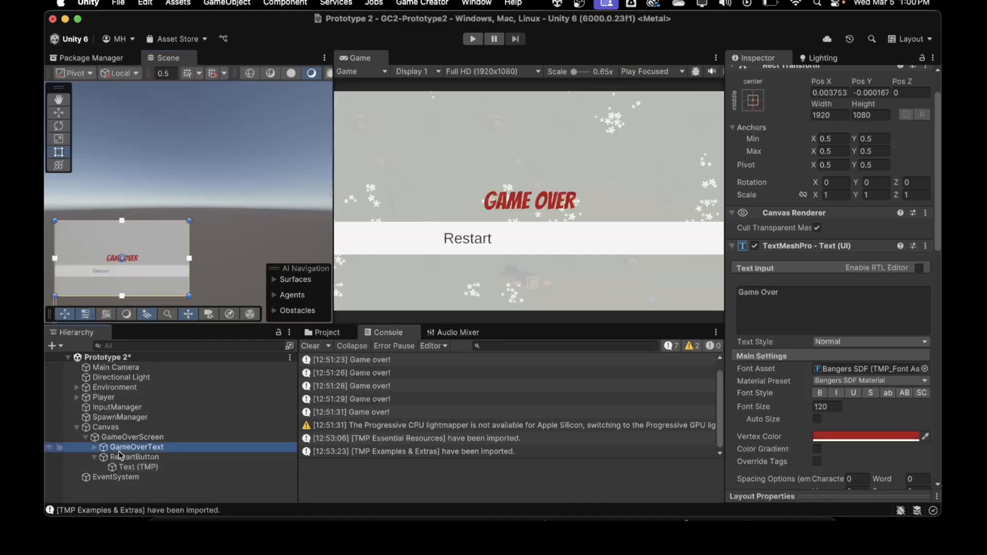
{"action": "left_click", "coordinate": [123, 457]}
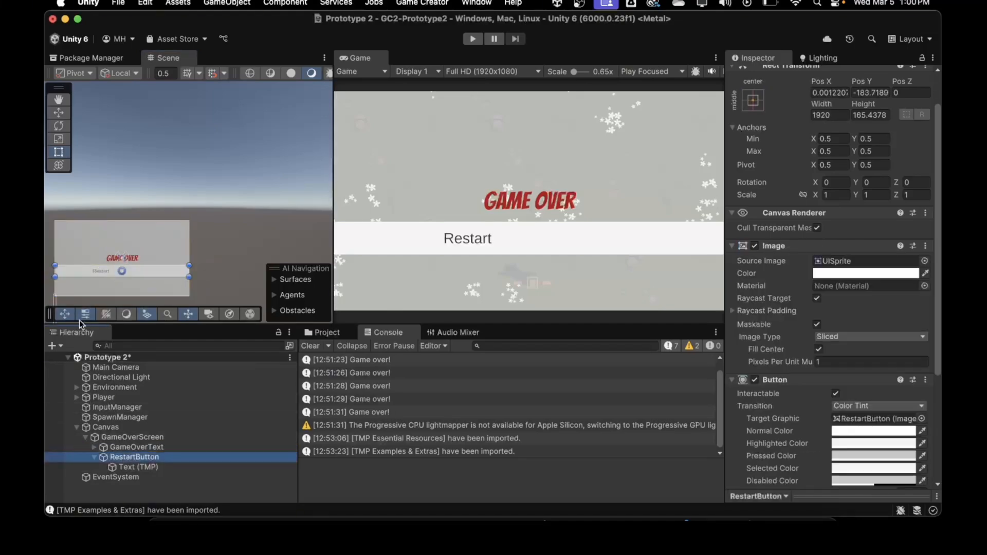
{"action": "left_click", "coordinate": [134, 467]}
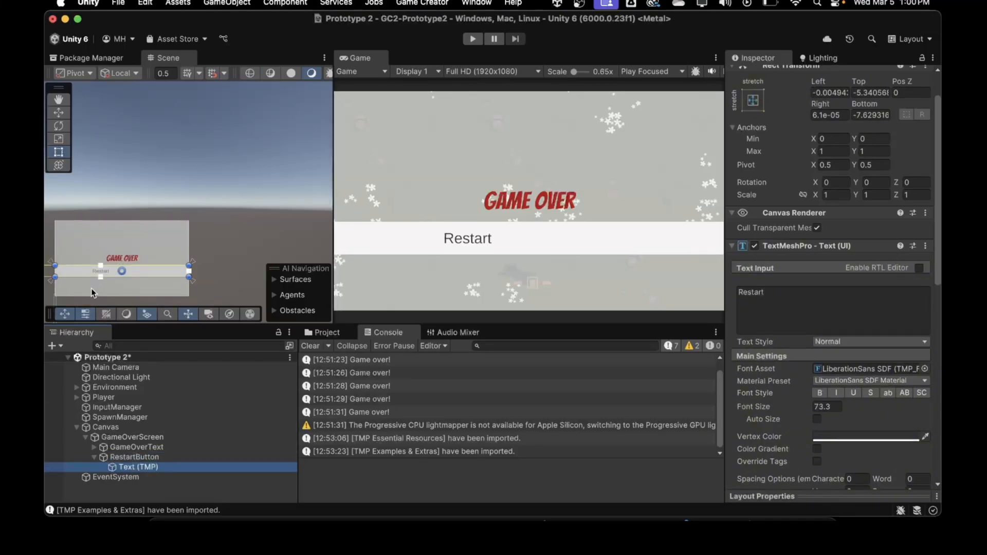
{"action": "middle_click_drag", "start_coordinate": [60, 291], "coordinate": [110, 291]}
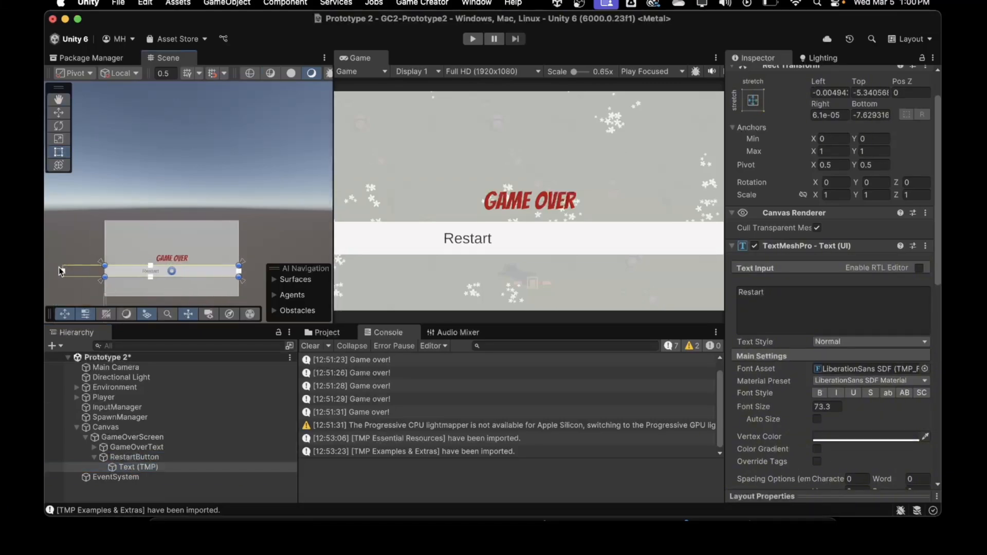
{"action": "left_click_drag", "start_coordinate": [62, 269], "coordinate": [106, 275]}
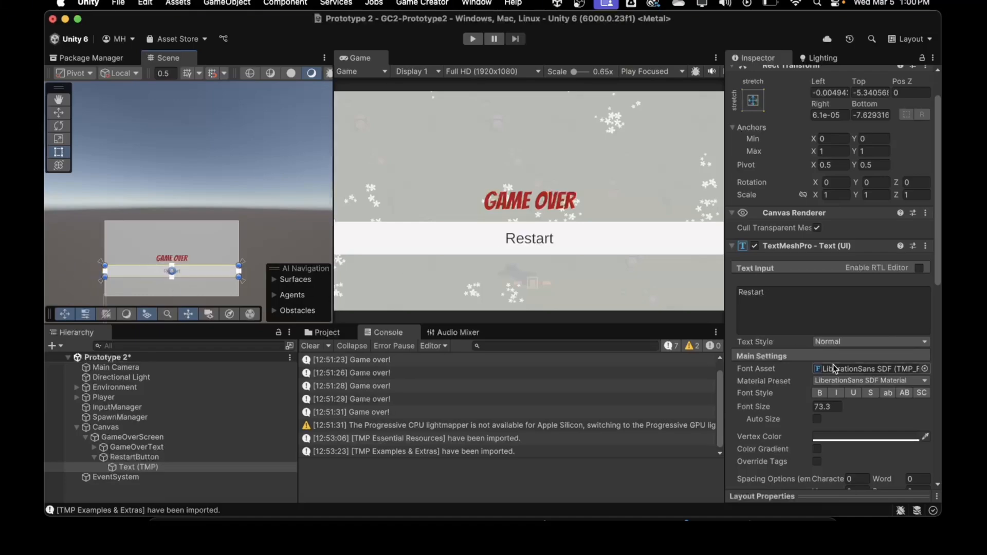
Step: Change the Restart label's font asset to Bangers SDF
{"action": "left_click", "coordinate": [924, 369]}
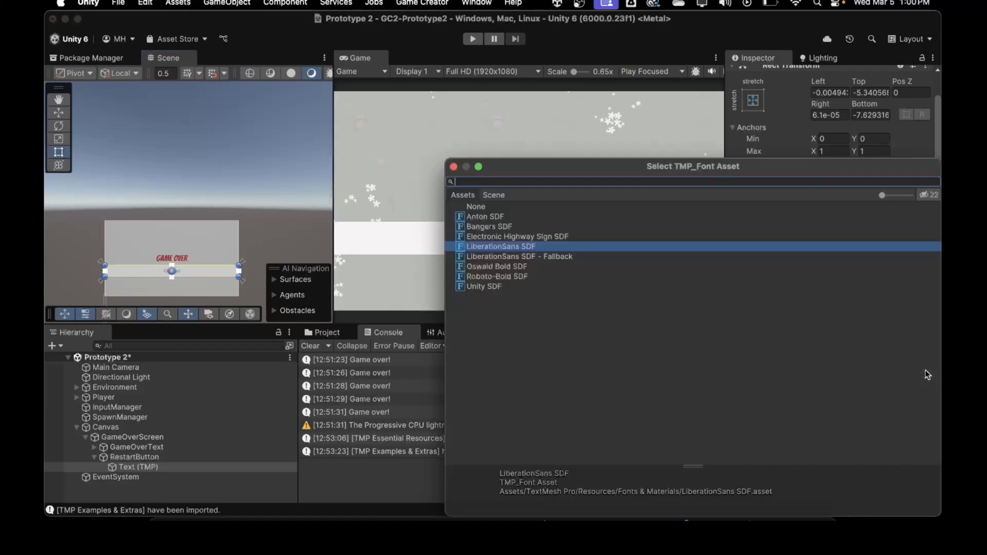
{"action": "left_click", "coordinate": [484, 227]}
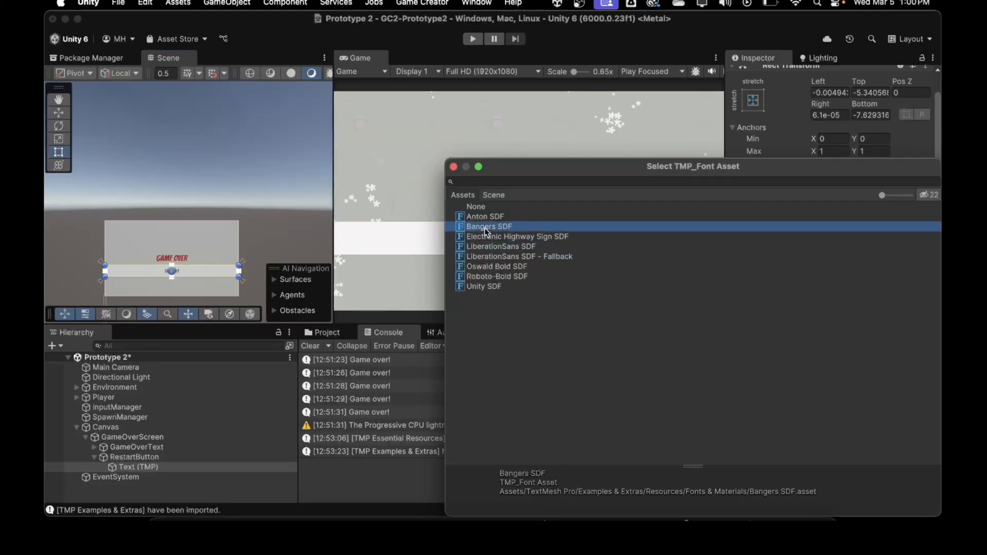
{"action": "left_click", "coordinate": [454, 167]}
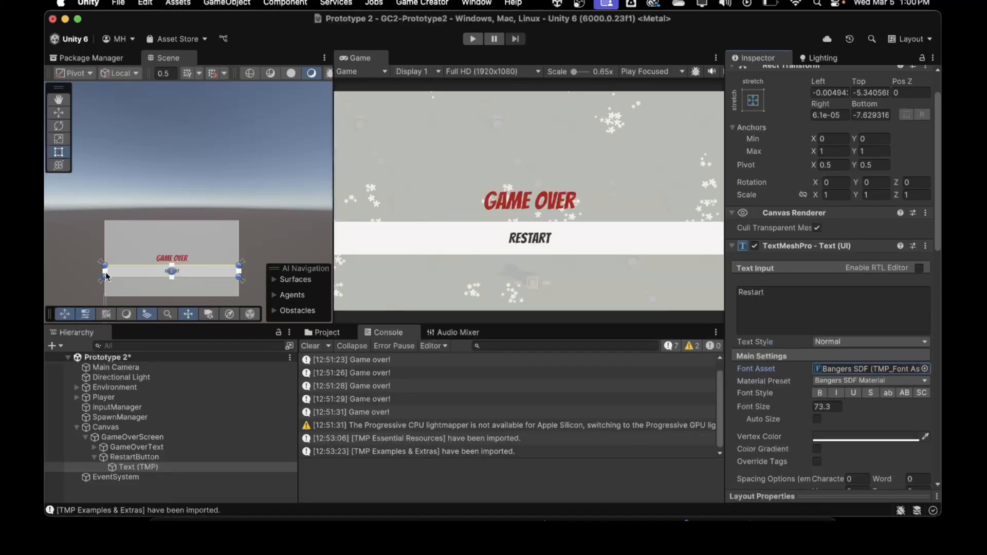
Step: Shrink RestartButton to about 499 wide and 112 tall, and centre it horizontally beneath the Game Over text
{"action": "left_click", "coordinate": [131, 457]}
{"action": "left_click_drag", "start_coordinate": [104, 277], "coordinate": [149, 277]}
{"action": "left_click_drag", "start_coordinate": [239, 277], "coordinate": [185, 273]}
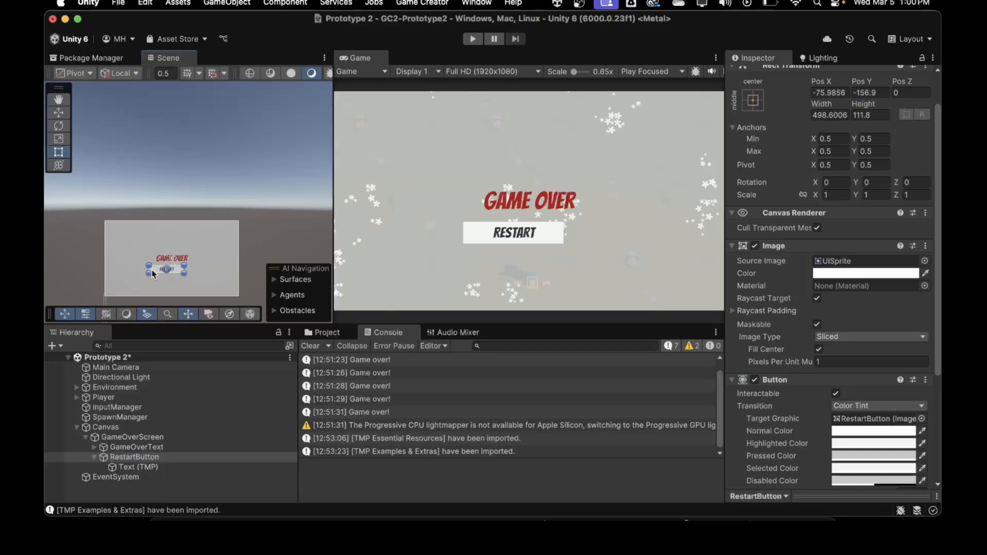
{"action": "scroll", "coordinate": [154, 268], "scroll_direction": "up", "scroll_amount": 3}
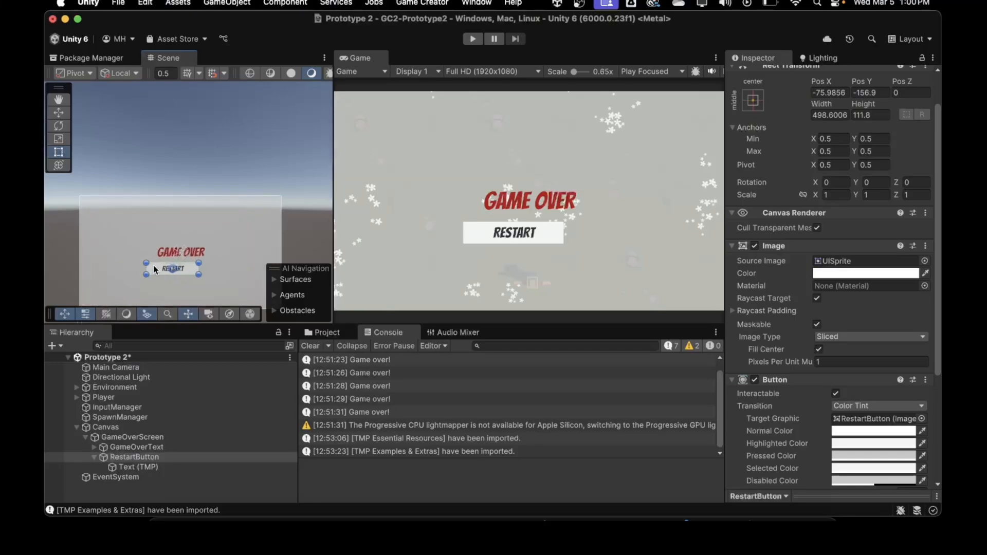
{"action": "scroll", "coordinate": [154, 267], "scroll_direction": "up", "scroll_amount": 2}
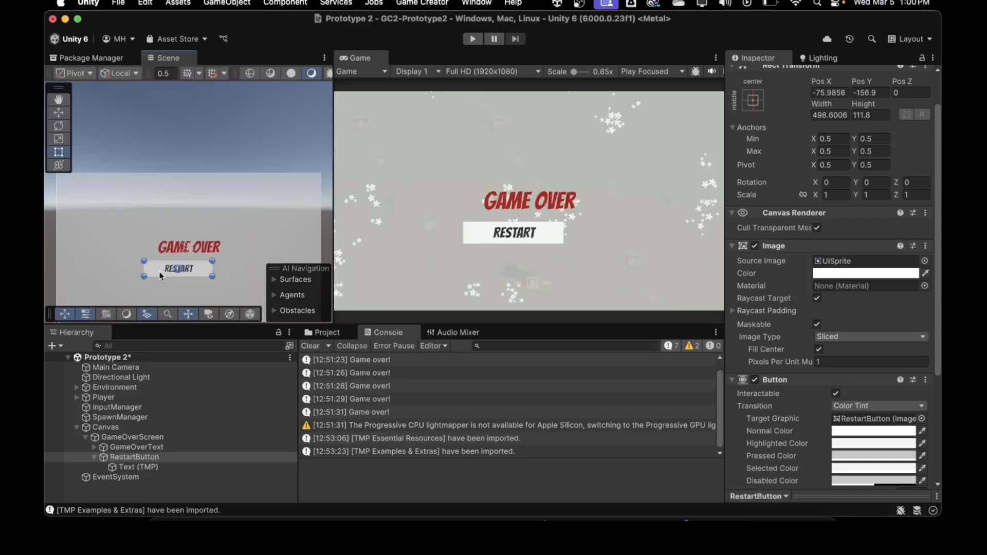
{"action": "left_click_drag", "start_coordinate": [154, 267], "coordinate": [171, 275]}
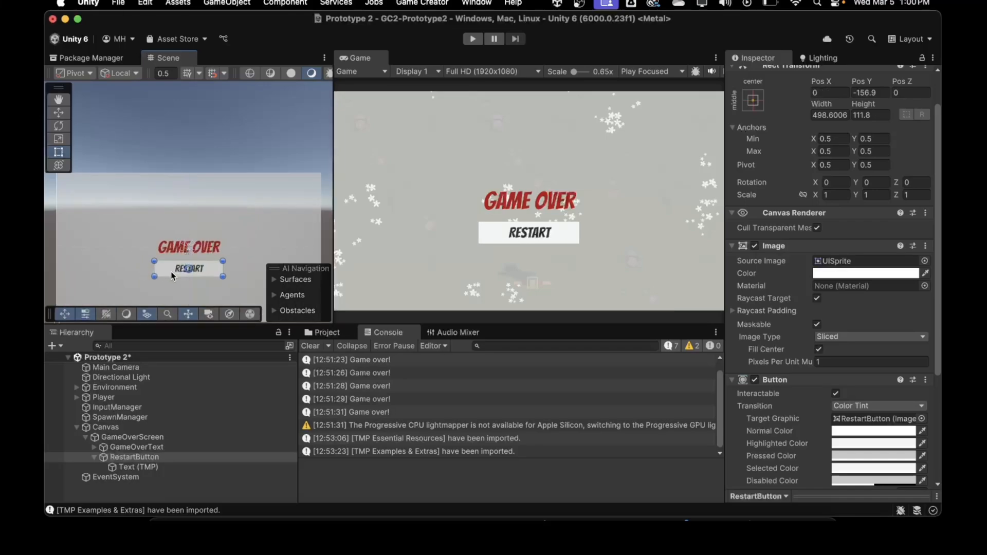
{"action": "left_click_drag", "start_coordinate": [173, 274], "coordinate": [174, 273]}
Step: Replace RestartButton's default Log instruction with a Load Scene instruction
{"action": "scroll", "coordinate": [787, 356], "scroll_direction": "down", "scroll_amount": 5}
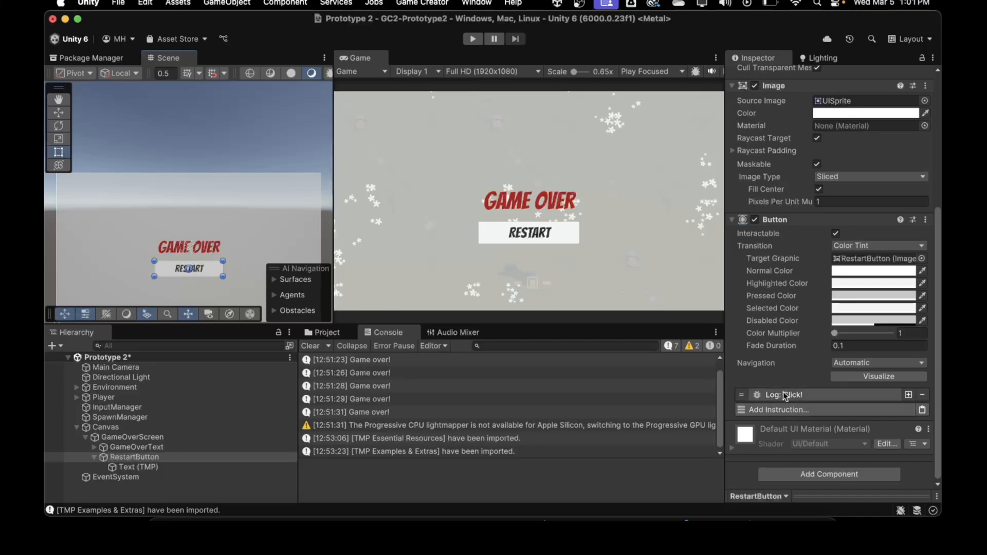
{"action": "left_click", "coordinate": [923, 397]}
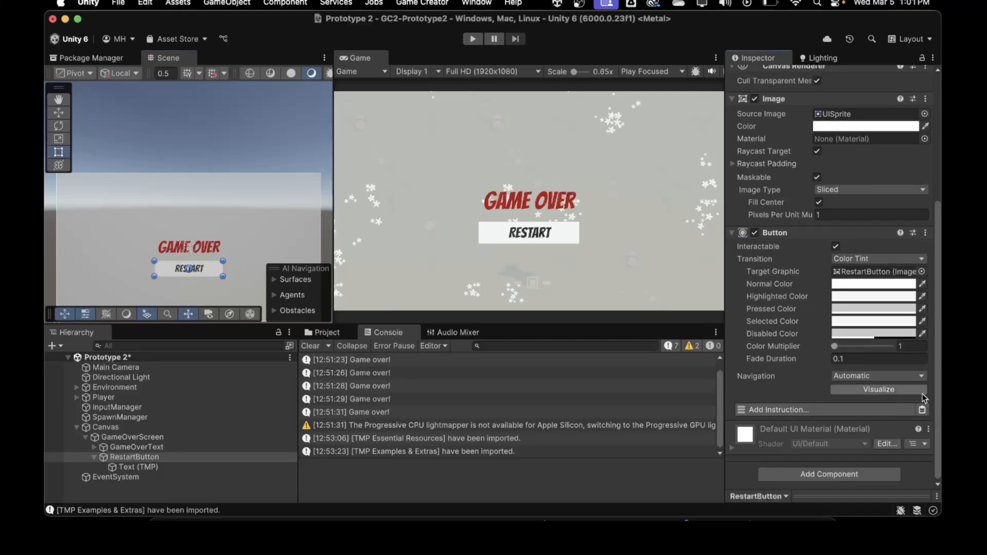
{"action": "left_click", "coordinate": [760, 408]}
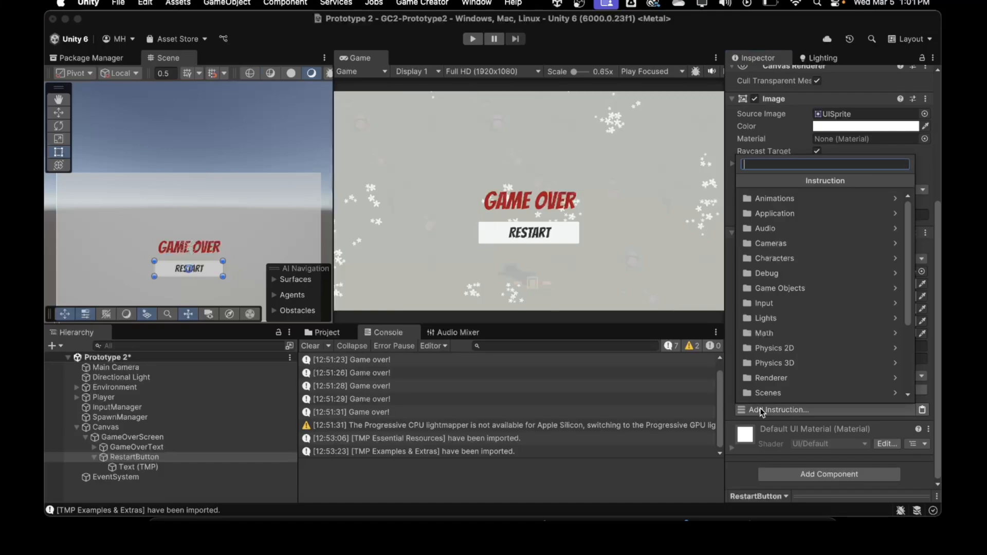
{"action": "type", "text": "relo"}
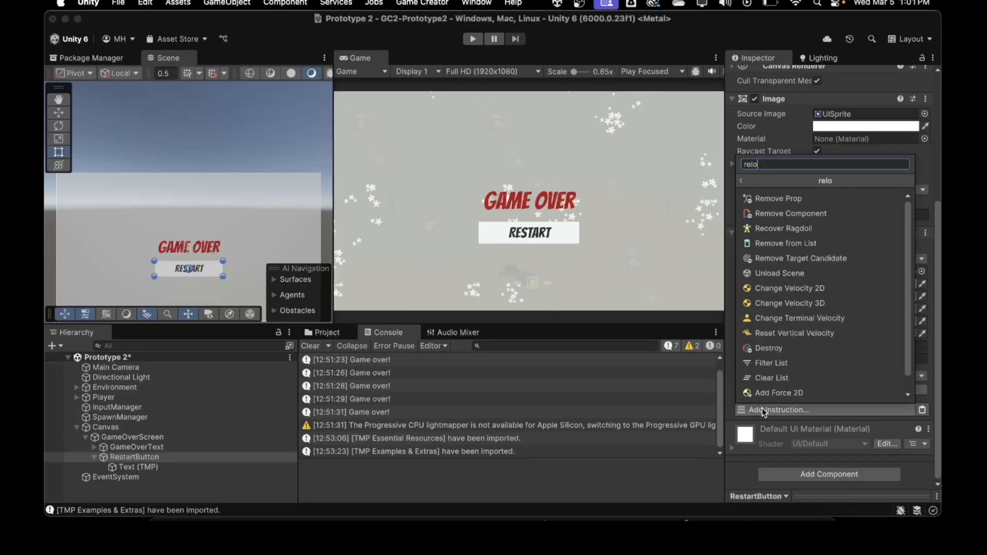
{"action": "key", "text": "BackSpace"}
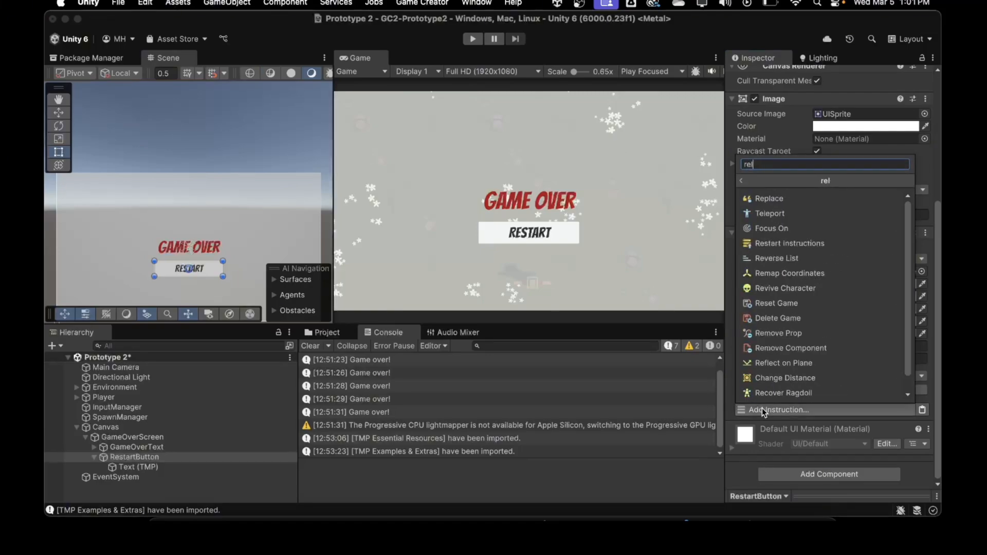
{"action": "key", "text": "BackSpace"}
{"action": "key", "text": "BackSpace"}
{"action": "key", "text": "BackSpace"}
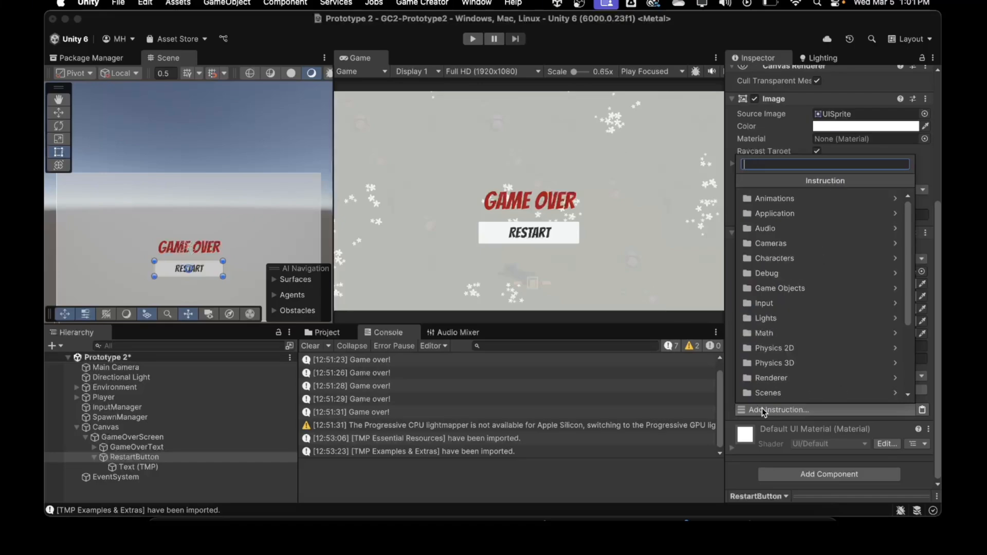
{"action": "type", "text": "scene"}
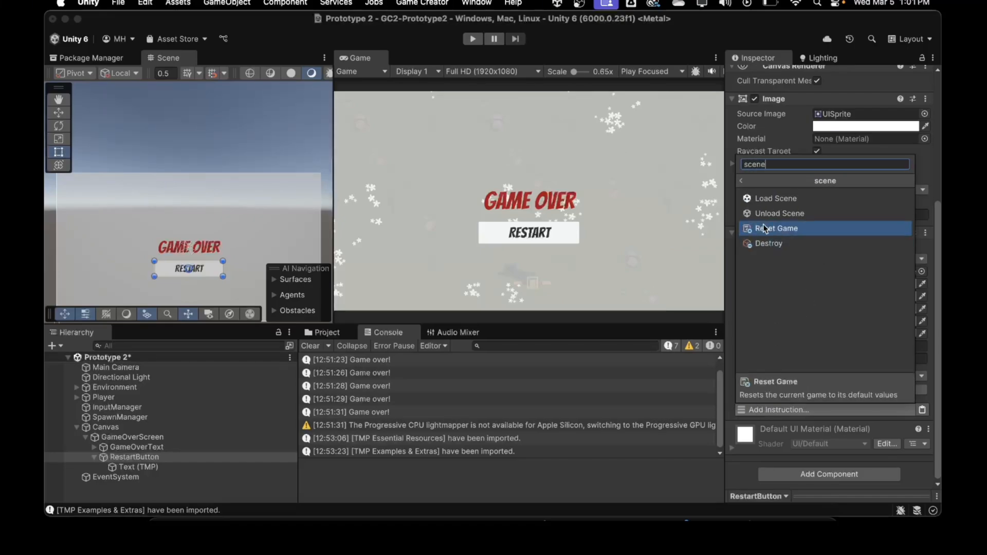
{"action": "left_click", "coordinate": [763, 199]}
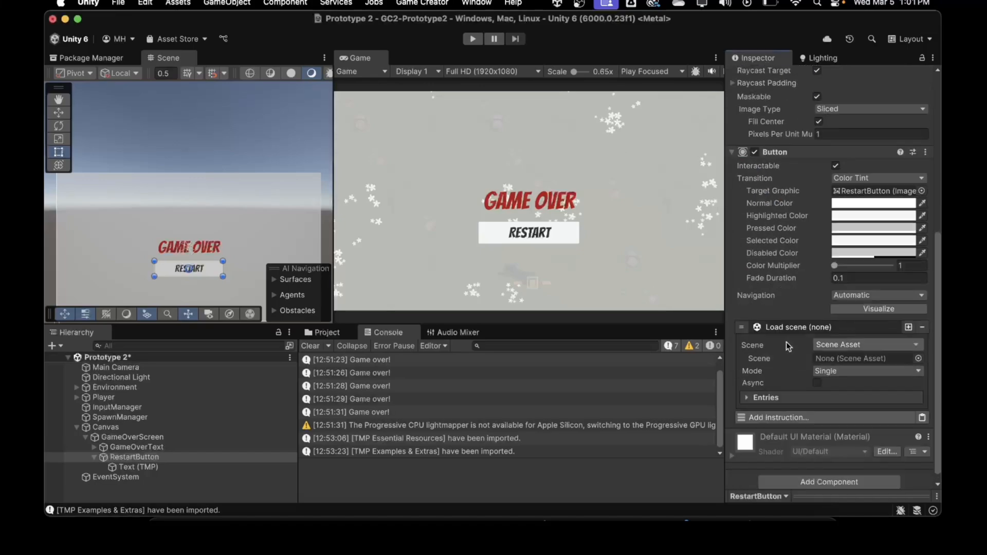
Step: Assign the Prototype 2 scene from the Scenes folder to RestartButton's Load Scene instruction and collapse the instruction
{"action": "scroll", "coordinate": [786, 341], "scroll_direction": "down", "scroll_amount": 1}
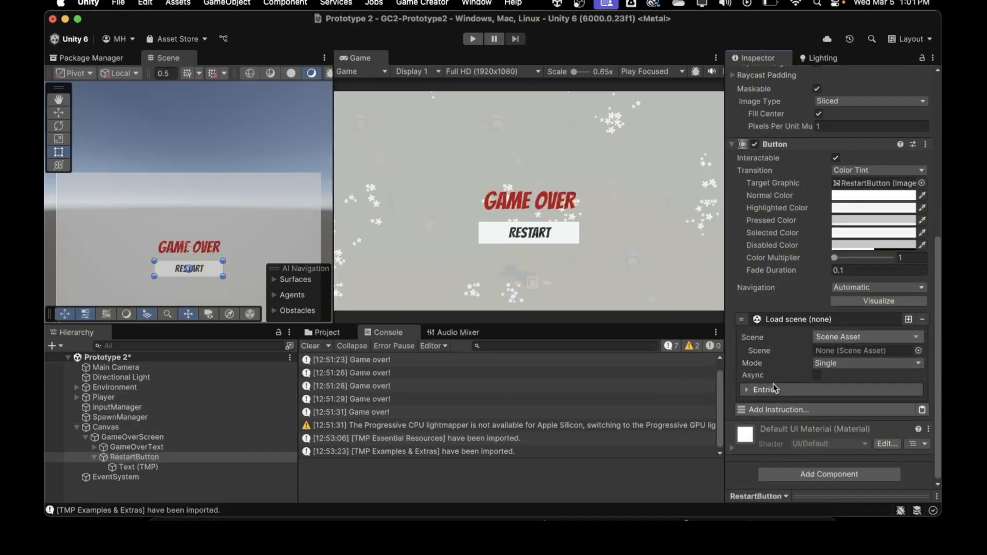
{"action": "left_click", "coordinate": [917, 351]}
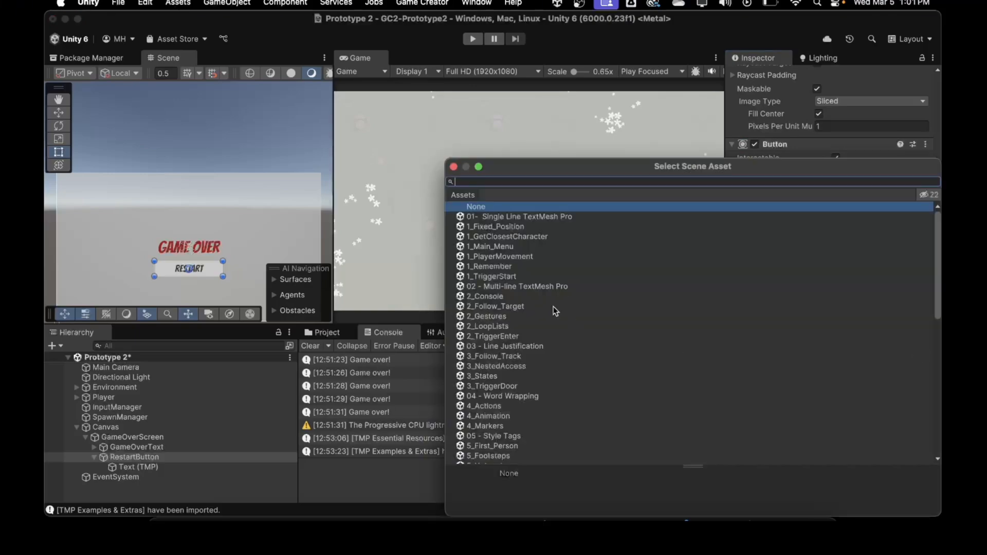
{"action": "left_click", "coordinate": [453, 167]}
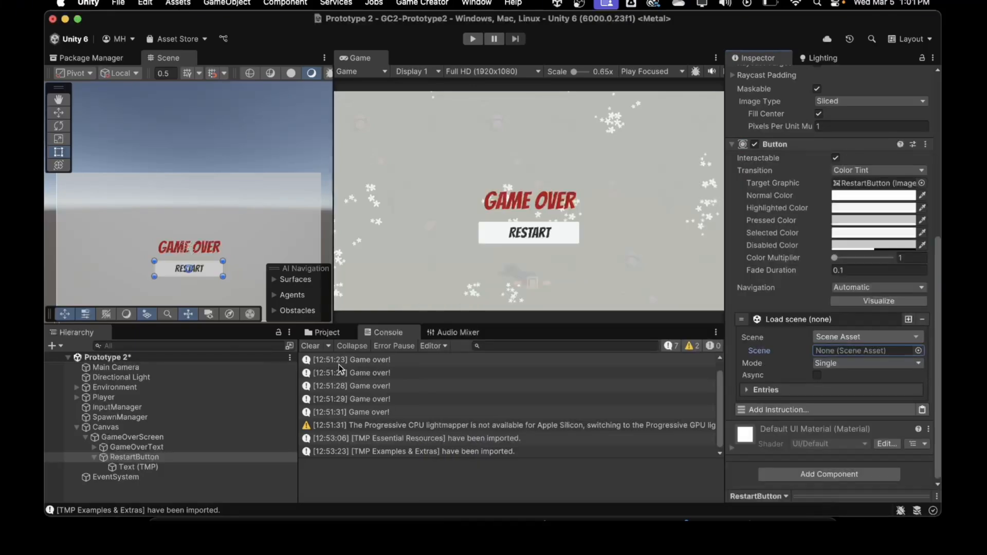
{"action": "left_click", "coordinate": [327, 332]}
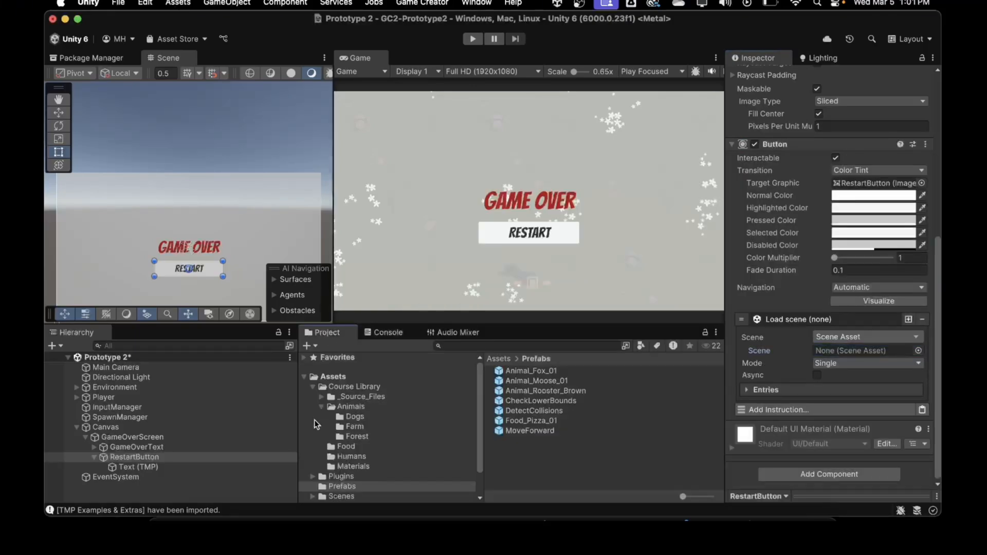
{"action": "left_click", "coordinate": [341, 496]}
{"action": "left_click_drag", "start_coordinate": [540, 383], "coordinate": [818, 350]}
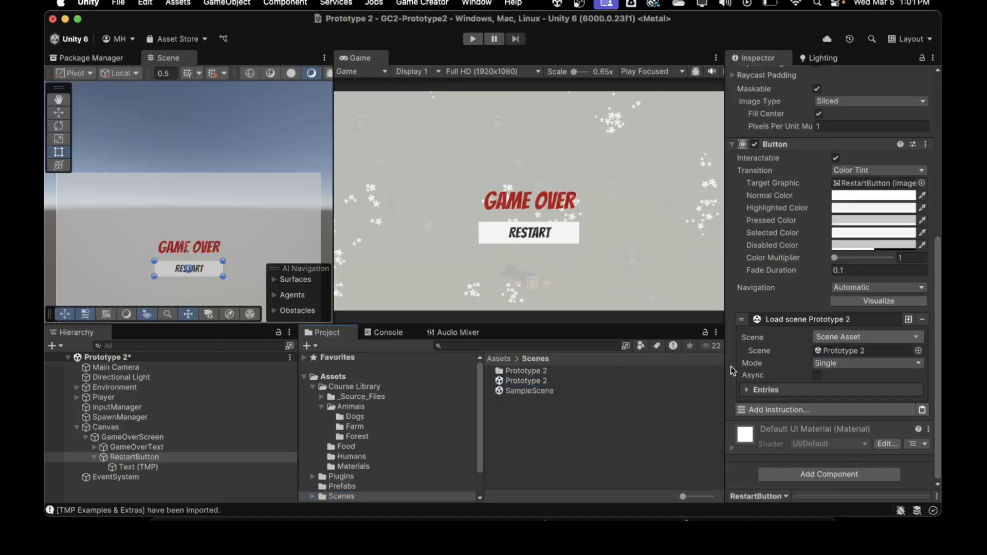
{"action": "left_click", "coordinate": [785, 319]}
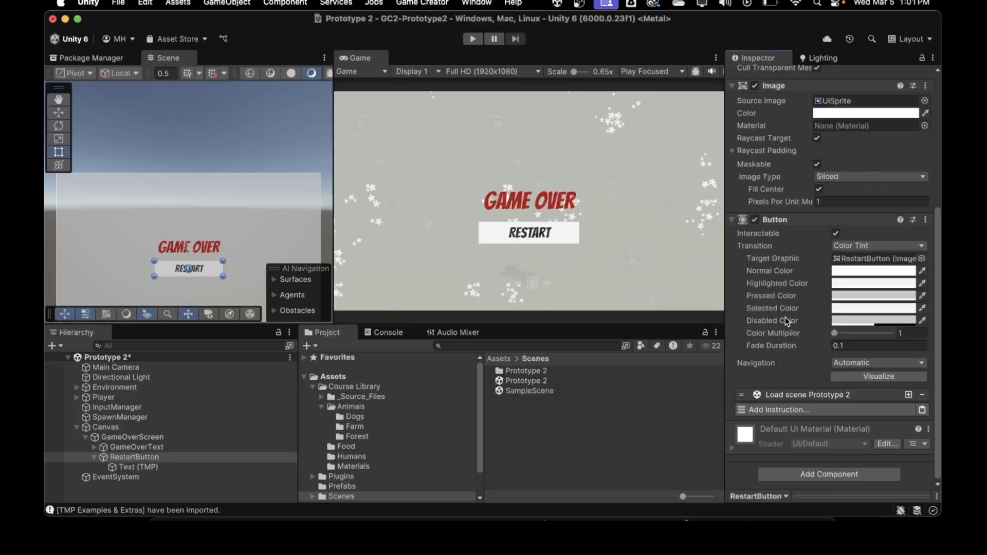
Step: Deactivate the GameOverScreen object under Canvas
{"action": "left_click", "coordinate": [110, 440]}
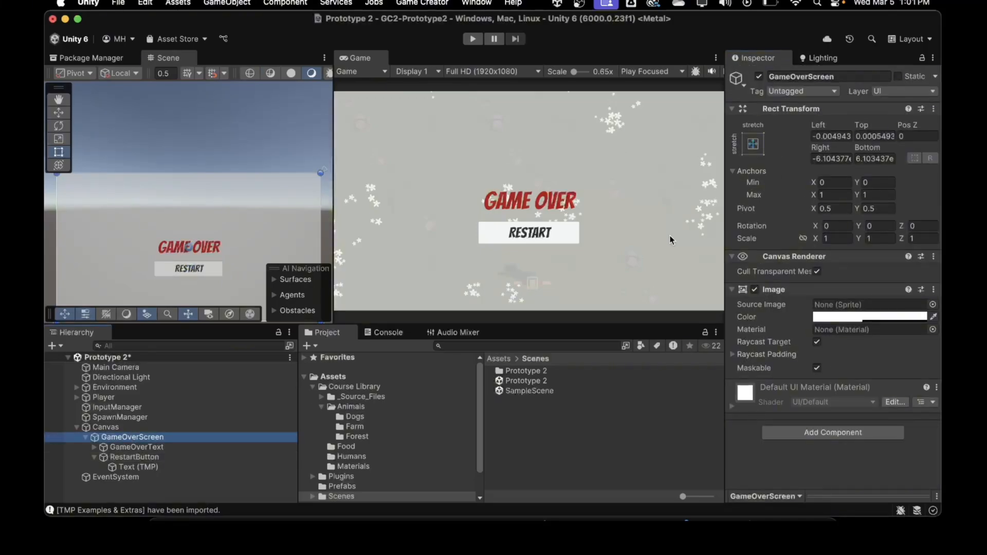
{"action": "left_click", "coordinate": [758, 77]}
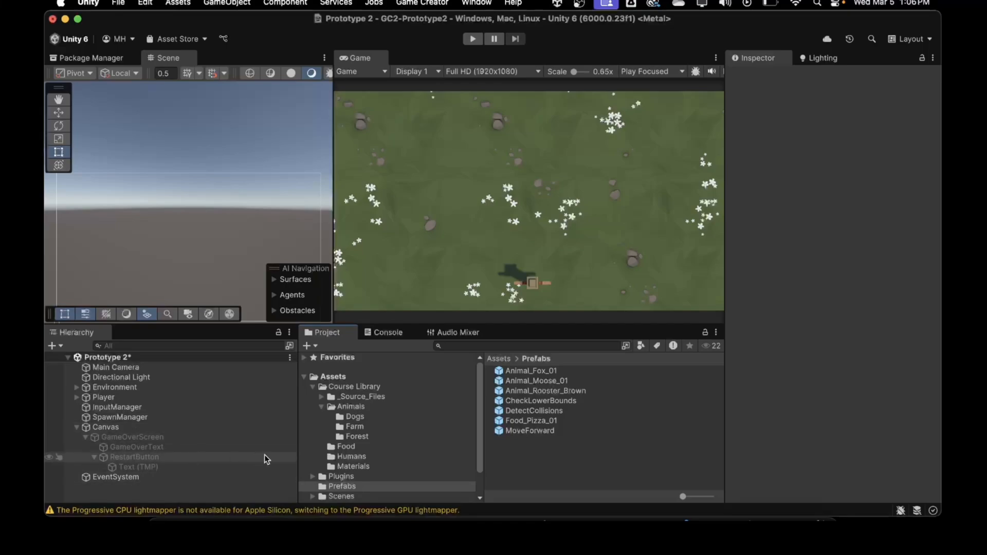
Step: Create a folder named Variable directly inside the Assets folder
{"action": "left_click", "coordinate": [354, 379]}
{"action": "scroll", "coordinate": [348, 478], "scroll_direction": "down", "scroll_amount": 2}
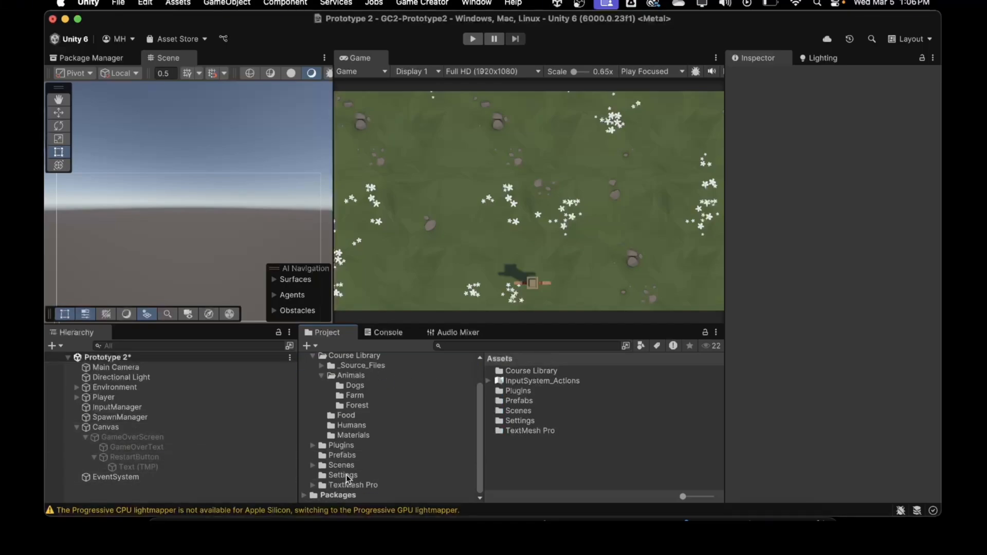
{"action": "scroll", "coordinate": [345, 469], "scroll_direction": "up", "scroll_amount": 2}
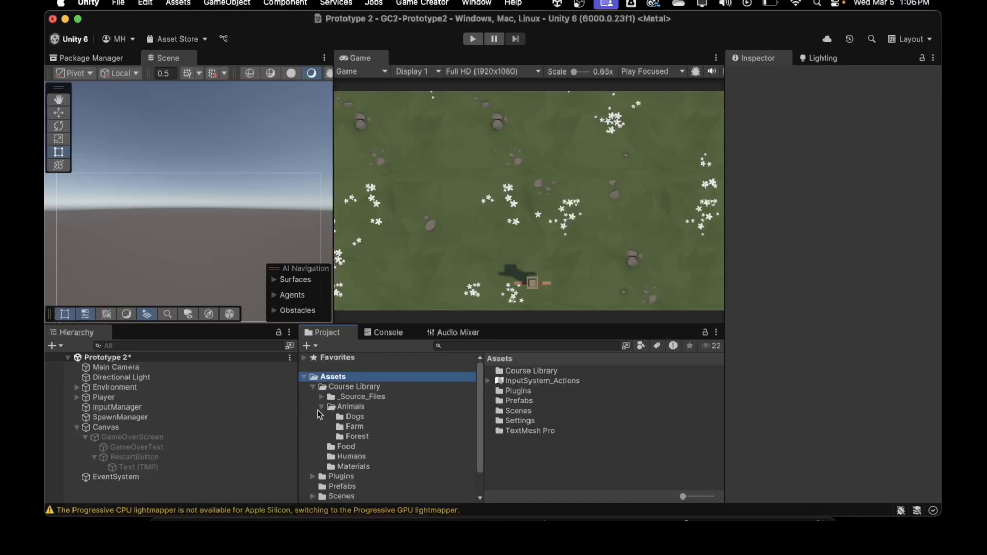
{"action": "left_click", "coordinate": [313, 387]}
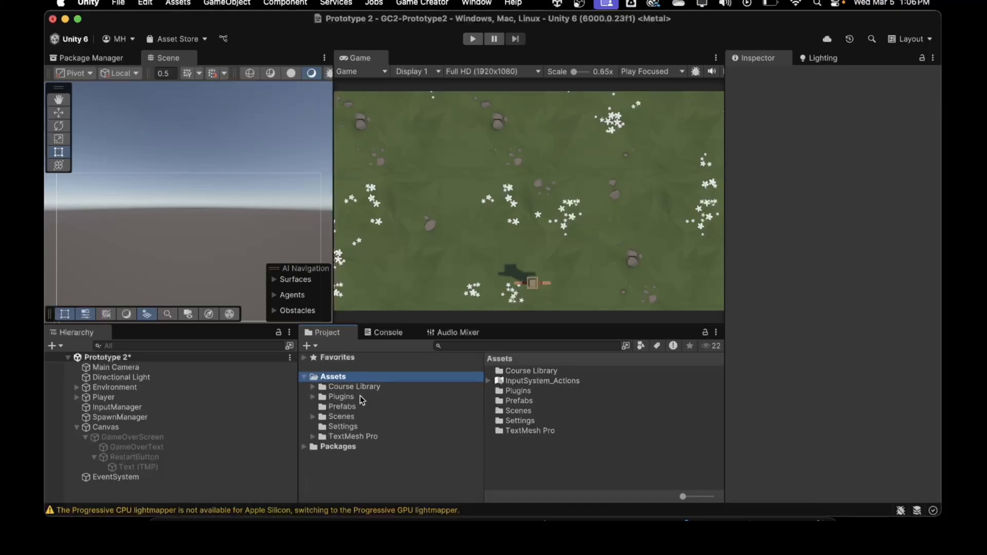
{"action": "left_click", "coordinate": [305, 346]}
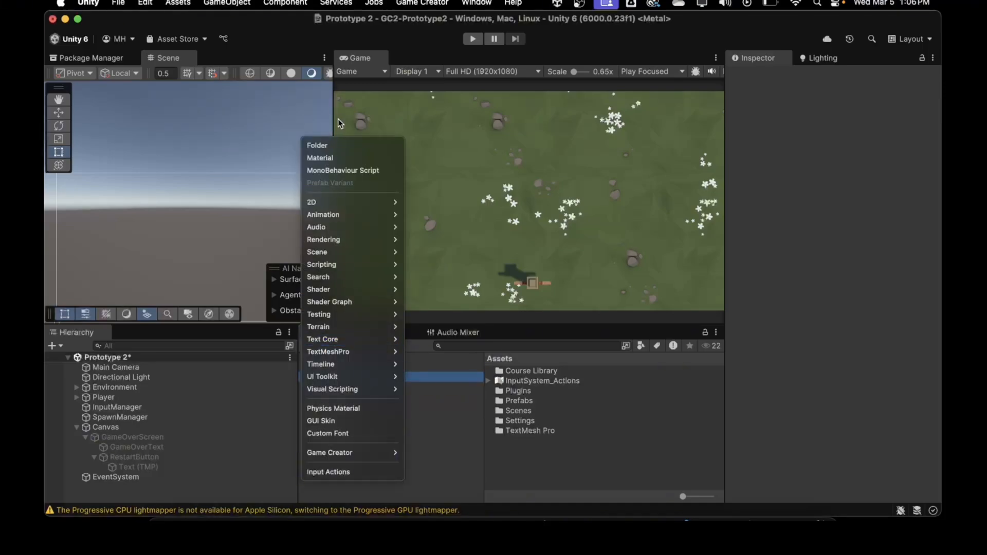
{"action": "left_click", "coordinate": [331, 149]}
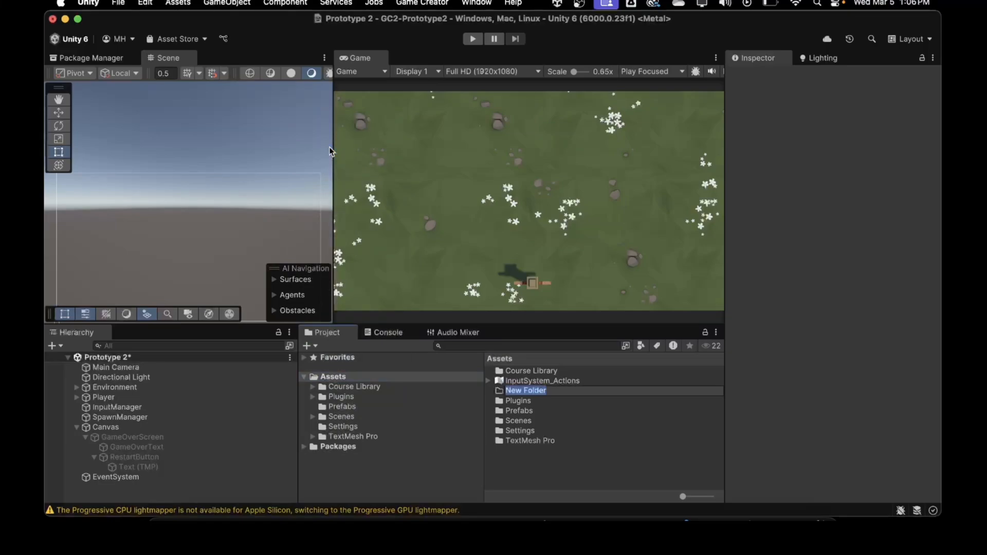
{"action": "type", "text": "Variable"}
{"action": "key", "text": "Return"}
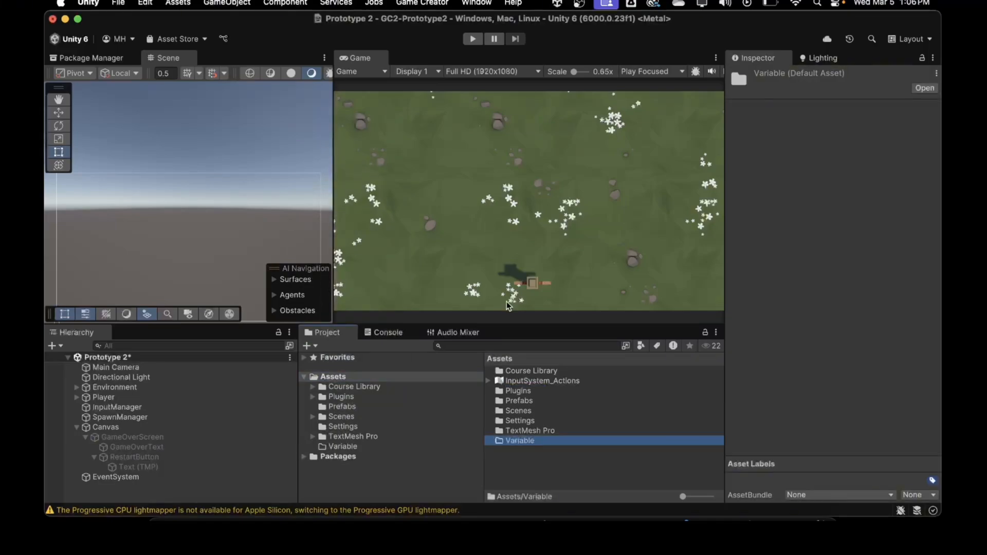
Step: Create a Game Creator Global Name Variables asset with its default name inside the Variable folder
{"action": "double_click", "coordinate": [518, 438]}
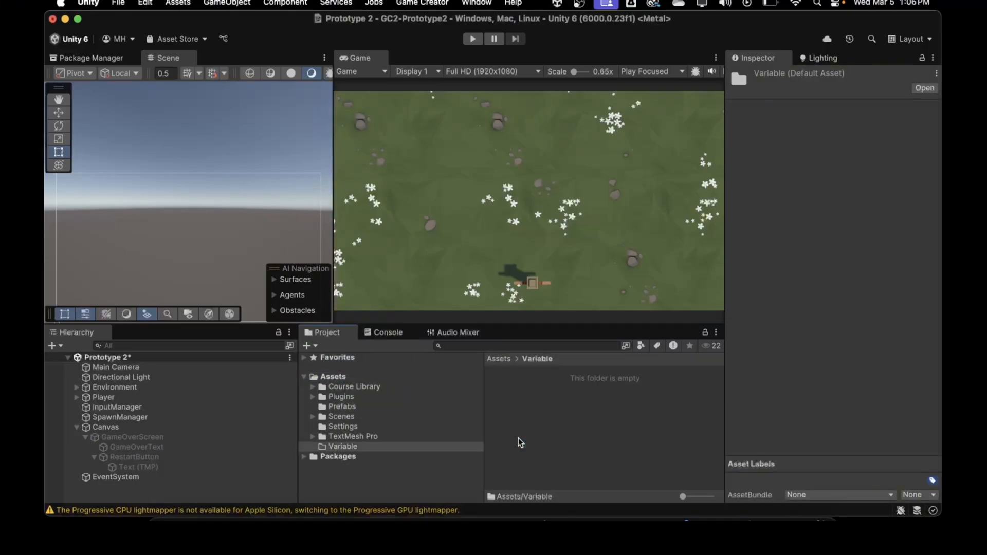
{"action": "right_click", "coordinate": [514, 406]}
{"action": "mouse_move", "coordinate": [550, 131]}
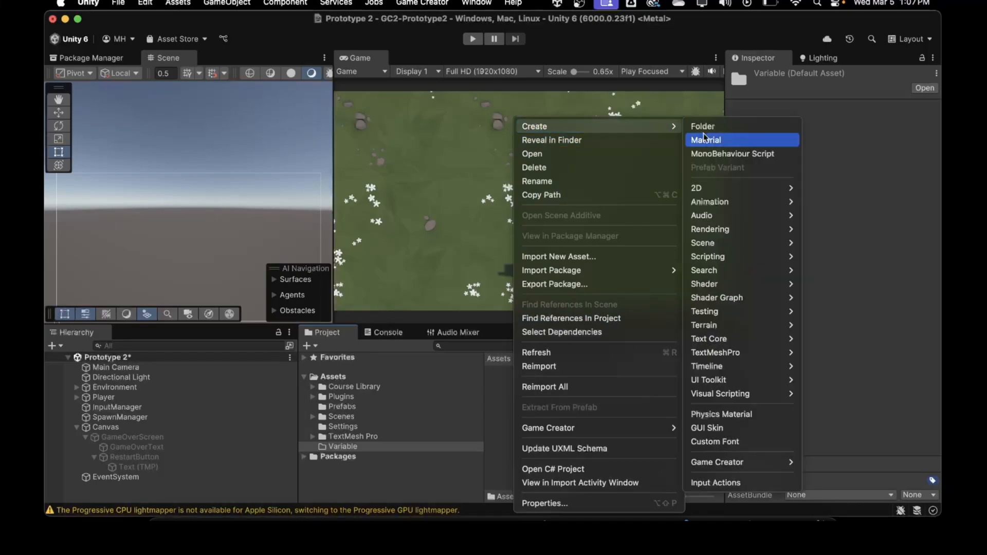
{"action": "mouse_move", "coordinate": [720, 471]}
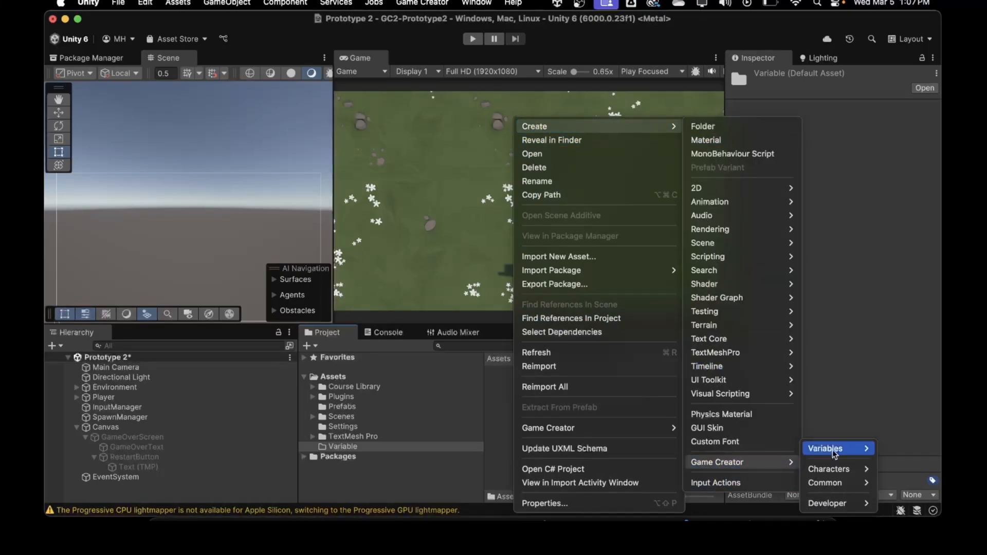
{"action": "mouse_move", "coordinate": [830, 449]}
{"action": "left_click", "coordinate": [774, 464]}
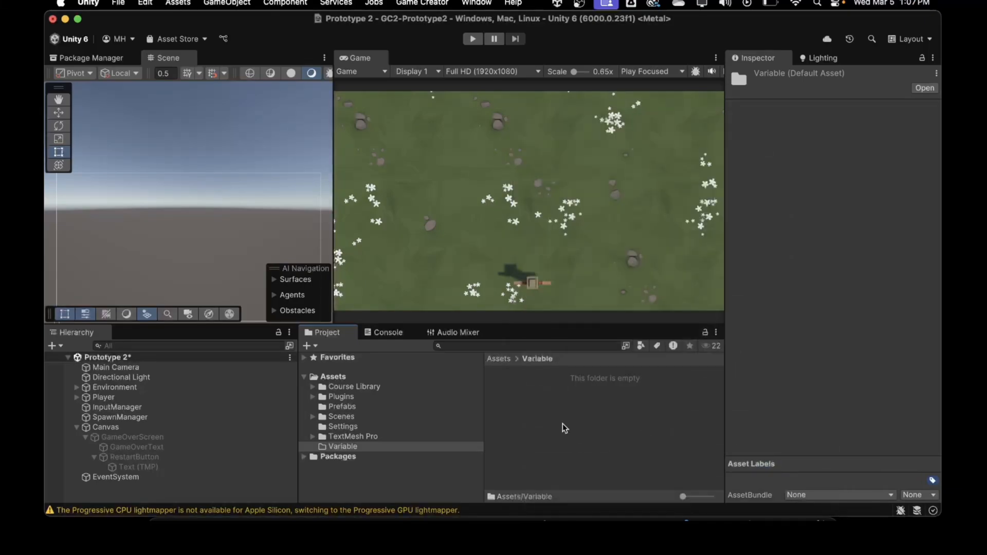
{"action": "key", "text": "Return"}
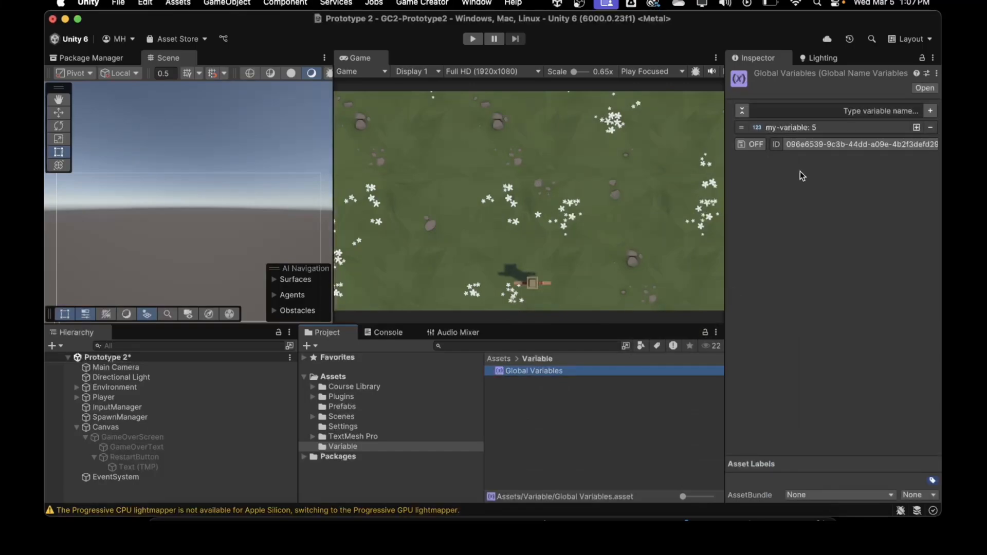
Step: Add a variable named gameOver to the Global Variables asset
{"action": "left_click", "coordinate": [858, 111]}
{"action": "type", "text": "gameO"}
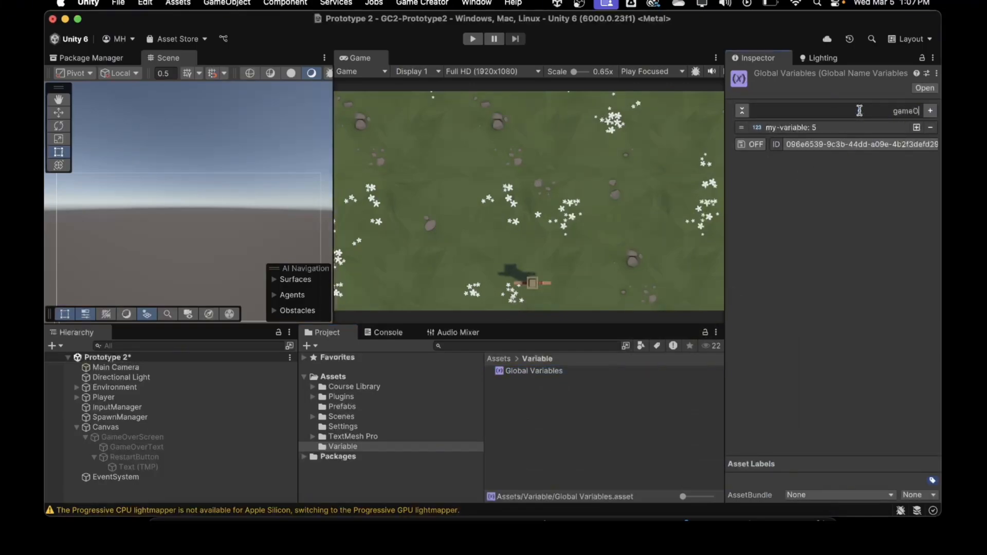
{"action": "type", "text": "ver"}
{"action": "left_click", "coordinate": [931, 112]}
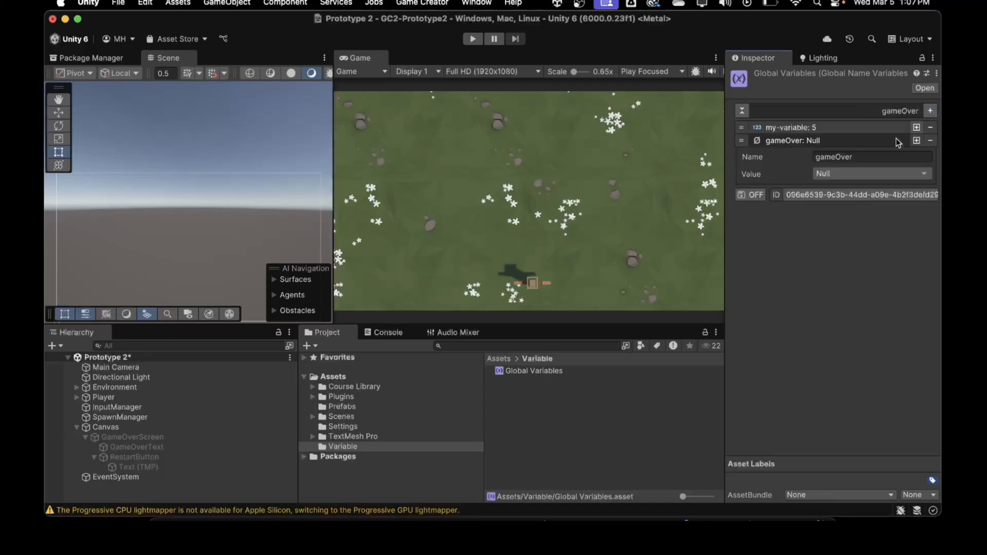
Step: Set the gameOver variable's value type to Boolean and remove the my-variable entry from the Global Variables asset
{"action": "left_click", "coordinate": [833, 173]}
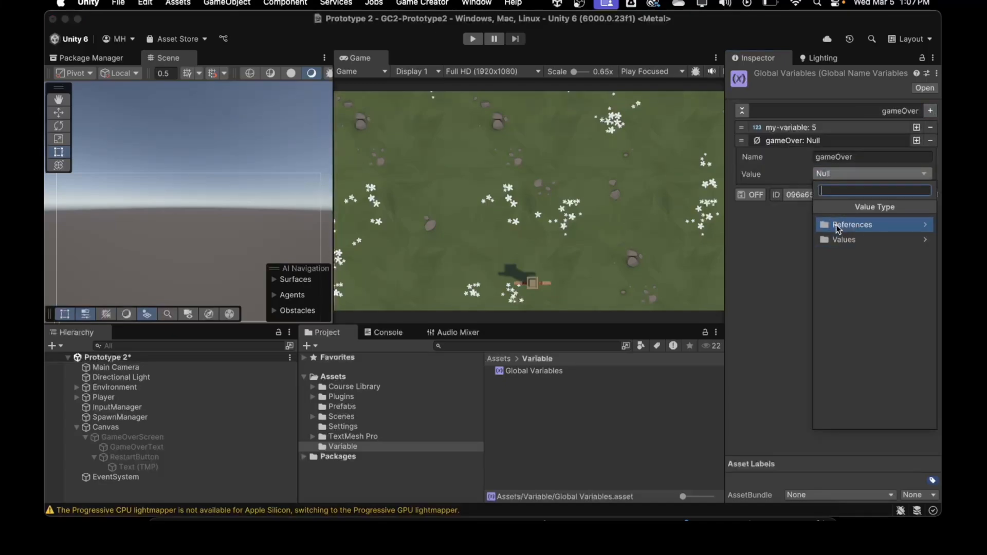
{"action": "left_click", "coordinate": [836, 224]}
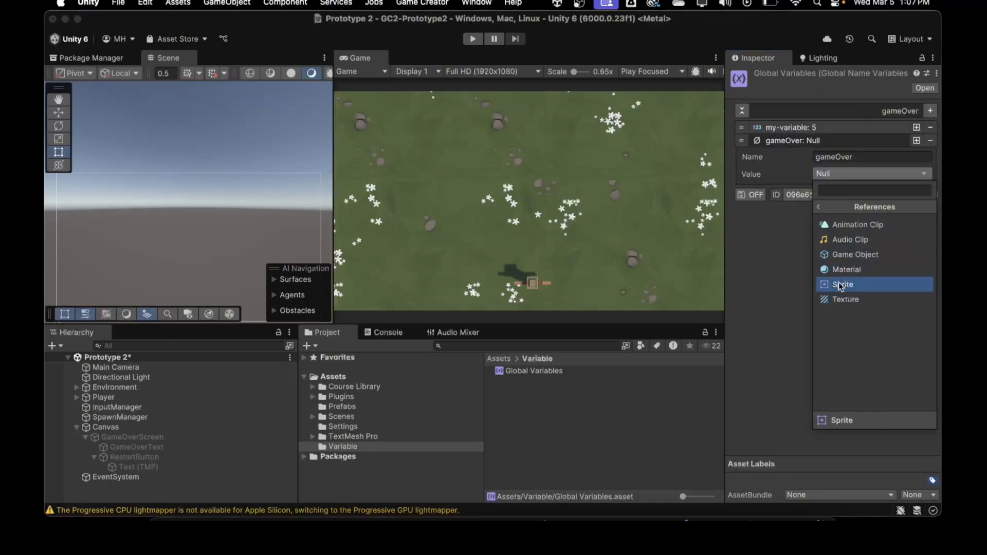
{"action": "left_click", "coordinate": [819, 207]}
{"action": "left_click", "coordinate": [843, 224]}
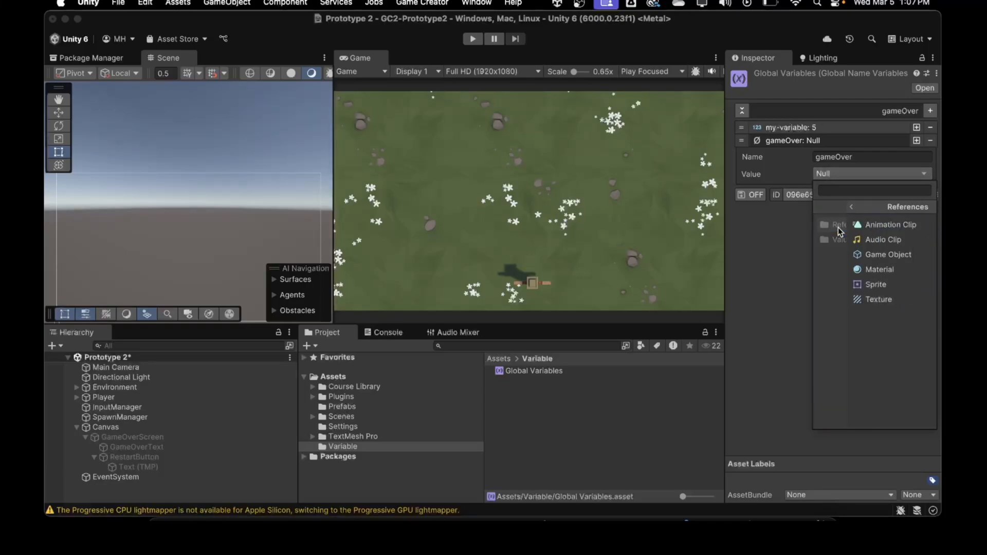
{"action": "left_click", "coordinate": [817, 207]}
{"action": "left_click", "coordinate": [828, 241]}
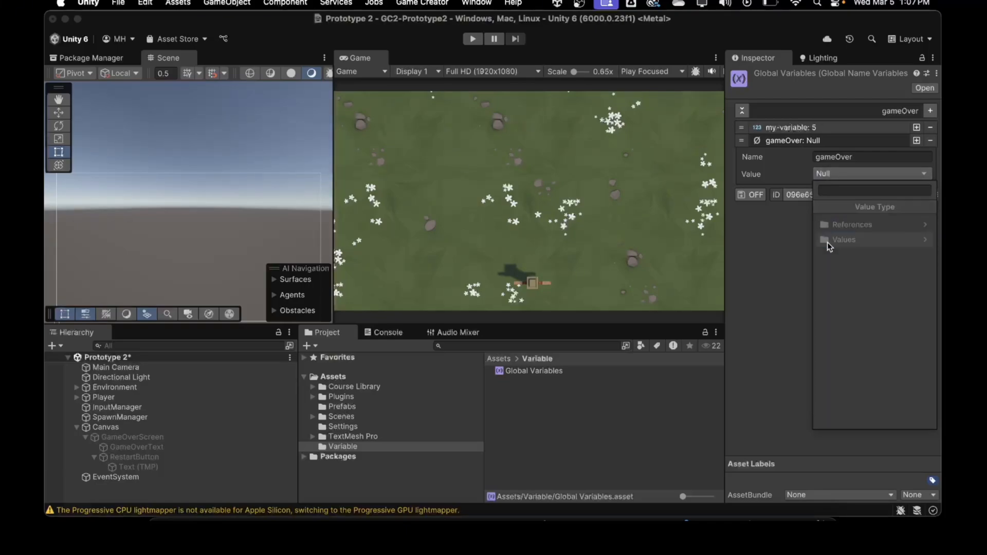
{"action": "left_click", "coordinate": [845, 224]}
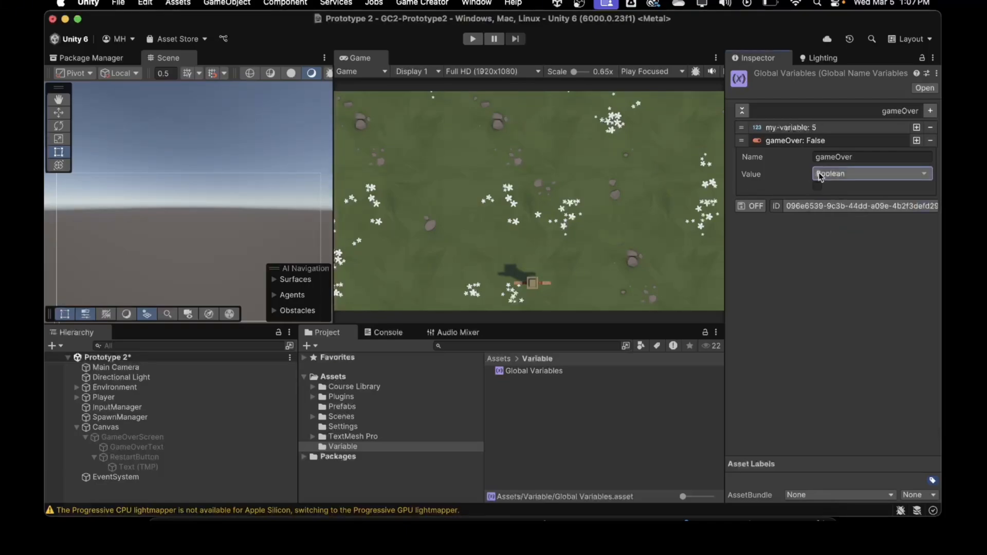
{"action": "left_click", "coordinate": [794, 140]}
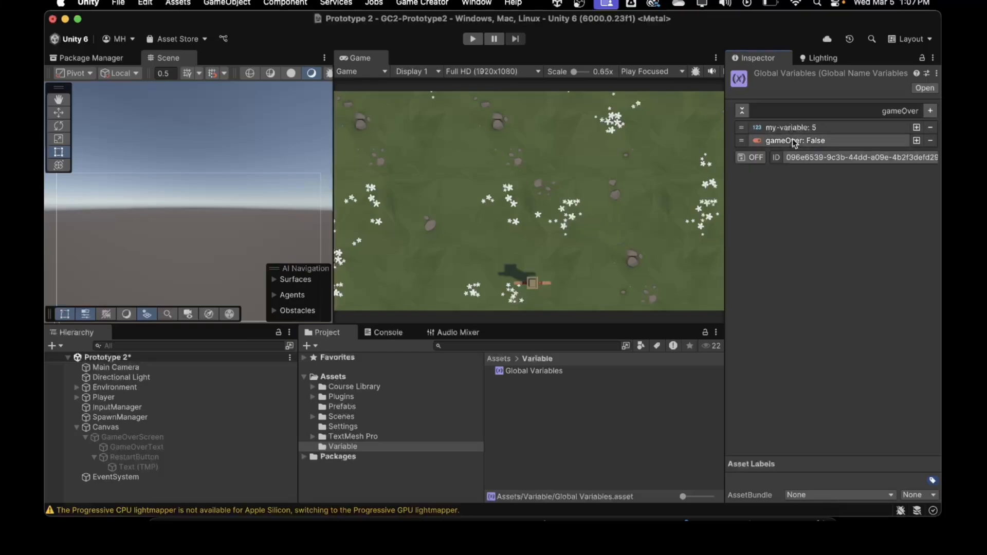
{"action": "left_click", "coordinate": [930, 127]}
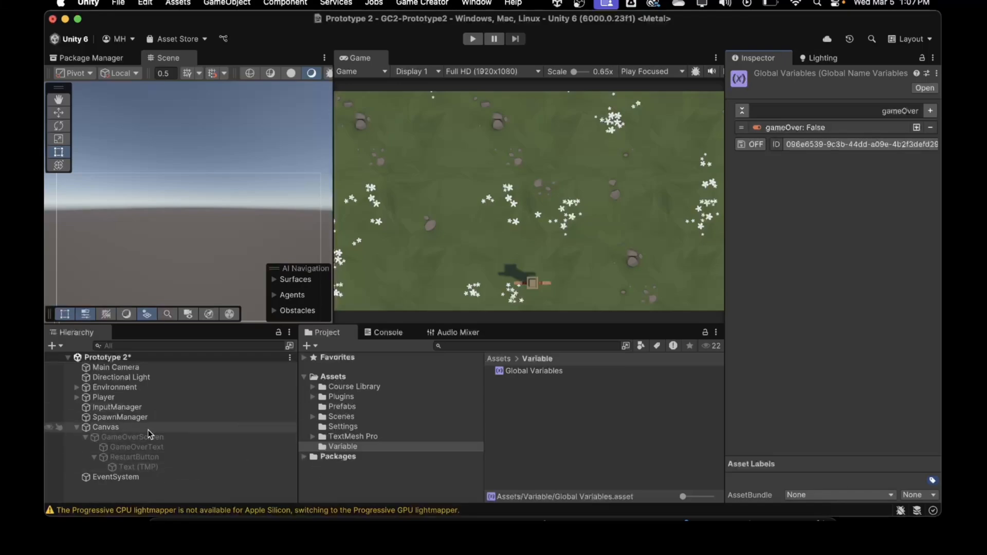
Step: In the Animal_Fox_01 prefab, remove the Set Time Scale and Set Active instructions from the CheckLowerBounds child's trigger
{"action": "left_click", "coordinate": [343, 406]}
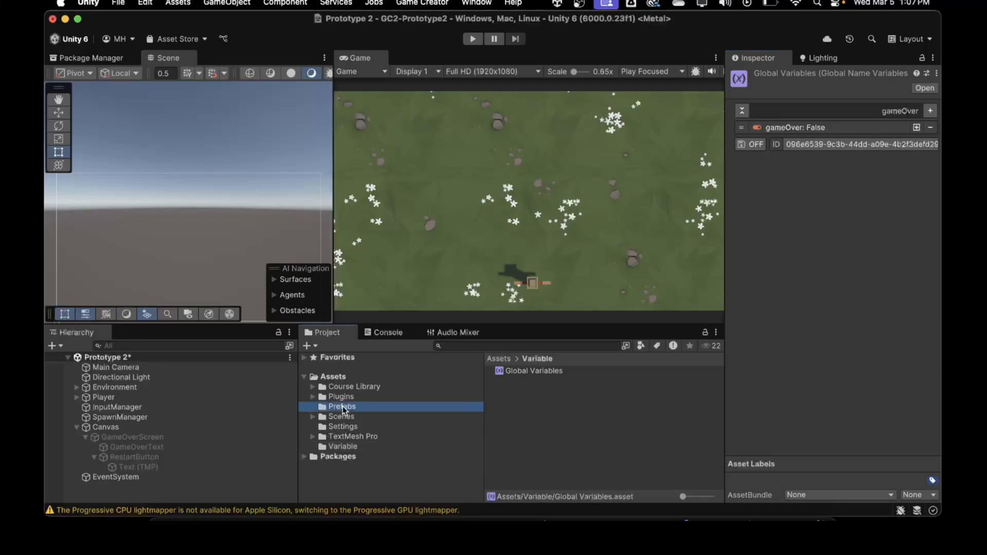
{"action": "double_click", "coordinate": [516, 371]}
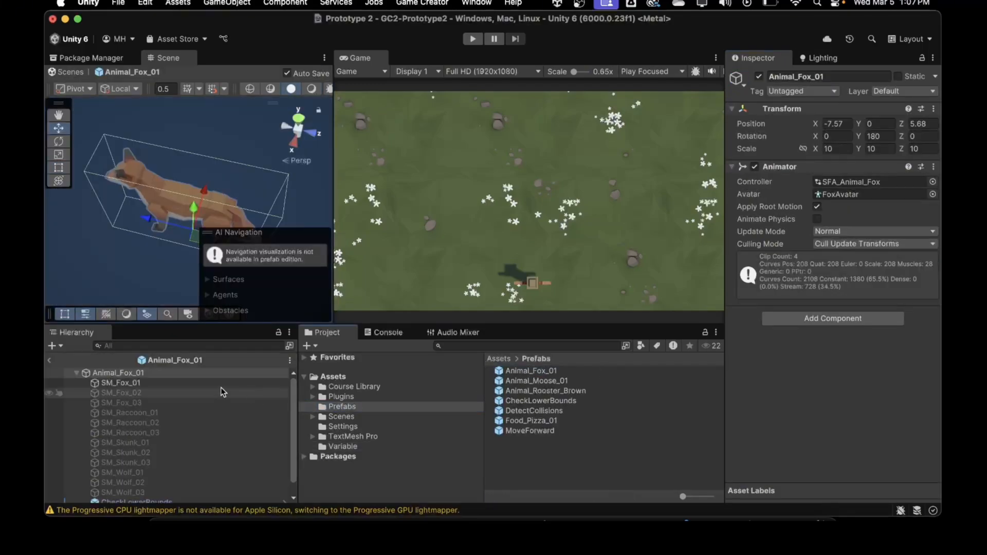
{"action": "scroll", "coordinate": [118, 394], "scroll_direction": "down", "scroll_amount": 2}
{"action": "left_click", "coordinate": [136, 487]}
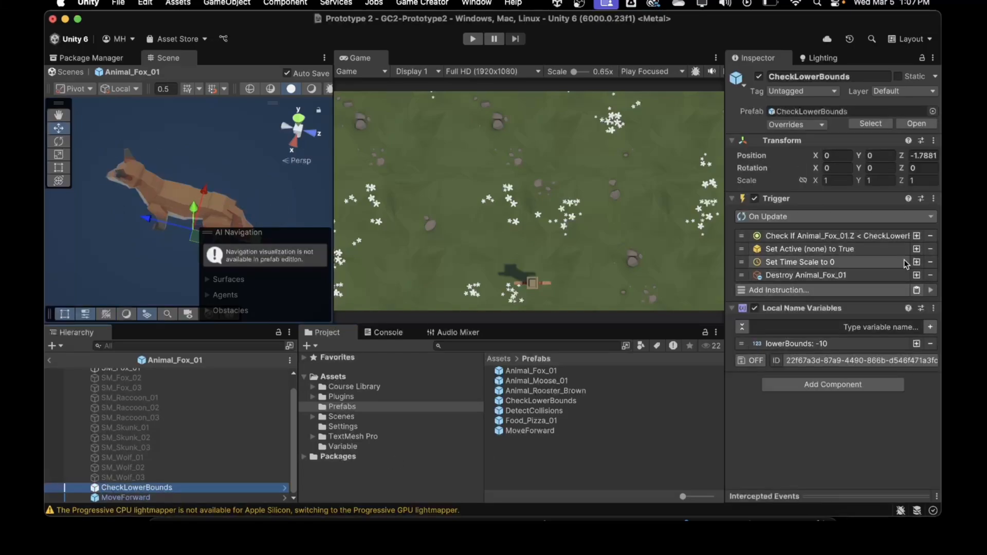
{"action": "left_click", "coordinate": [930, 262]}
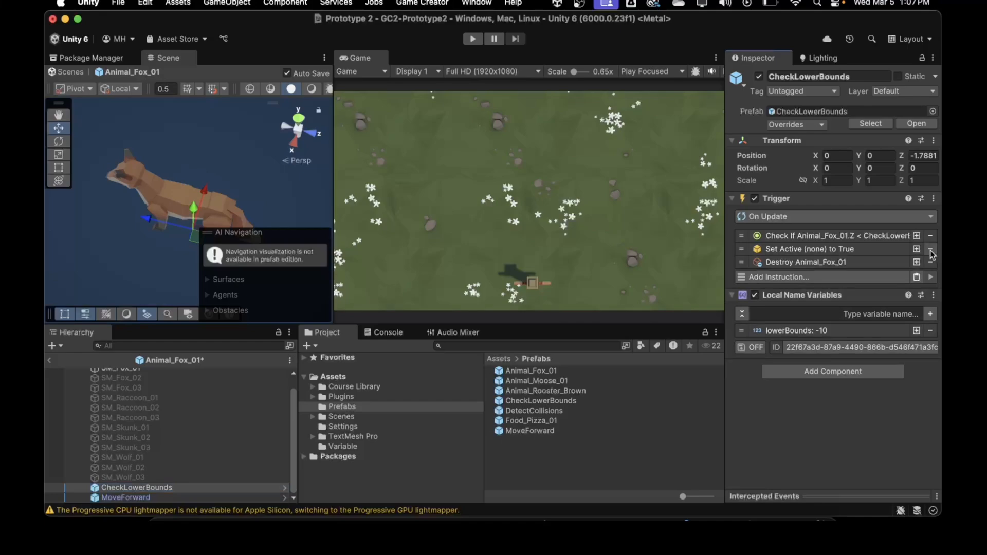
{"action": "left_click", "coordinate": [930, 249]}
Step: Add a Set Bool instruction to the On Update trigger of the fox's CheckLowerBounds child
{"action": "left_click", "coordinate": [766, 264]}
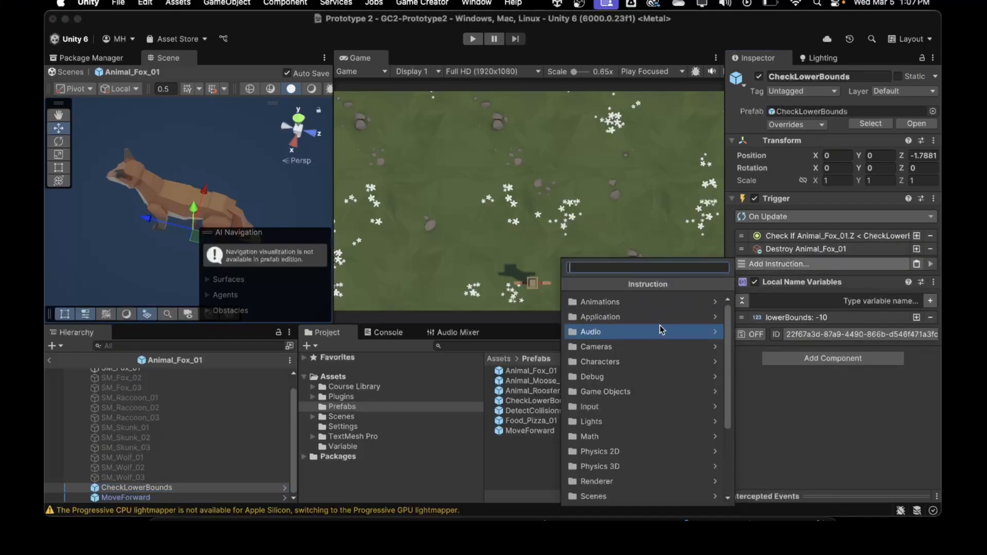
{"action": "type", "text": "bool"}
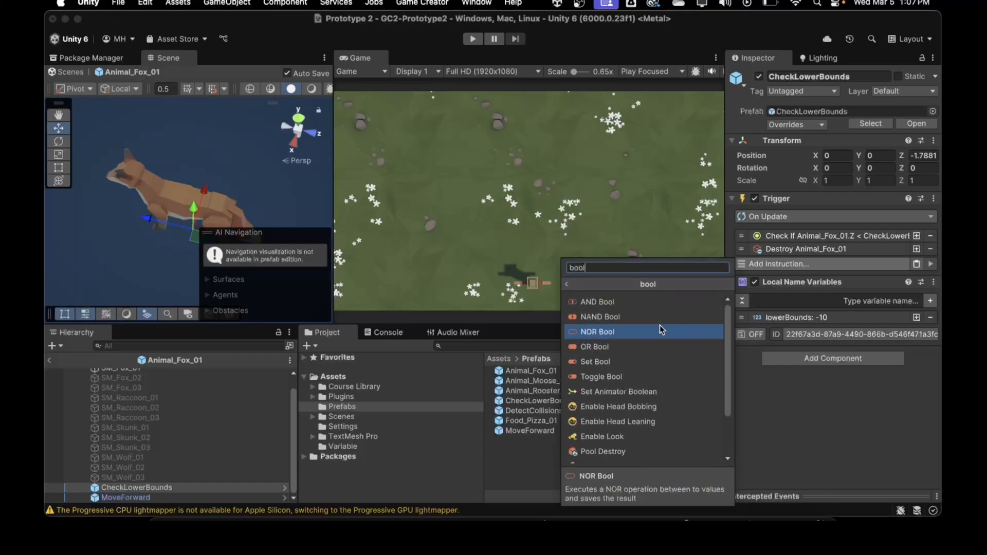
{"action": "scroll", "coordinate": [624, 378], "scroll_direction": "down", "scroll_amount": 3}
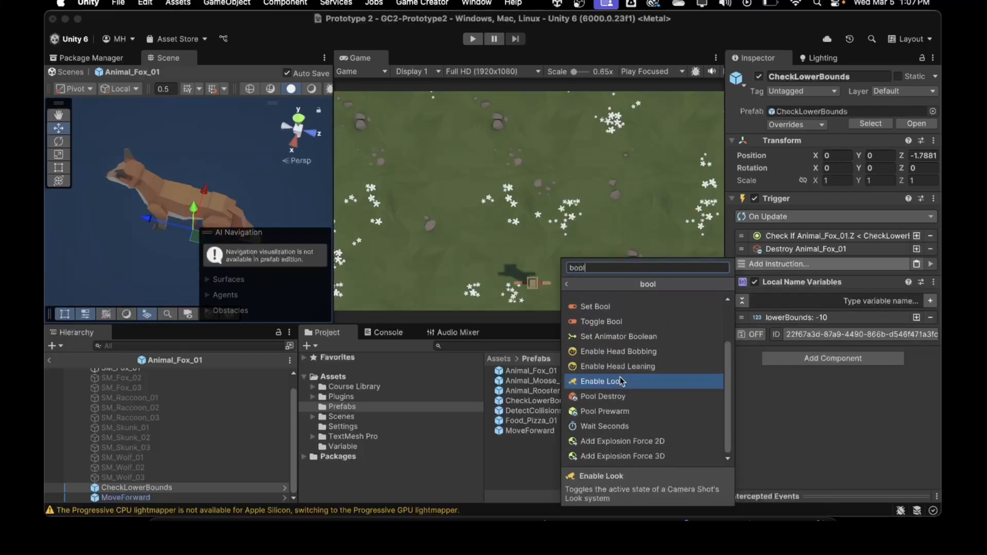
{"action": "scroll", "coordinate": [622, 378], "scroll_direction": "up", "scroll_amount": 3}
{"action": "left_click", "coordinate": [622, 362]}
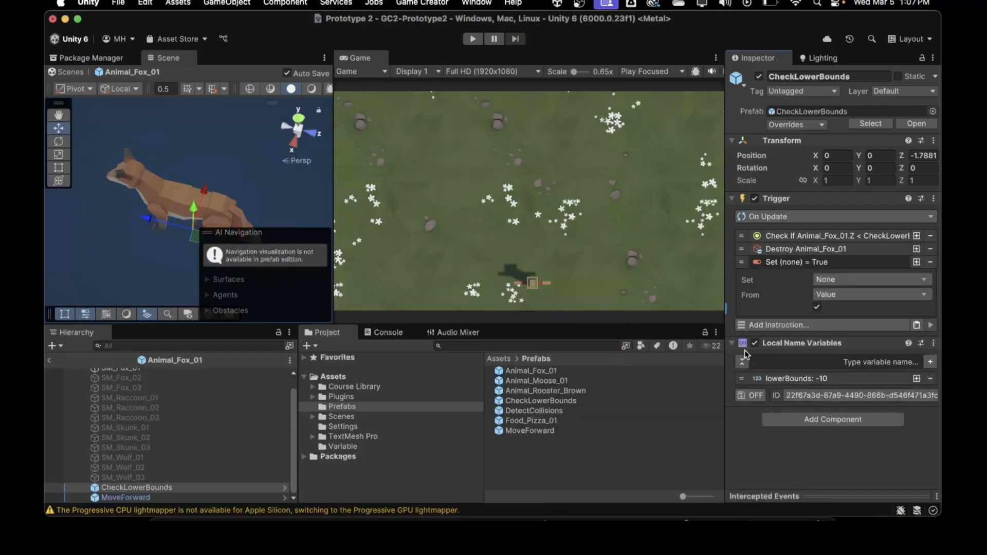
Step: Make the fox's Set Bool instruction set the Global Name Variable gameOver from the Global Variables asset to True
{"action": "left_click", "coordinate": [825, 281]}
{"action": "left_click", "coordinate": [848, 112]}
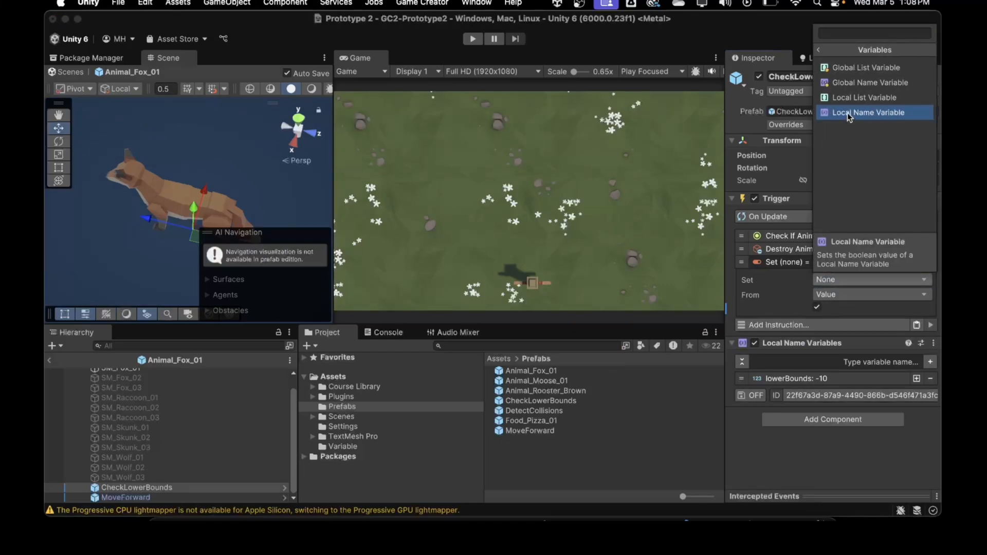
{"action": "left_click", "coordinate": [847, 84]}
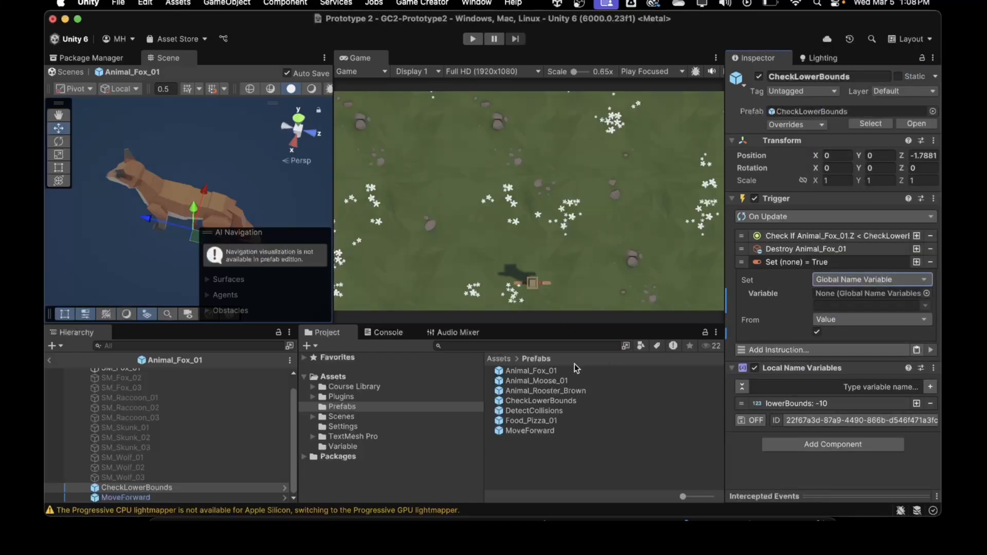
{"action": "left_click", "coordinate": [363, 447]}
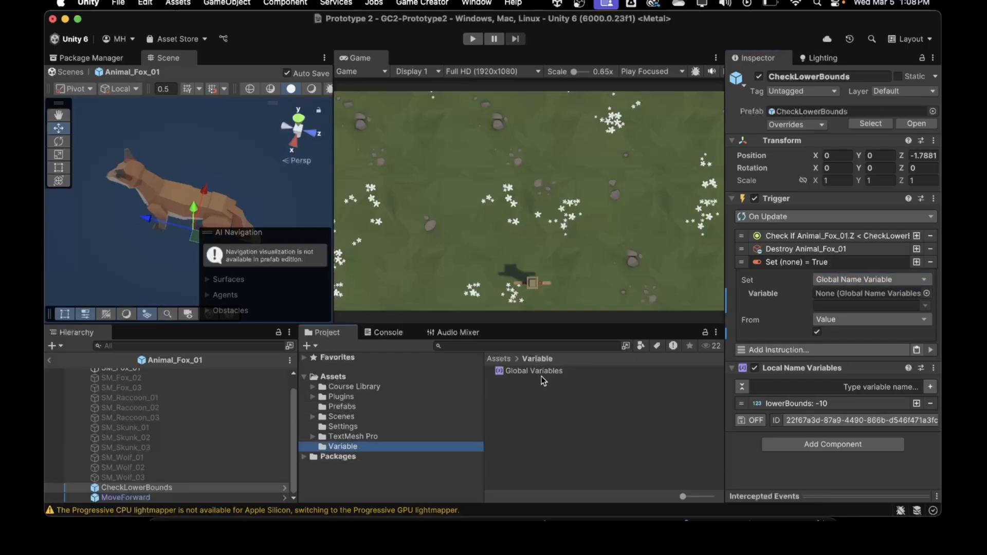
{"action": "left_click_drag", "start_coordinate": [539, 372], "coordinate": [845, 297]}
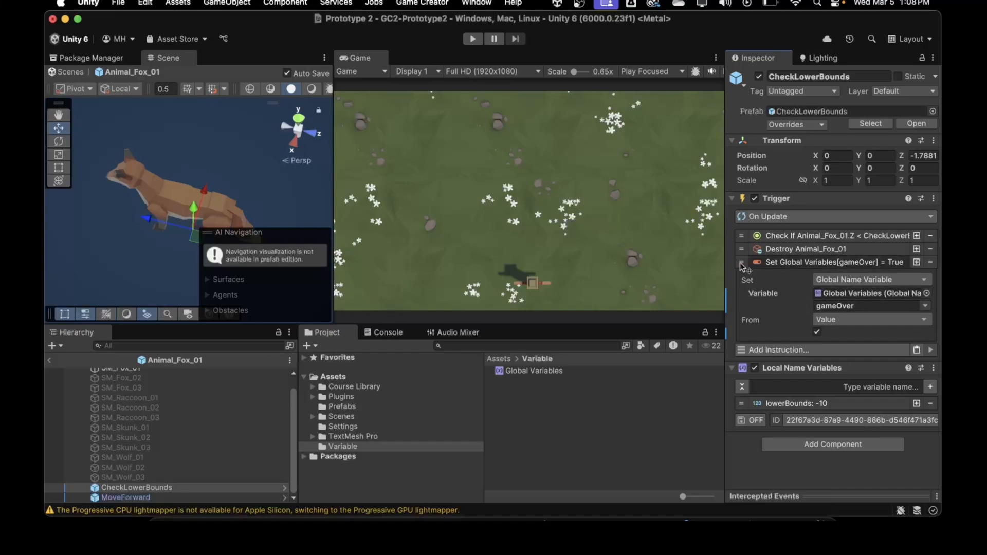
Step: Move the gameOver instruction above the Destroy instruction and return from the fox prefab to the scene
{"action": "left_click_drag", "start_coordinate": [741, 264], "coordinate": [741, 249]}
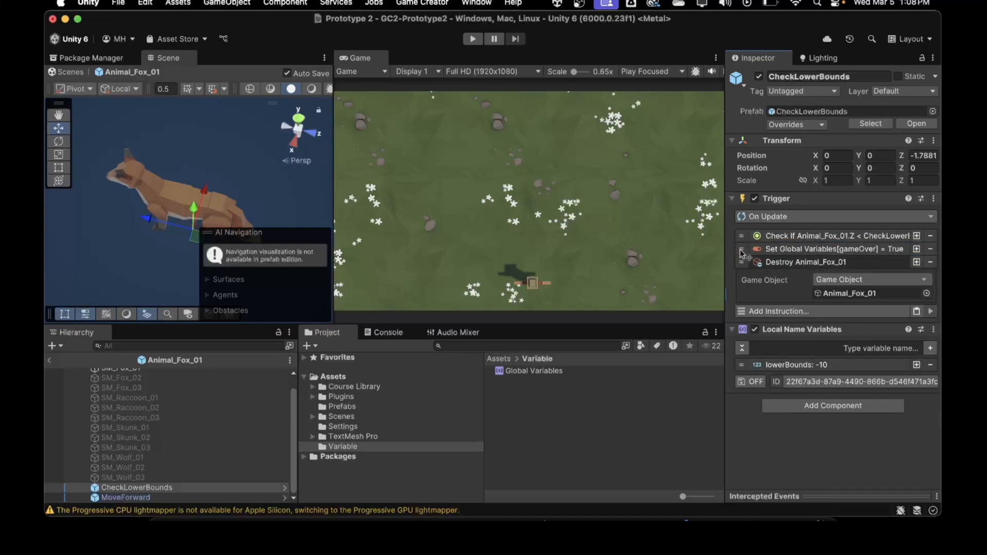
{"action": "left_click", "coordinate": [789, 263]}
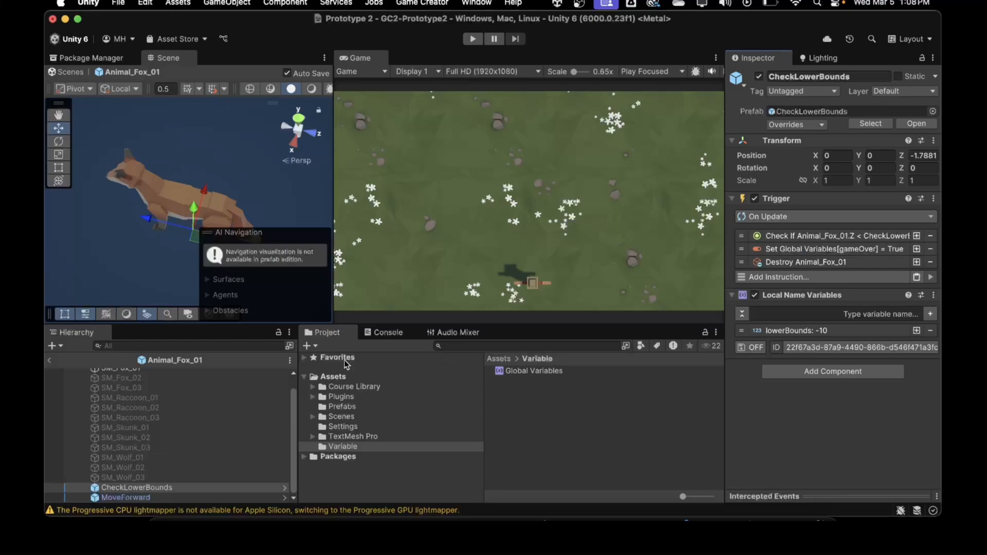
{"action": "left_click", "coordinate": [49, 361]}
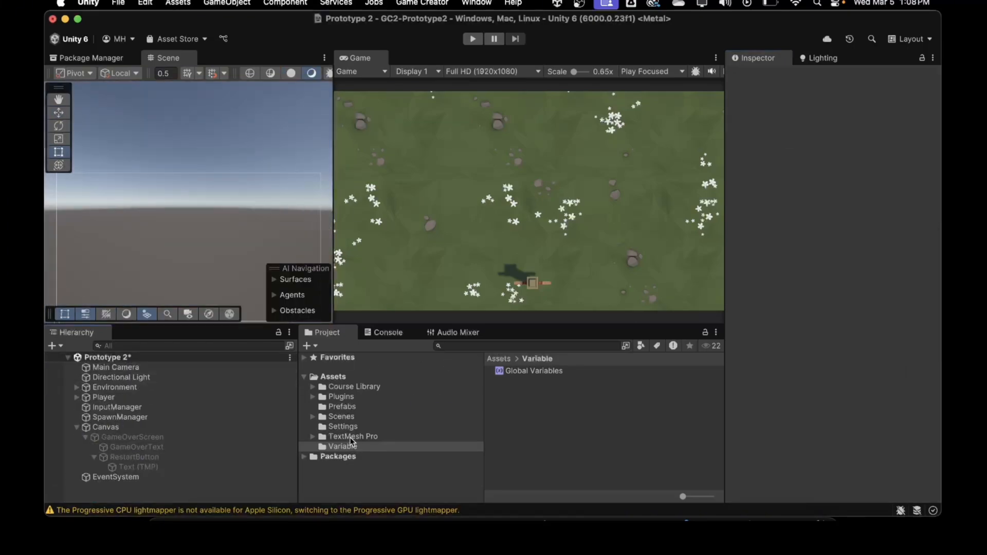
Step: Remove the Set Active and Set Time Scale instructions from the CheckLowerBounds prefab asset's trigger
{"action": "left_click", "coordinate": [338, 407]}
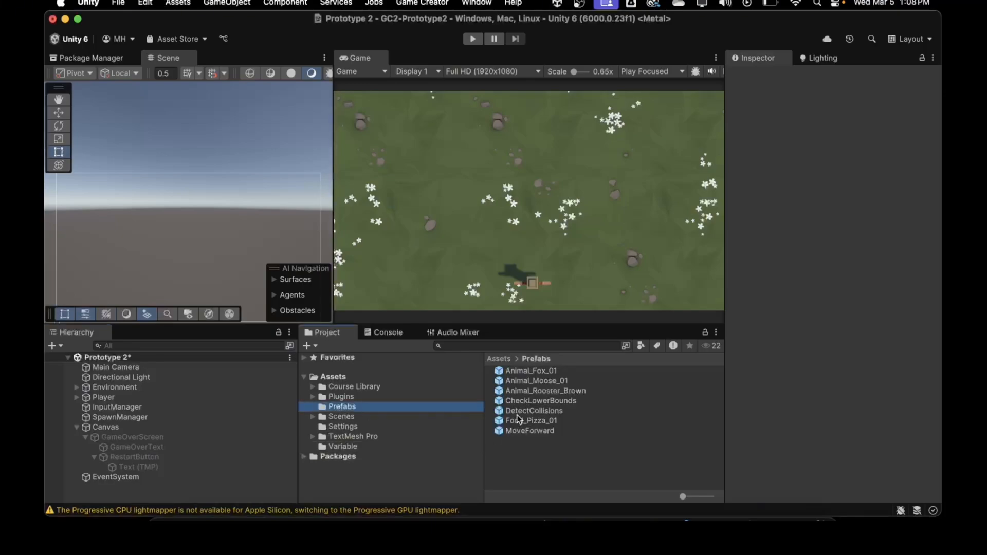
{"action": "left_click", "coordinate": [523, 401]}
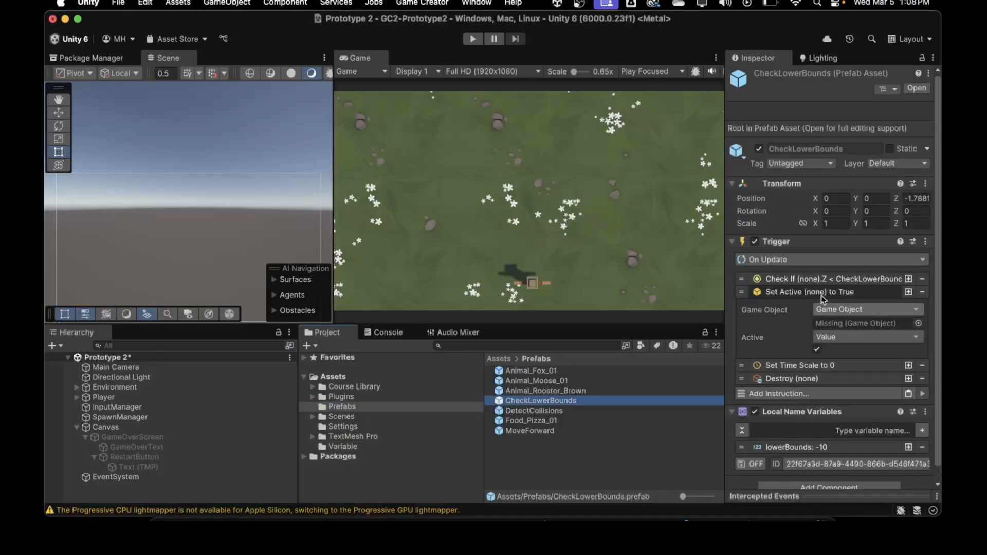
{"action": "left_click", "coordinate": [923, 292]}
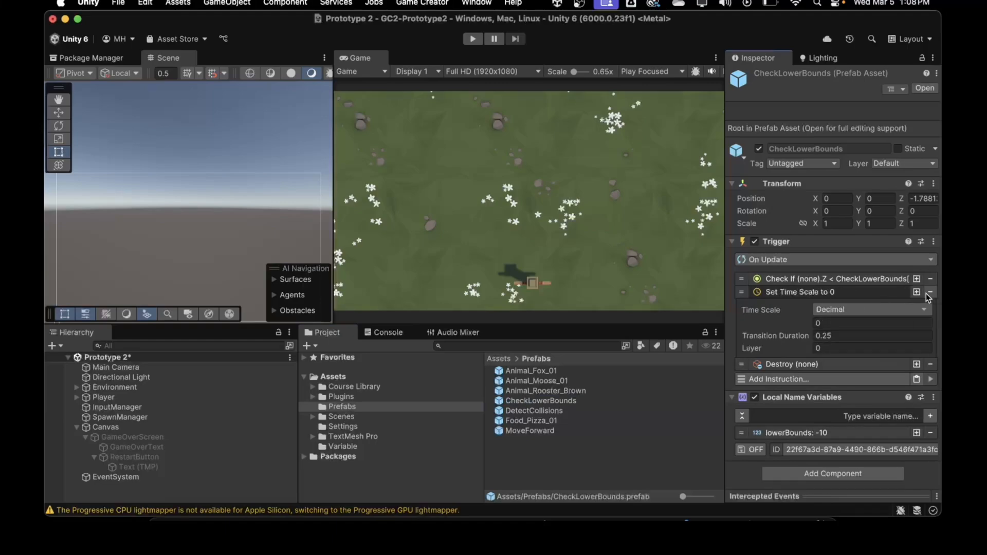
{"action": "left_click", "coordinate": [930, 293]}
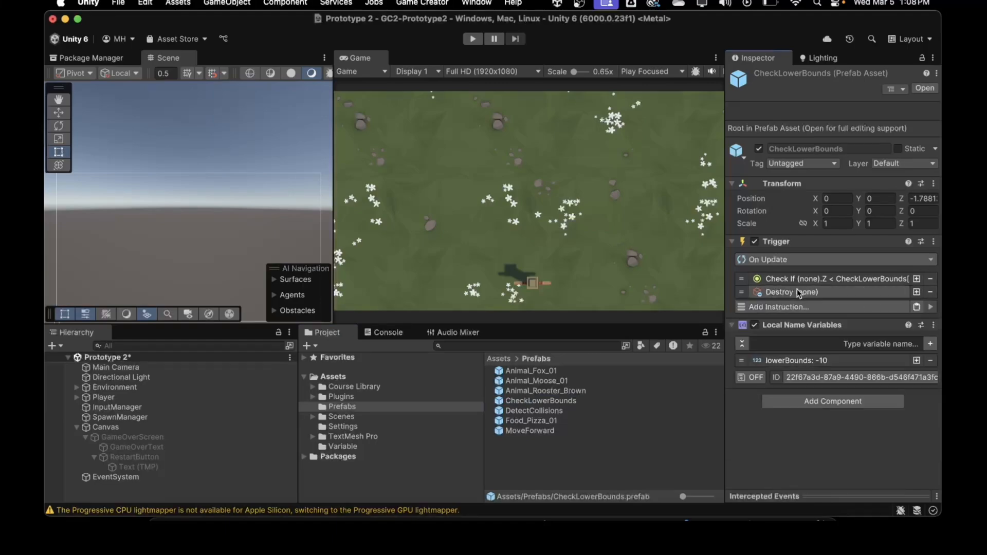
Step: Add a Set Bool instruction targeting a Global Name Variable to the CheckLowerBounds prefab asset's trigger
{"action": "left_click", "coordinate": [766, 307]}
{"action": "type", "text": "set bool"}
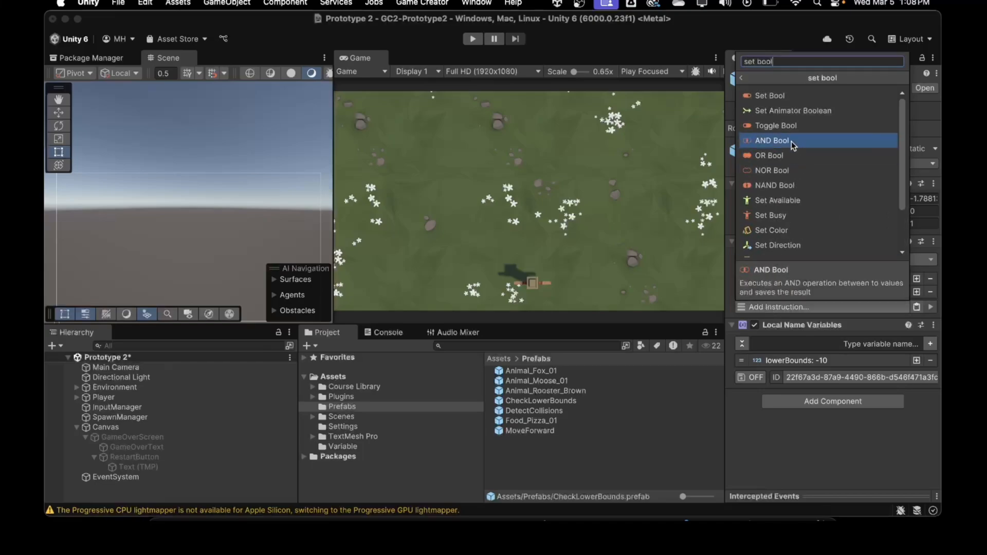
{"action": "left_click", "coordinate": [773, 97]}
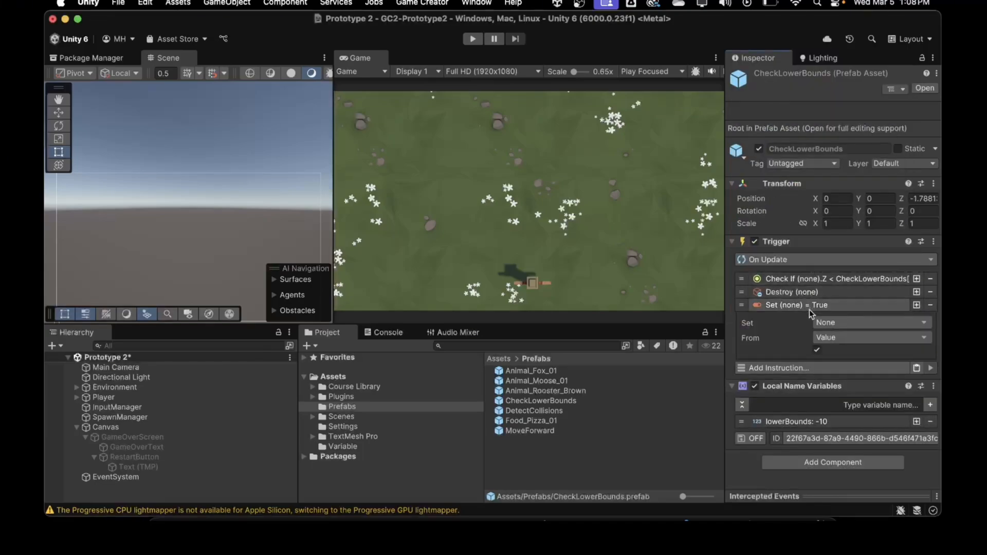
{"action": "left_click", "coordinate": [822, 322]}
{"action": "left_click", "coordinate": [843, 156]}
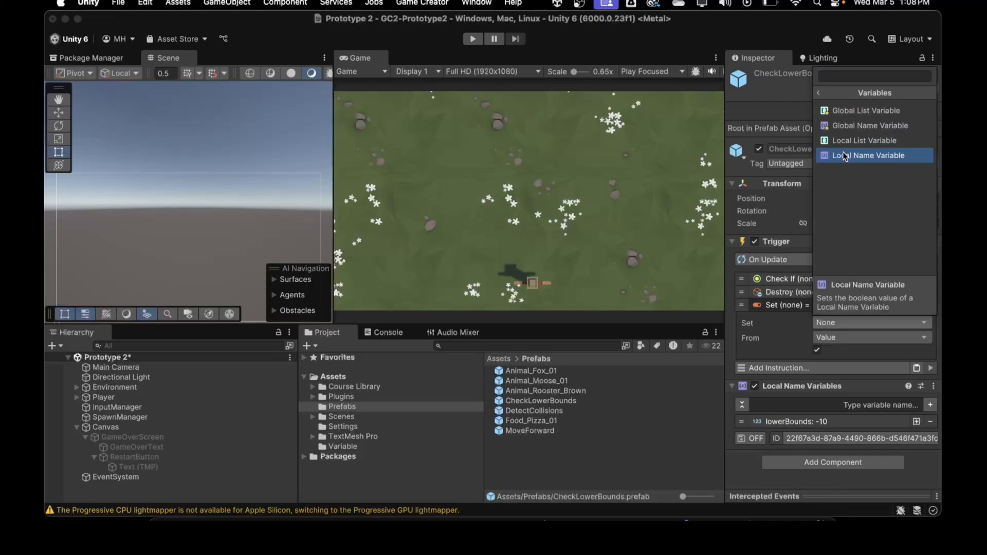
{"action": "left_click", "coordinate": [843, 125]}
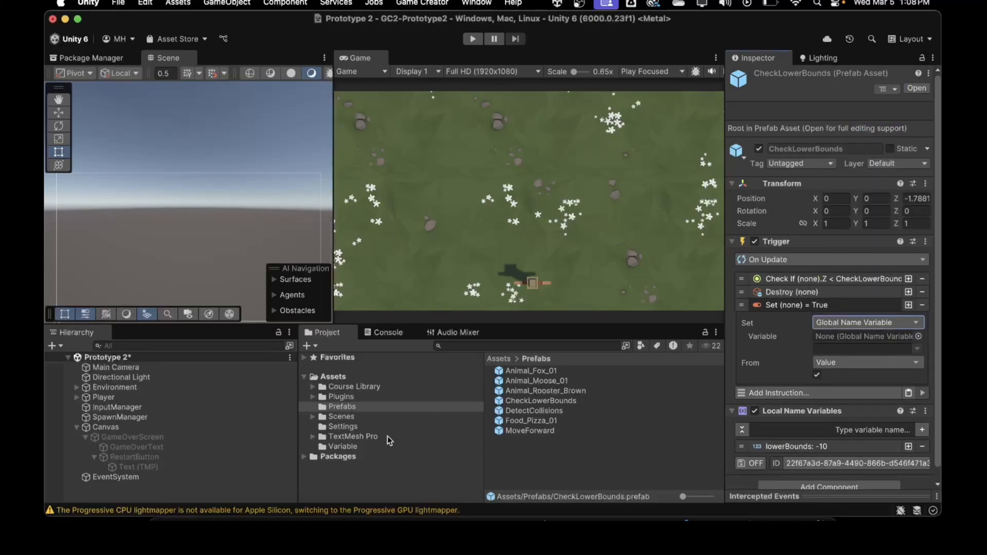
Step: Assign gameOver from the Global Variables asset to the prefab's Set Bool instruction and move it above Destroy
{"action": "left_click", "coordinate": [348, 447]}
{"action": "left_click_drag", "start_coordinate": [524, 371], "coordinate": [828, 341]}
{"action": "left_click", "coordinate": [916, 348]}
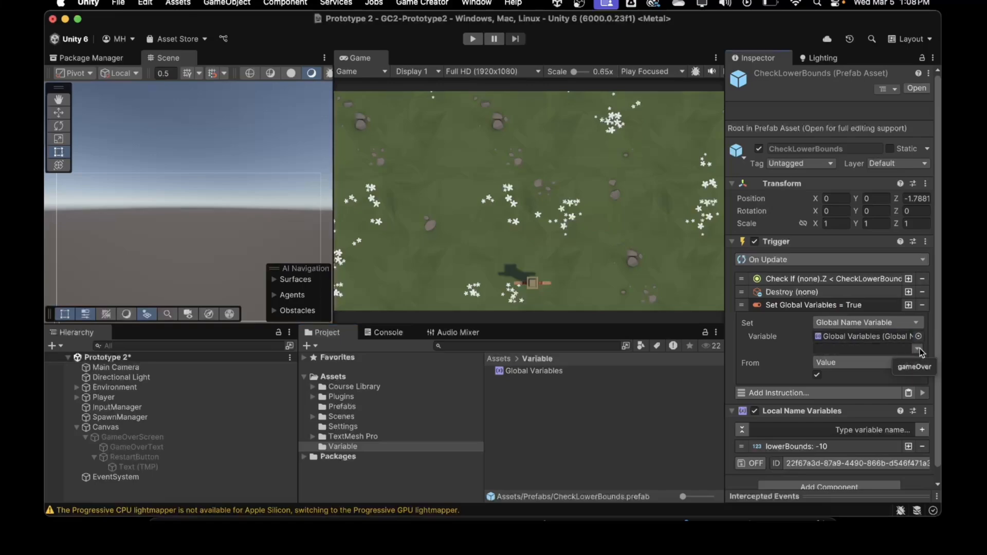
{"action": "left_click", "coordinate": [910, 367]}
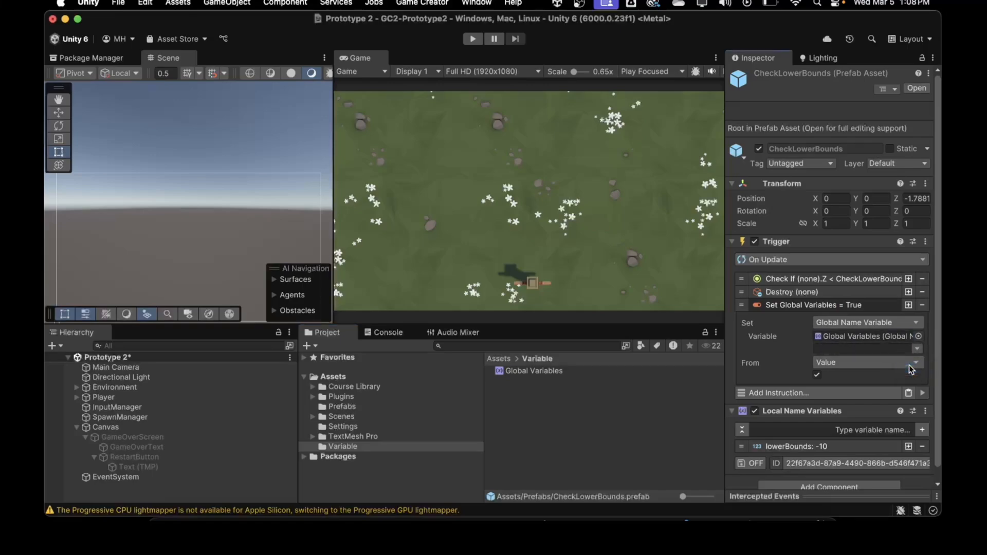
{"action": "left_click", "coordinate": [796, 305]}
{"action": "left_click_drag", "start_coordinate": [741, 305], "coordinate": [742, 293]}
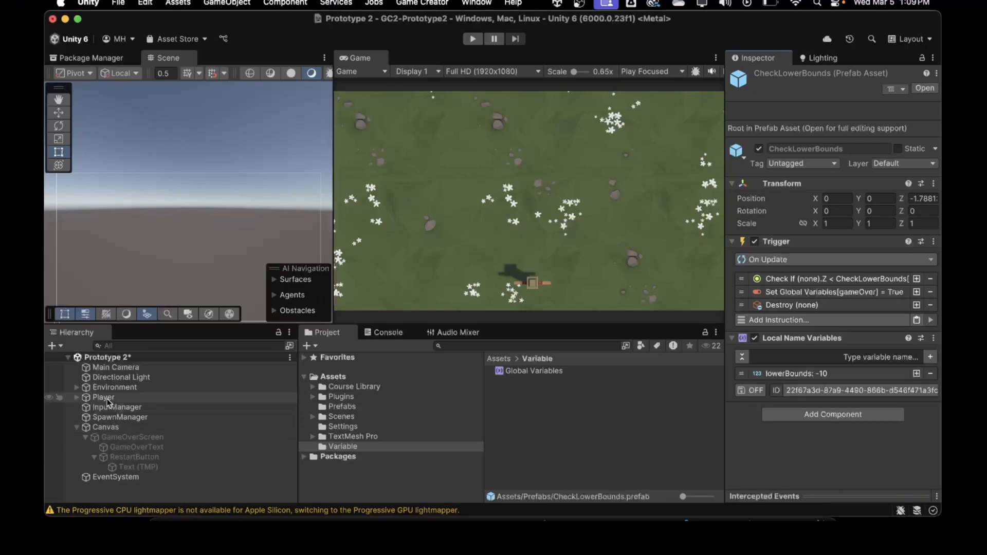
Step: Create an empty game object named GameManager in the Prototype 2 scene
{"action": "left_click", "coordinate": [56, 346]}
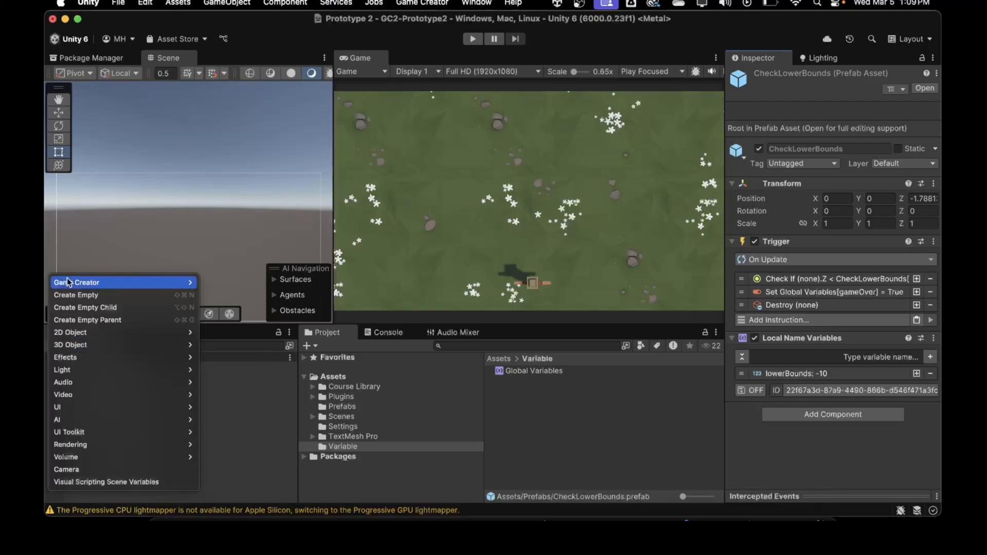
{"action": "left_click", "coordinate": [70, 295]}
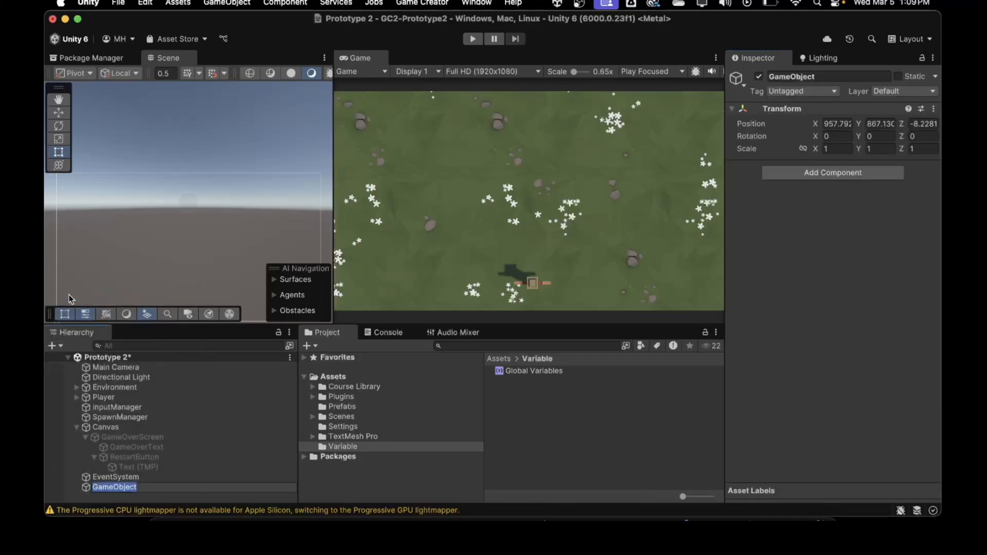
{"action": "type", "text": "GameManager"}
{"action": "key", "text": "Return"}
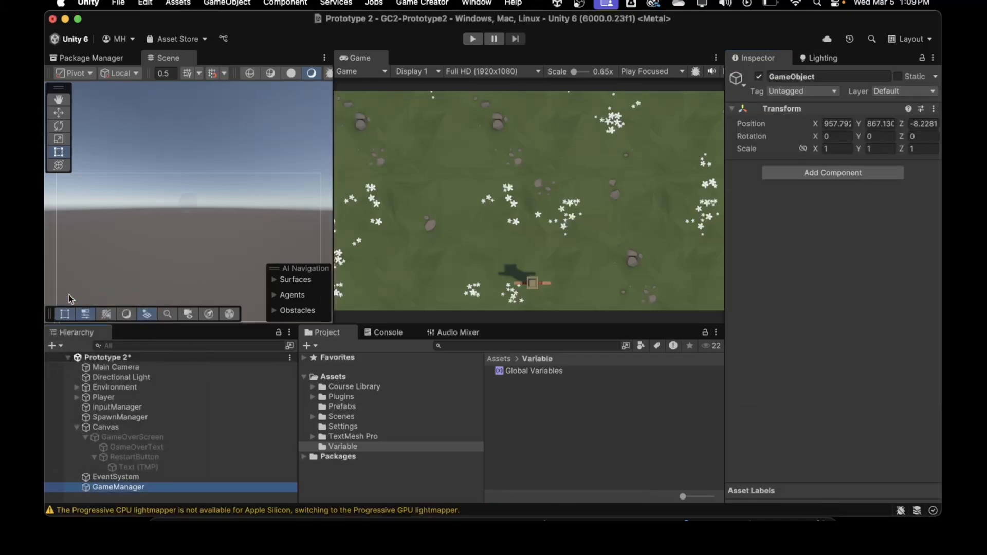
Step: Add a Trigger component to GameManager and set its event to On Update
{"action": "left_click", "coordinate": [799, 171]}
{"action": "left_click", "coordinate": [788, 214]}
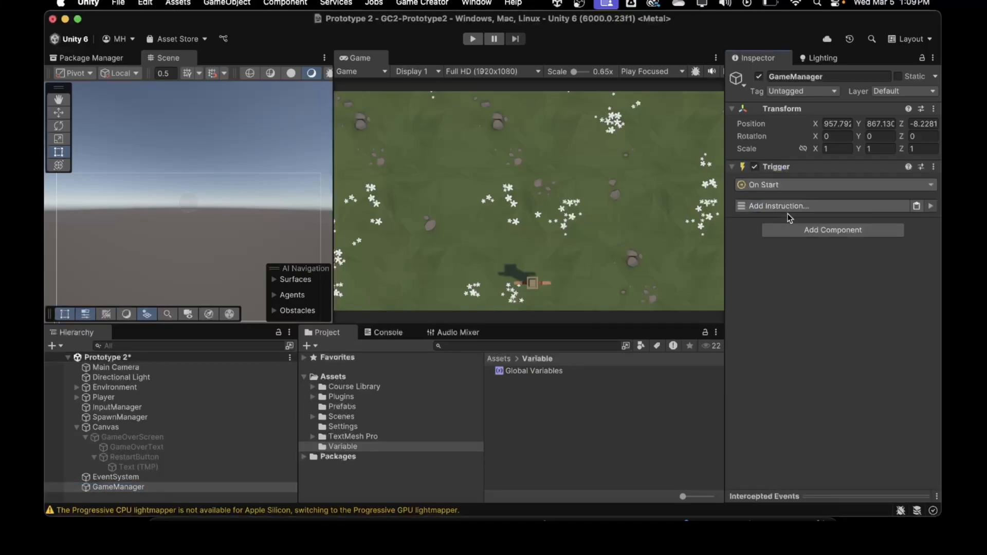
{"action": "left_click", "coordinate": [768, 185]}
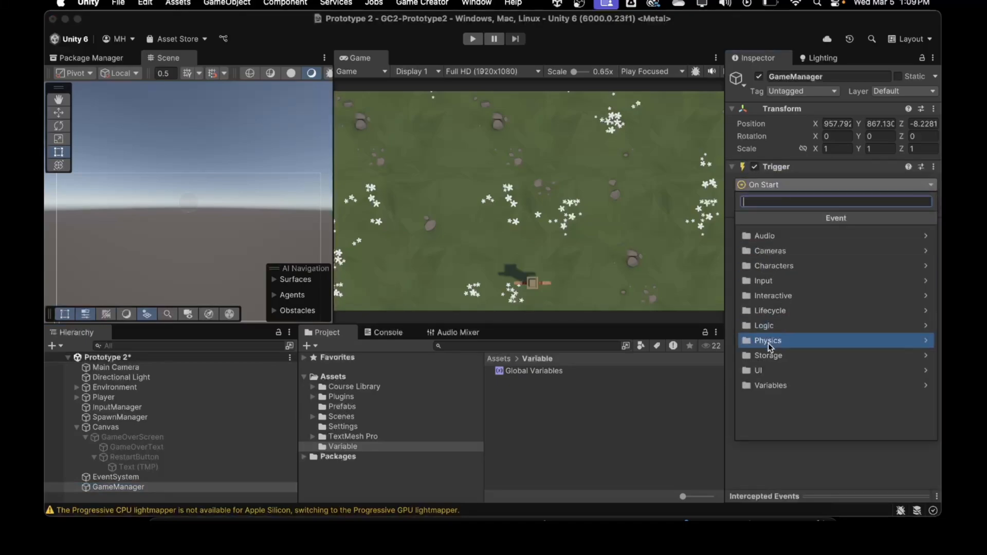
{"action": "left_click", "coordinate": [768, 311]}
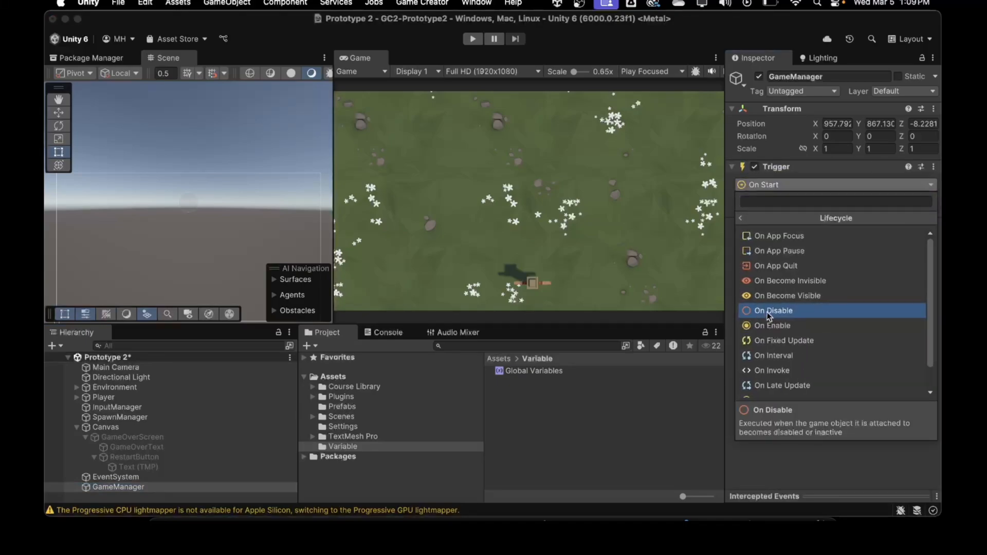
{"action": "scroll", "coordinate": [766, 312], "scroll_direction": "down", "scroll_amount": 2}
{"action": "left_click", "coordinate": [763, 396]}
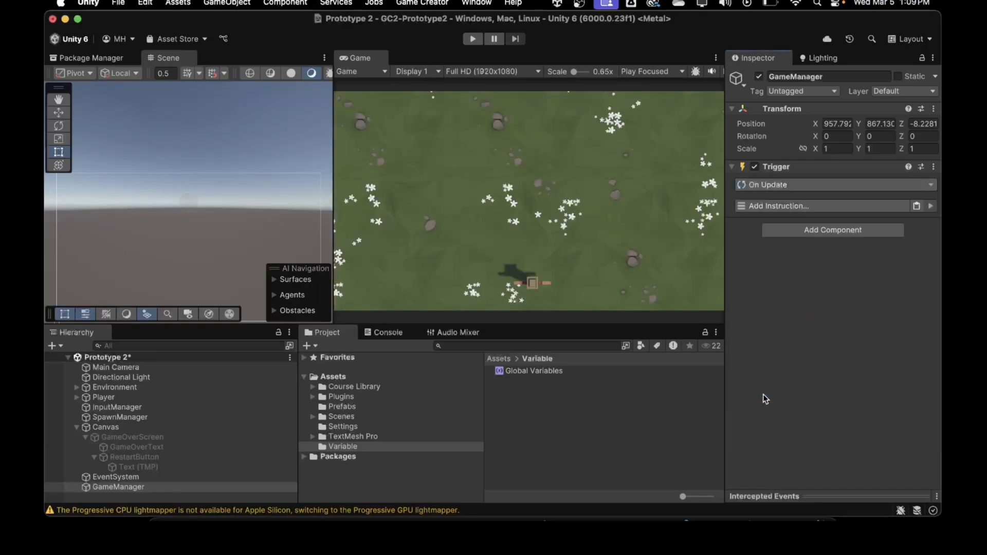
Step: Add a Check Conditions instruction containing a Compare Boolean condition to GameManager's trigger
{"action": "left_click", "coordinate": [773, 206]}
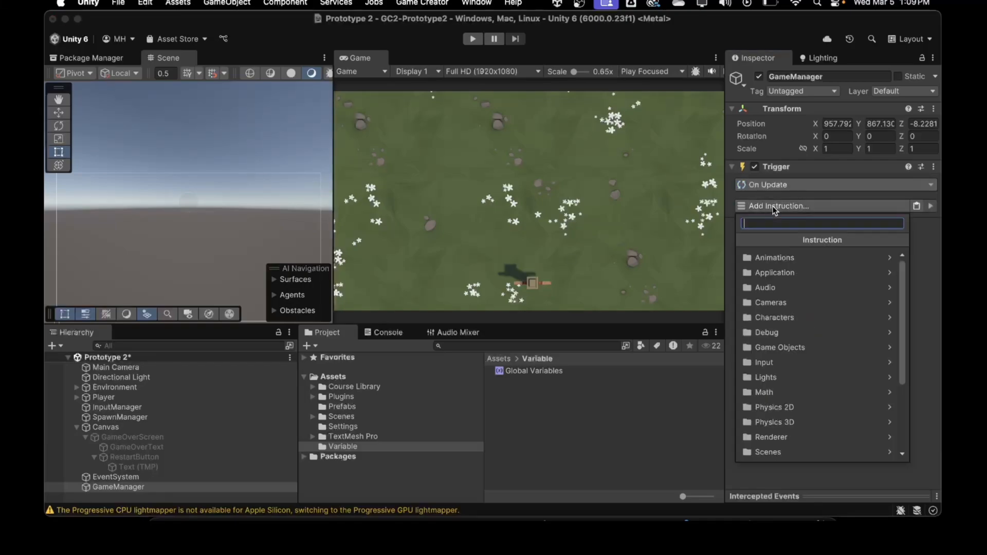
{"action": "type", "text": "cond"}
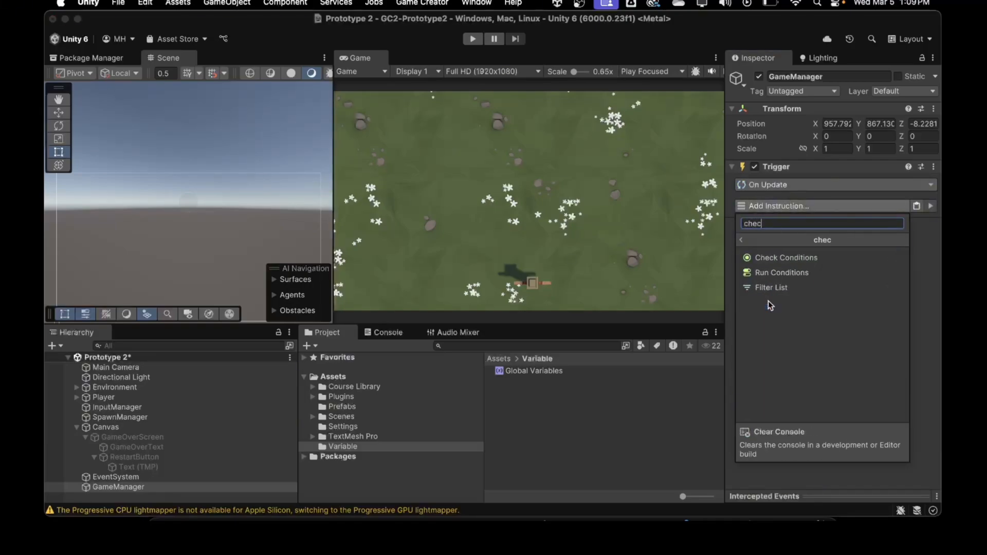
{"action": "left_click", "coordinate": [771, 271]}
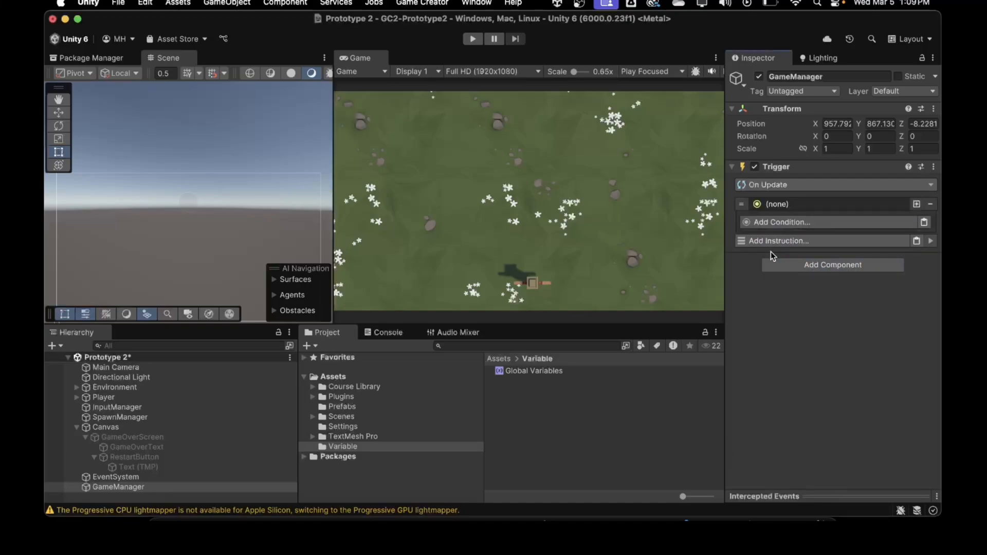
{"action": "left_click", "coordinate": [774, 223]}
{"action": "type", "text": "bool"}
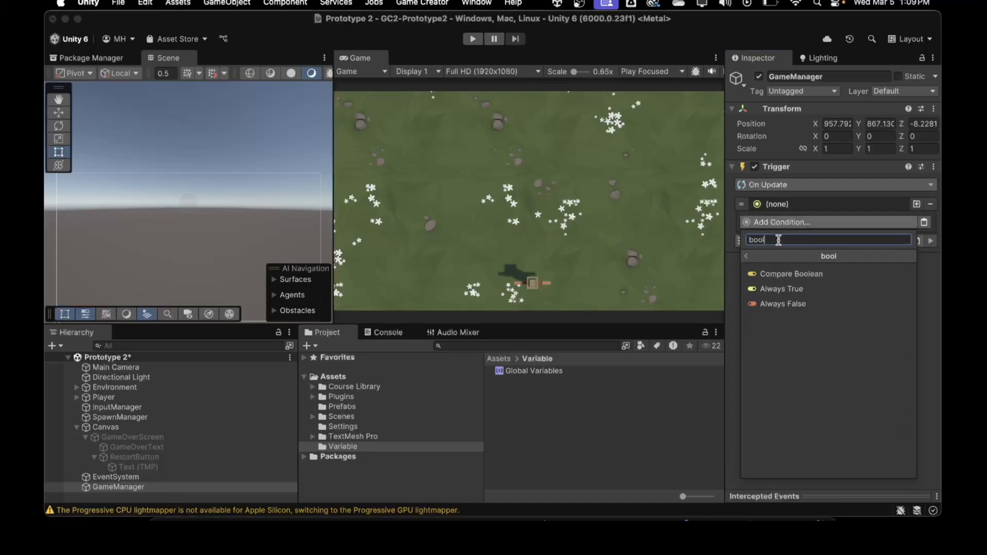
{"action": "left_click", "coordinate": [779, 268]}
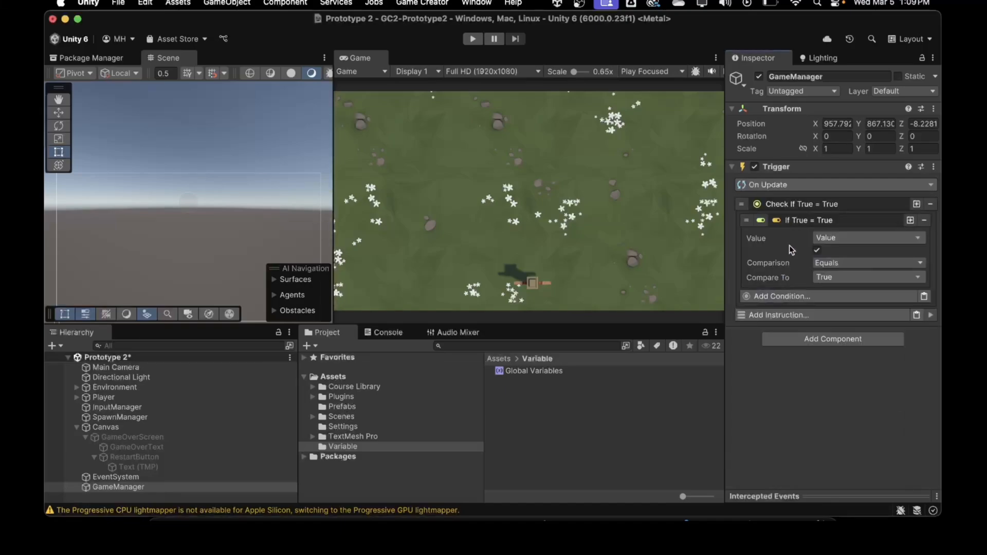
Step: Set the condition's value to the Global Name Variable gameOver from the Global Variables asset
{"action": "left_click", "coordinate": [827, 239]}
{"action": "left_click", "coordinate": [839, 406]}
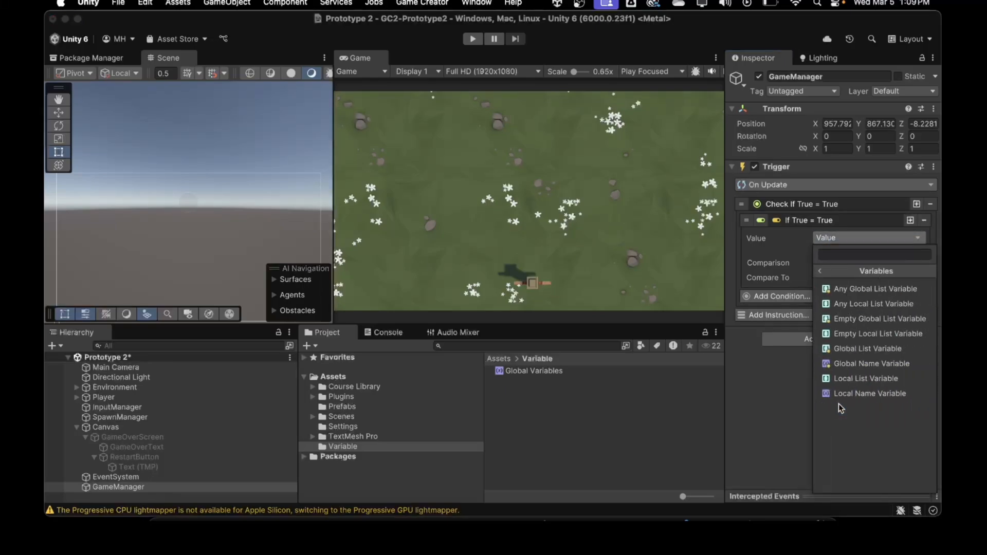
{"action": "left_click", "coordinate": [843, 363]}
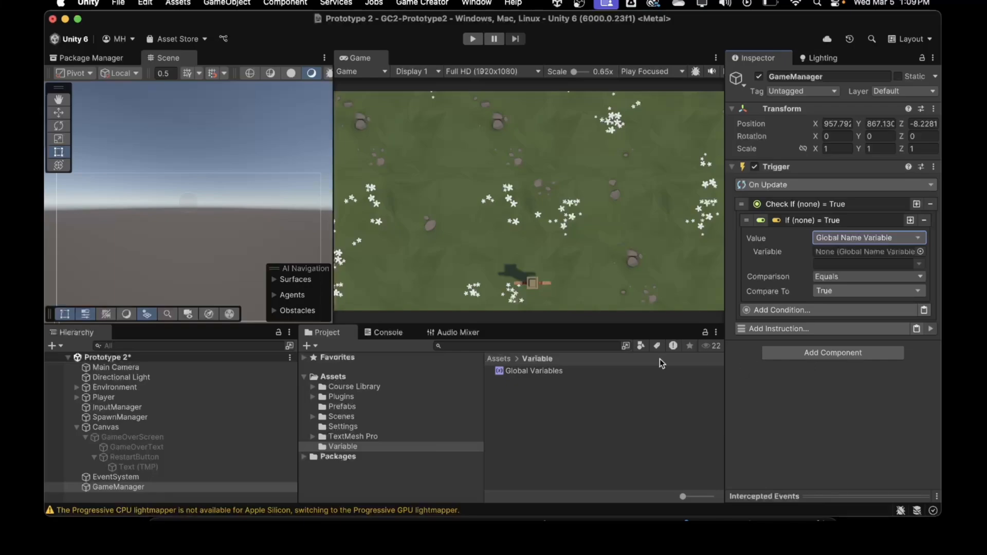
{"action": "left_click_drag", "start_coordinate": [553, 374], "coordinate": [824, 257]}
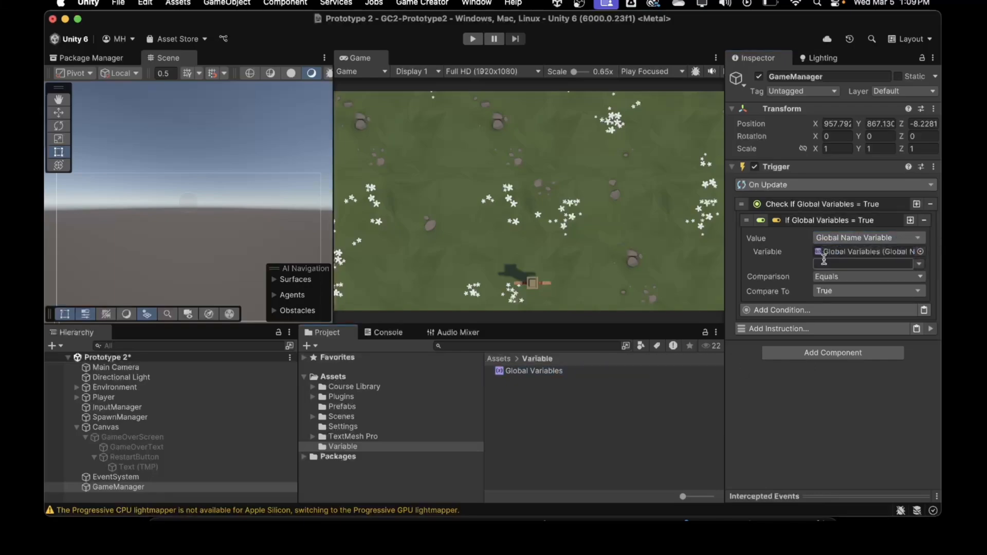
{"action": "left_click", "coordinate": [920, 265]}
{"action": "left_click", "coordinate": [914, 284]}
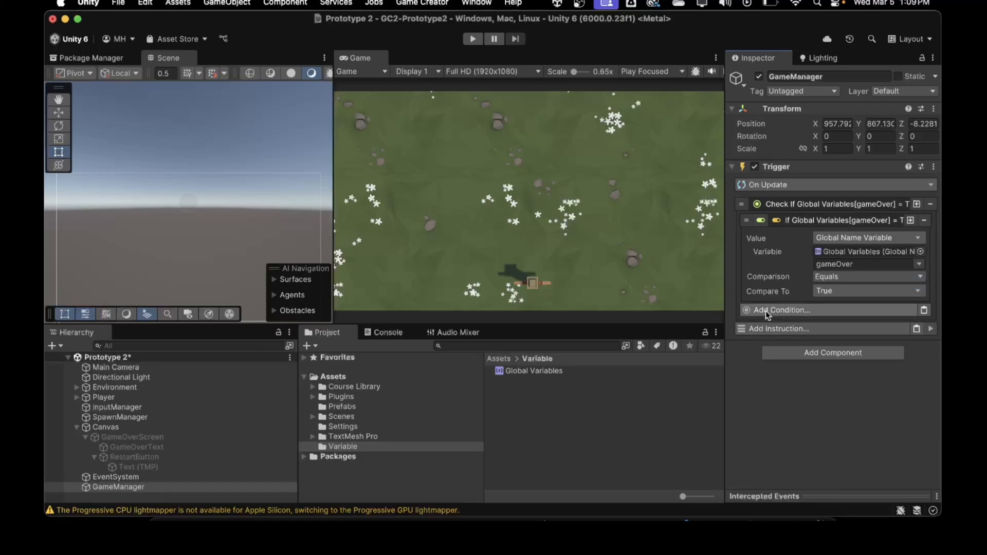
Step: Add a Set Active instruction after the condition check and assign GameOverScreen as its game object
{"action": "left_click", "coordinate": [777, 329]}
{"action": "type", "text": "set"}
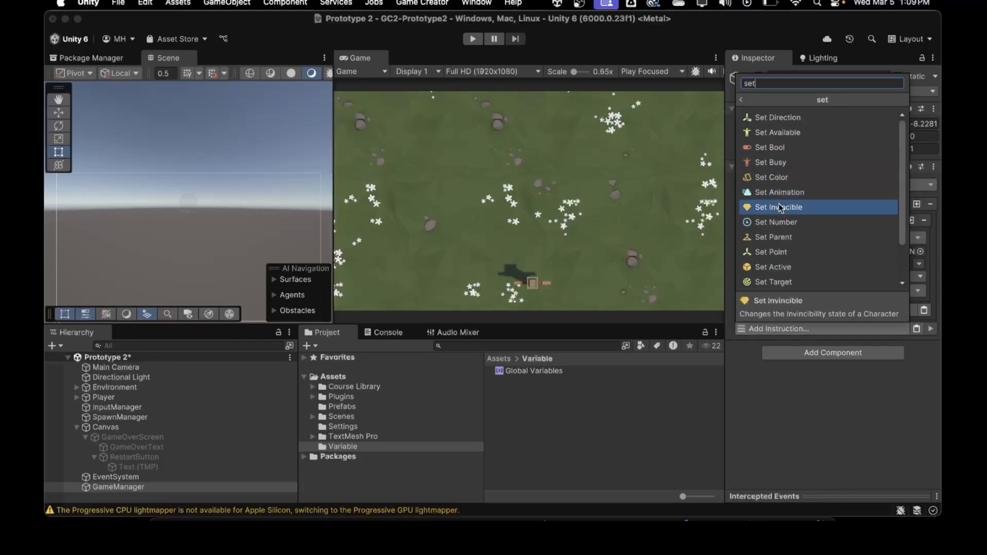
{"action": "left_click", "coordinate": [780, 268]}
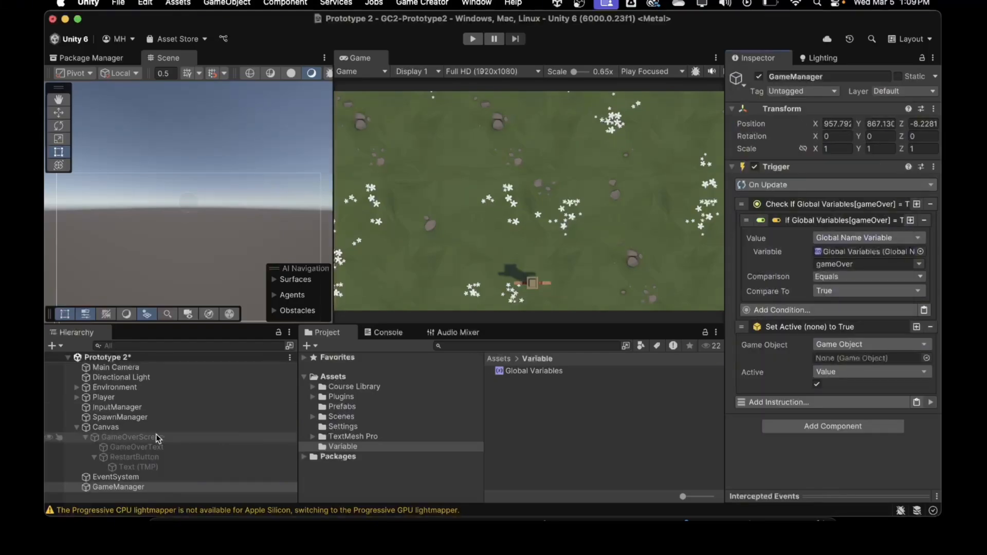
{"action": "left_click_drag", "start_coordinate": [132, 437], "coordinate": [865, 360]}
Step: Add a Time Scale instruction with the time scale set to 0, and collapse its settings
{"action": "left_click", "coordinate": [791, 402]}
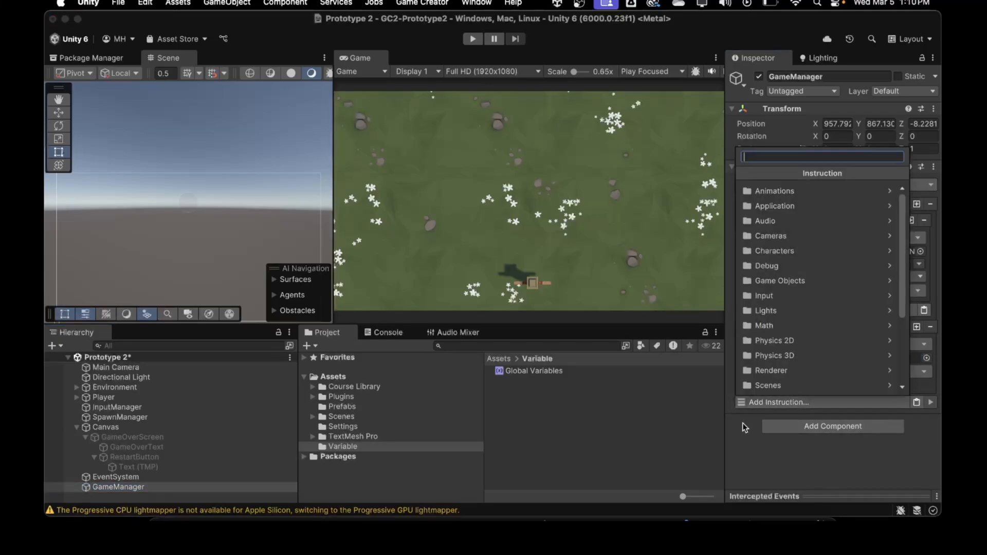
{"action": "type", "text": "time"}
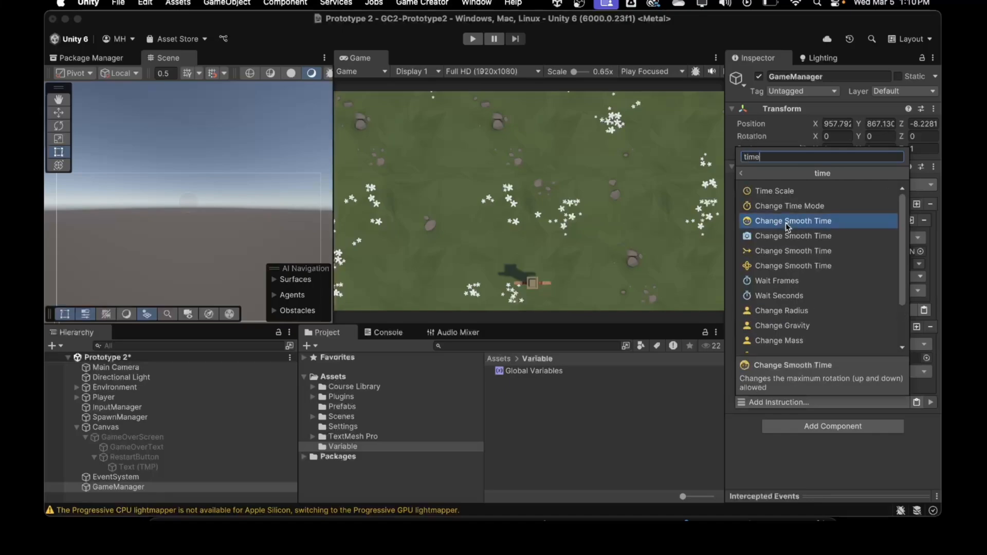
{"action": "left_click", "coordinate": [774, 190]}
{"action": "left_click", "coordinate": [822, 430]}
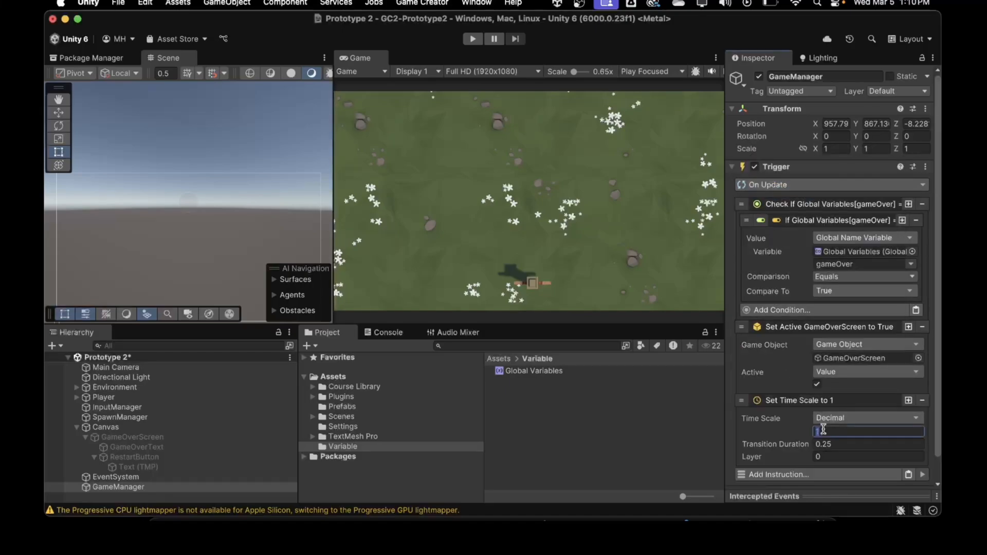
{"action": "type", "text": "0"}
{"action": "left_click", "coordinate": [778, 403]}
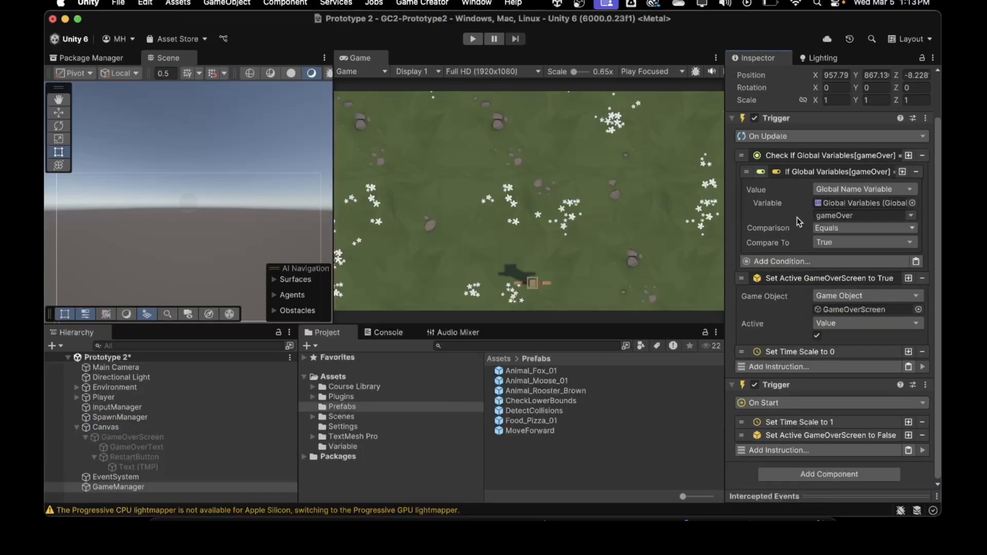
Step: Change the event of GameManager's On Update trigger to On Global Name Variable Change
{"action": "left_click", "coordinate": [780, 137]}
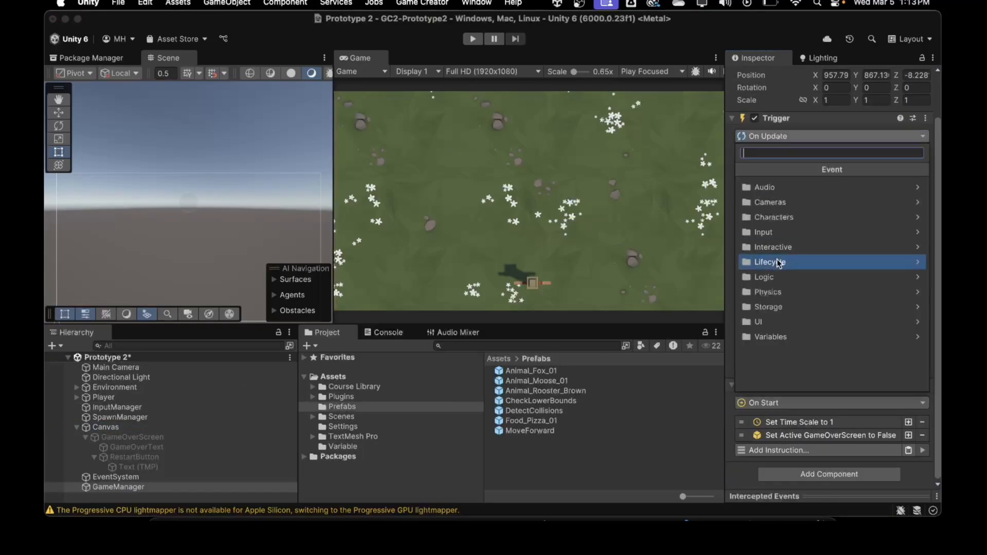
{"action": "left_click", "coordinate": [773, 336]}
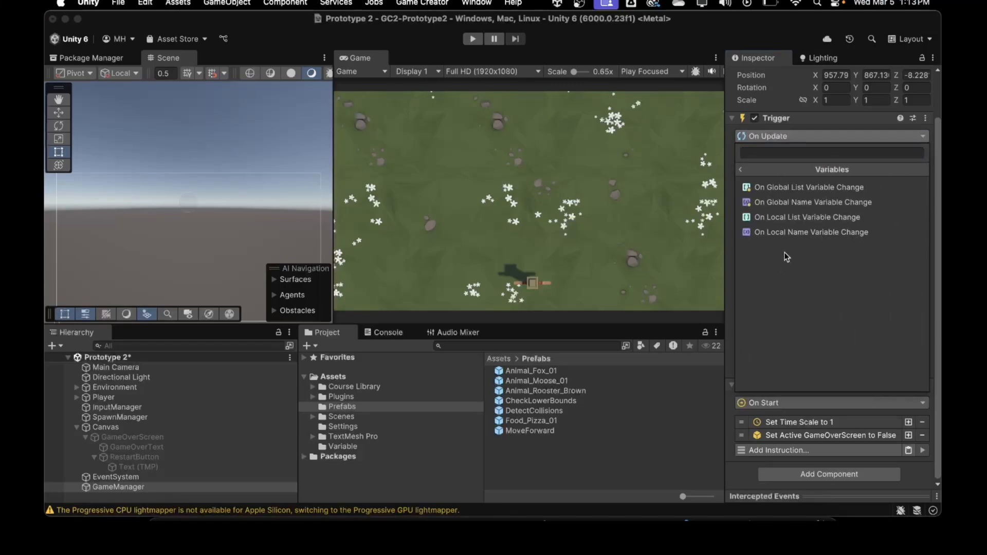
{"action": "left_click", "coordinate": [785, 202]}
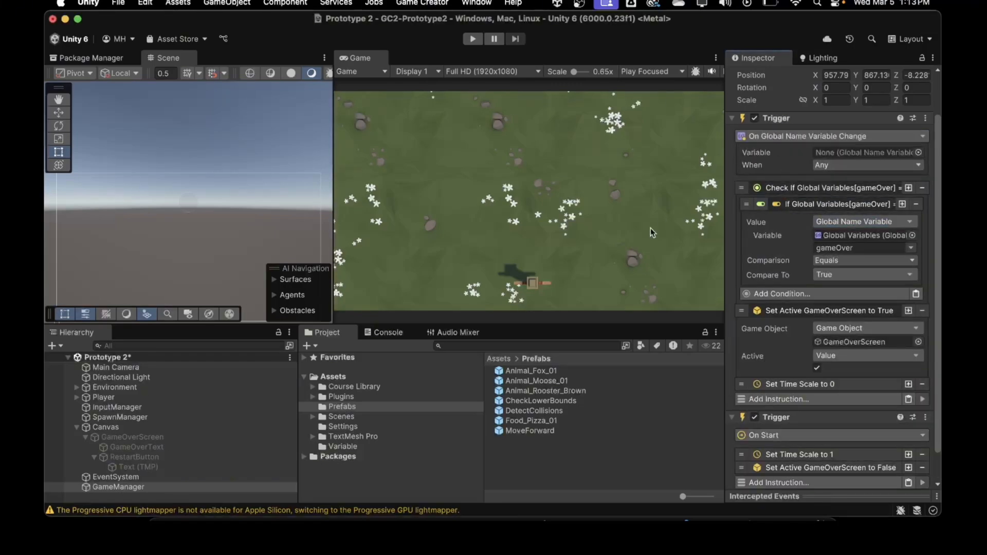
Step: Assign the Global Variables asset to the trigger event and restrict it by Name to gameOver
{"action": "left_click", "coordinate": [361, 447]}
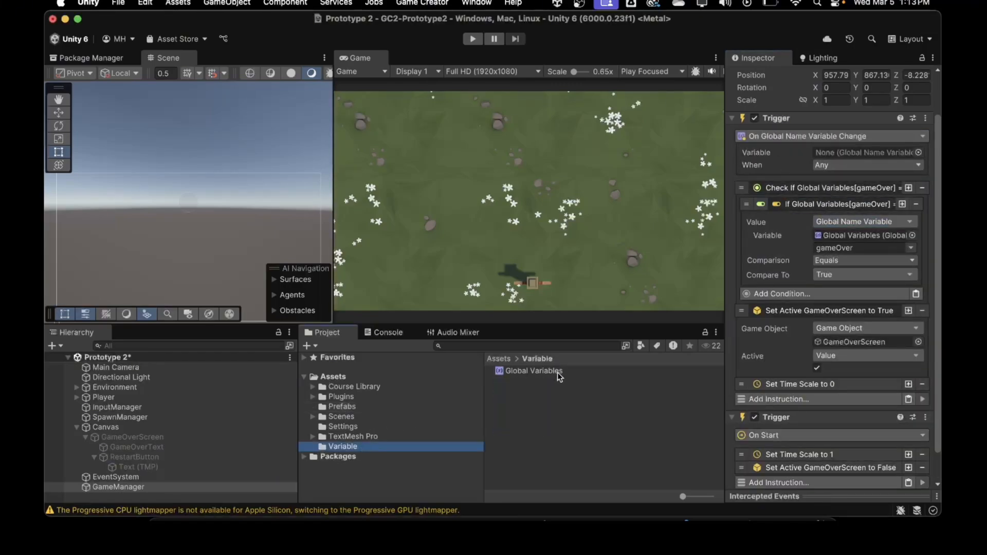
{"action": "left_click_drag", "start_coordinate": [559, 373], "coordinate": [828, 153]}
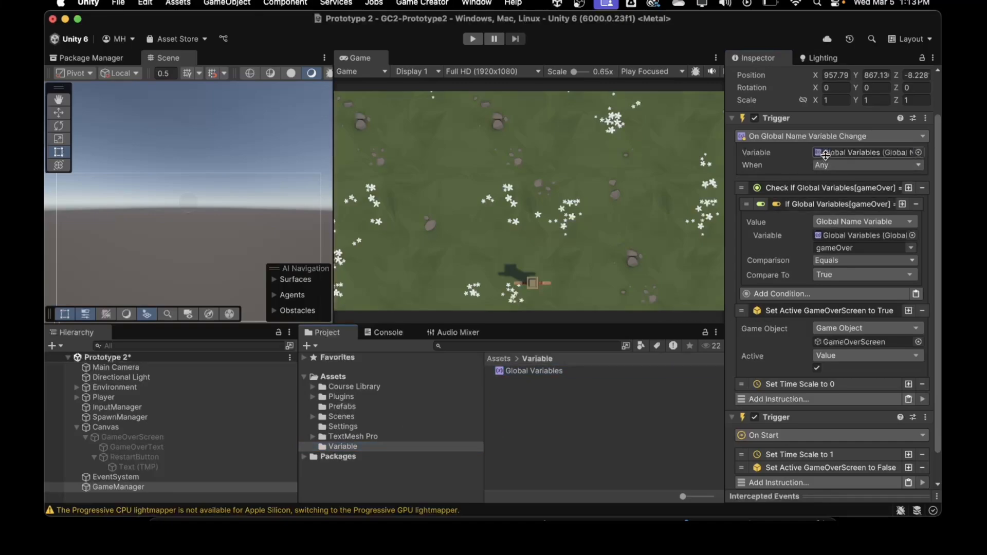
{"action": "left_click", "coordinate": [829, 166]}
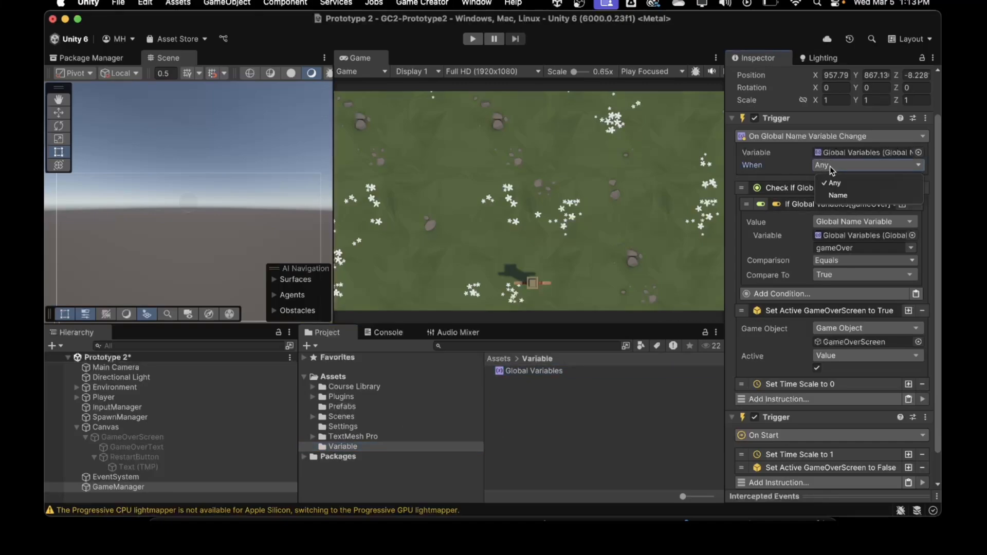
{"action": "left_click", "coordinate": [834, 196]}
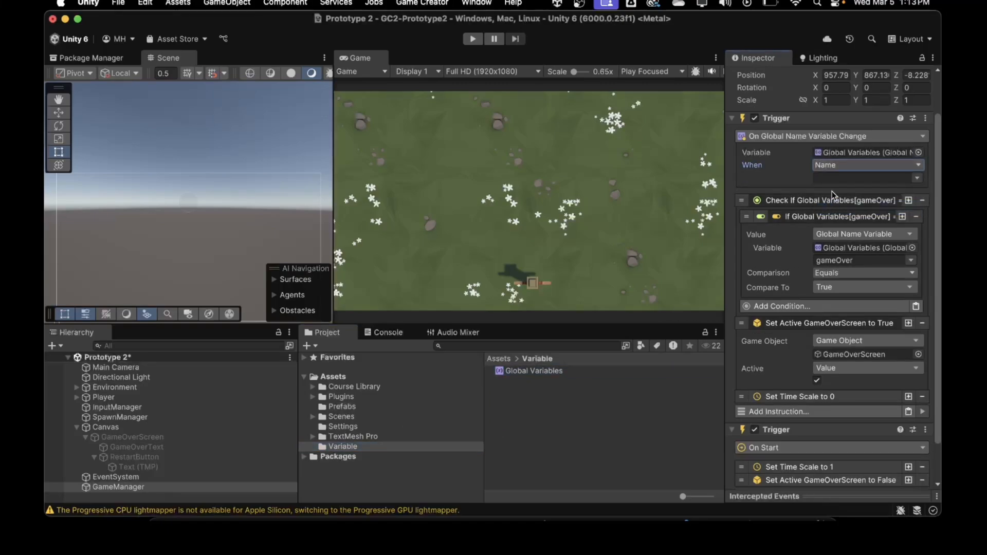
{"action": "left_click", "coordinate": [917, 177]}
{"action": "left_click", "coordinate": [915, 193]}
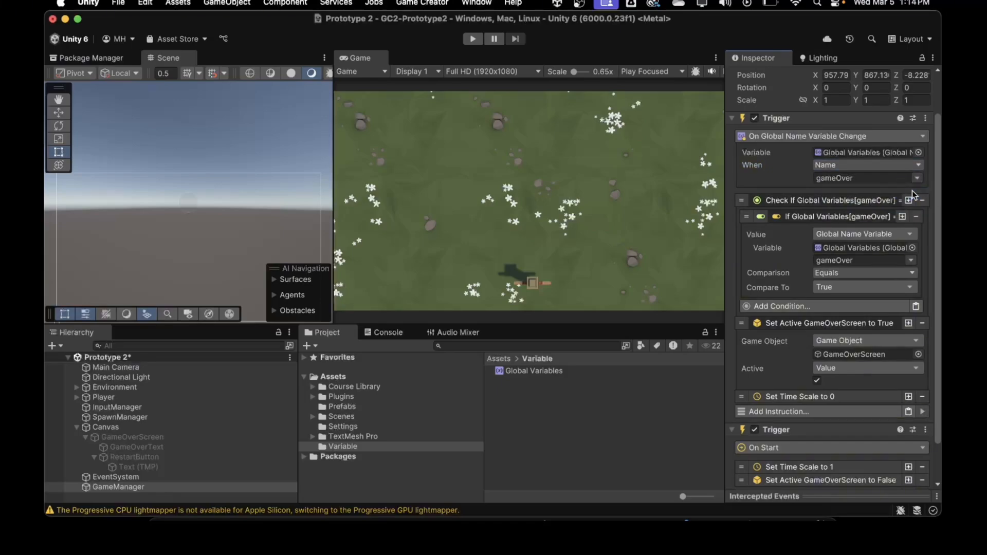
Step: Remove the Set Active GameOverScreen and Set Time Scale instructions from RestartButton's Button component
{"action": "left_click", "coordinate": [154, 455]}
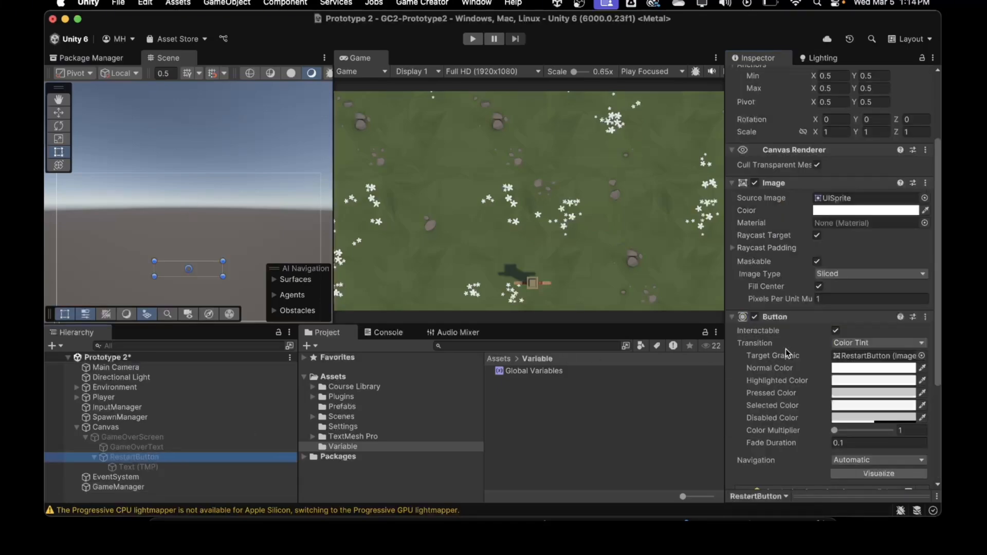
{"action": "scroll", "coordinate": [786, 353], "scroll_direction": "down", "scroll_amount": 5}
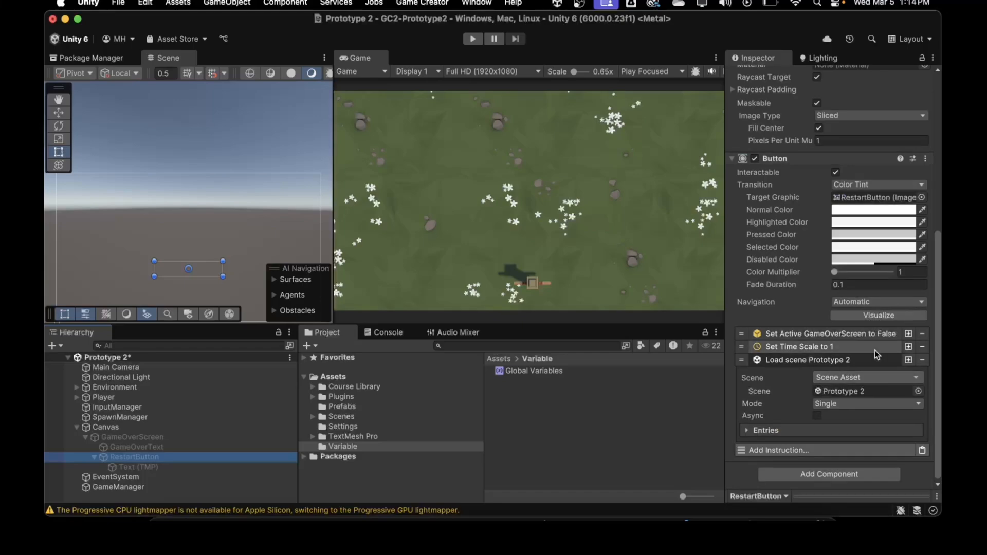
{"action": "left_click", "coordinate": [922, 333]}
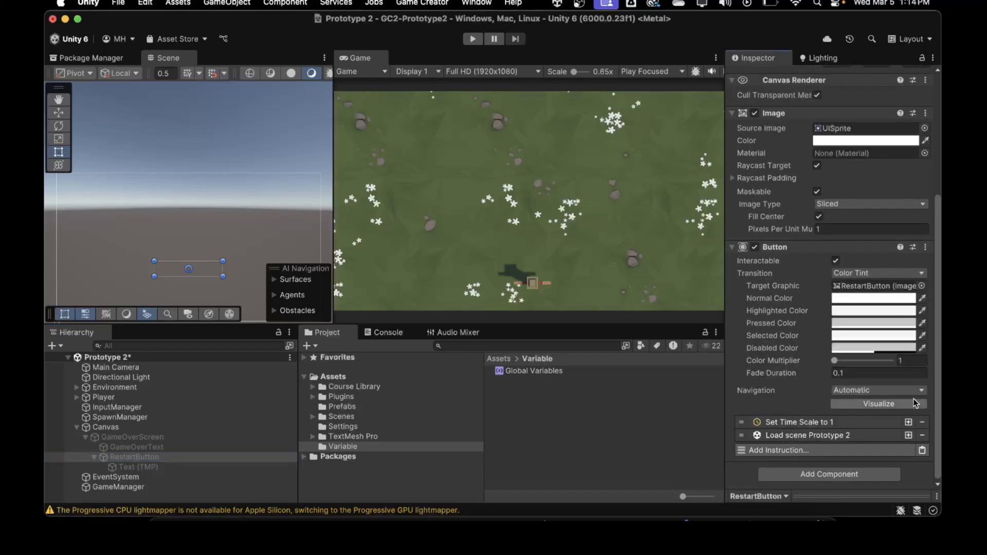
{"action": "left_click", "coordinate": [922, 422]}
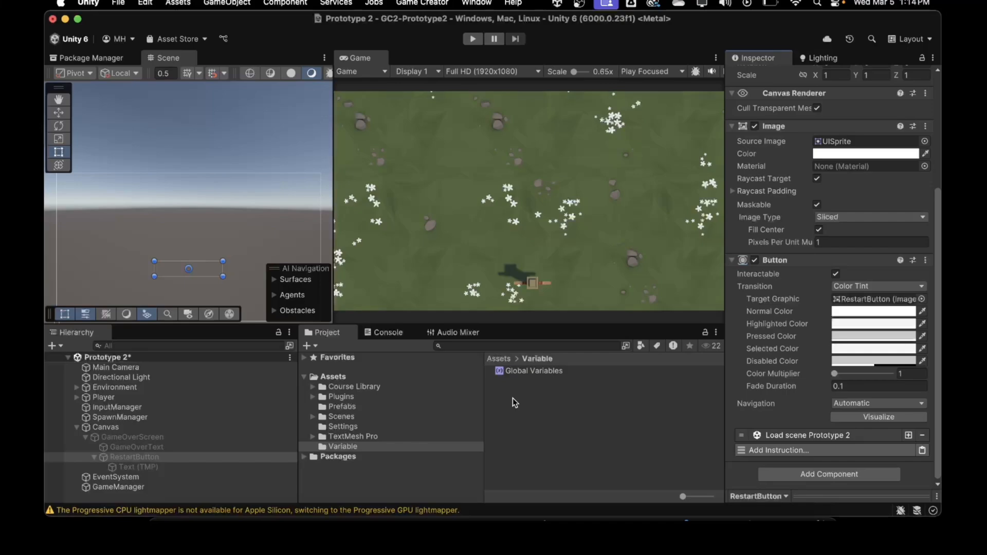
Step: Play-test the scene with the Global Variables asset shown, and restart the game from the Game Over screen
{"action": "left_click", "coordinate": [473, 40]}
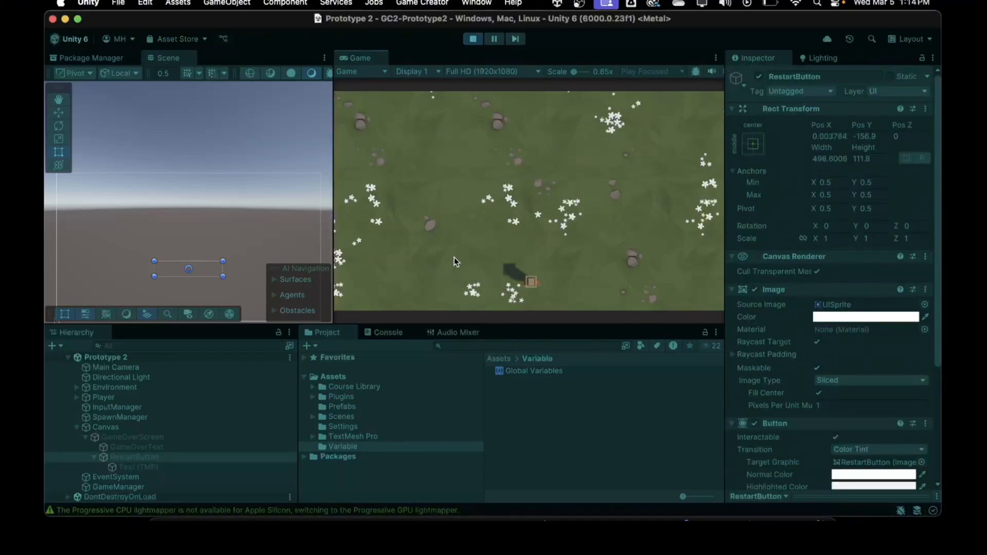
{"action": "left_click", "coordinate": [520, 370]}
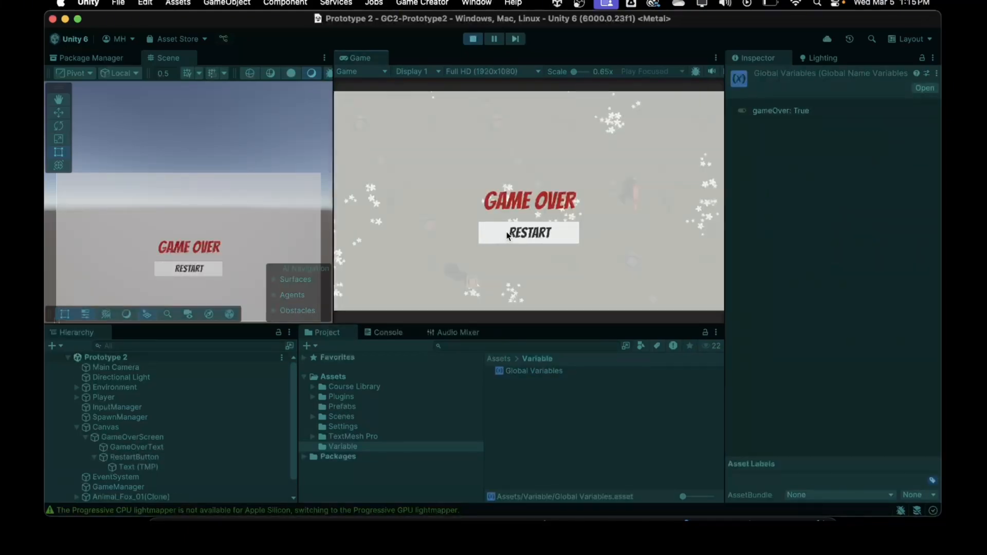
{"action": "left_click", "coordinate": [508, 236]}
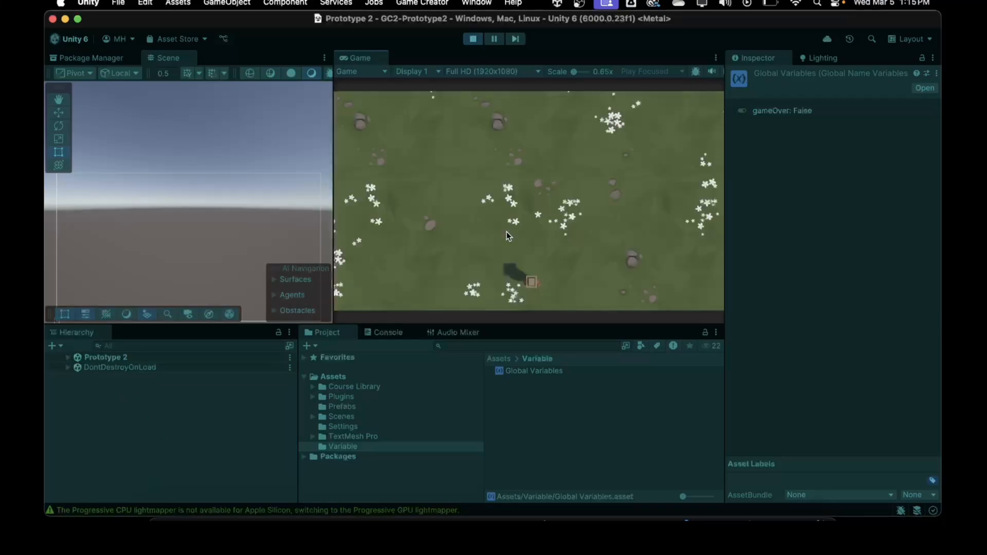
Step: Move the player around in the restarted game until Game Over, try restarting again, and stop the play test
{"action": "key", "text": "Left"}
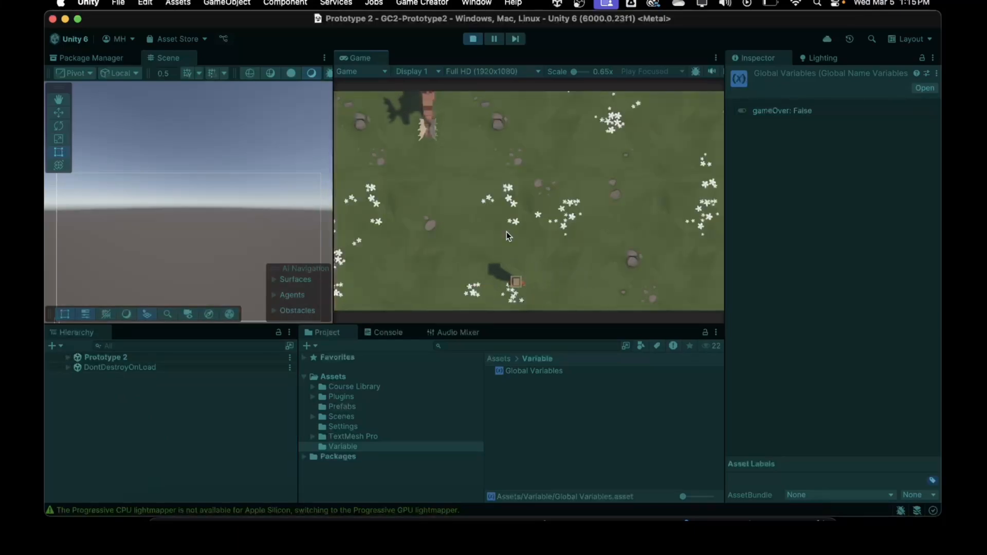
{"action": "key", "text": "Right"}
{"action": "key", "text": "Left"}
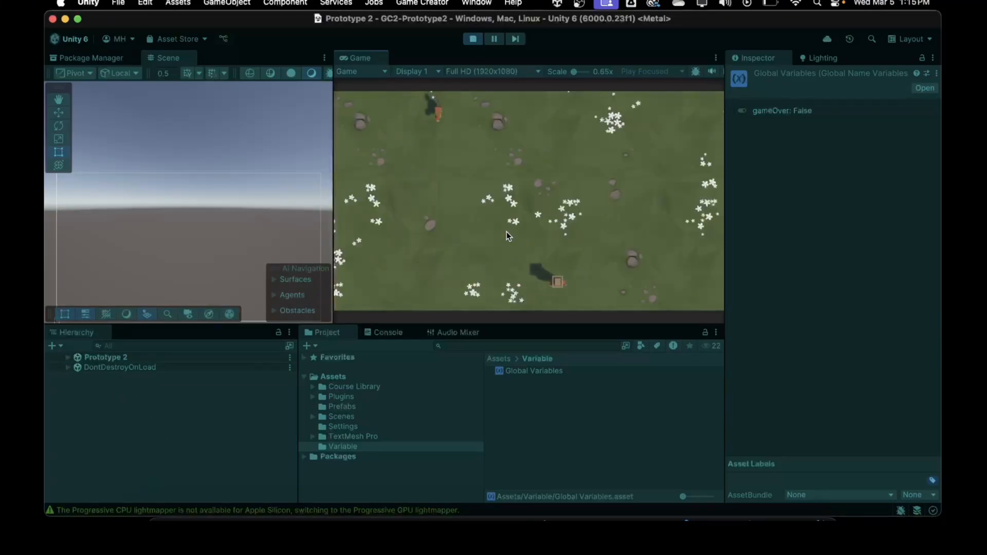
{"action": "key", "text": "Right"}
{"action": "key", "text": "Right"}
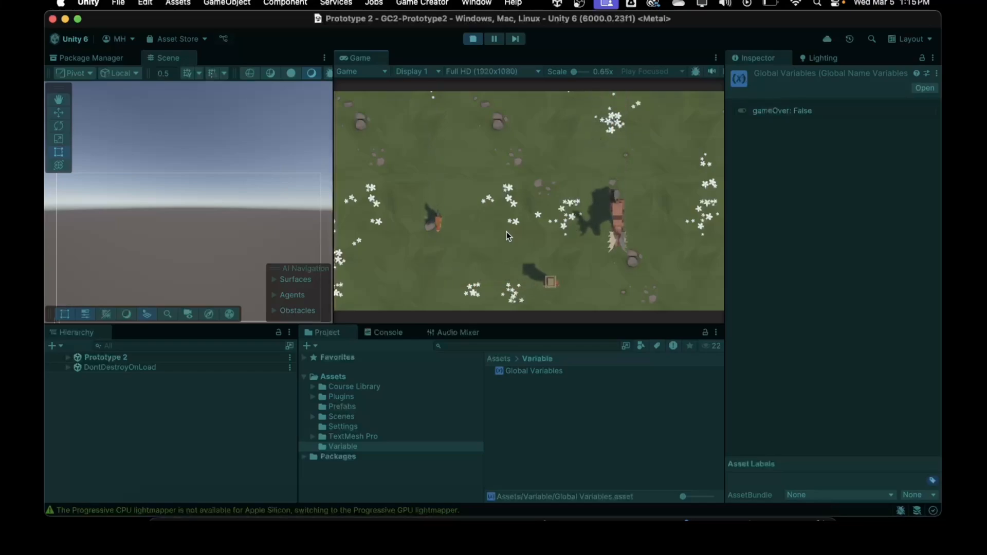
{"action": "key", "text": "Left"}
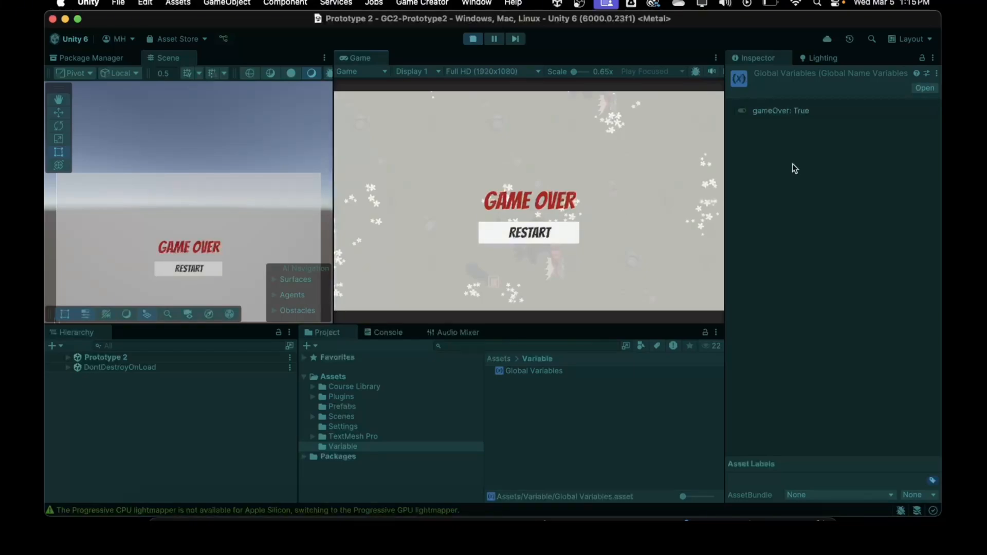
{"action": "left_click", "coordinate": [517, 233]}
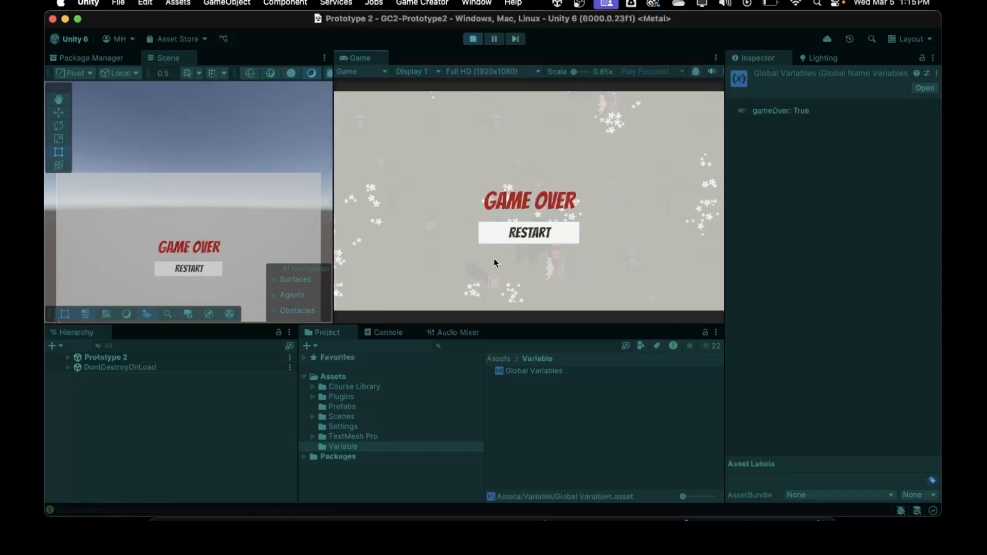
{"action": "left_click", "coordinate": [504, 232]}
{"action": "left_click", "coordinate": [506, 231]}
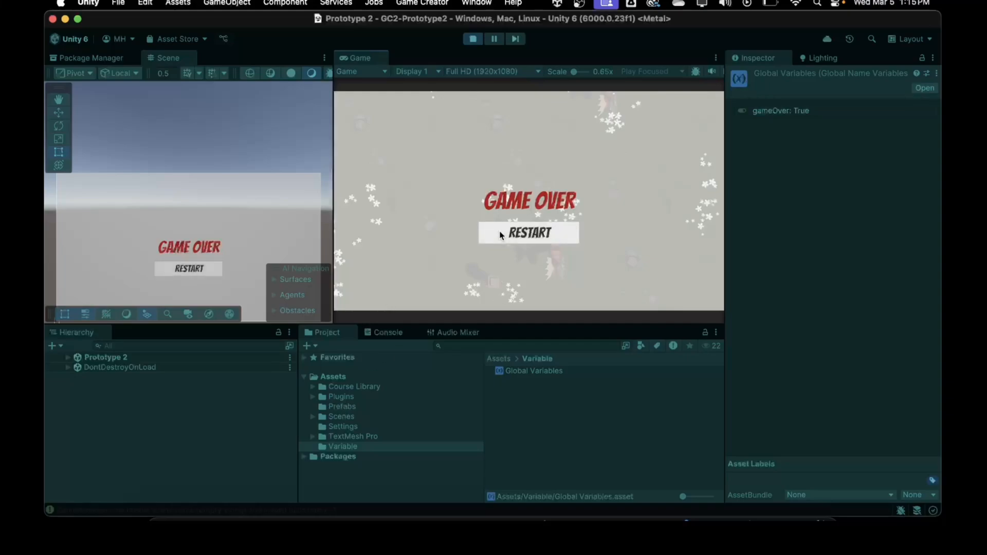
{"action": "left_click", "coordinate": [473, 38]}
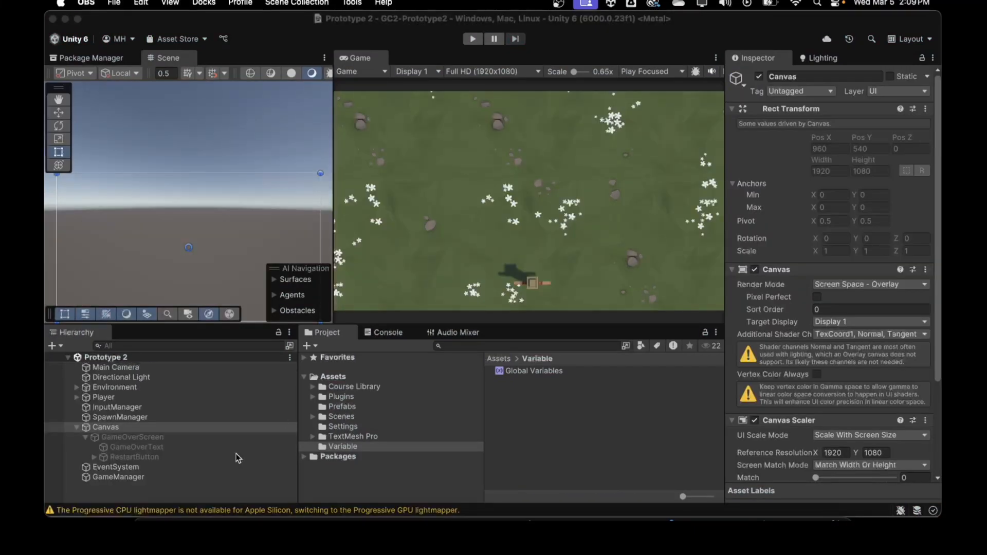
Step: Add the open Prototype 2 scene to the Build Profiles scene list and exclude SampleScene from the build
{"action": "left_click", "coordinate": [110, 3]}
{"action": "left_click", "coordinate": [90, 2]}
{"action": "left_click", "coordinate": [94, 19]}
{"action": "left_click", "coordinate": [112, 3]}
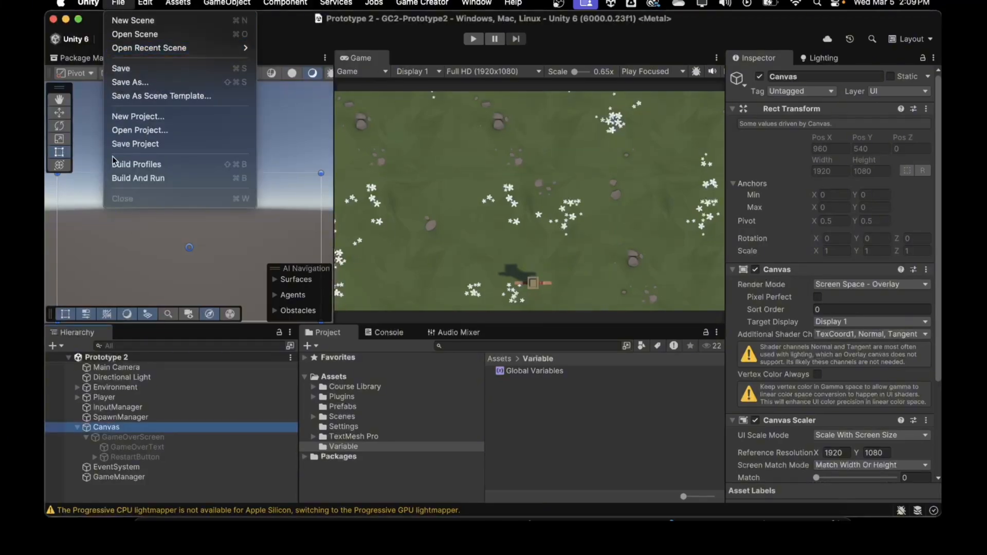
{"action": "left_click", "coordinate": [136, 164]}
{"action": "left_click", "coordinate": [435, 166]}
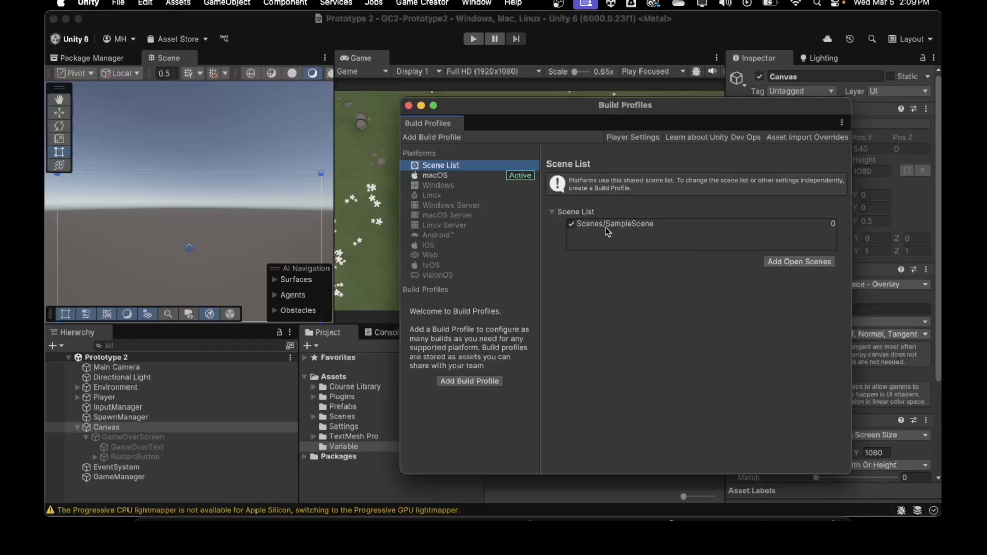
{"action": "left_click", "coordinate": [777, 262]}
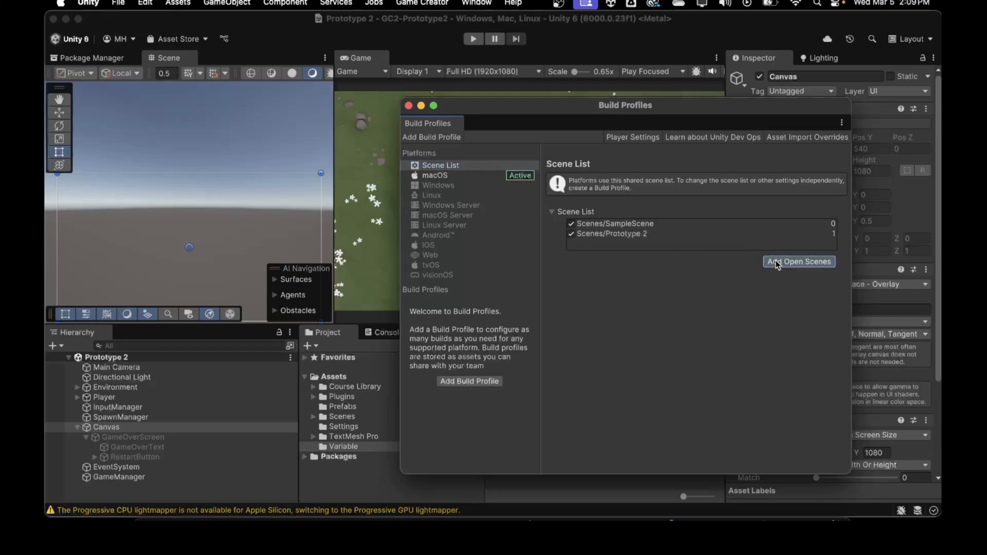
{"action": "left_click", "coordinate": [571, 225]}
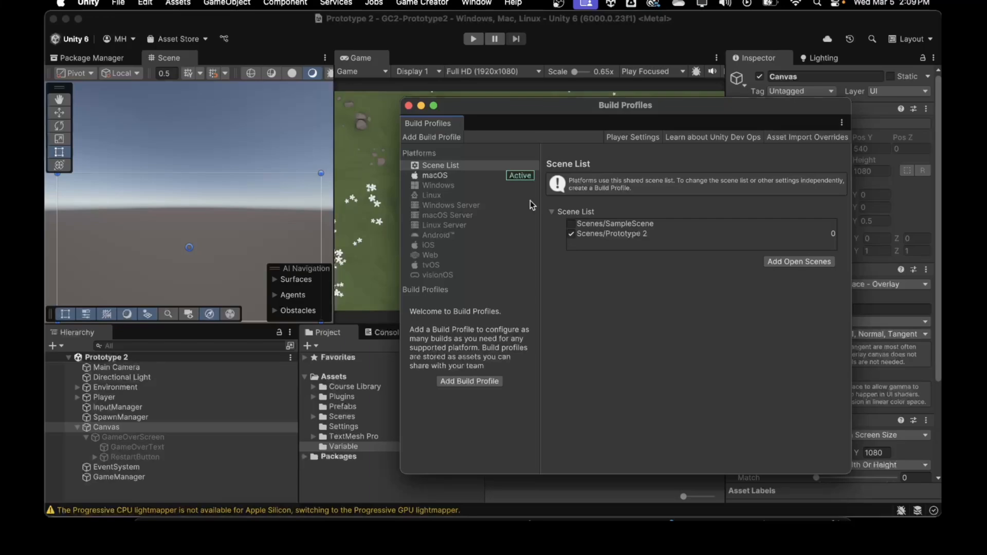
{"action": "left_click", "coordinate": [408, 106]}
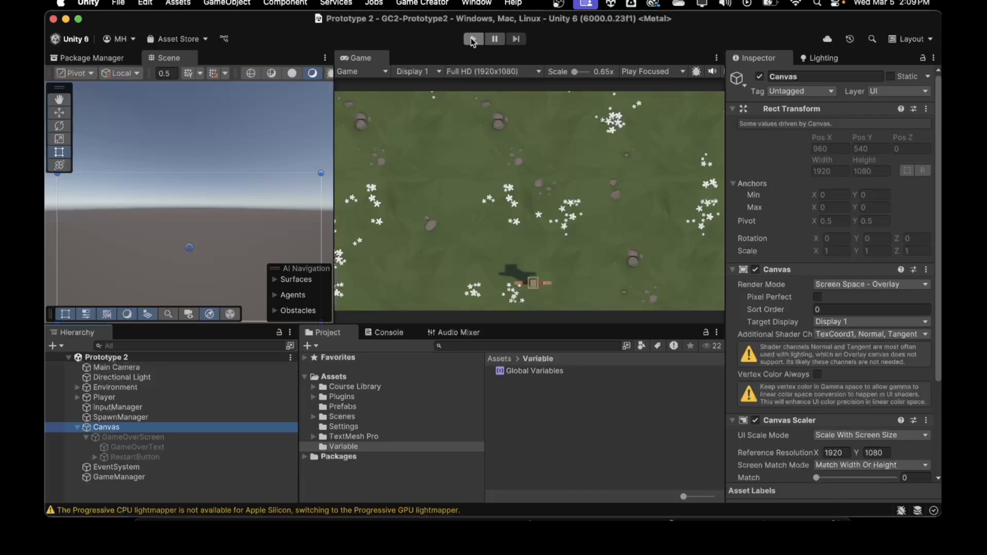
Step: Examine the instructions in GameManager's trigger and the Load Scene instruction in RestartButton's Button component
{"action": "left_click", "coordinate": [154, 477]}
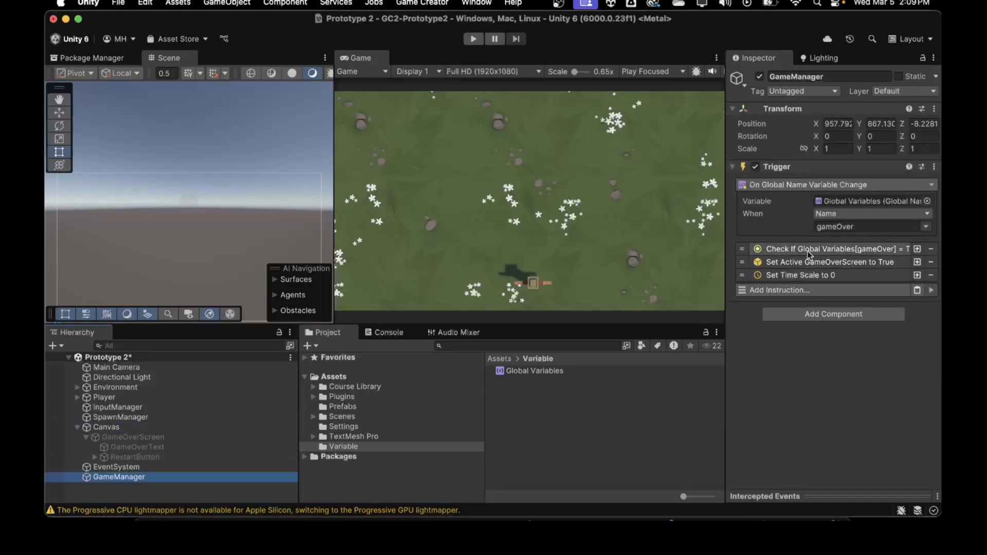
{"action": "left_click", "coordinate": [811, 248]}
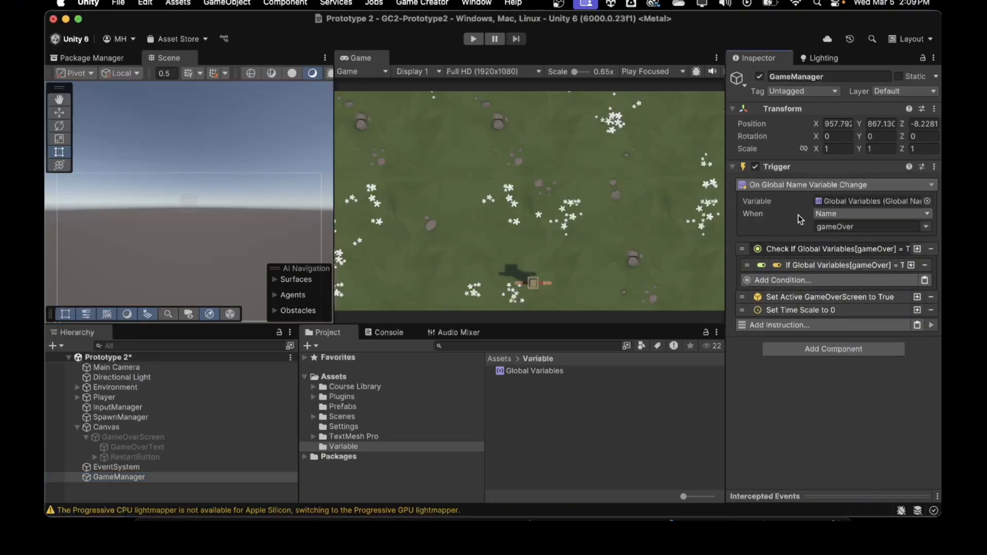
{"action": "left_click", "coordinate": [782, 298]}
{"action": "left_click", "coordinate": [783, 298]}
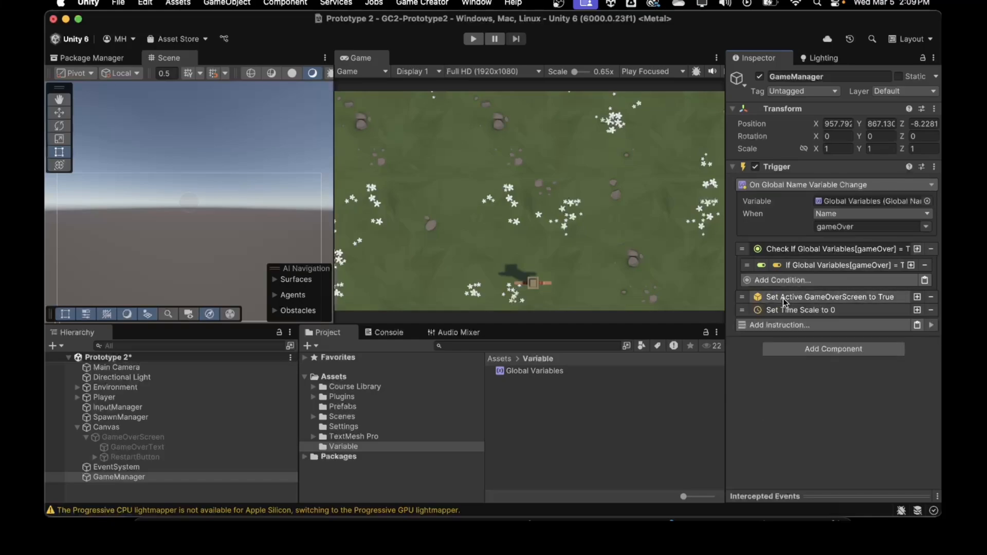
{"action": "left_click", "coordinate": [794, 310]}
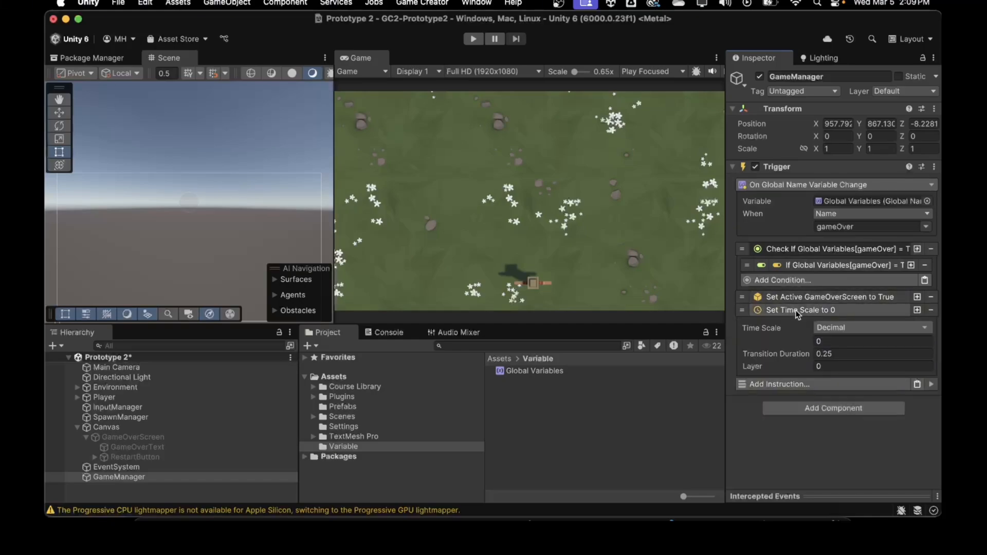
{"action": "left_click", "coordinate": [791, 310]}
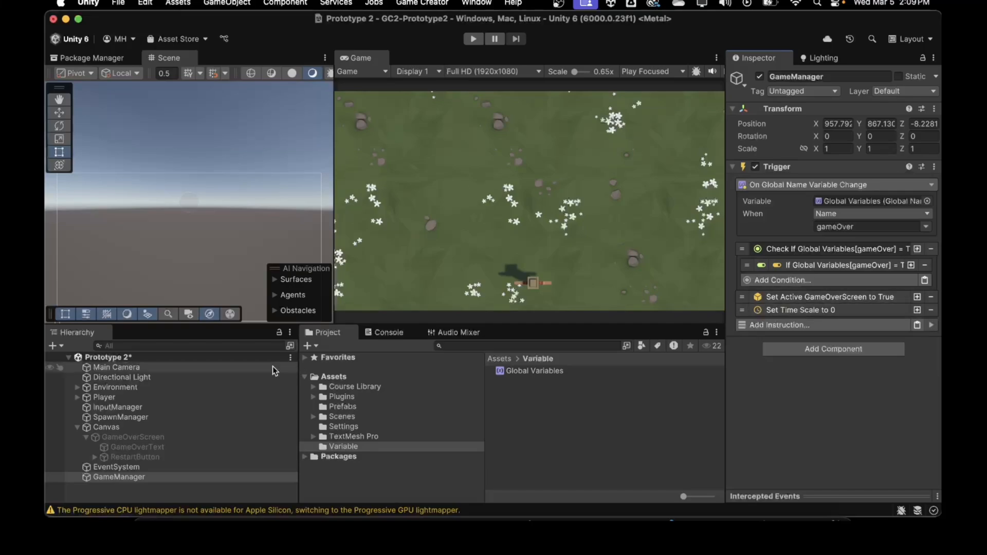
{"action": "left_click", "coordinate": [134, 457]}
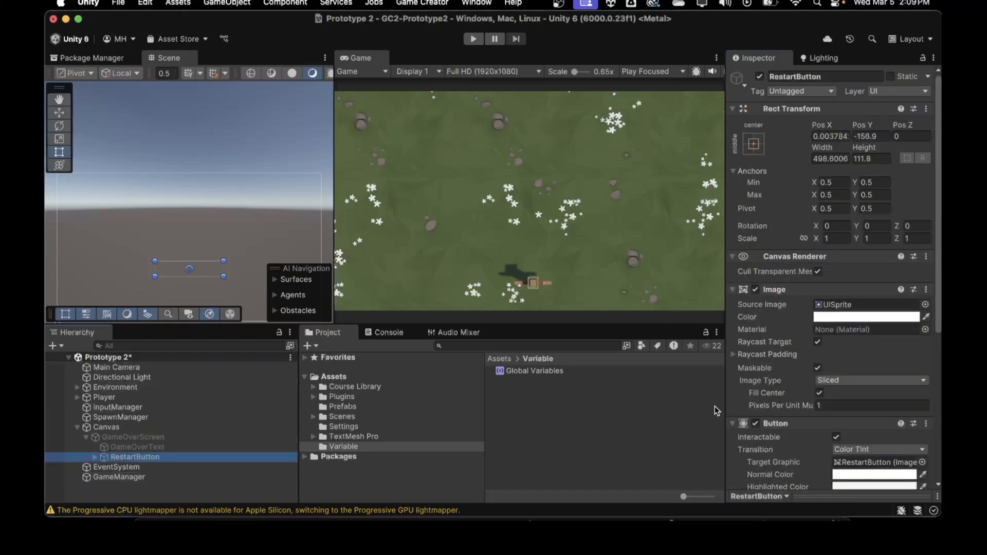
{"action": "scroll", "coordinate": [765, 383], "scroll_direction": "down", "scroll_amount": 5}
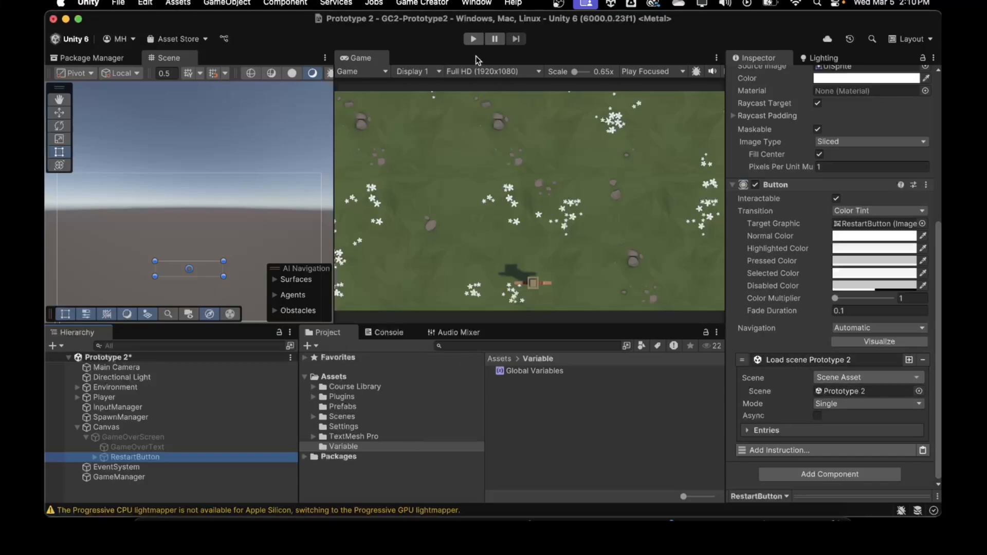
Step: Play-test until Game Over, check the gameOver global variable, restart the game, and stop the play test
{"action": "left_click", "coordinate": [472, 39]}
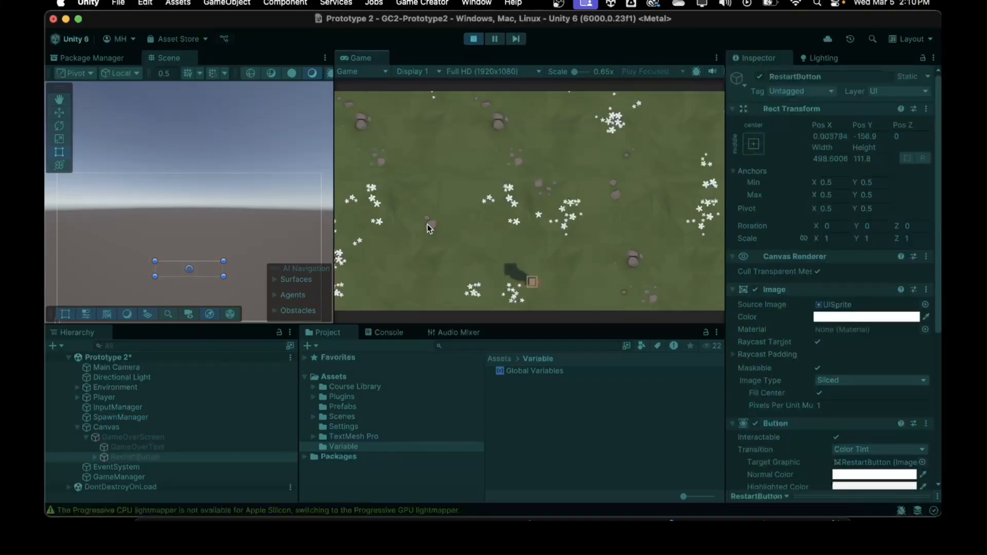
{"action": "key", "text": "Left"}
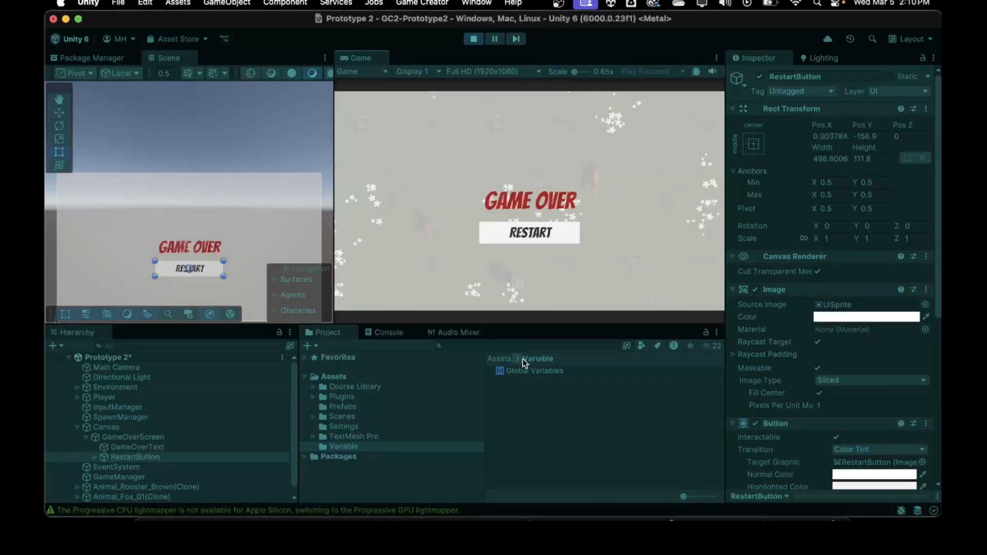
{"action": "left_click", "coordinate": [529, 371]}
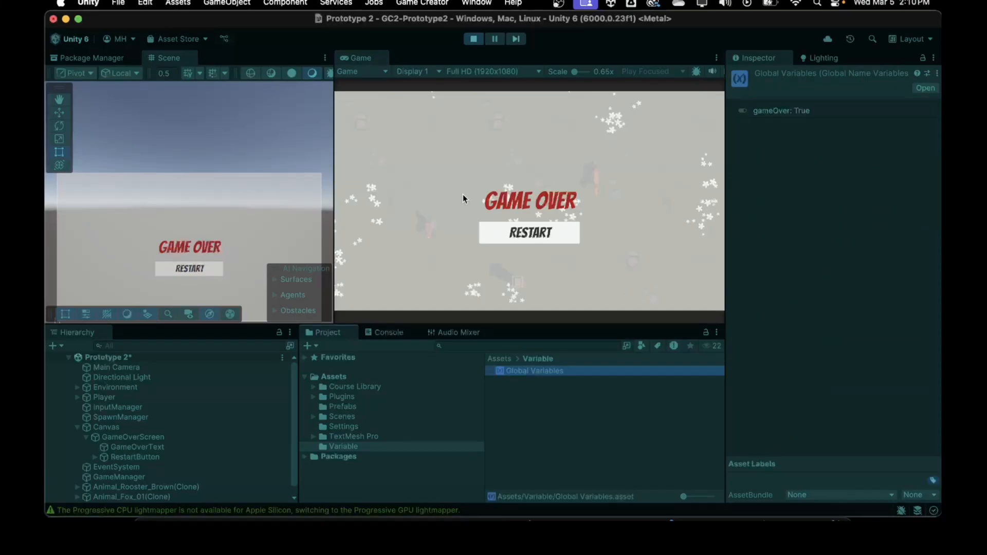
{"action": "left_click", "coordinate": [498, 233]}
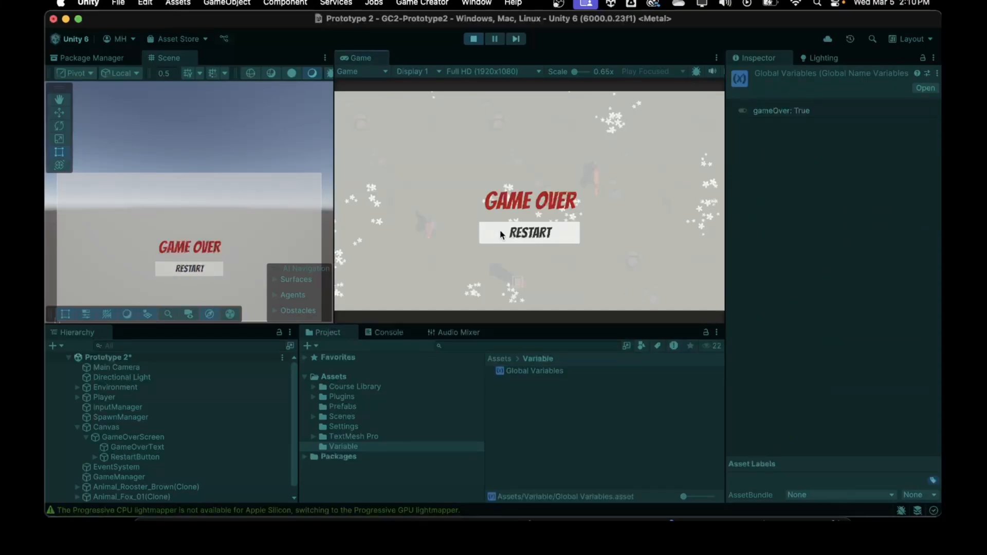
{"action": "left_click", "coordinate": [509, 236]}
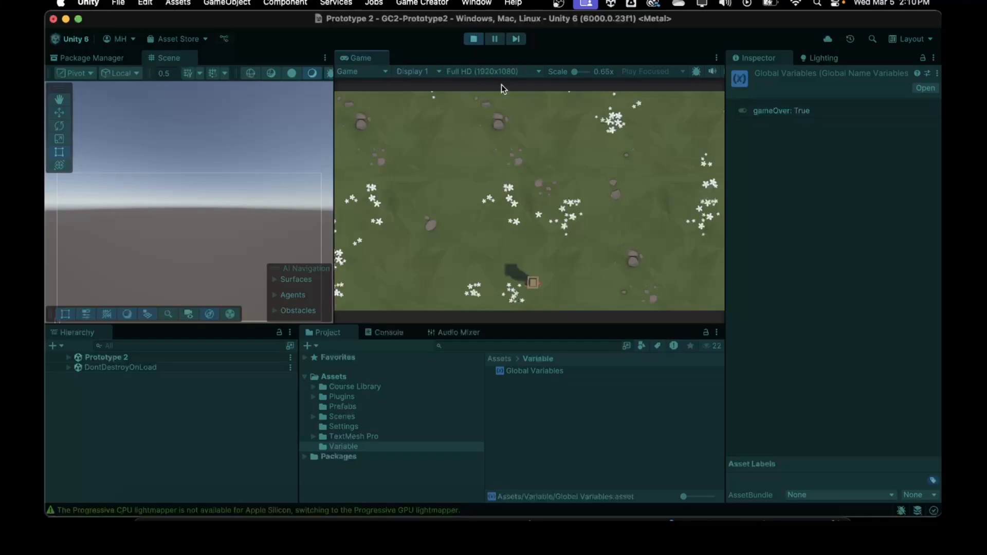
{"action": "left_click", "coordinate": [473, 39]}
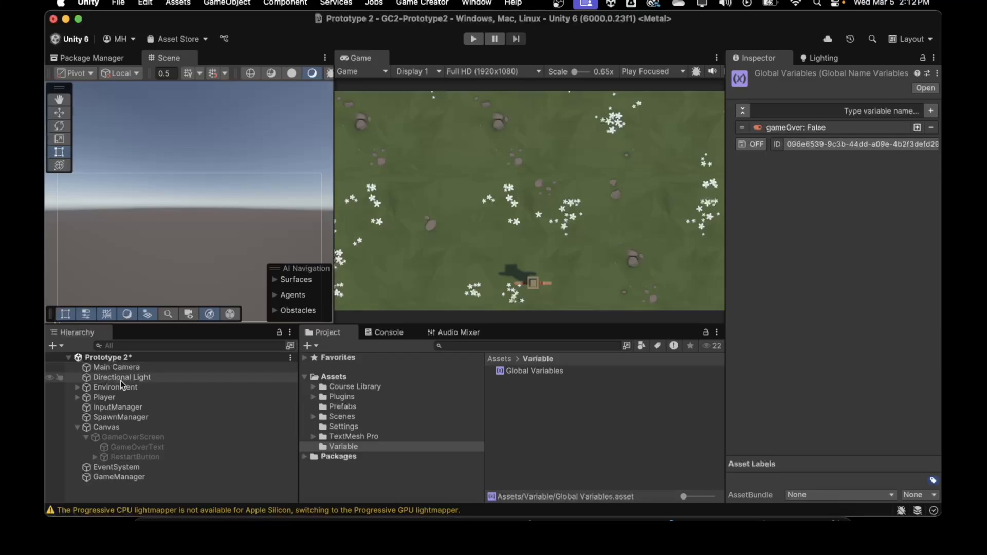
Step: Save the scene, and make RestartButton's Load Scene instruction reference the scene by Scene Name with the string Prototype 2
{"action": "key", "text": "super+s"}
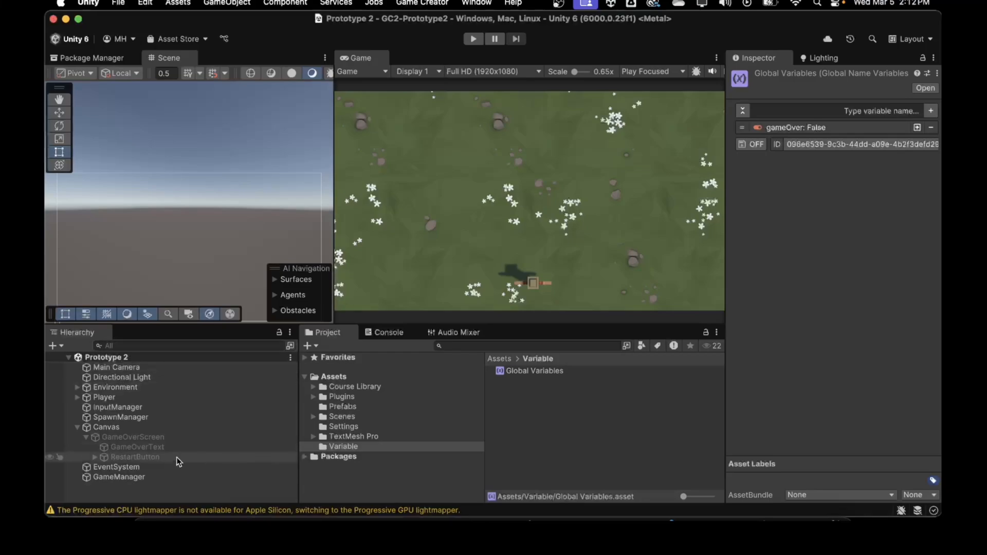
{"action": "left_click", "coordinate": [159, 476]}
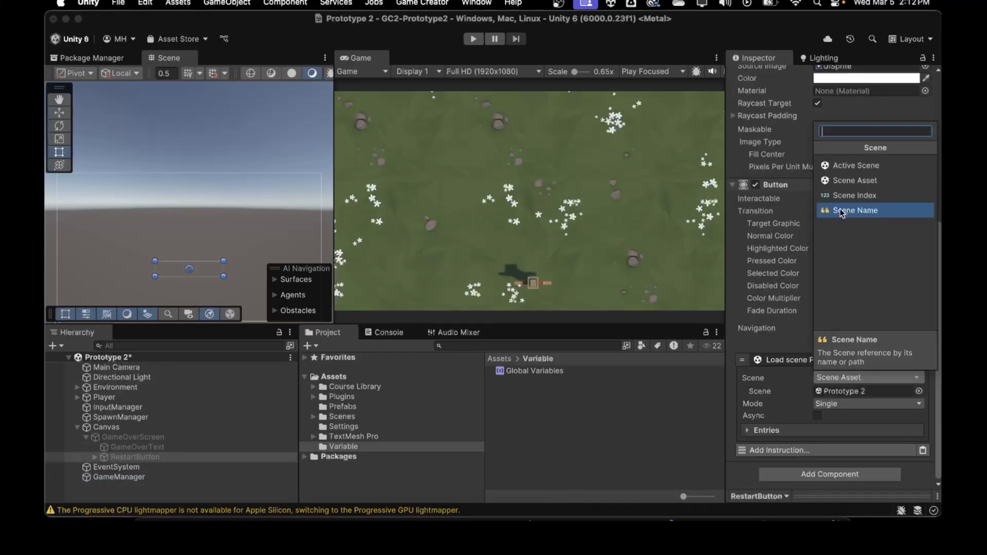
{"action": "left_click", "coordinate": [795, 334]}
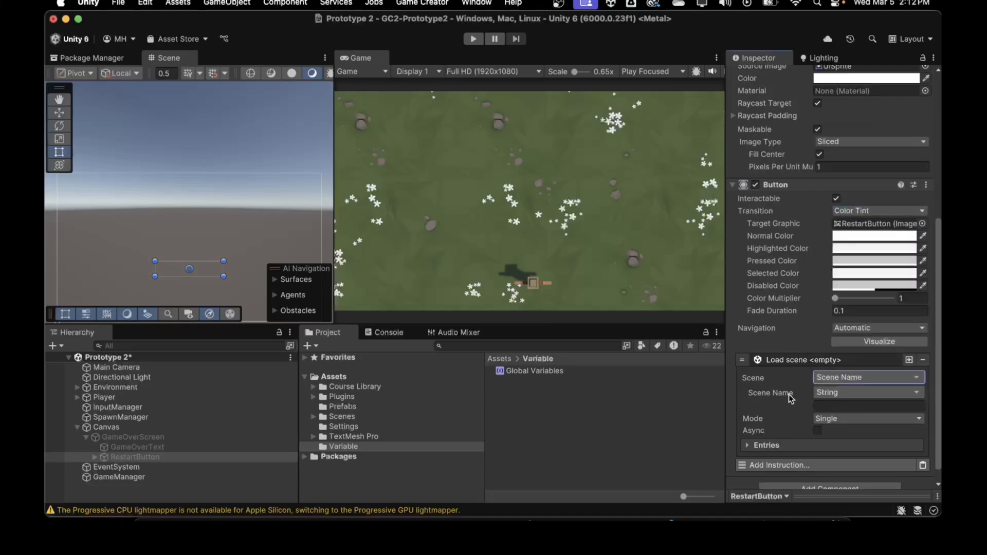
{"action": "left_click", "coordinate": [825, 418]}
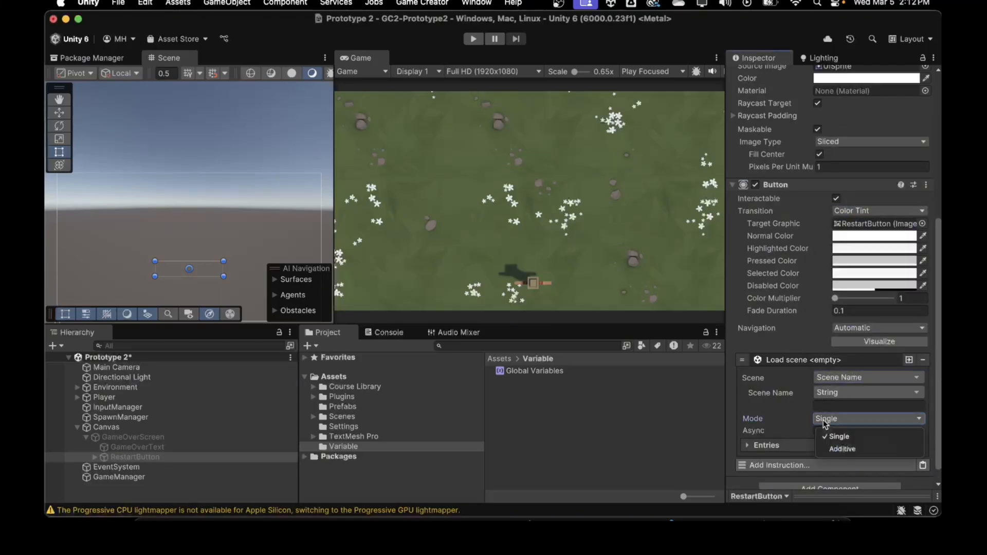
{"action": "left_click", "coordinate": [827, 406]}
{"action": "left_click", "coordinate": [827, 406]}
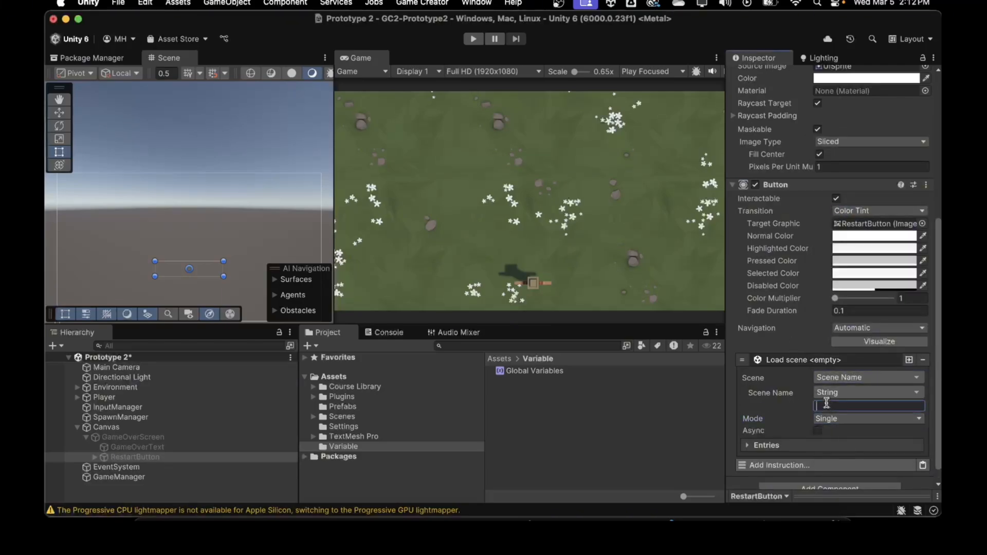
{"action": "type", "text": "Prototype 2"}
Step: Start a play test, move the player until Game Over, inspect the gameOver global variable, and restart the game
{"action": "left_click", "coordinate": [473, 38]}
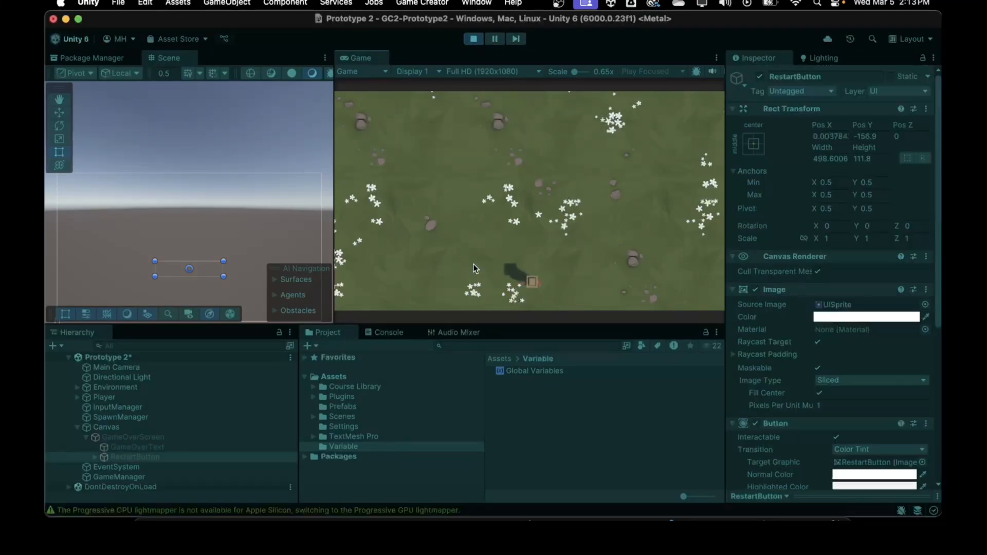
{"action": "key", "text": "Right"}
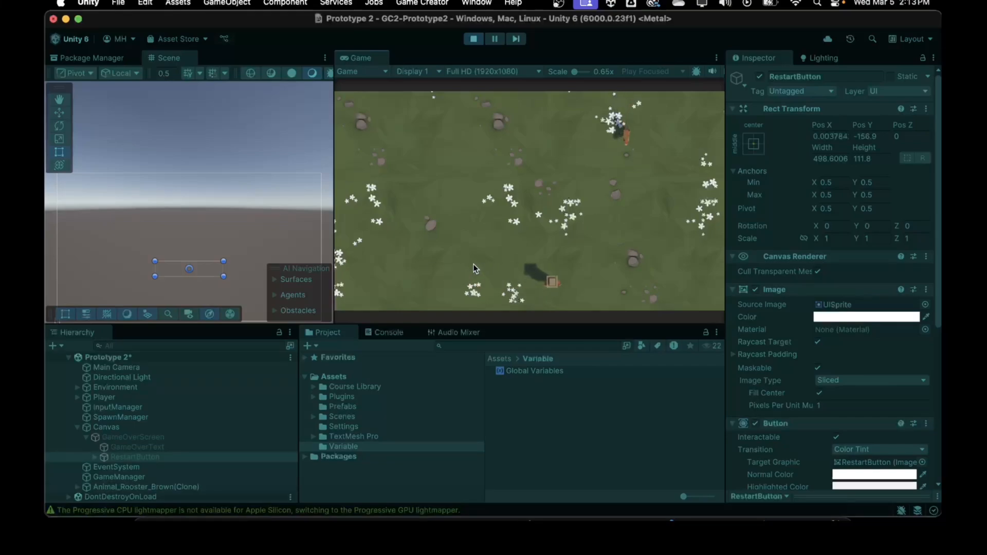
{"action": "key", "text": "Right"}
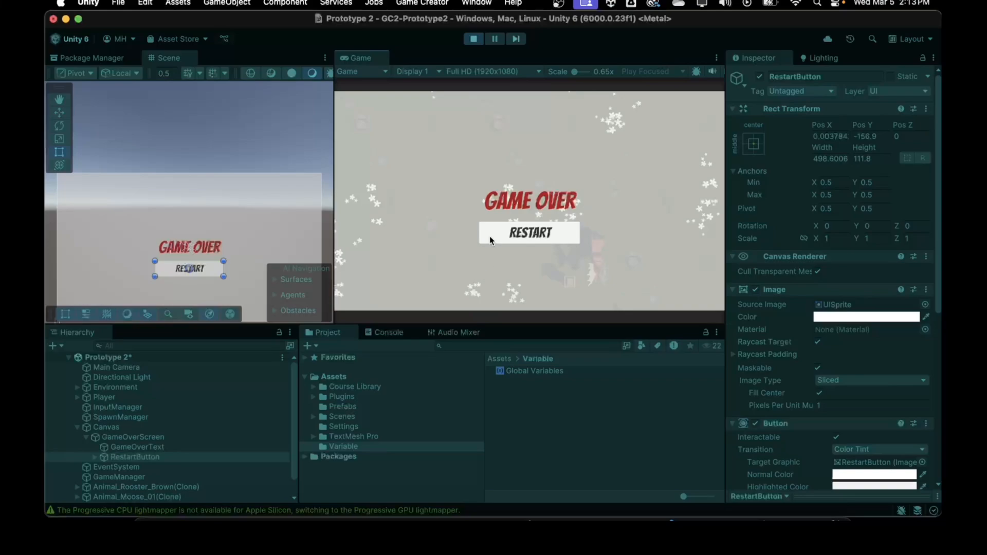
{"action": "left_click", "coordinate": [532, 372]}
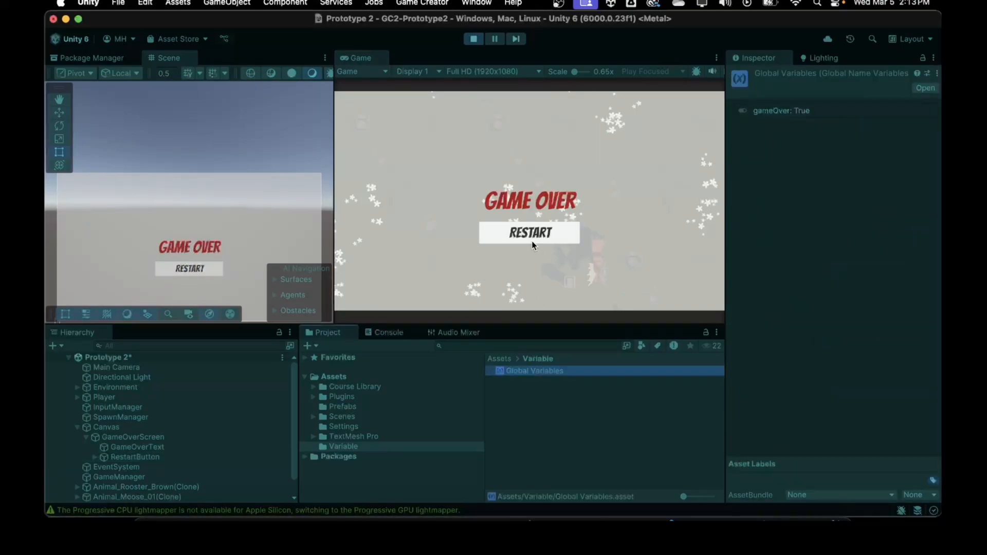
{"action": "left_click", "coordinate": [529, 233]}
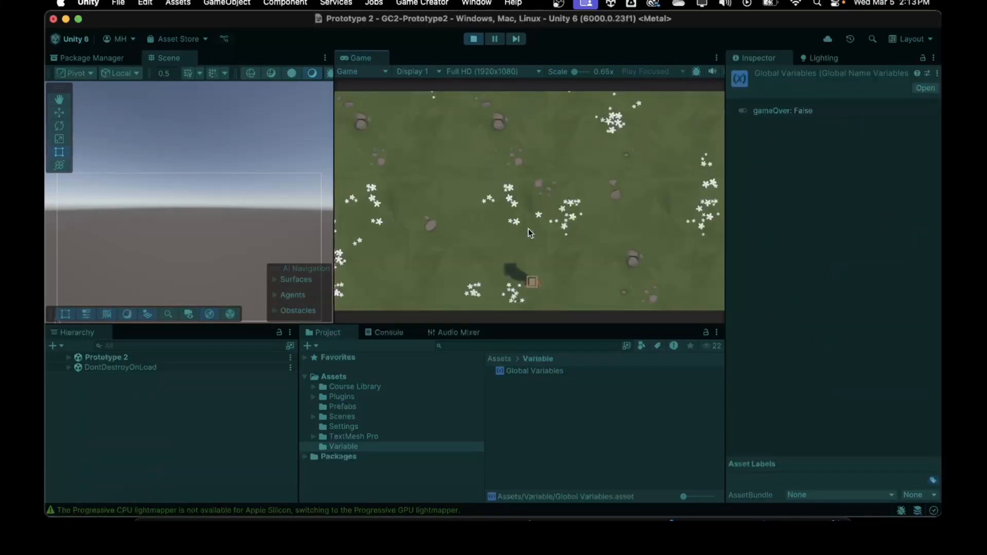
Step: Play two more rounds until Game Over, restarting the game after each while watching the gameOver variable
{"action": "key", "text": "Left"}
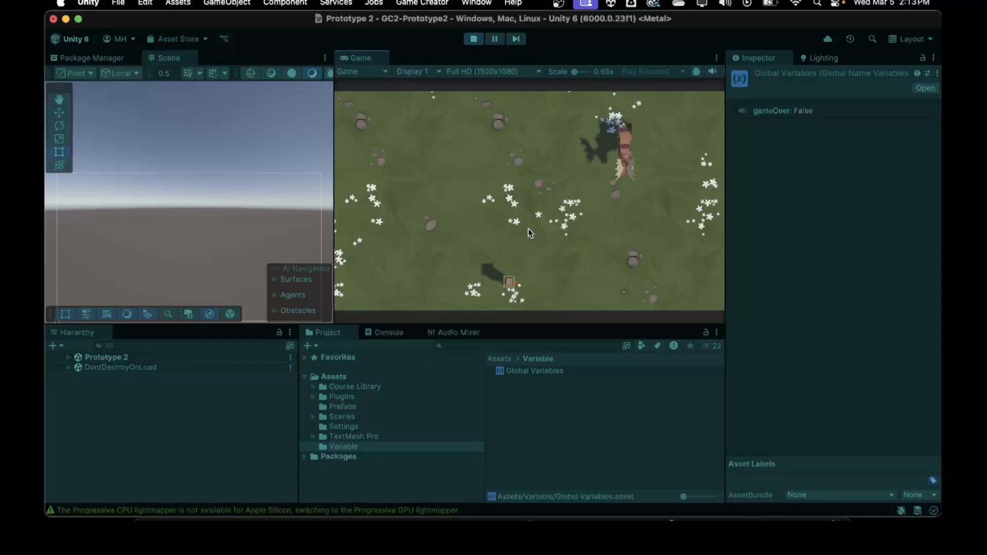
{"action": "key", "text": "Right"}
{"action": "key", "text": "Left"}
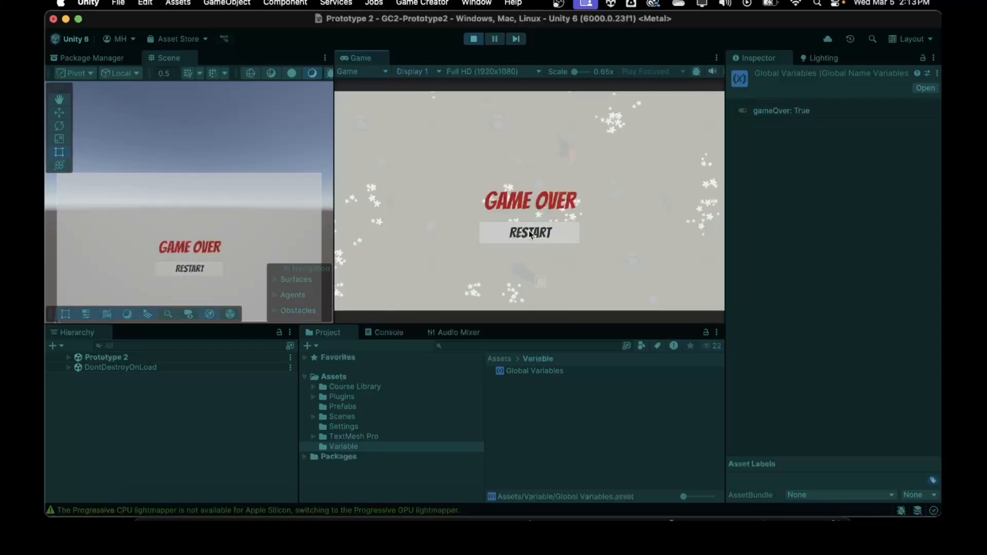
{"action": "left_click", "coordinate": [531, 233]}
{"action": "key", "text": "Left"}
{"action": "key", "text": "Right"}
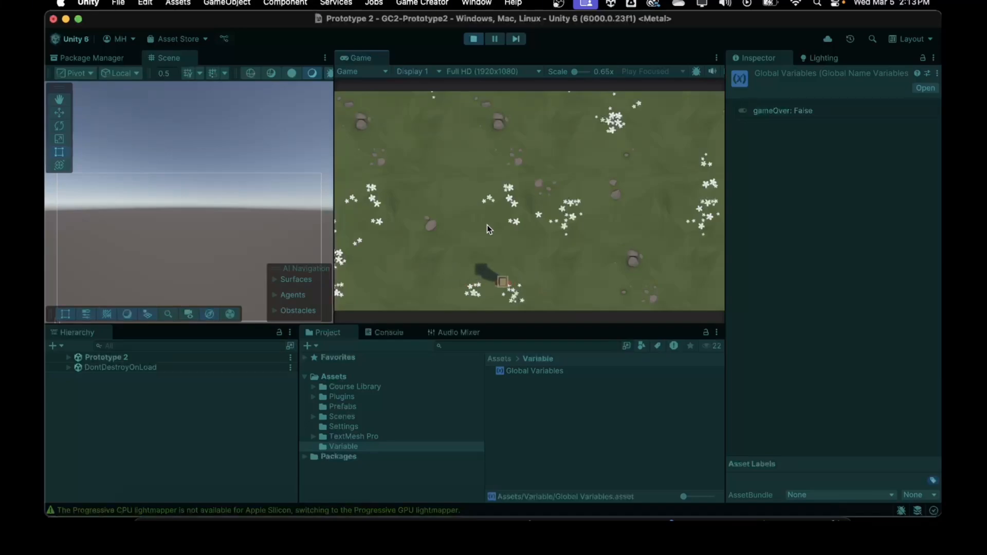
{"action": "key", "text": "Left"}
{"action": "key", "text": "Right"}
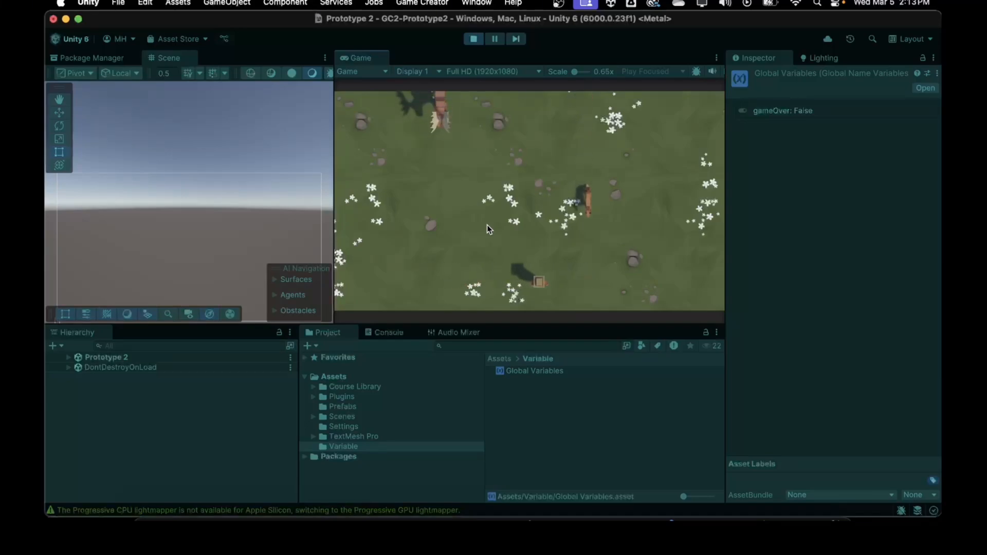
{"action": "key", "text": "Right"}
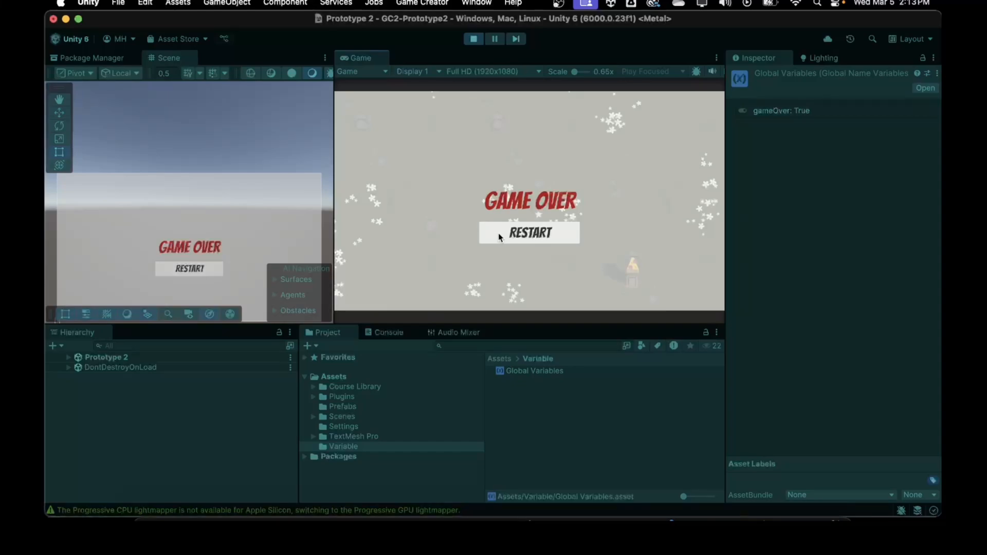
{"action": "left_click", "coordinate": [498, 233]}
Step: Play another round, firing projectiles while moving until Game Over, restart once more, and stop the play test
{"action": "key", "text": "space"}
{"action": "key", "text": "Left"}
{"action": "key", "text": "space"}
{"action": "key", "text": "space"}
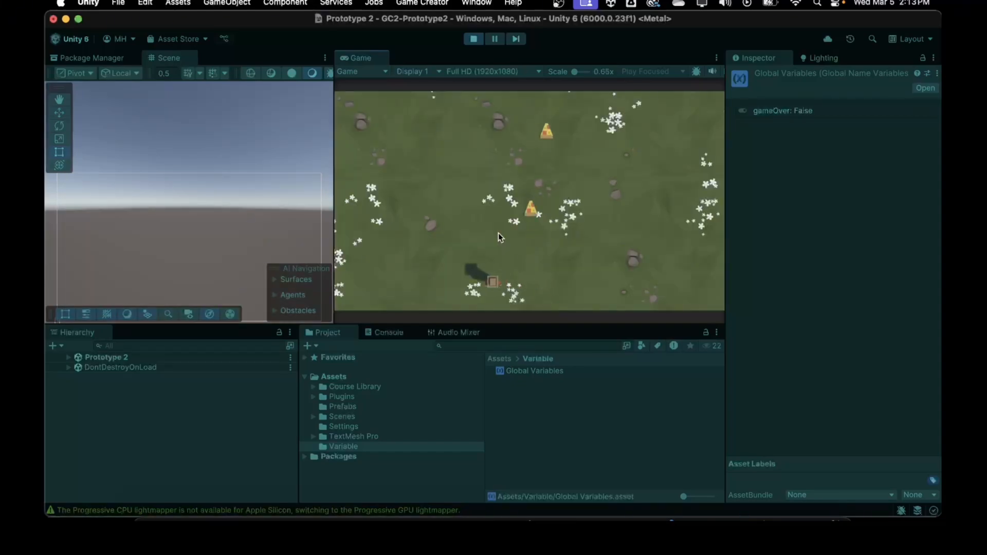
{"action": "key", "text": "Right"}
{"action": "key", "text": "Left"}
{"action": "key", "text": "Right"}
{"action": "key", "text": "space"}
{"action": "key", "text": "space"}
{"action": "key", "text": "space"}
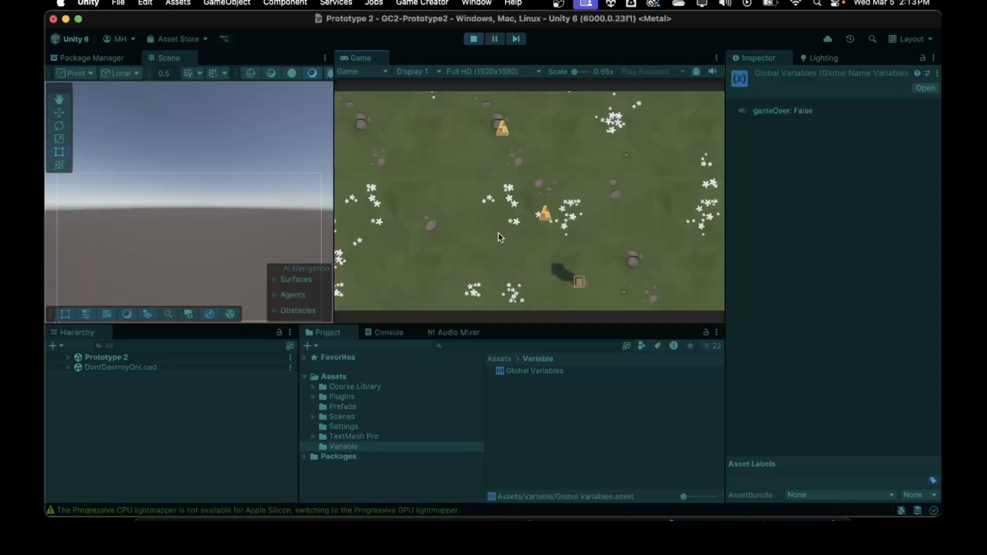
{"action": "key", "text": "Left"}
{"action": "key", "text": "space"}
{"action": "key", "text": "space"}
{"action": "key", "text": "space"}
{"action": "key", "text": "space"}
{"action": "key", "text": "space"}
{"action": "key", "text": "Right"}
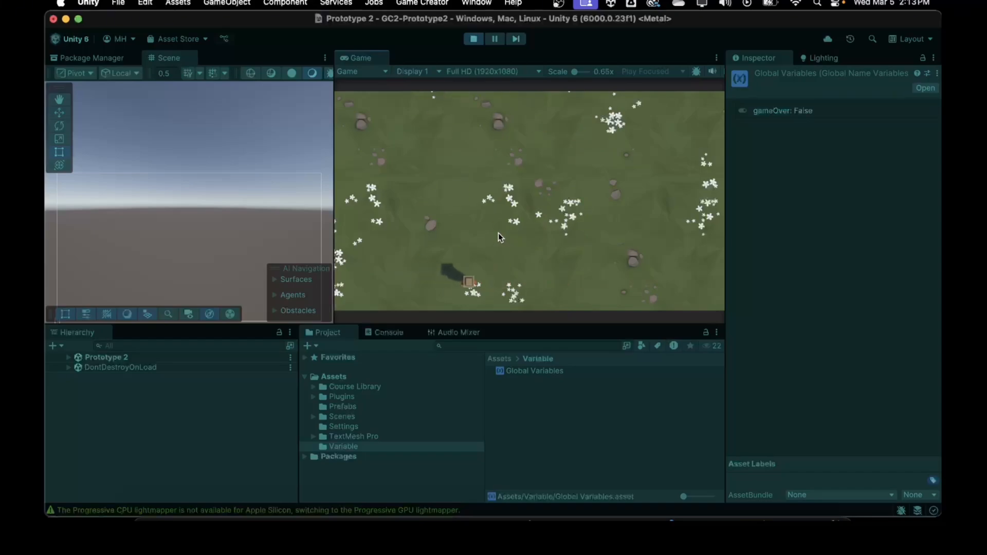
{"action": "key", "text": "space"}
{"action": "key", "text": "space"}
{"action": "key", "text": "space"}
{"action": "key", "text": "Left"}
{"action": "key", "text": "Left"}
{"action": "key", "text": "Right"}
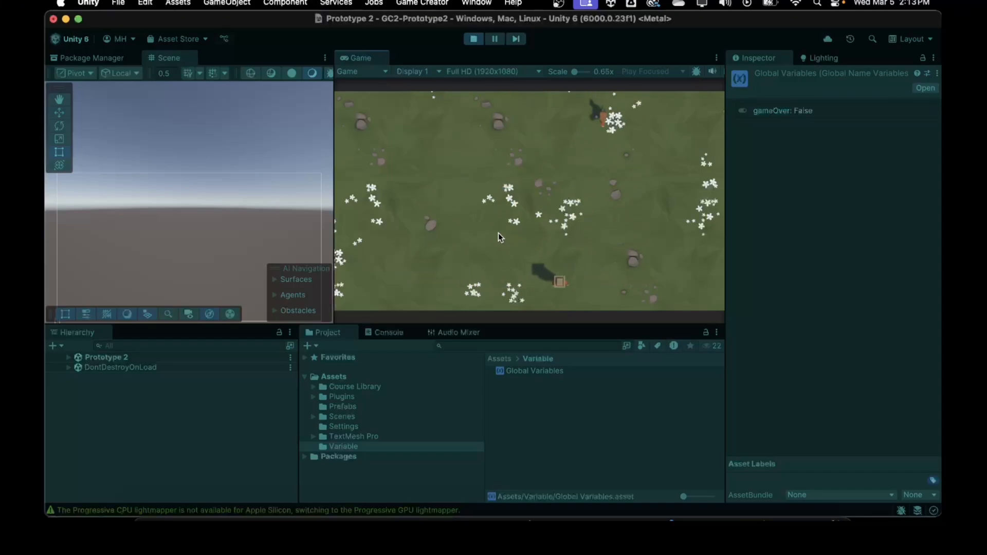
{"action": "key", "text": "space"}
{"action": "key", "text": "Left"}
{"action": "key", "text": "Right"}
{"action": "key", "text": "space"}
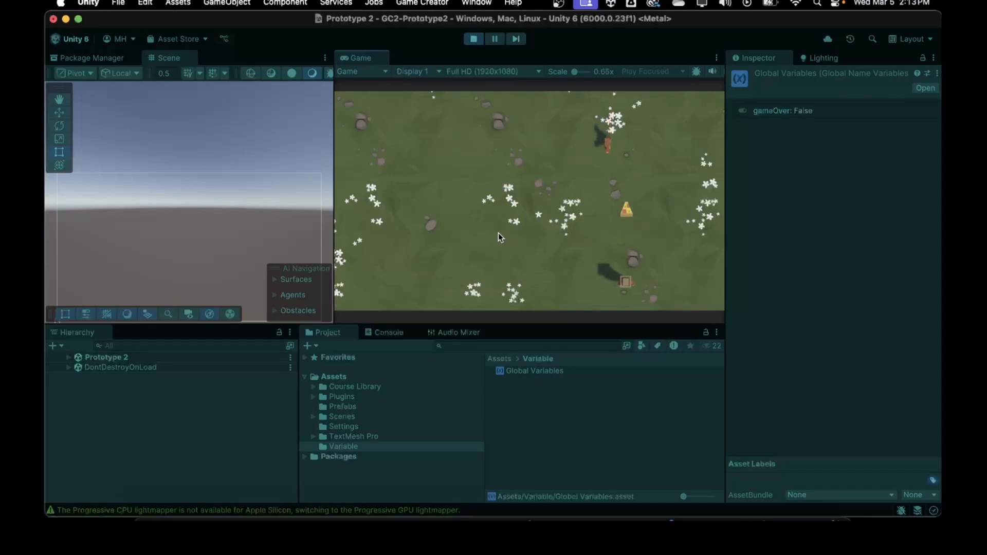
{"action": "key", "text": "Left"}
{"action": "key", "text": "space"}
{"action": "key", "text": "Left"}
{"action": "key", "text": "space"}
{"action": "key", "text": "Left"}
{"action": "key", "text": "space"}
{"action": "key", "text": "Left"}
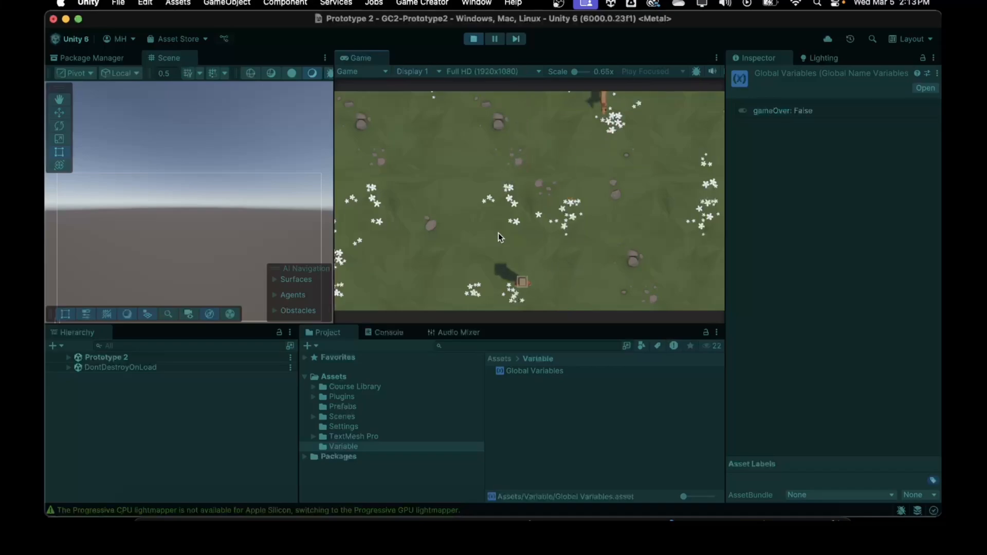
{"action": "key", "text": "Right"}
{"action": "key", "text": "space"}
{"action": "key", "text": "Right"}
{"action": "key", "text": "space"}
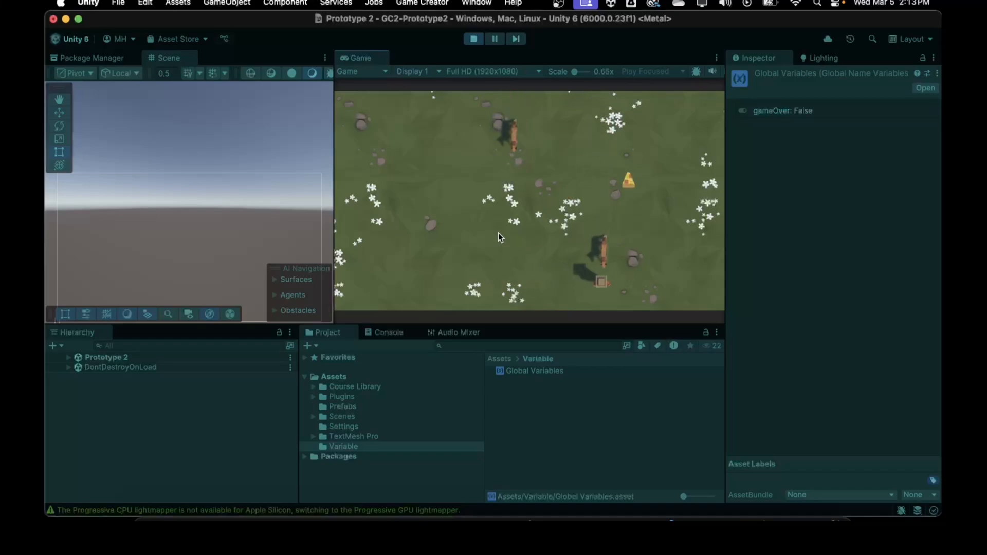
{"action": "key", "text": "Left"}
{"action": "key", "text": "space"}
{"action": "key", "text": "Right"}
{"action": "key", "text": "space"}
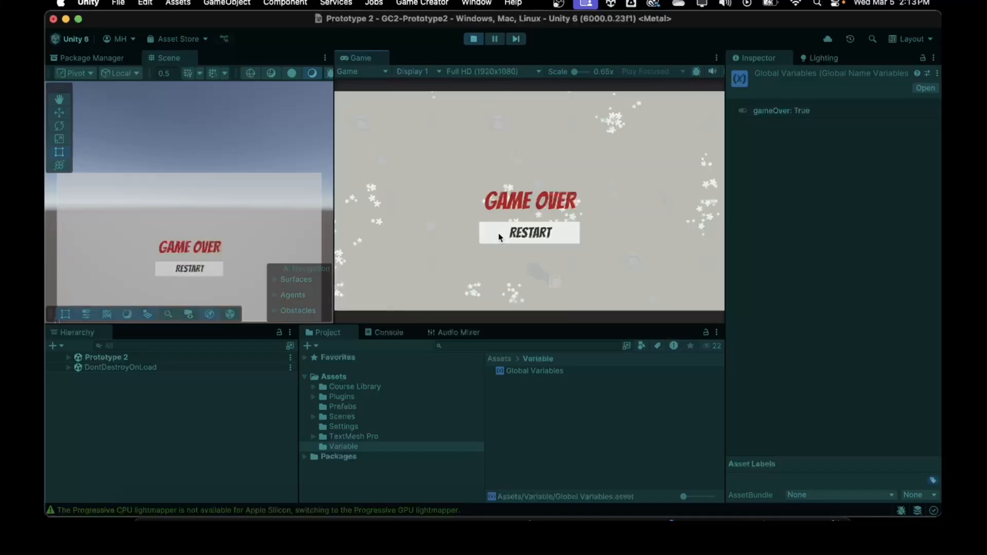
{"action": "left_click", "coordinate": [516, 233]}
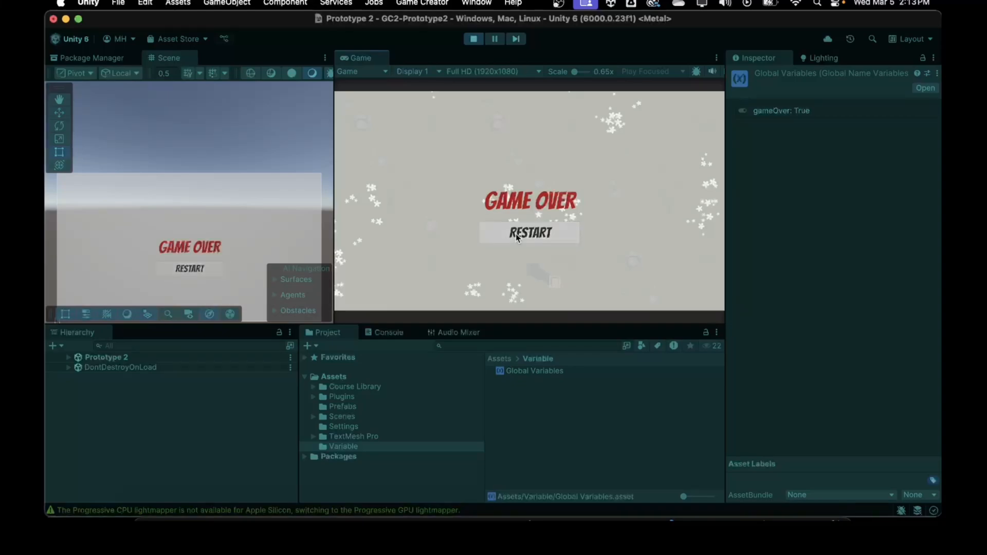
{"action": "left_click", "coordinate": [472, 39]}
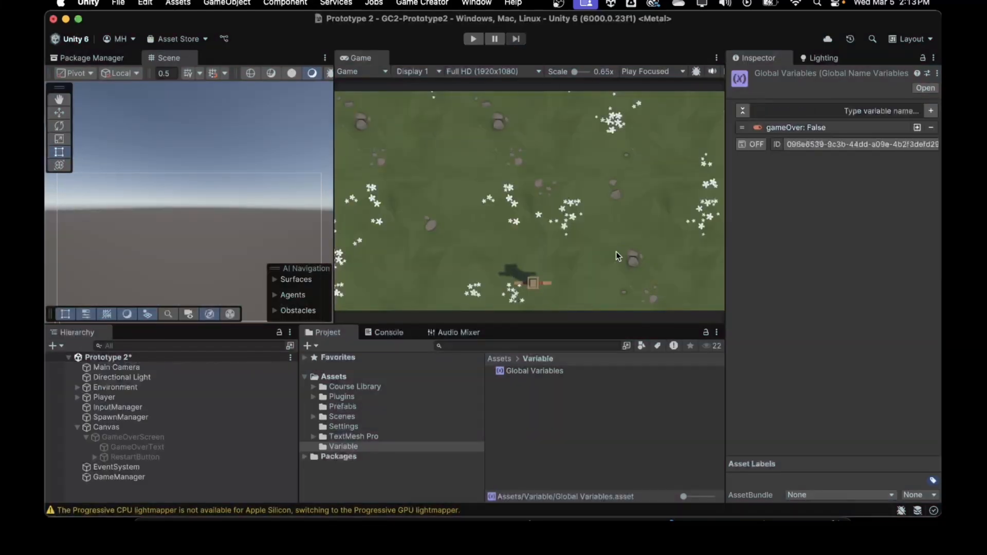
Step: Make RestartButton's Load Scene instruction reference the scene by Scene Index with the integer 0
{"action": "left_click", "coordinate": [219, 456]}
{"action": "scroll", "coordinate": [804, 412], "scroll_direction": "down", "scroll_amount": 5}
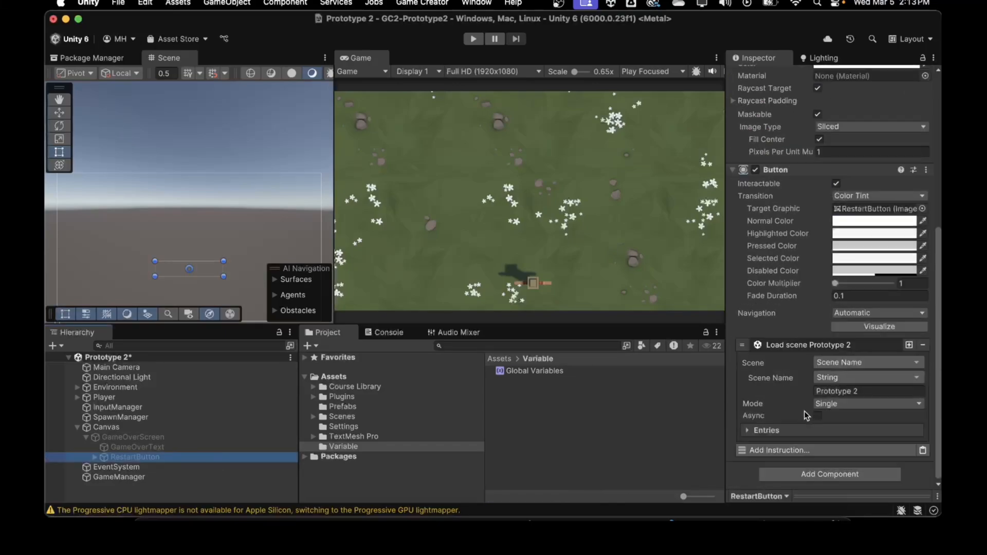
{"action": "left_click", "coordinate": [828, 362]}
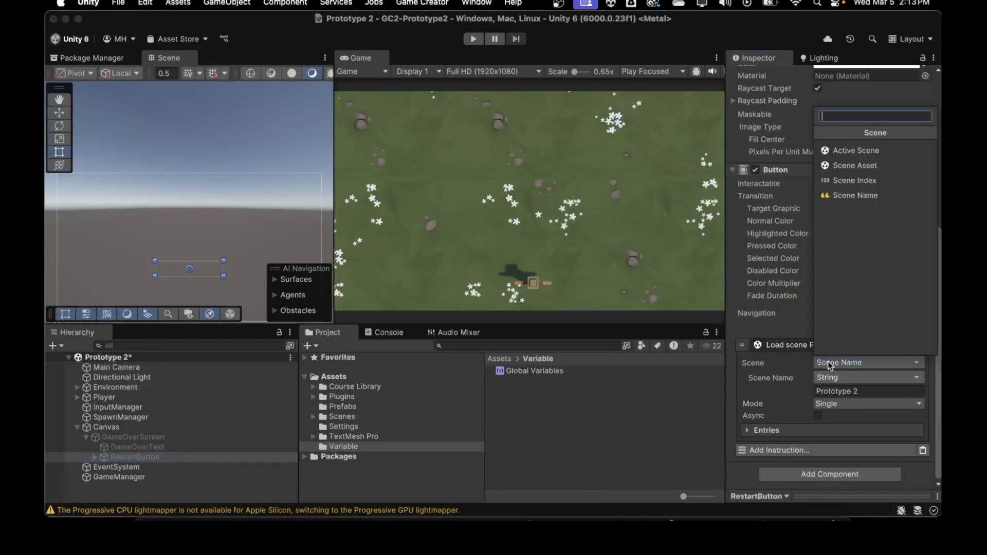
{"action": "left_click", "coordinate": [835, 196]}
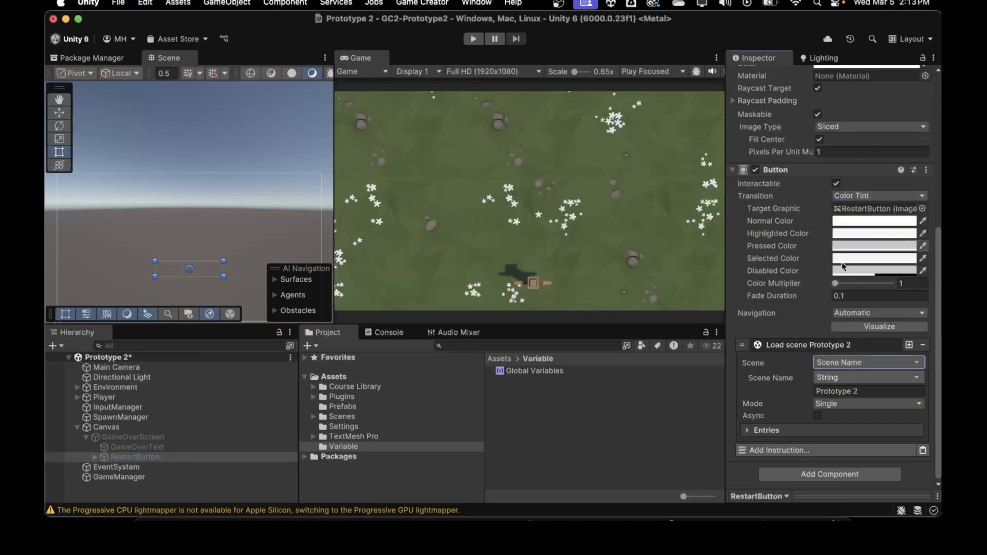
{"action": "left_click", "coordinate": [830, 363]}
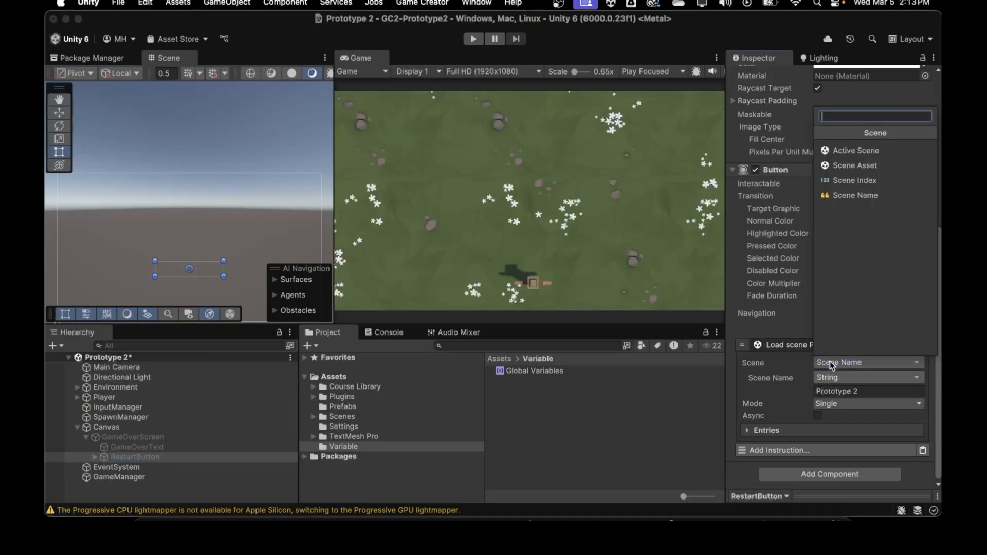
{"action": "left_click", "coordinate": [841, 179]}
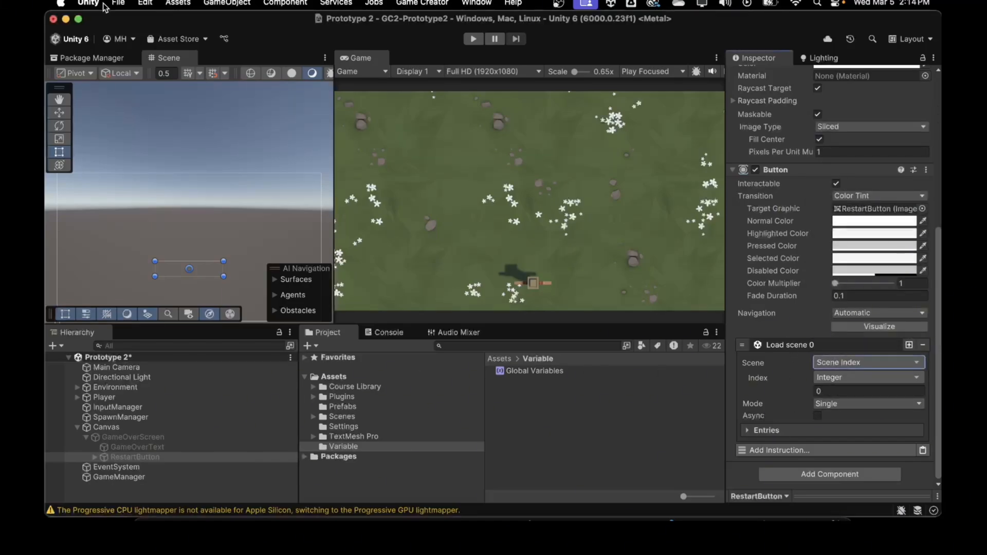
Step: Check Prototype 2's scene index in the Build Profiles scene list, leaving the list as it is
{"action": "left_click", "coordinate": [119, 3]}
{"action": "left_click", "coordinate": [118, 167]}
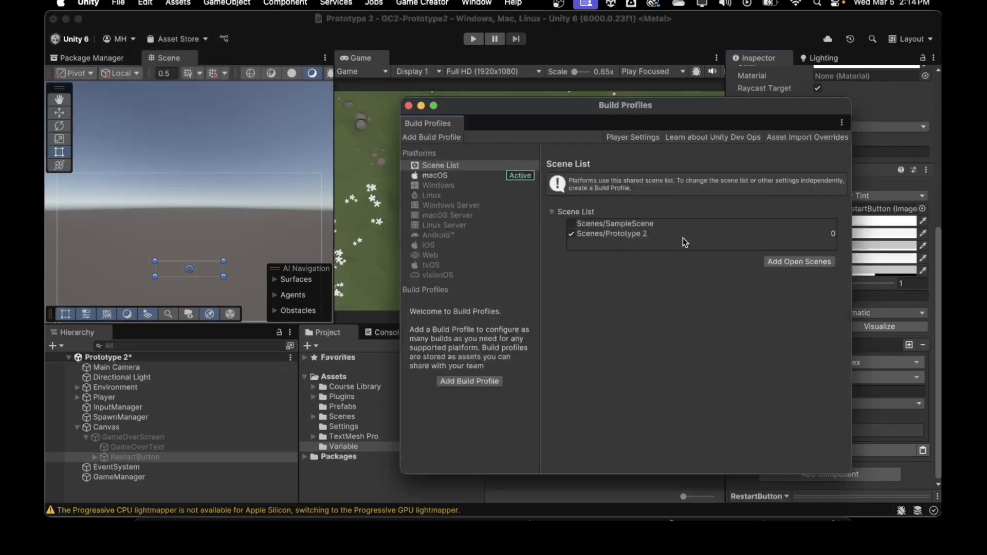
{"action": "left_click", "coordinate": [408, 105]}
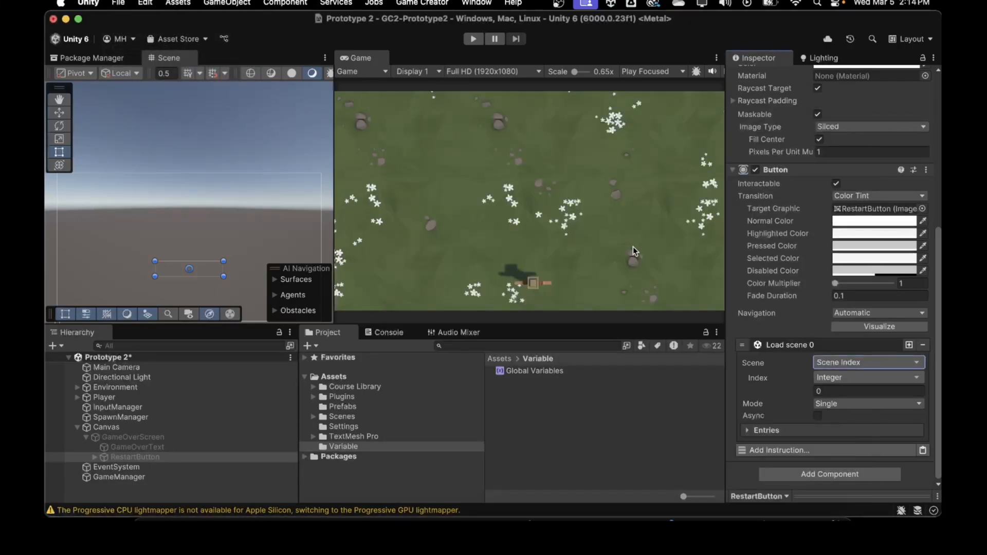
Step: Play-test the Scene Index setup until Game Over, inspect the gameOver global variable, and restart the game
{"action": "left_click", "coordinate": [472, 39]}
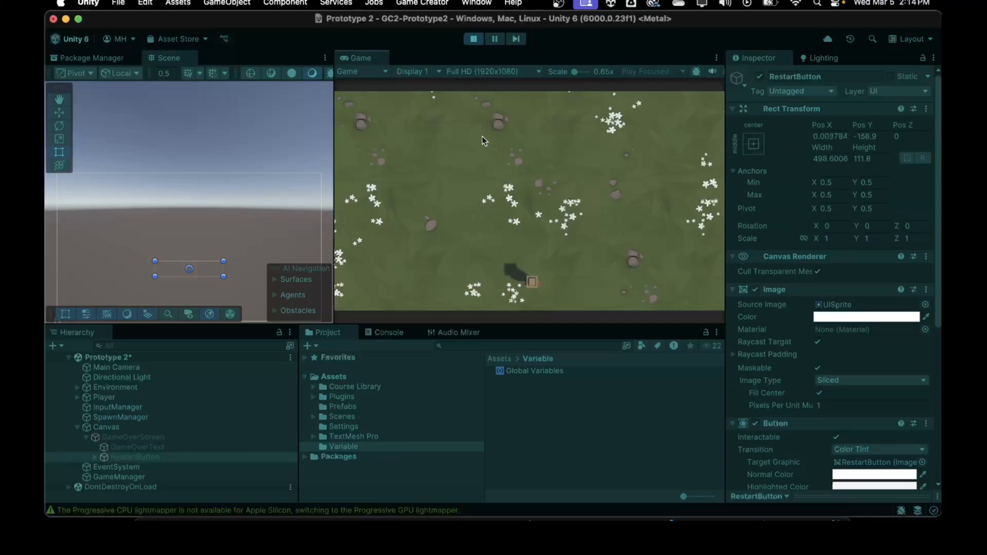
{"action": "key", "text": "a"}
{"action": "key", "text": "d"}
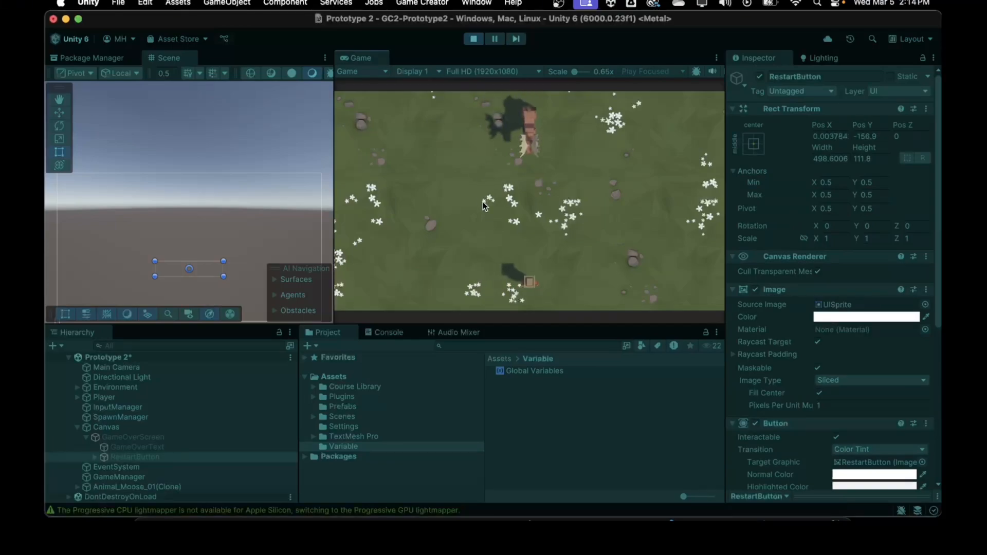
{"action": "key", "text": "a"}
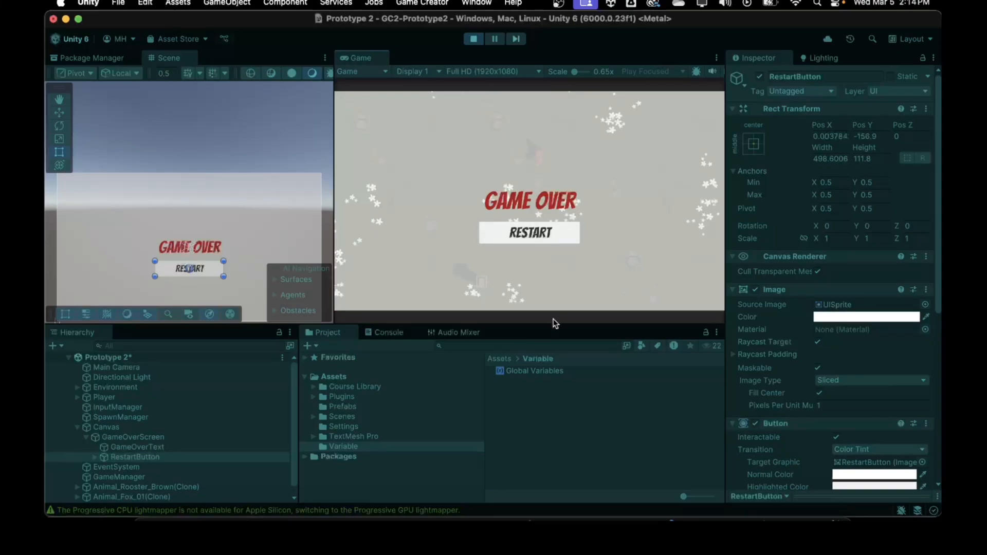
{"action": "left_click", "coordinate": [546, 372]}
{"action": "left_click", "coordinate": [533, 234]}
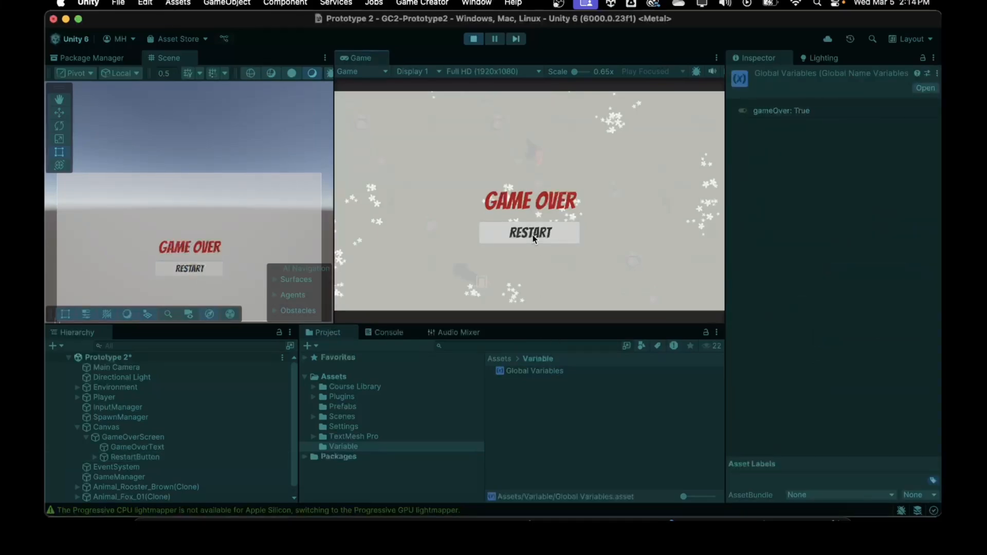
Step: Play a further round, moving the player sideways among the animals until Game Over, restart the game, and stop the play test
{"action": "key", "text": "a"}
{"action": "key", "text": "d"}
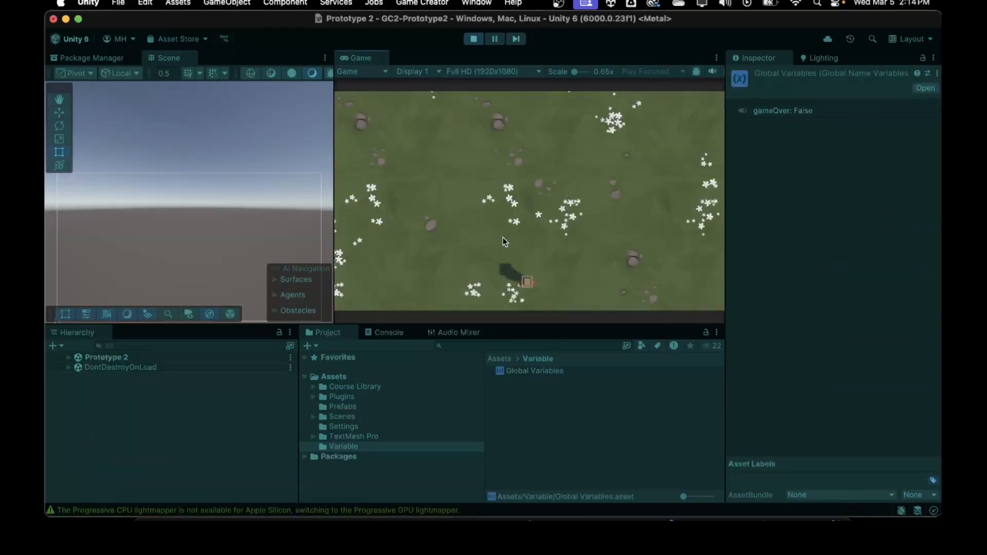
{"action": "key", "text": "a"}
{"action": "key", "text": "a"}
{"action": "key", "text": "d"}
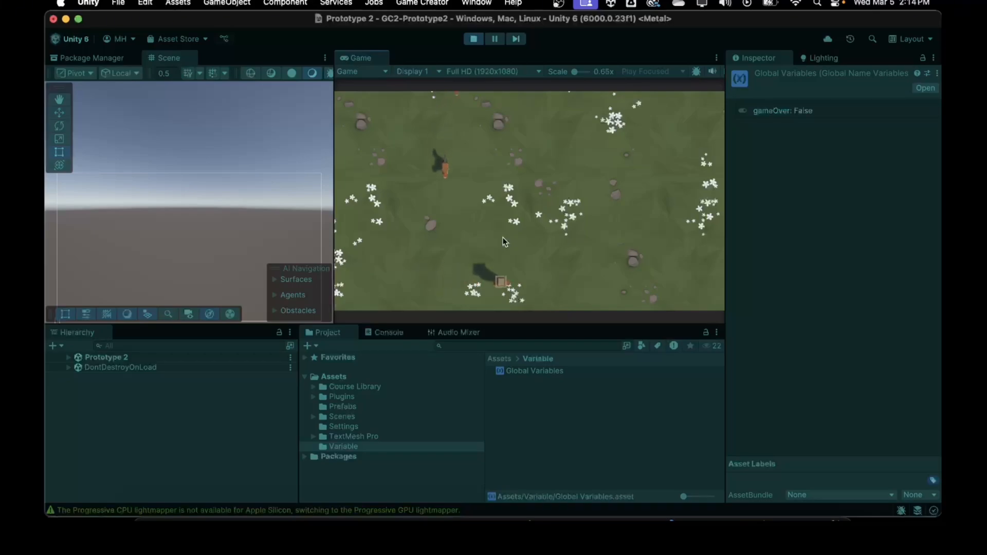
{"action": "key", "text": "a"}
{"action": "key", "text": "a"}
{"action": "key", "text": "d"}
{"action": "key", "text": "a"}
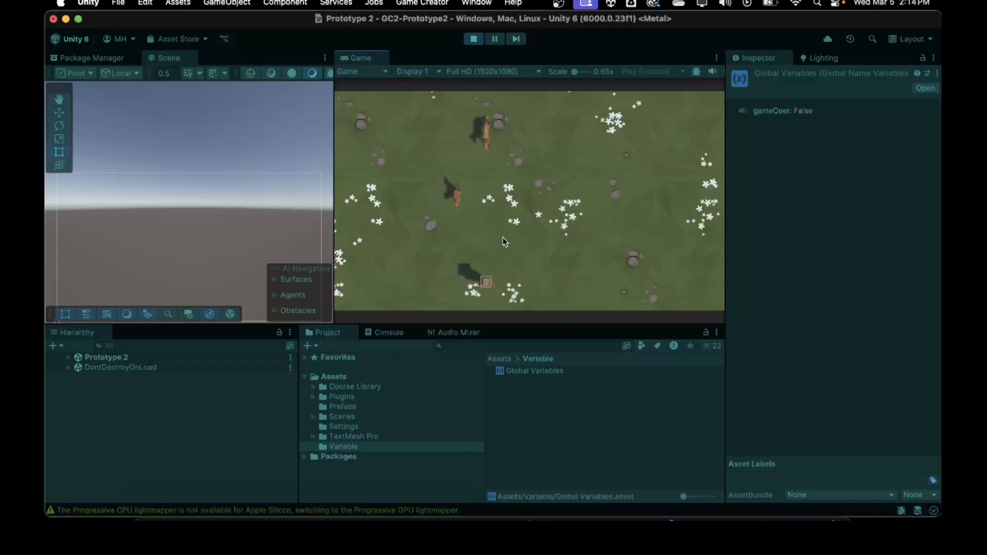
{"action": "key", "text": "d"}
{"action": "key", "text": "d"}
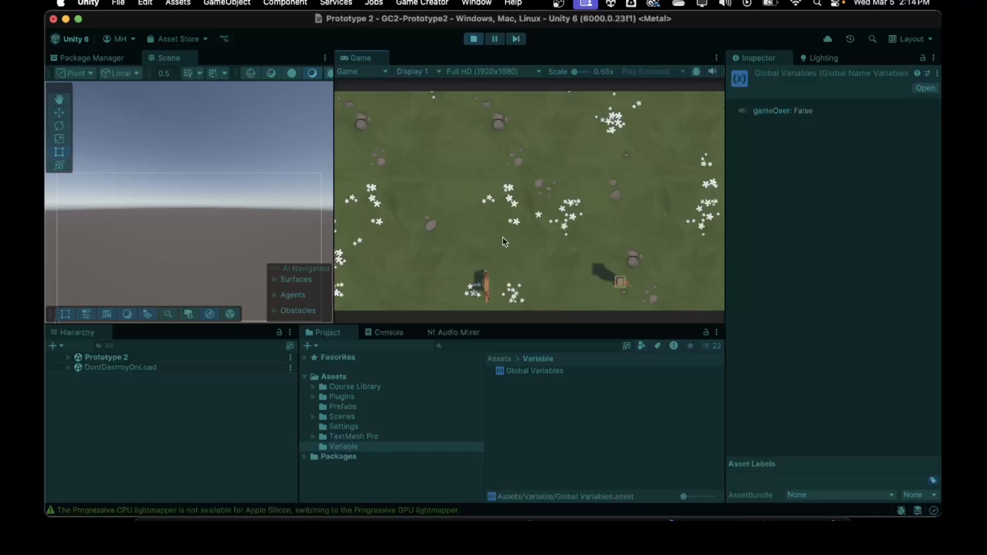
{"action": "key", "text": "a"}
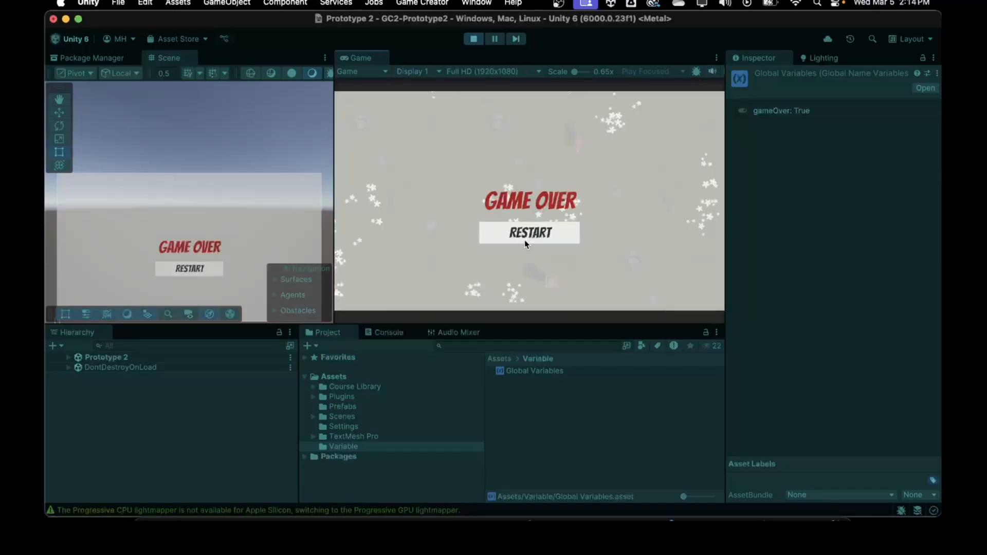
{"action": "left_click", "coordinate": [524, 236]}
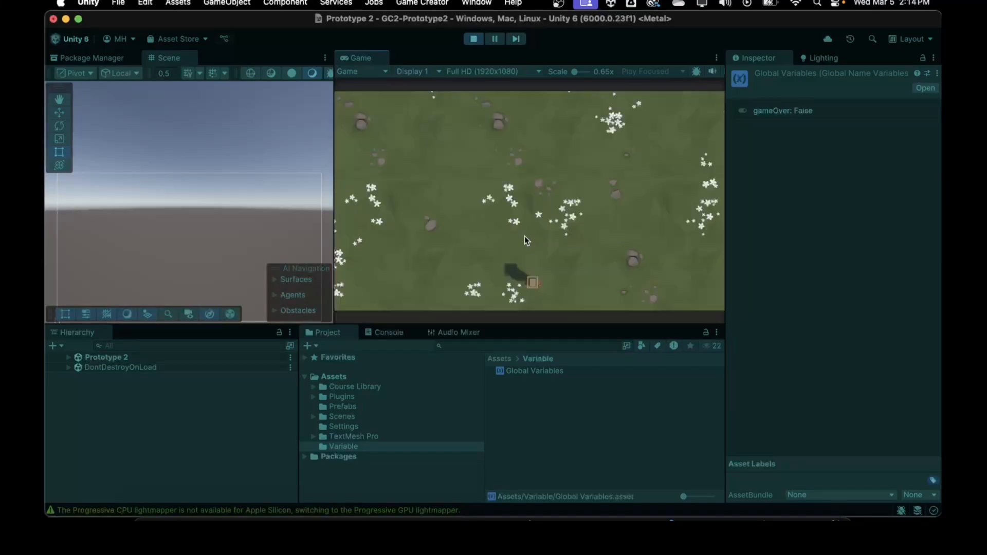
{"action": "left_click", "coordinate": [473, 39]}
Step: Review the available scene reference options in RestartButton's Load Scene instruction, keep Scene Index, and deselect the button
{"action": "left_click", "coordinate": [115, 458]}
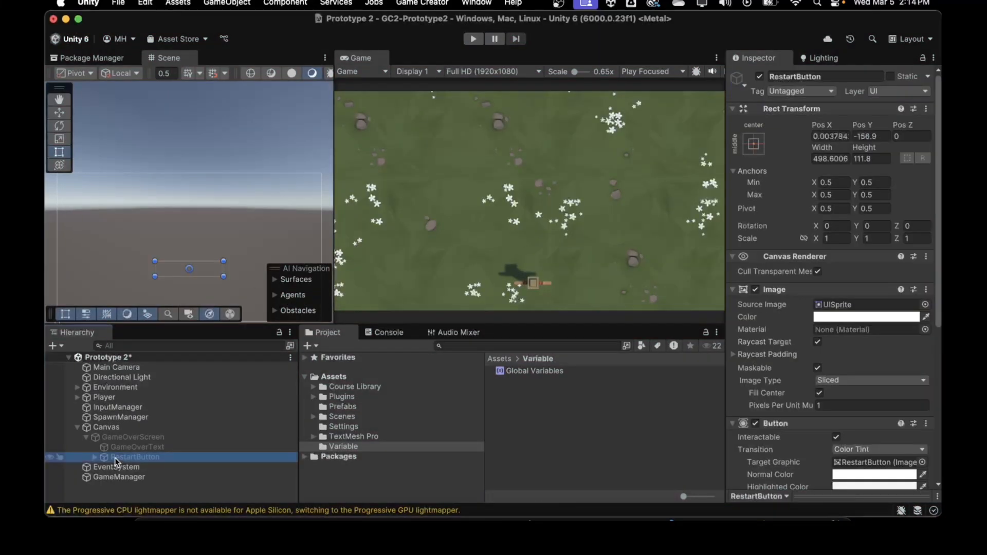
{"action": "scroll", "coordinate": [861, 384], "scroll_direction": "down", "scroll_amount": 10}
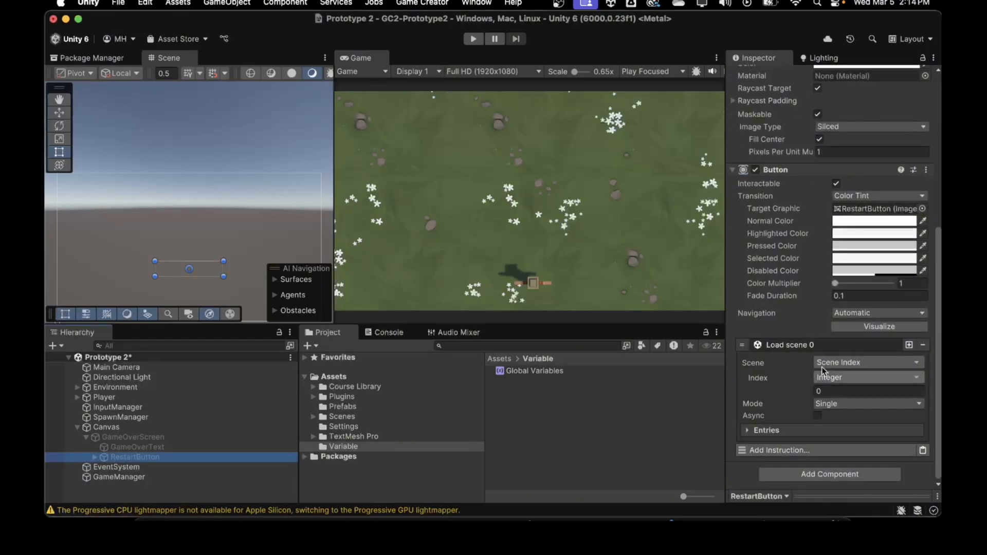
{"action": "left_click", "coordinate": [828, 362]}
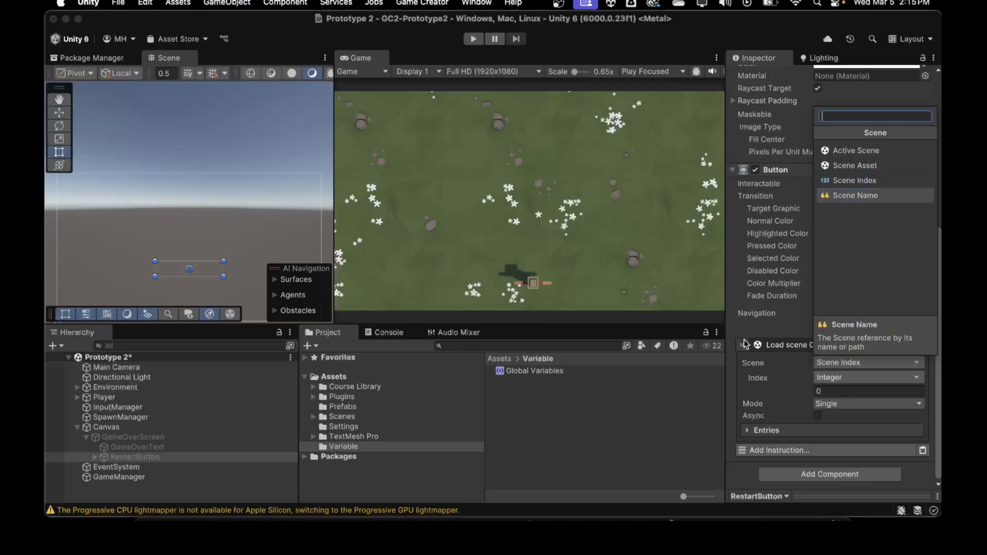
{"action": "left_click", "coordinate": [688, 404]}
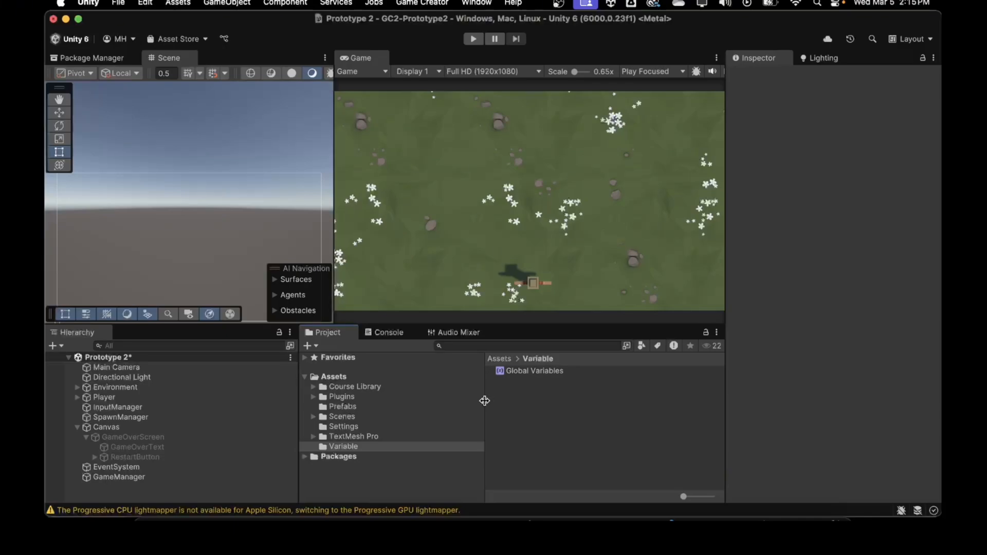
Step: Narrow the Project window's folder column and switch to the Unity Learn Lesson 2.4 page in Safari
{"action": "left_click_drag", "start_coordinate": [485, 399], "coordinate": [458, 397]}
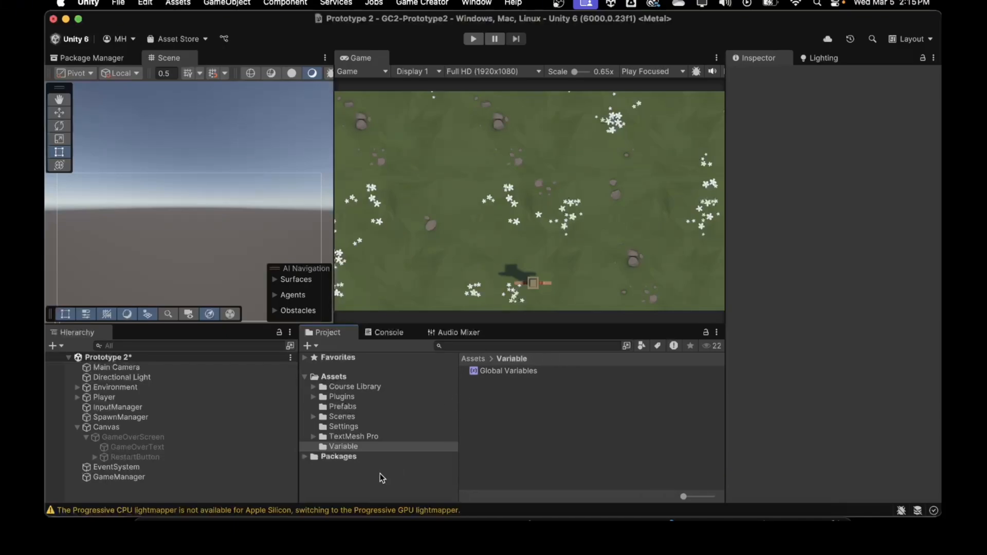
{"action": "left_click", "coordinate": [380, 519]}
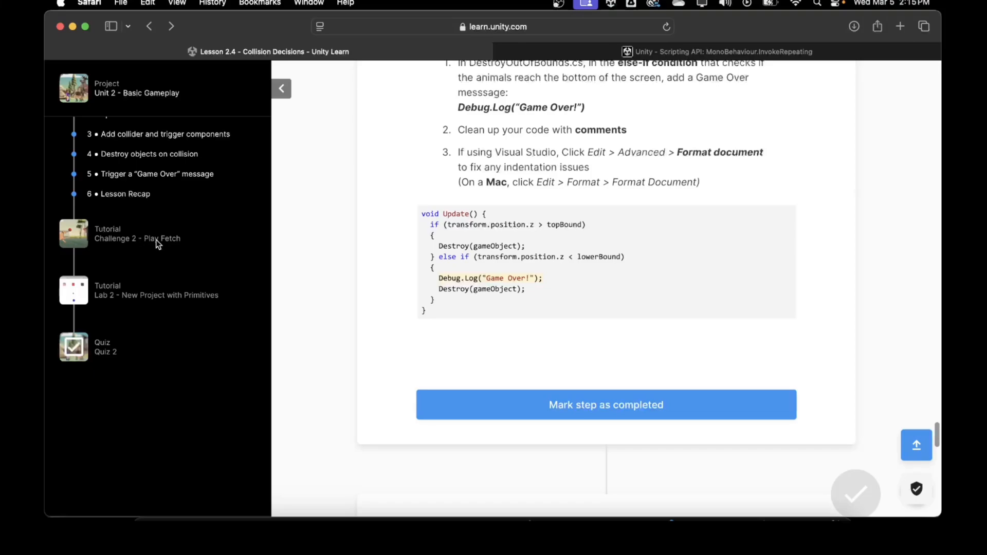